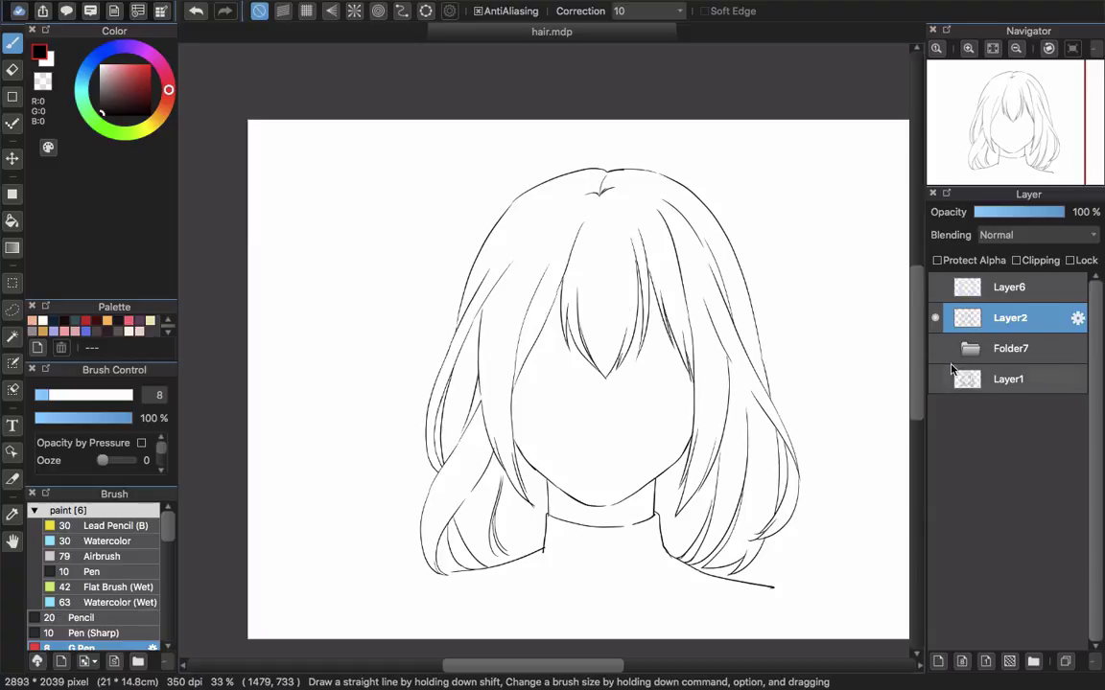
# Show the coloured hair in Folder7 for reference and hide it again.
pyautogui.click(936, 349)
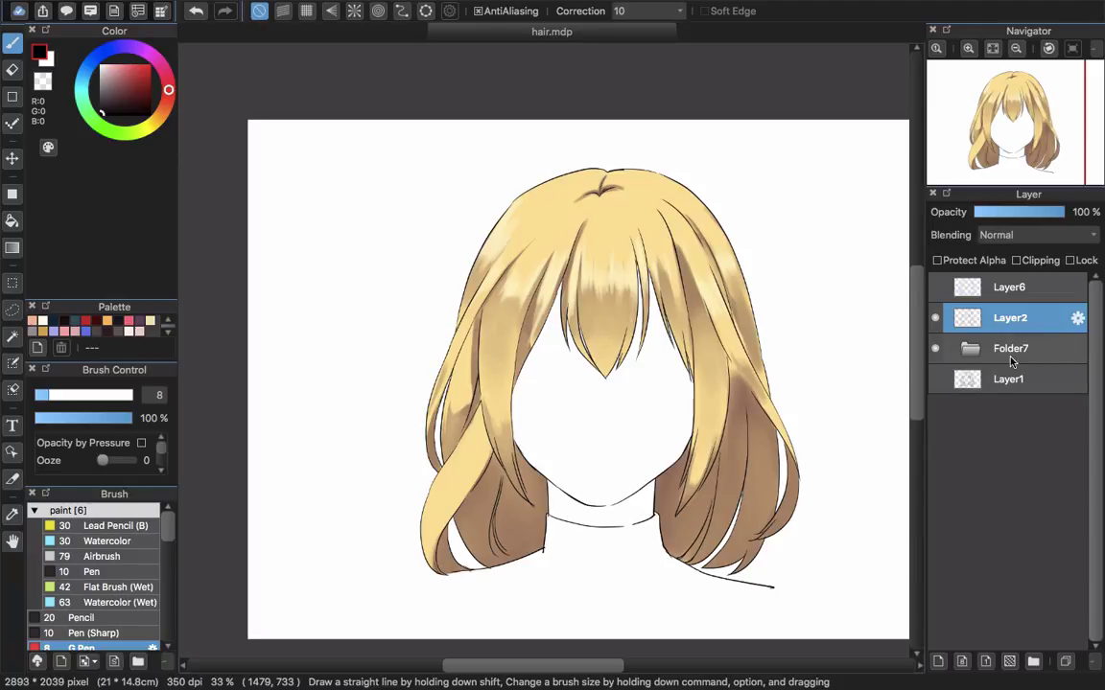
pyautogui.click(937, 350)
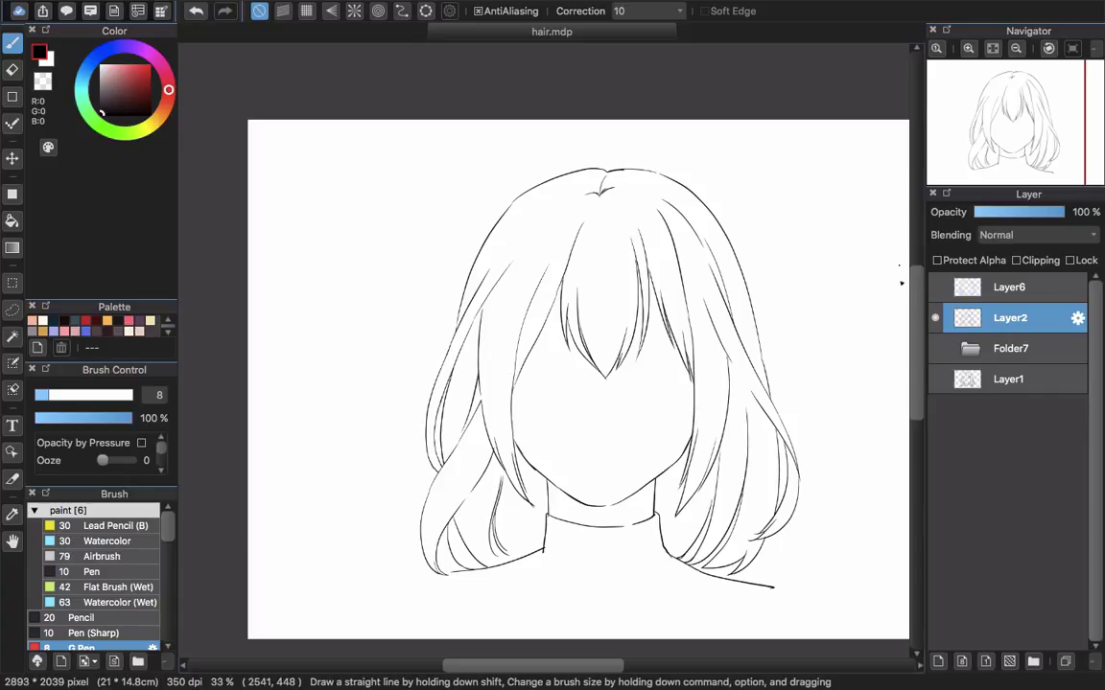
# Add a new empty layer directly above Layer1, beneath Folder7 and the line art.
pyautogui.click(994, 384)
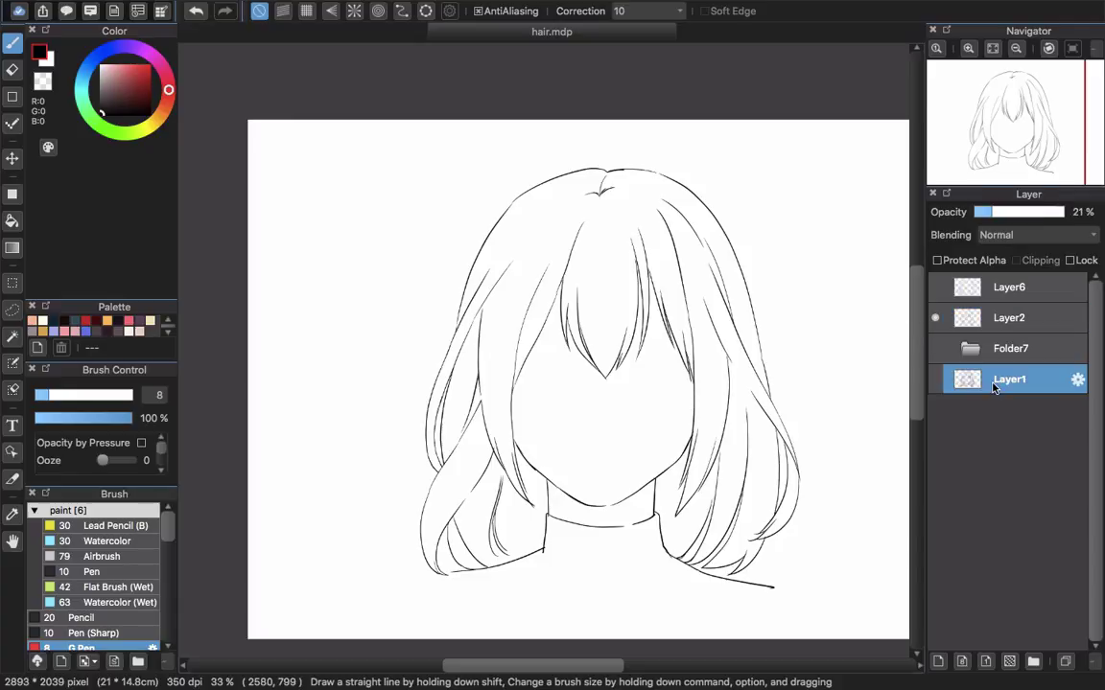
pyautogui.click(938, 662)
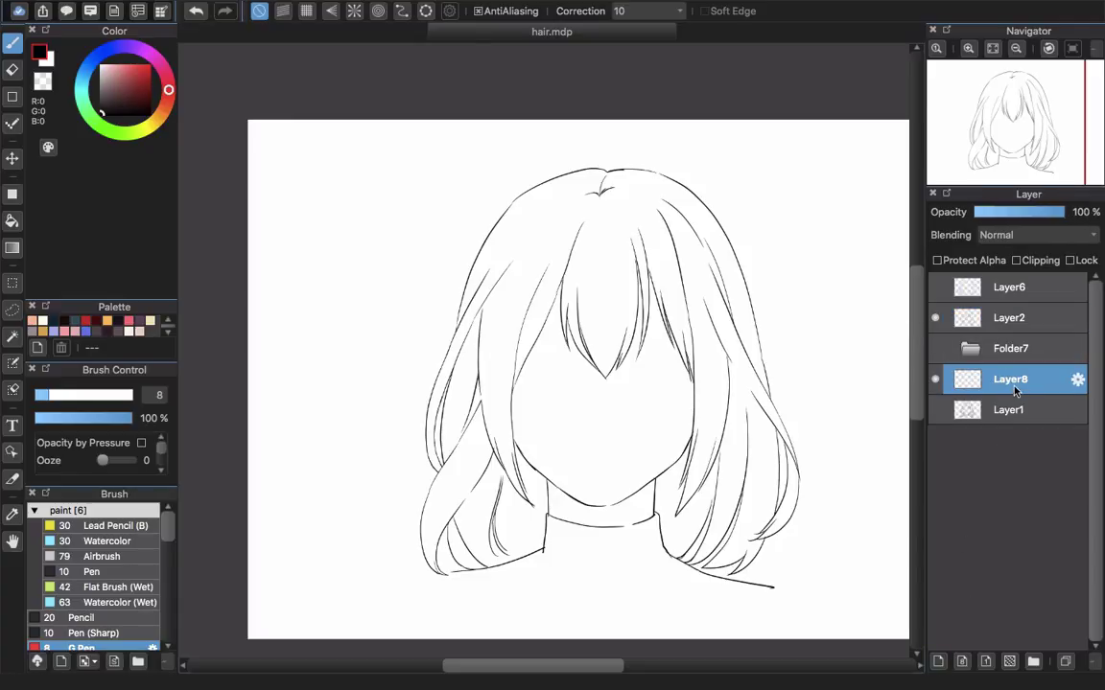
# Toggle the visibility of the line art on Layer2 to check what it contains, leaving it shown.
pyautogui.click(935, 318)
pyautogui.click(935, 317)
pyautogui.click(935, 317)
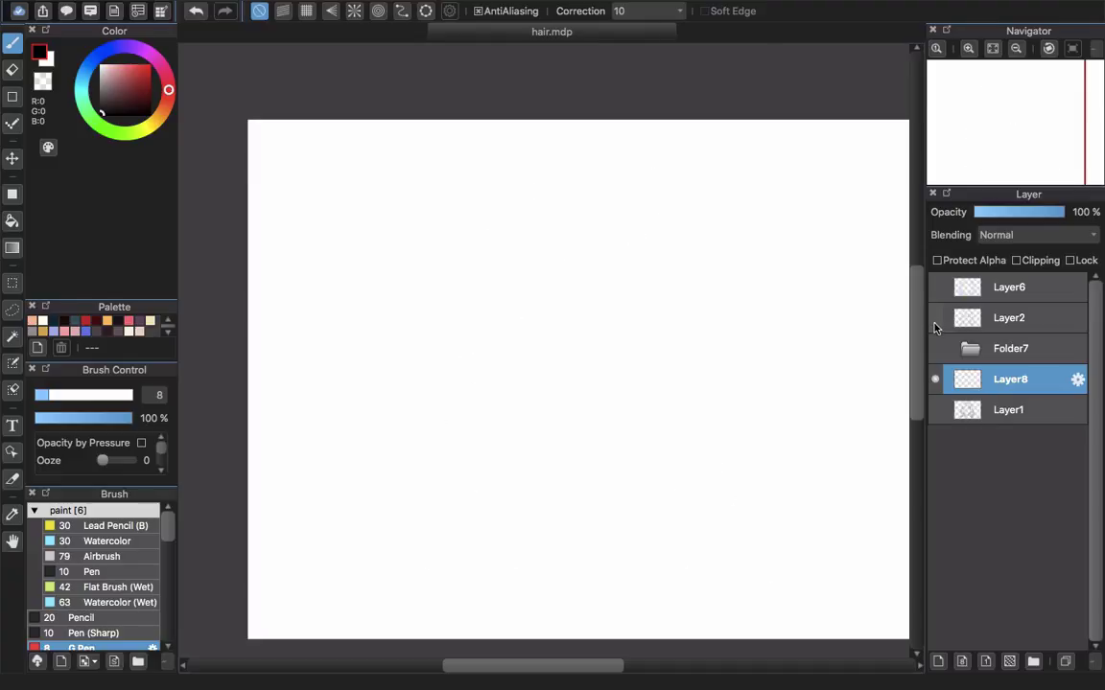
pyautogui.click(934, 317)
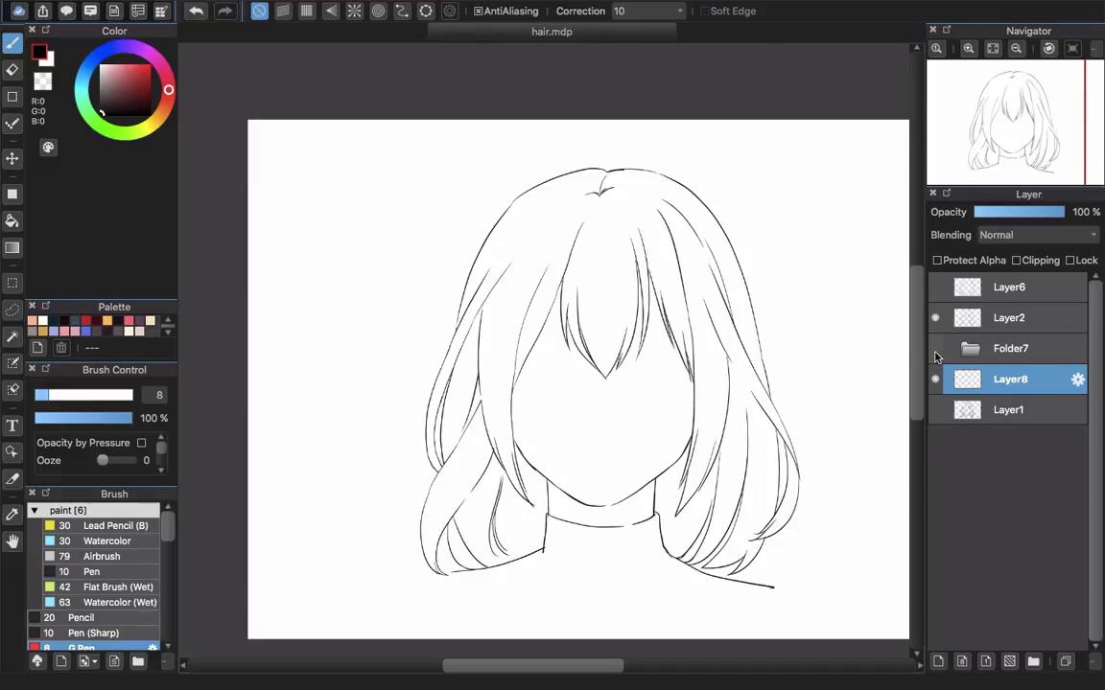
# Show Folder7, move it above the line art on Layer2, and move it back below that layer.
pyautogui.click(935, 349)
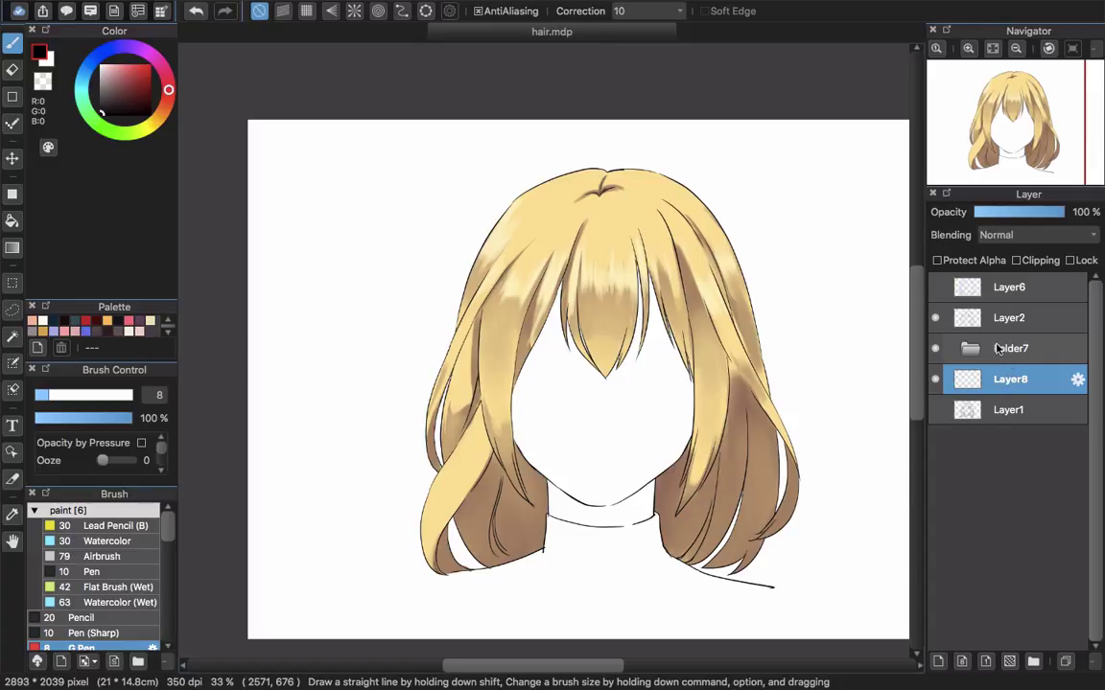
pyautogui.click(998, 349)
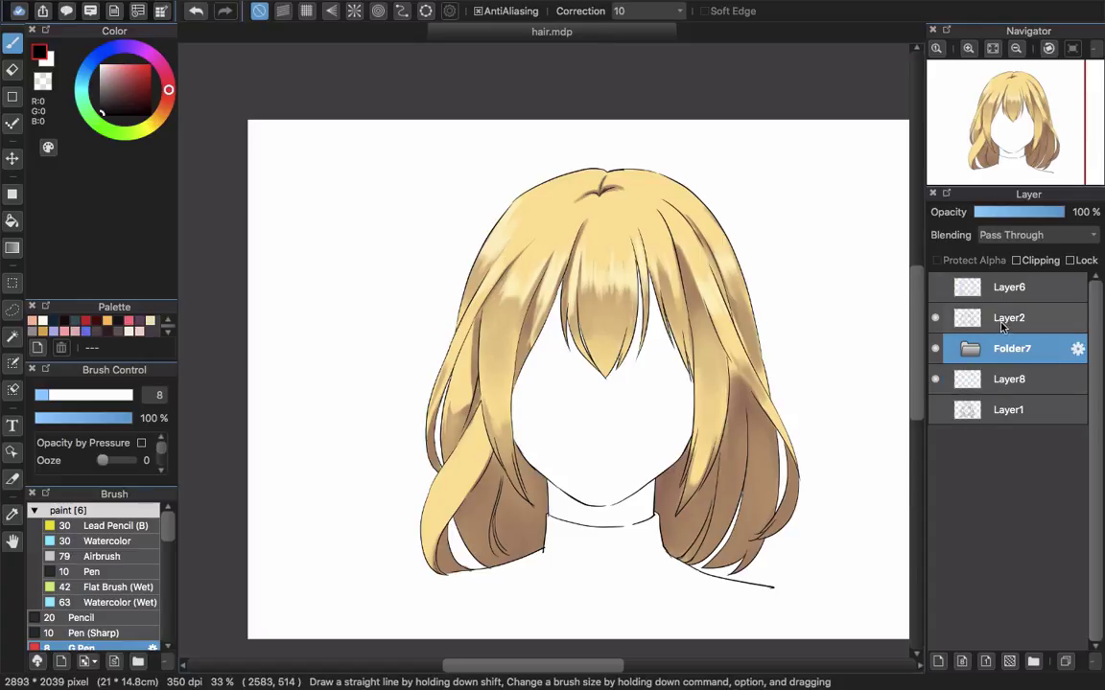
pyautogui.click(1006, 323)
pyautogui.click(1014, 353)
pyautogui.moveTo(1021, 351); pyautogui.dragTo(1028, 303)
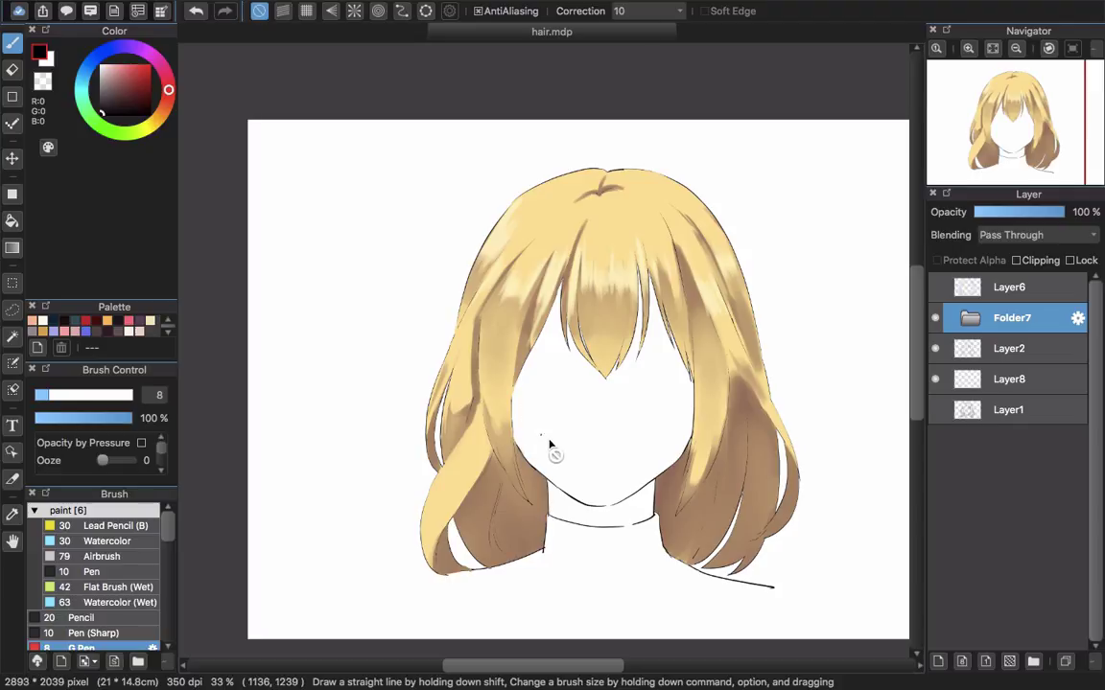
pyautogui.moveTo(1011, 317); pyautogui.dragTo(1007, 365)
# Expand Folder7 and switch clipping off and back on for the shading on Layer4.
pyautogui.click(970, 348)
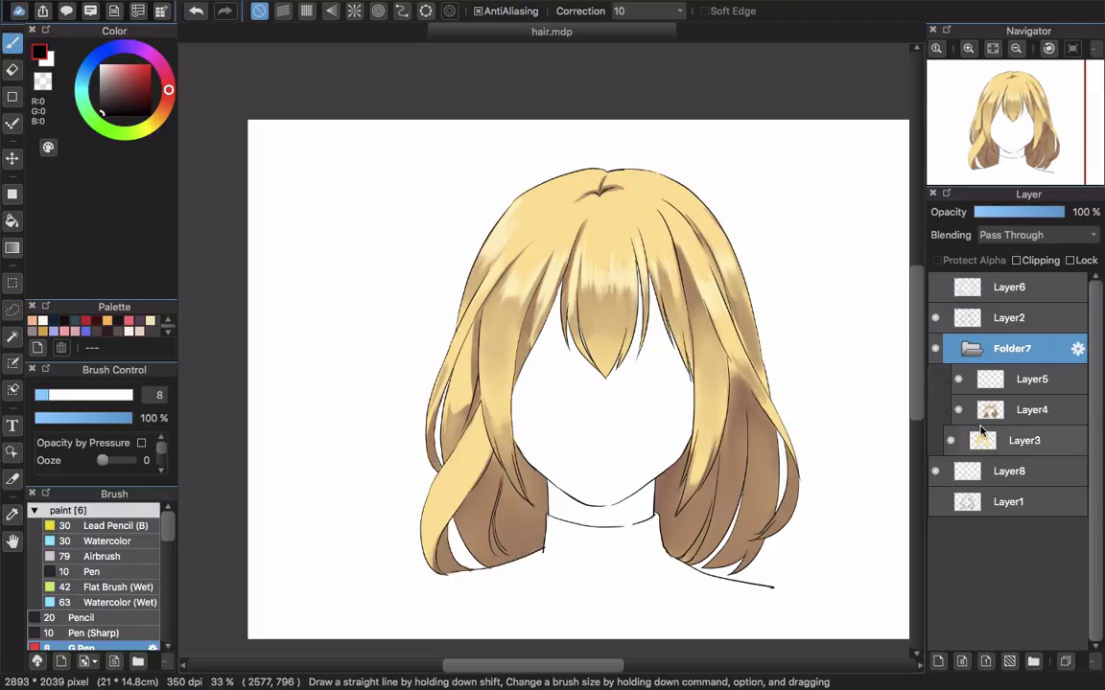
pyautogui.click(974, 412)
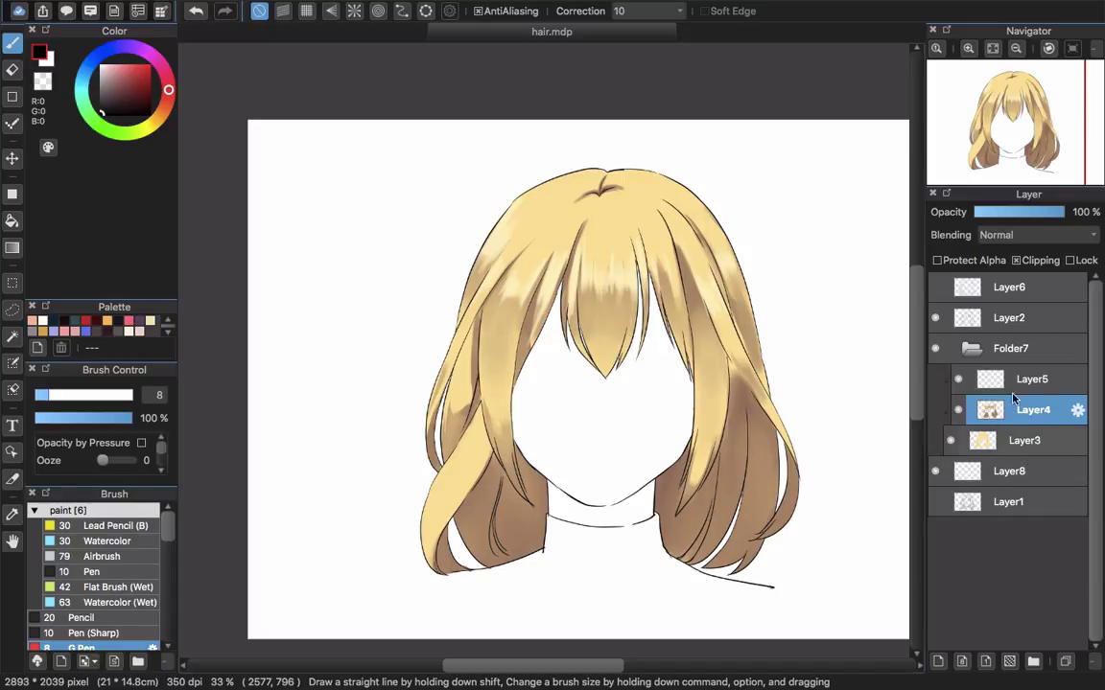
pyautogui.click(1018, 261)
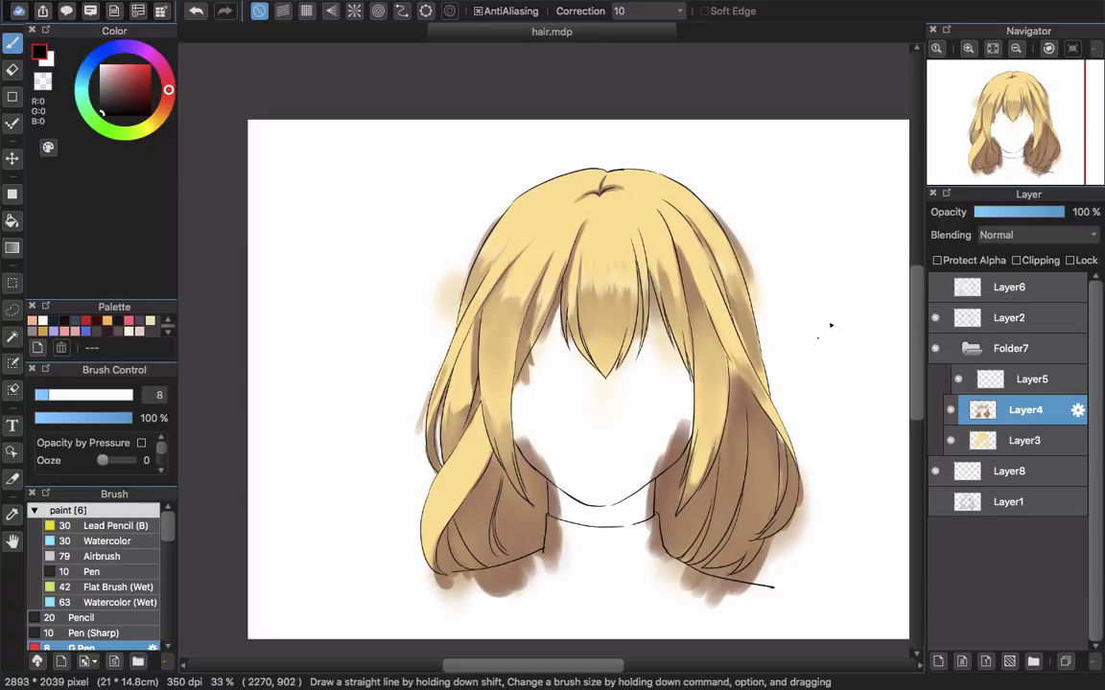
pyautogui.click(1017, 261)
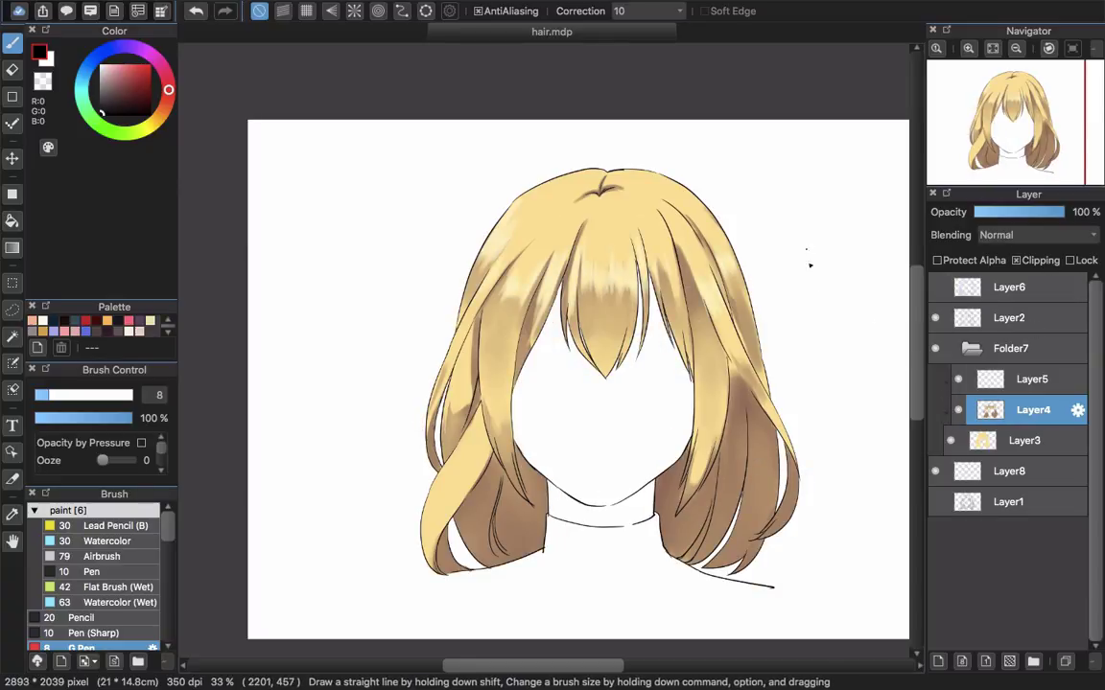
# Collapse Folder7 and hide it so only the line art is shown.
pyautogui.moveTo(687, 501); pyautogui.dragTo(706, 424)
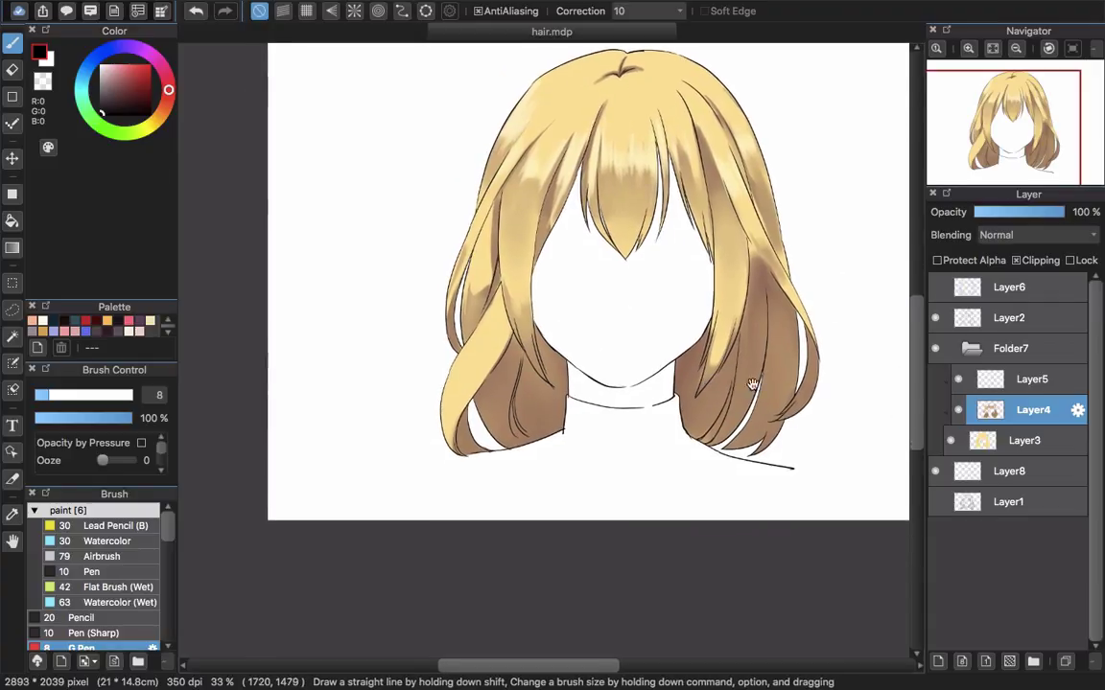
pyautogui.click(970, 348)
pyautogui.click(936, 348)
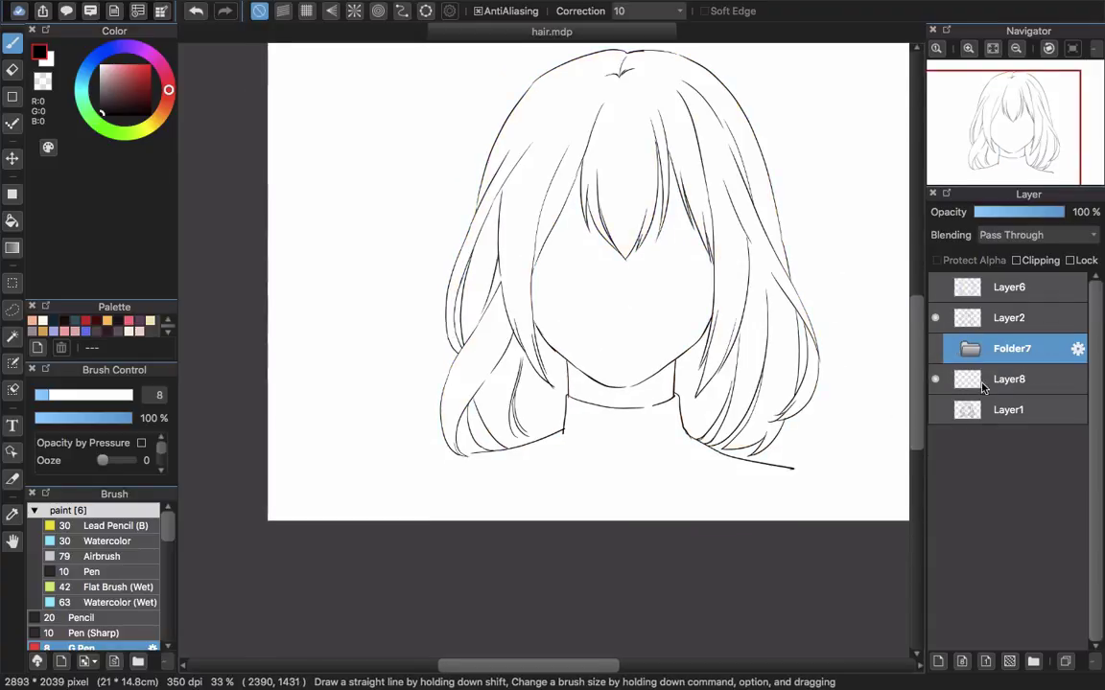
# Make Layer8 the active layer and choose a muted pink with RGB values 205, 138, 138.
pyautogui.click(1009, 380)
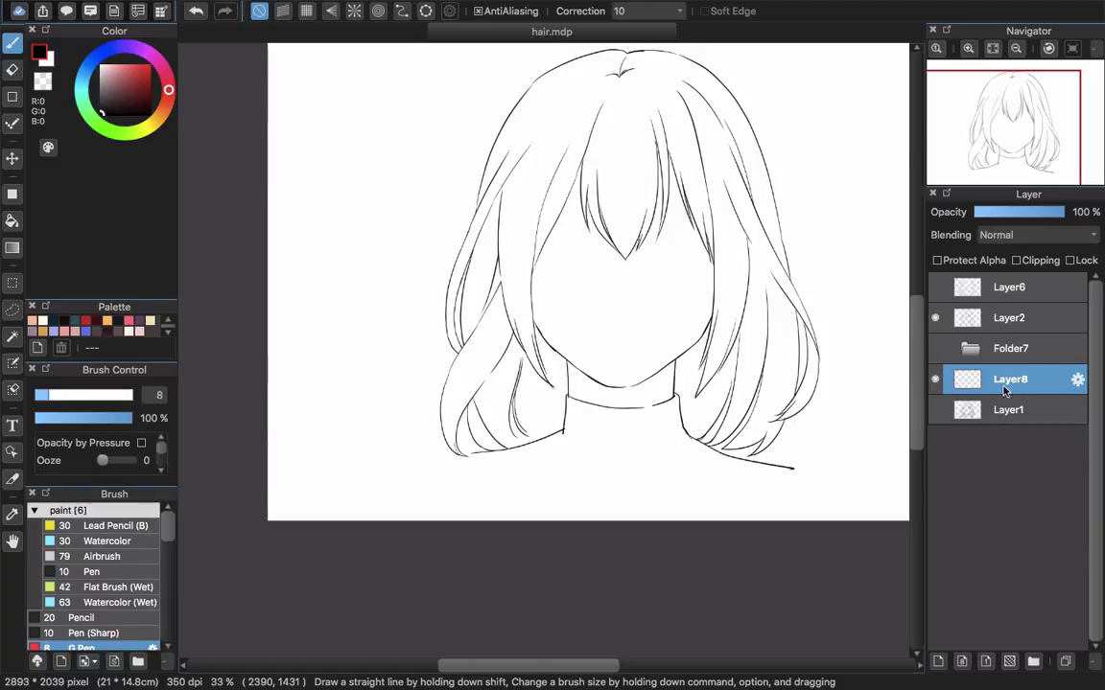
pyautogui.click(112, 76)
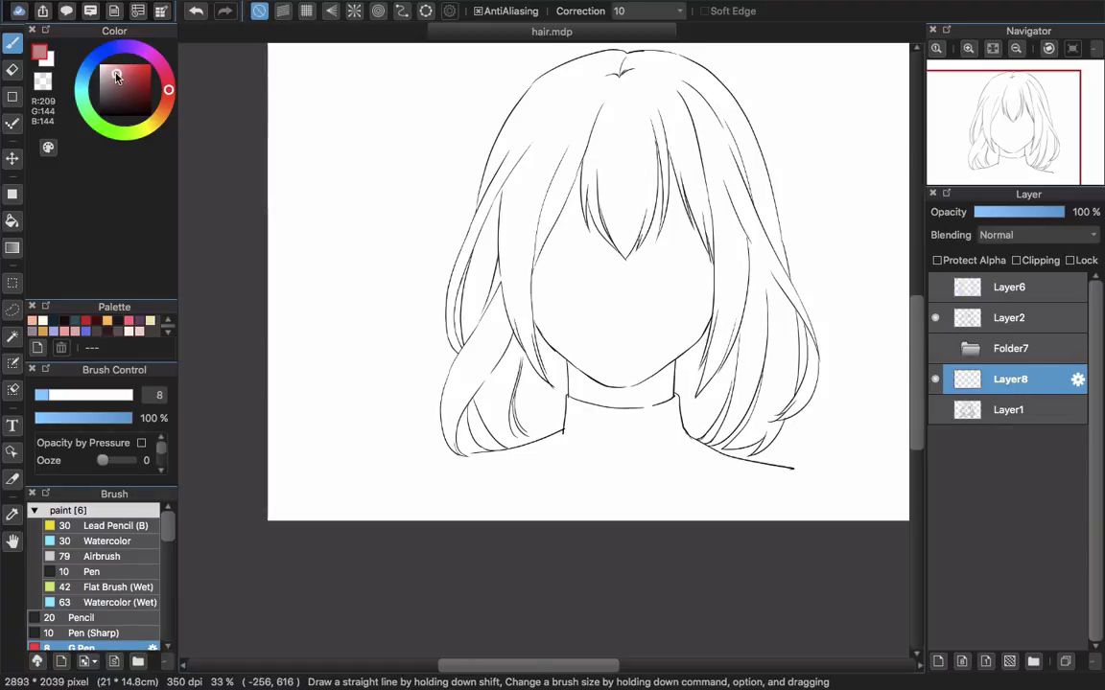
pyautogui.moveTo(116, 77); pyautogui.dragTo(115, 75)
# Try a bucket fill inside the face outline on Layer8 and undo it.
pyautogui.press('g')
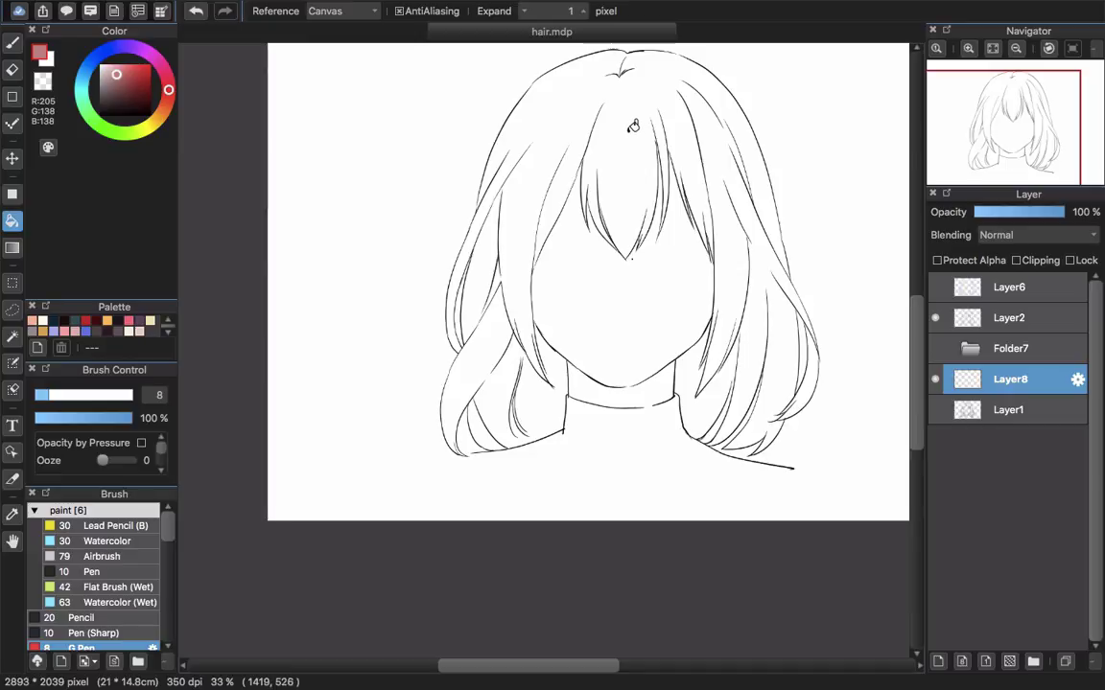
pyautogui.click(667, 284)
pyautogui.press('super+z')
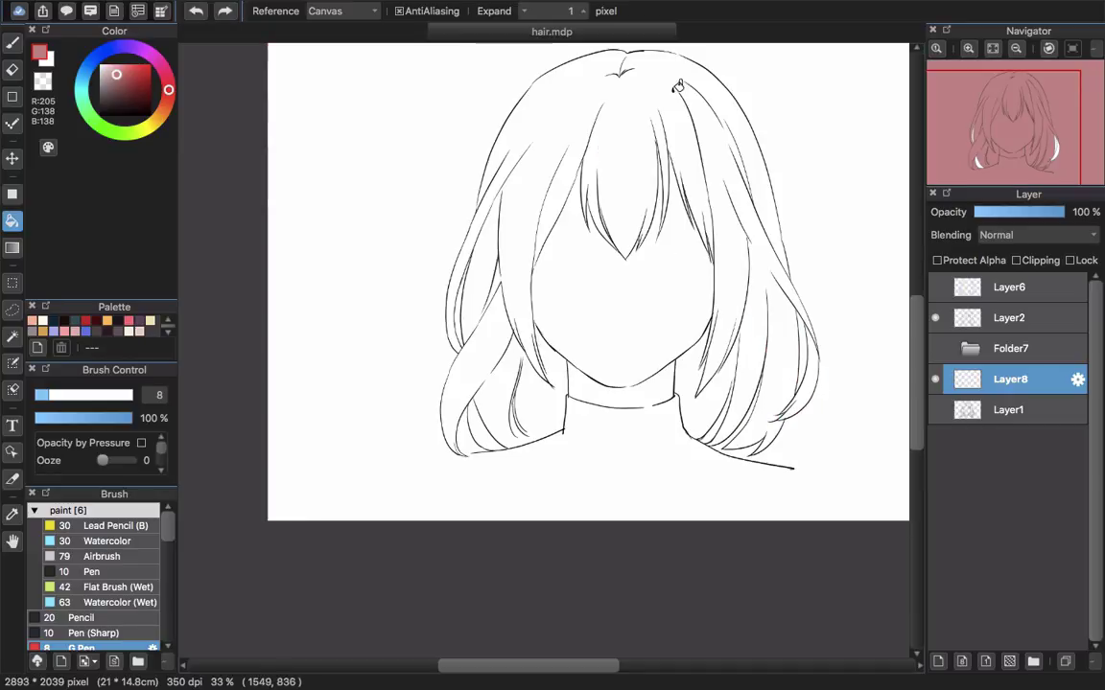
# Inspect the hair outline for gaps and close the break at the upper left of the head with the pen on Layer8.
pyautogui.scroll(3, 771, 227)
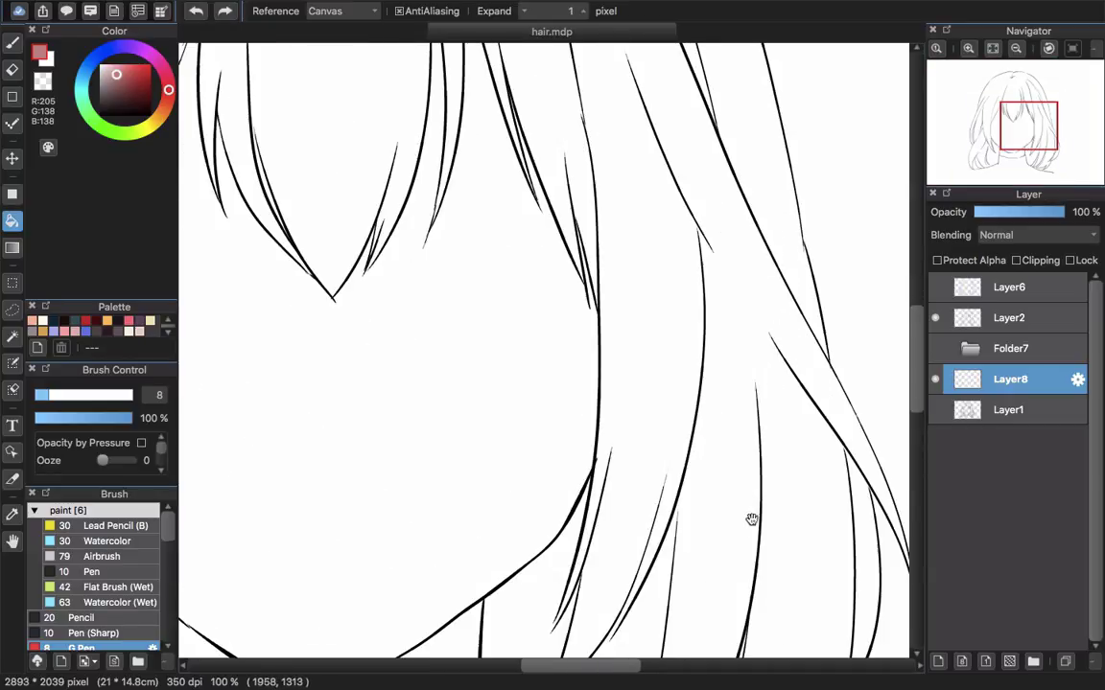
pyautogui.moveTo(752, 518); pyautogui.dragTo(688, 203)
pyautogui.press('p')
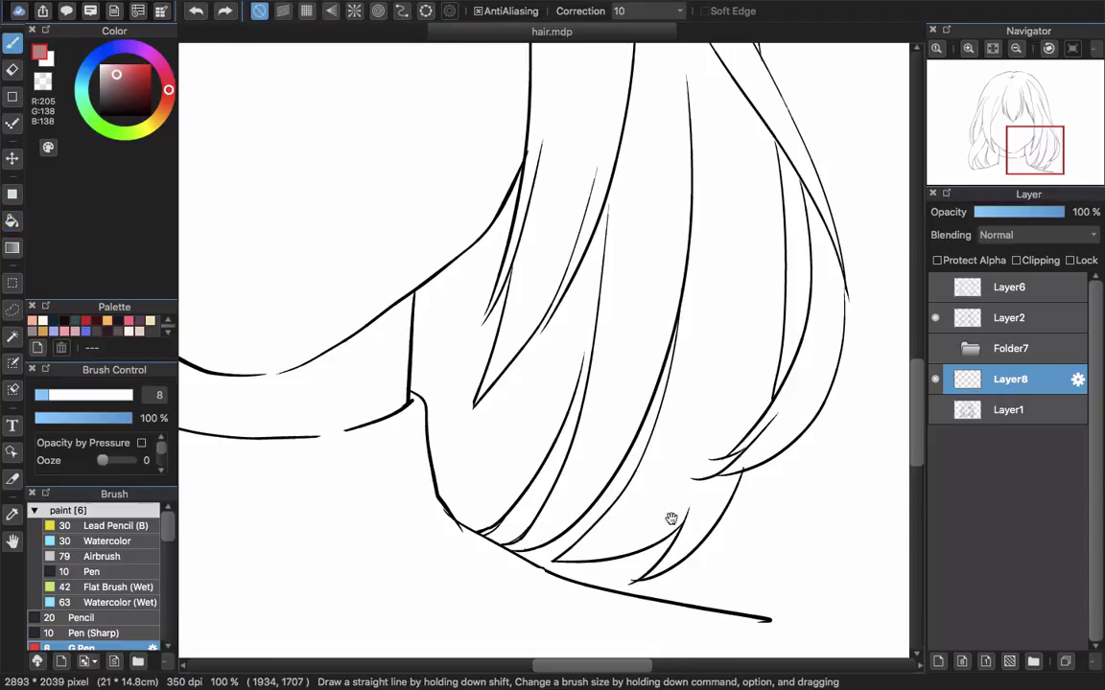
pyautogui.moveTo(671, 519); pyautogui.dragTo(660, 566)
pyautogui.moveTo(694, 336); pyautogui.dragTo(693, 437)
pyautogui.moveTo(746, 470); pyautogui.dragTo(731, 417)
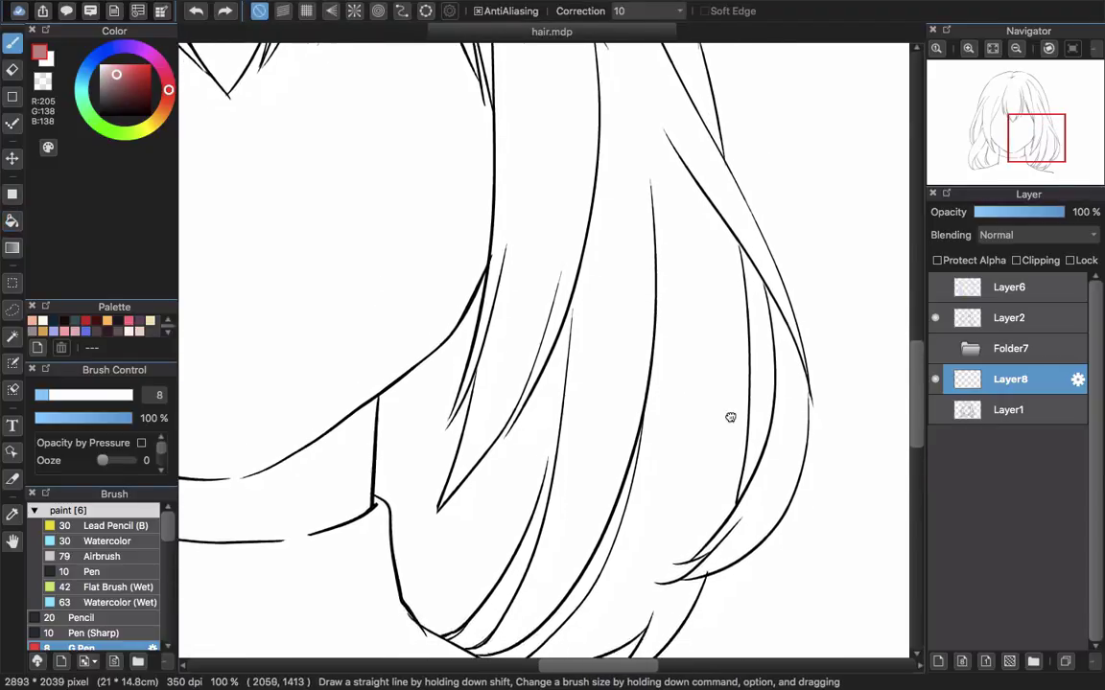
pyautogui.scroll(10, 729, 417)
pyautogui.hscroll(-5, 682, 337)
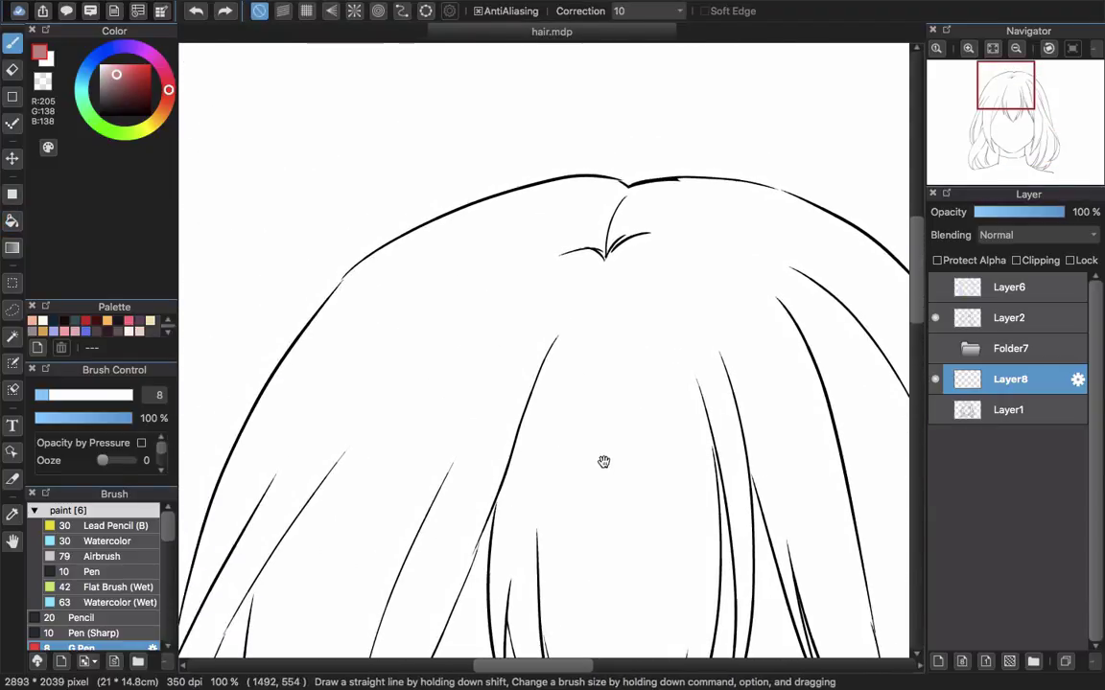
pyautogui.hscroll(-5, 603, 462)
pyautogui.scroll(-2, 686, 434)
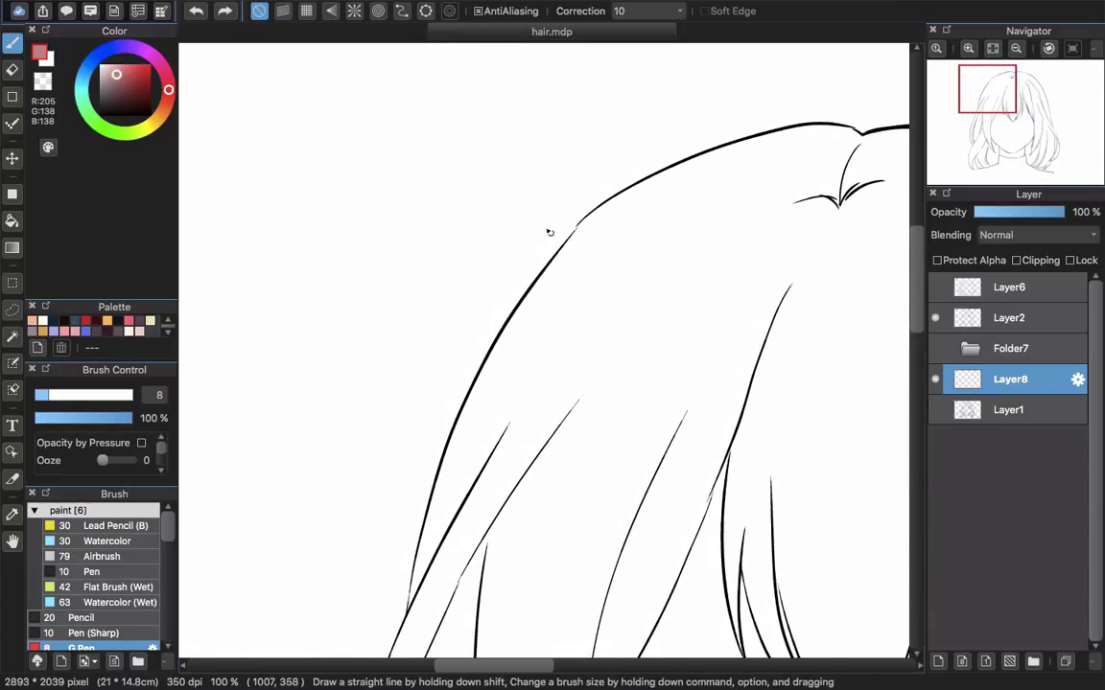
pyautogui.scroll(3, 549, 232)
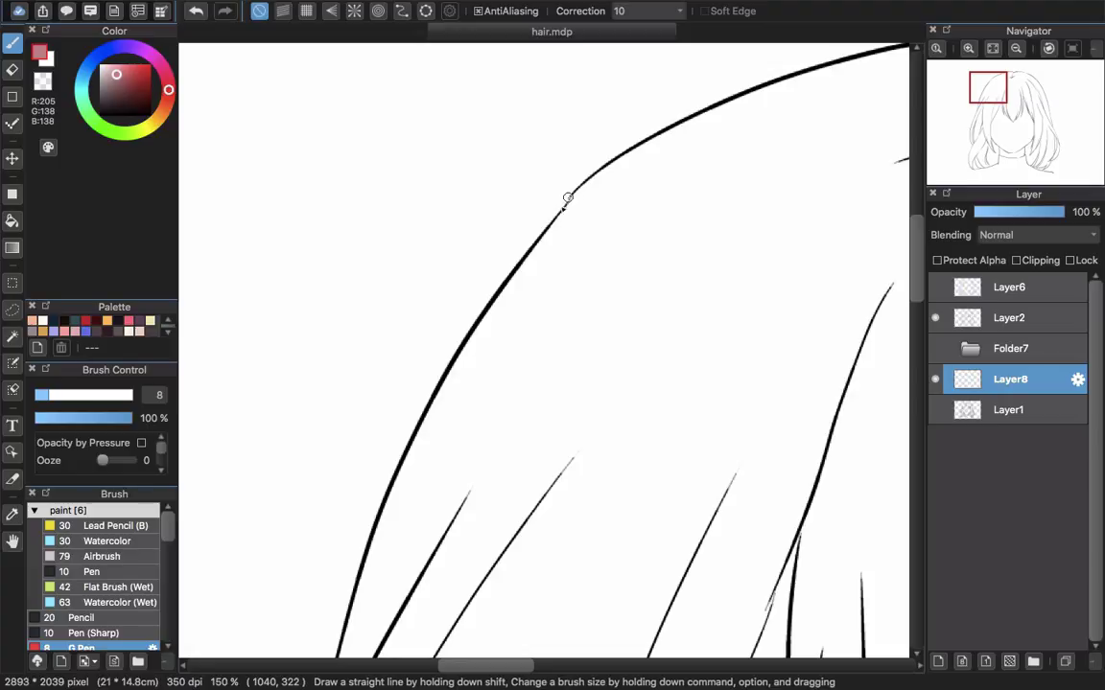
pyautogui.scroll(-2, 574, 212)
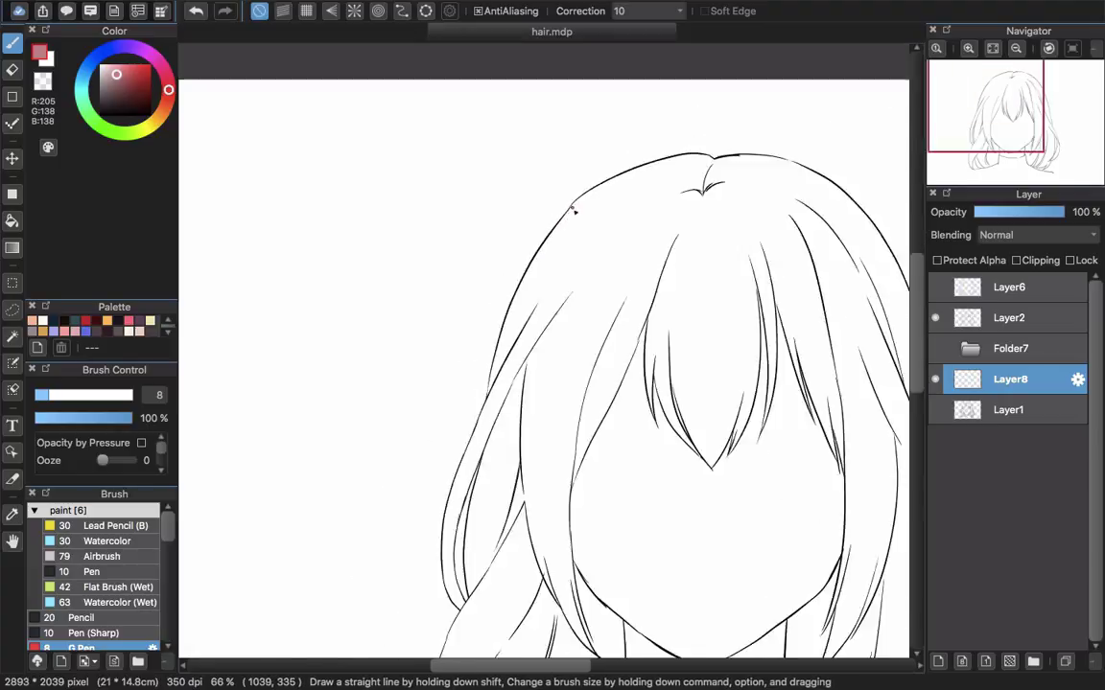
pyautogui.scroll(-2, 574, 212)
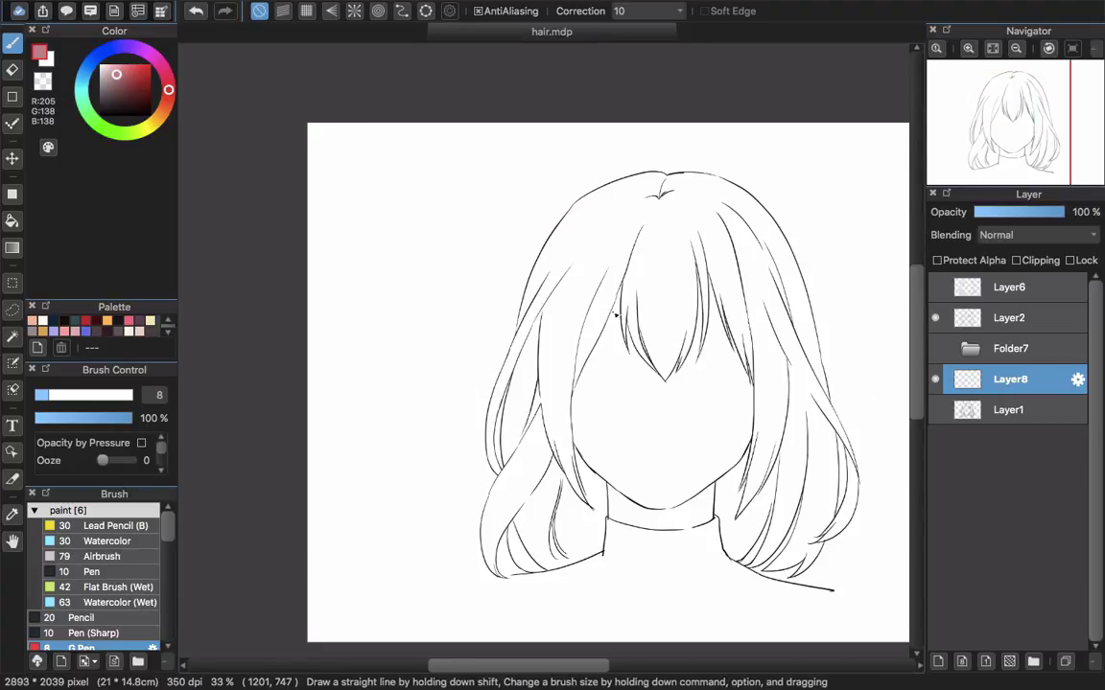
# Try the pink bucket fill on the face area again and undo it.
pyautogui.press('g')
pyautogui.click(621, 407)
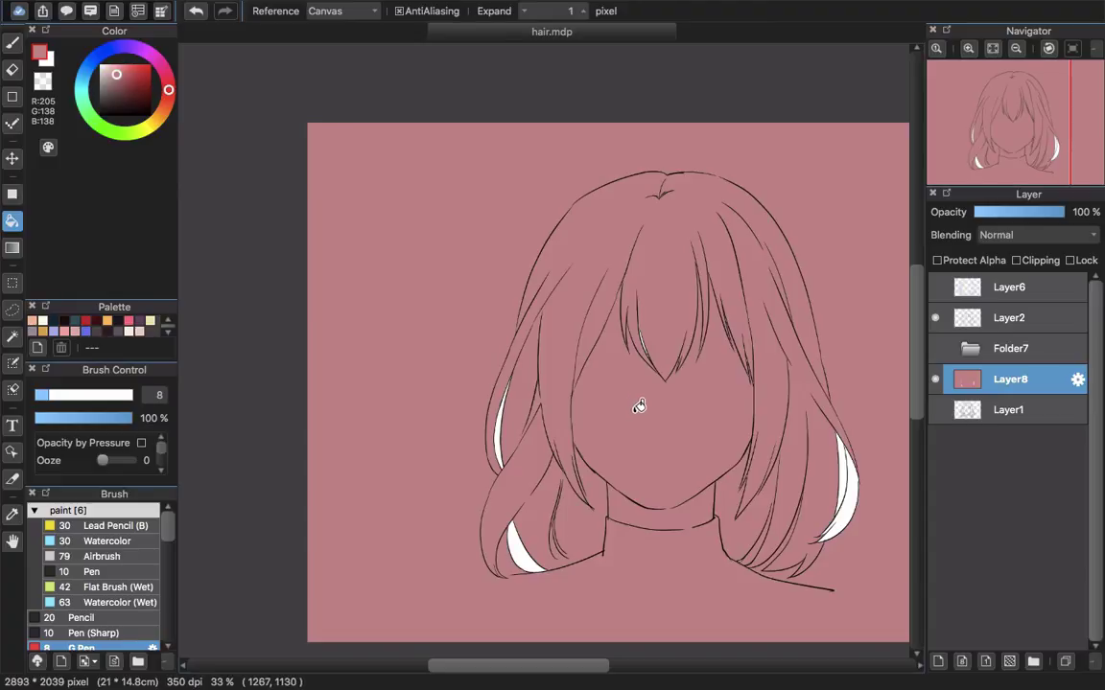
pyautogui.hotkey('ctrl', 'z')
# Check the line ends around the fringe and bucket-fill the hair with the muted pink on Layer8.
pyautogui.scroll(5, 719, 286)
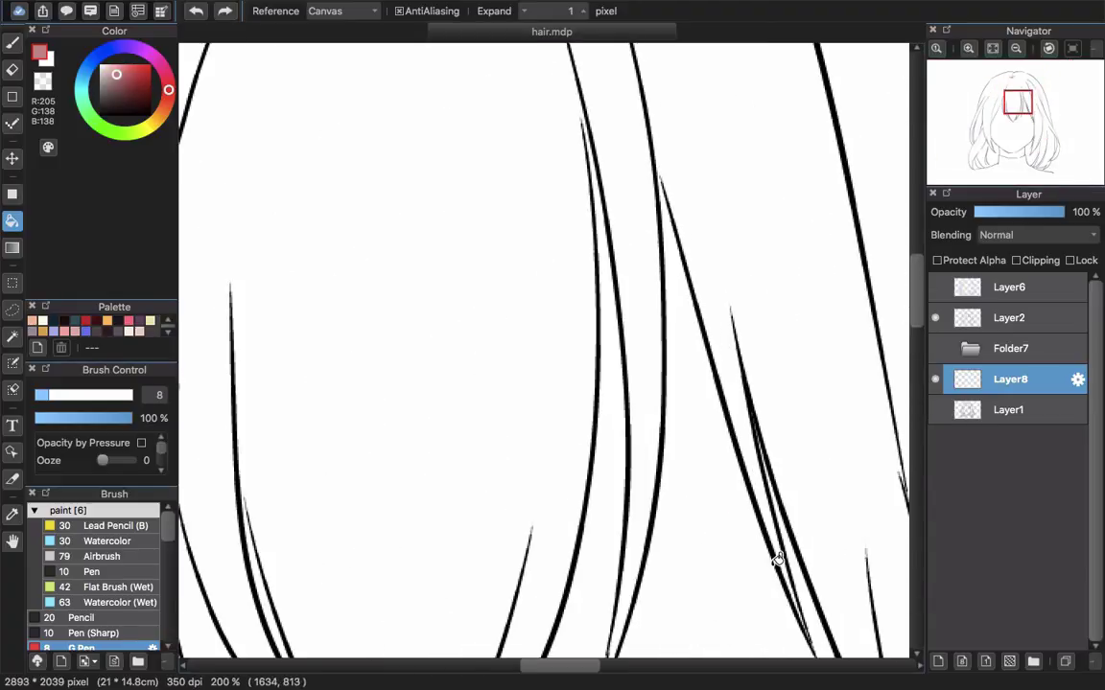
pyautogui.moveTo(744, 510); pyautogui.dragTo(574, 73)
pyautogui.moveTo(677, 318); pyautogui.dragTo(898, 437)
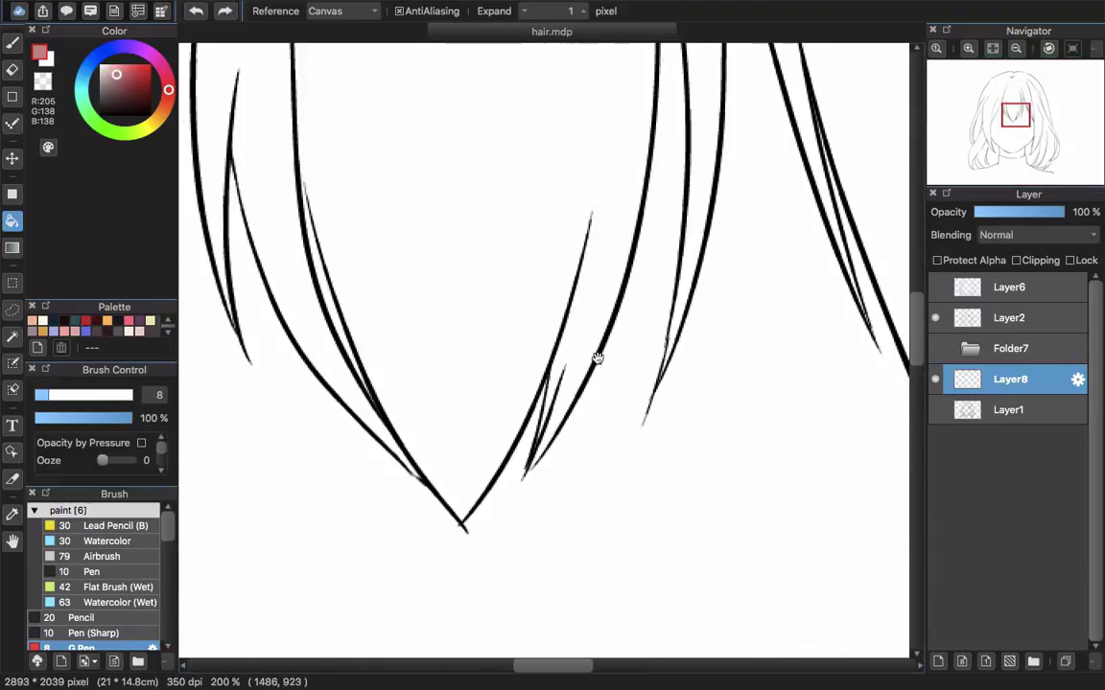
pyautogui.scroll(-5, 616, 328)
pyautogui.click(604, 216)
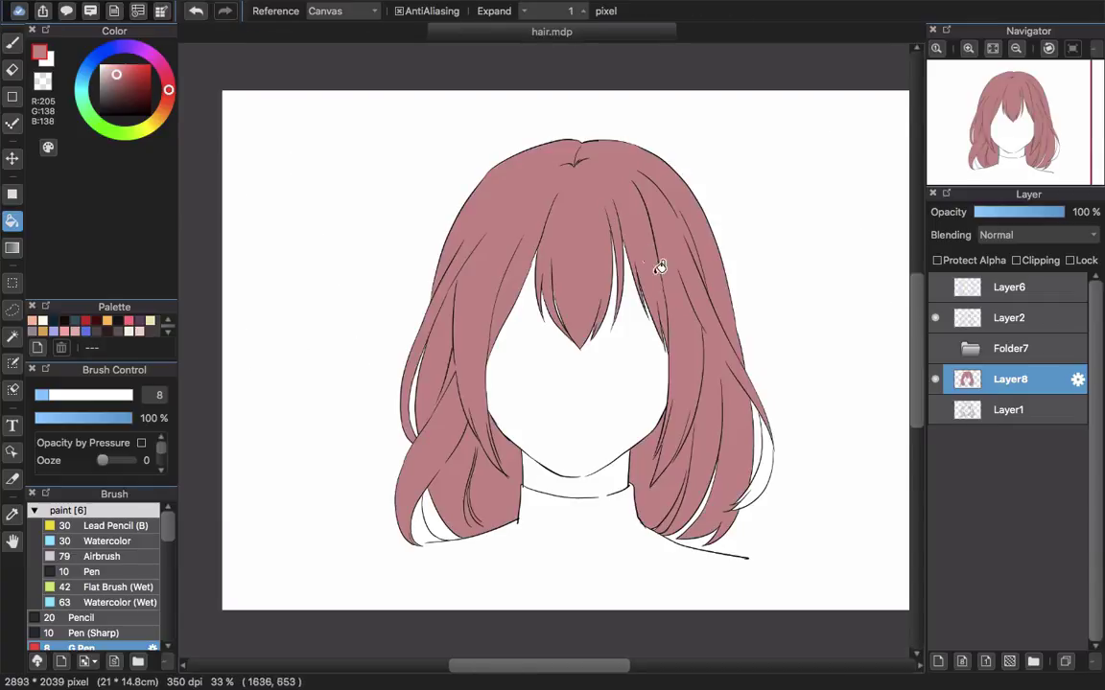
# Bucket-fill the outer curved lock at the lower right of the hair with the same muted pink.
pyautogui.scroll(-2, 653, 306)
pyautogui.scroll(3, 710, 370)
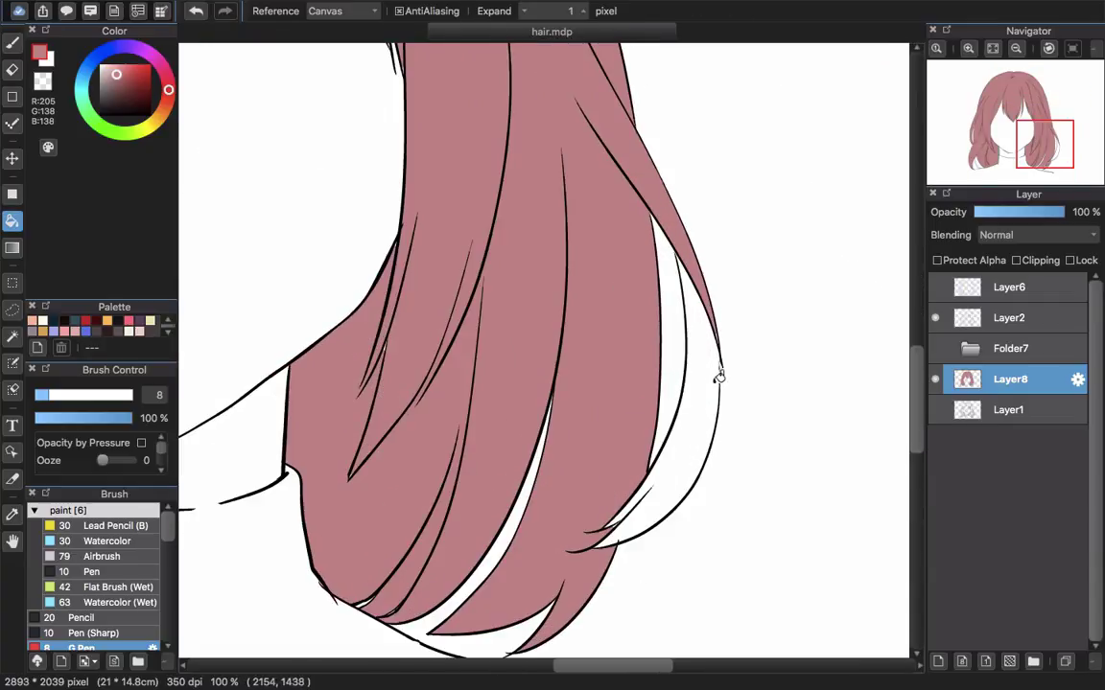
pyautogui.scroll(2, 703, 399)
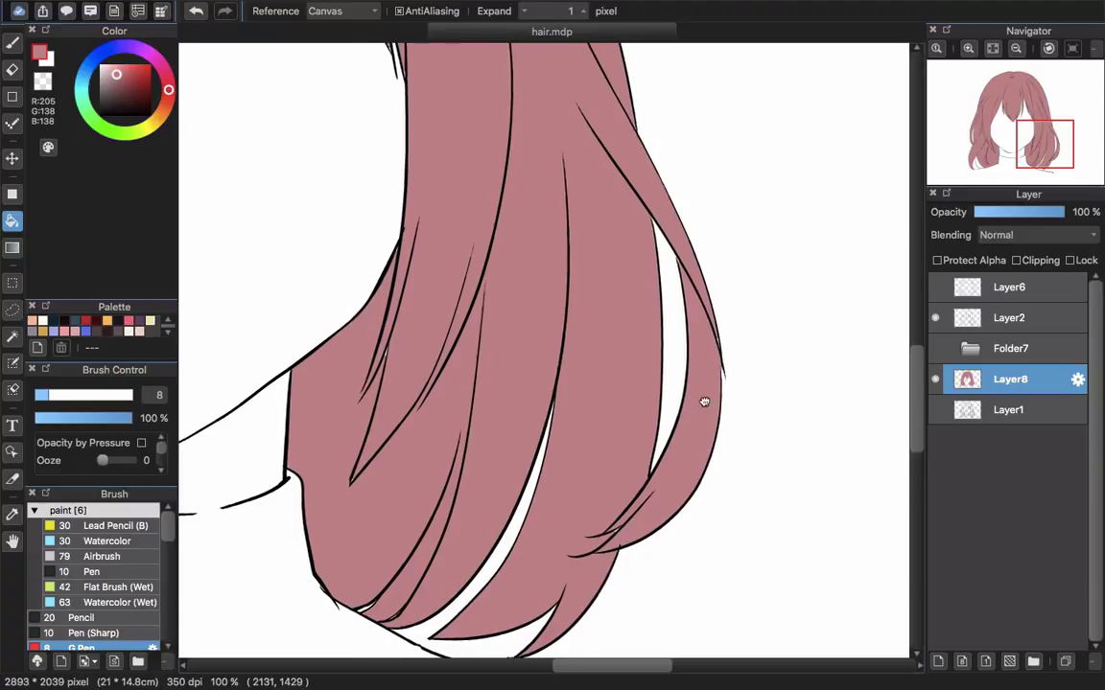
# Enlarge the pen to size 29 and paint the unfilled tip of the thin strand right of the fringe with the muted pink.
pyautogui.press('b')
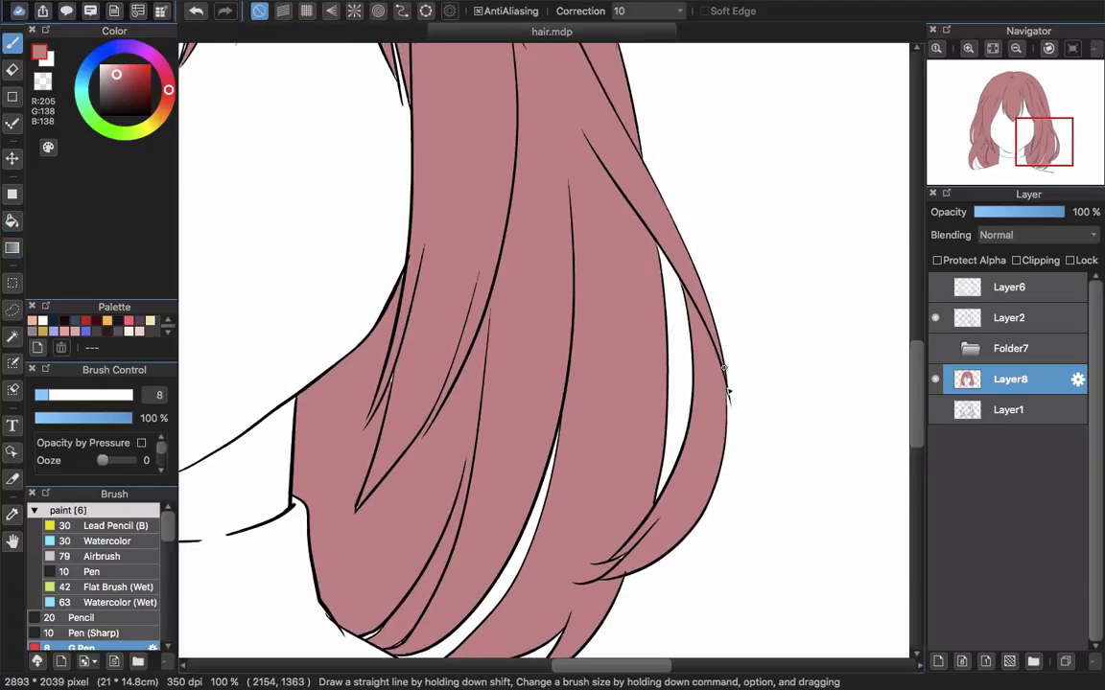
pyautogui.moveTo(422, 397); pyautogui.dragTo(539, 261)
pyautogui.press(']')
pyautogui.press(']')
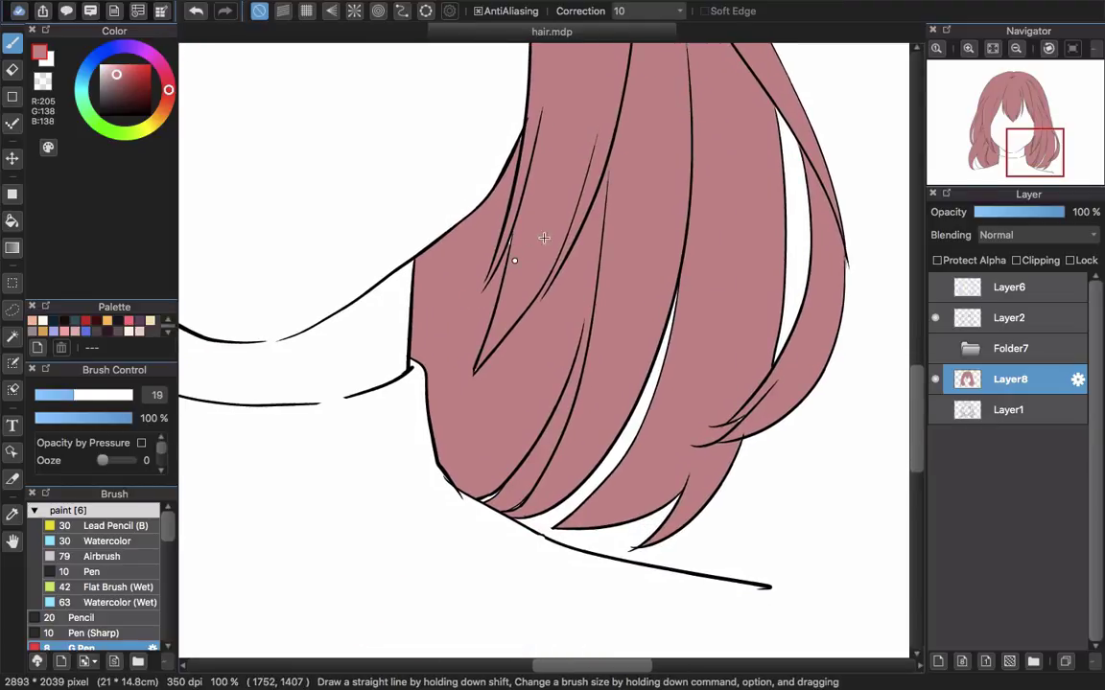
pyautogui.scroll(-3, 508, 242)
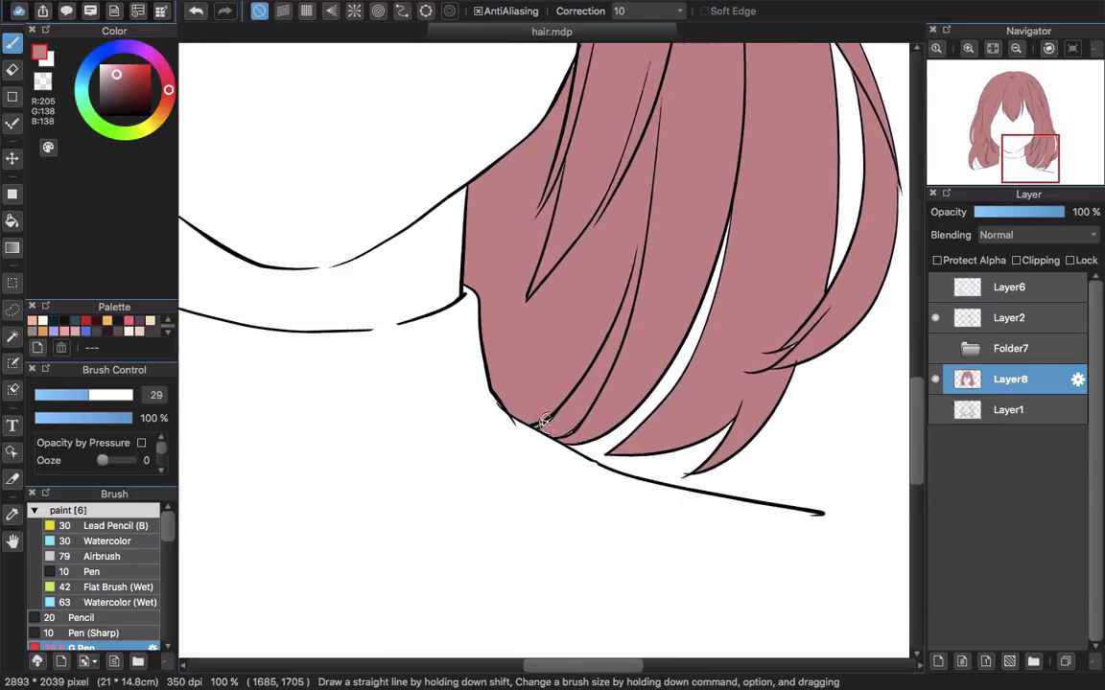
pyautogui.scroll(5, 667, 407)
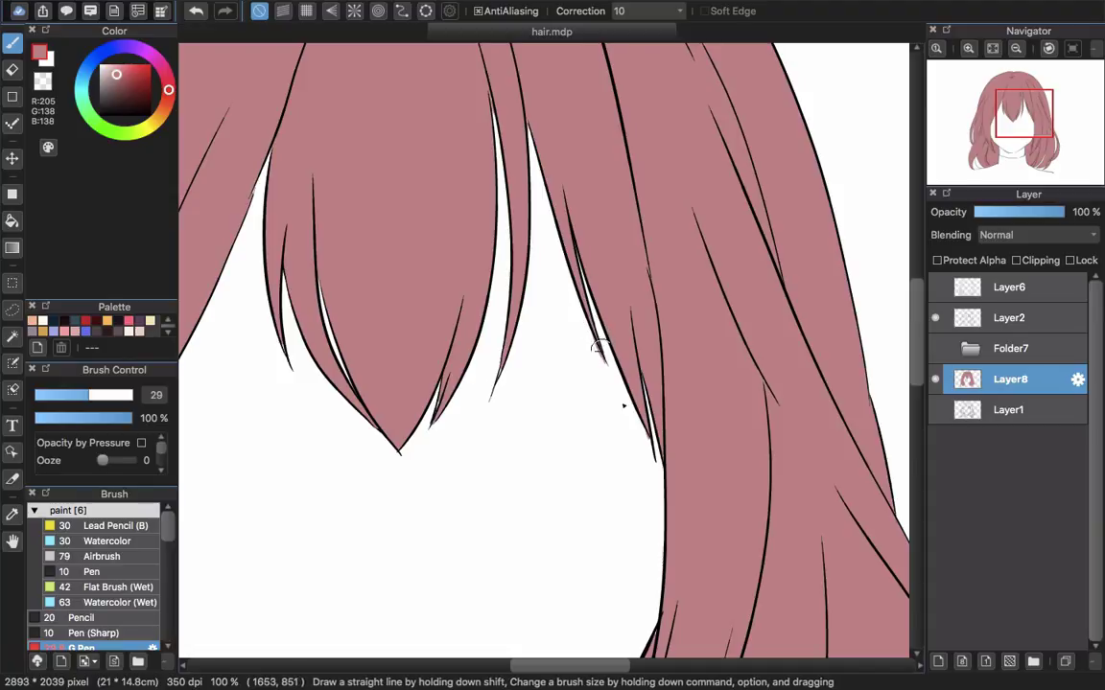
pyautogui.moveTo(599, 348); pyautogui.dragTo(612, 377)
# Erase the pink that spills past the line art around the thin strand tip right of the fringe, using eraser size 10.
pyautogui.scroll(3, 606, 363)
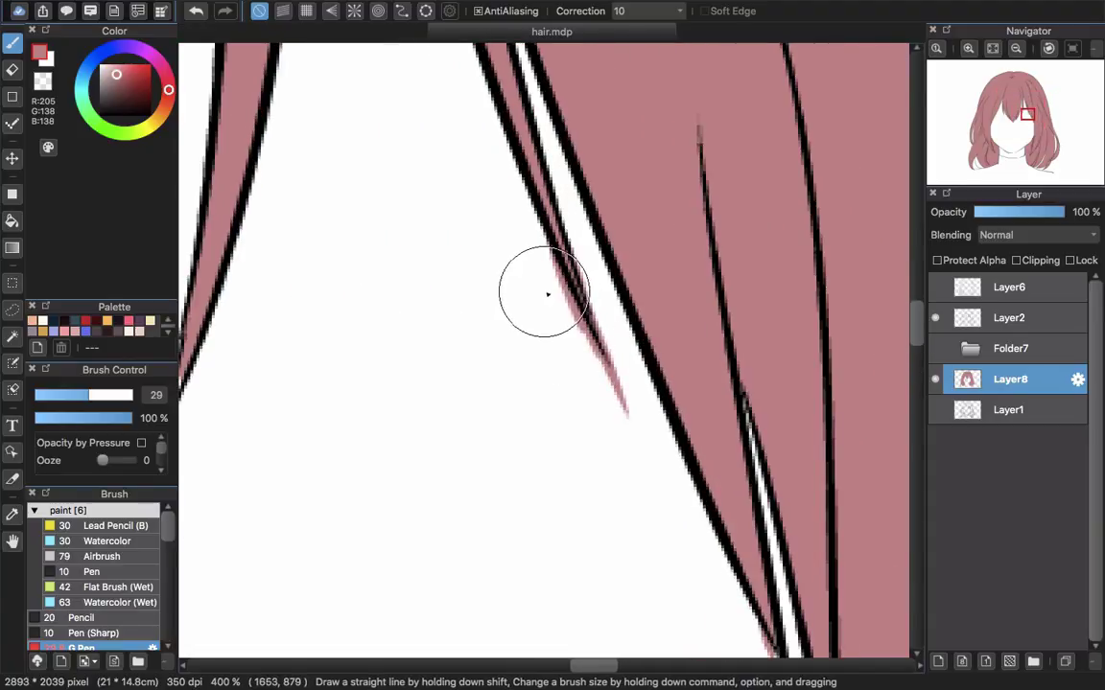
pyautogui.press('e')
pyautogui.moveTo(537, 242)
pyautogui.mouseDown()
pyautogui.moveTo(604, 379)
pyautogui.moveTo(592, 372)
pyautogui.mouseUp()
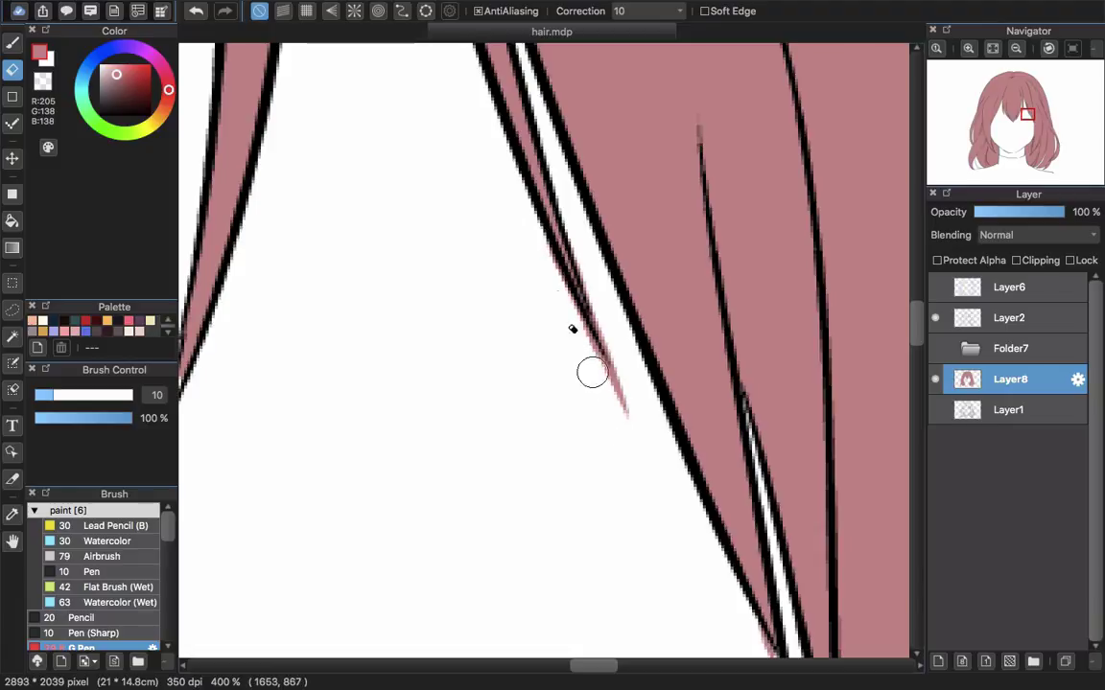
pyautogui.moveTo(551, 276); pyautogui.dragTo(646, 456)
pyautogui.moveTo(564, 319); pyautogui.dragTo(635, 439)
pyautogui.moveTo(582, 270); pyautogui.dragTo(648, 421)
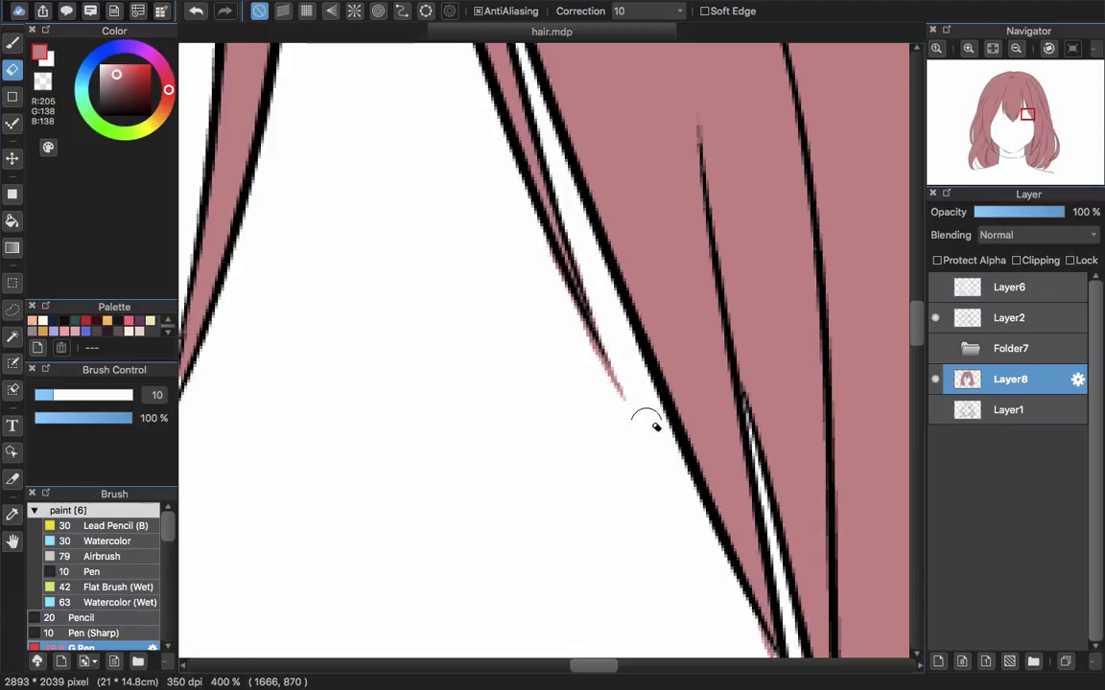
pyautogui.moveTo(608, 319); pyautogui.dragTo(663, 496)
# Paint pink into the narrow tip of the separate strand beside the fringe's right side and erase the overspill outside its line.
pyautogui.hscroll(-6, 506, 395)
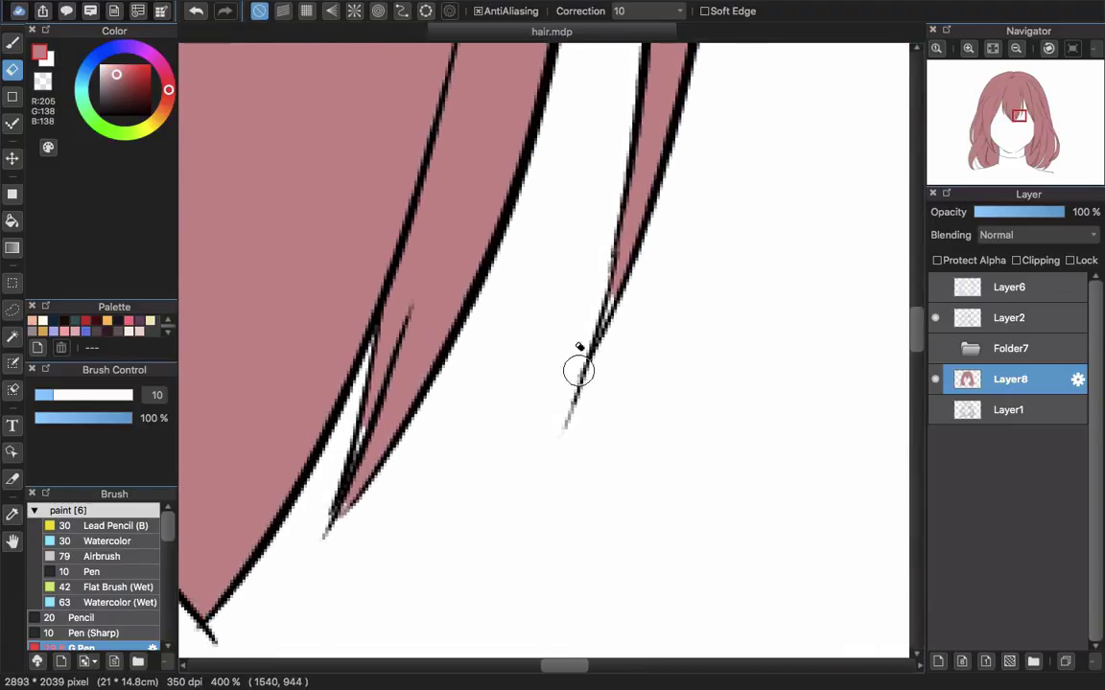
pyautogui.press('b')
pyautogui.moveTo(619, 289)
pyautogui.mouseDown()
pyautogui.moveTo(596, 368)
pyautogui.moveTo(574, 413)
pyautogui.mouseUp()
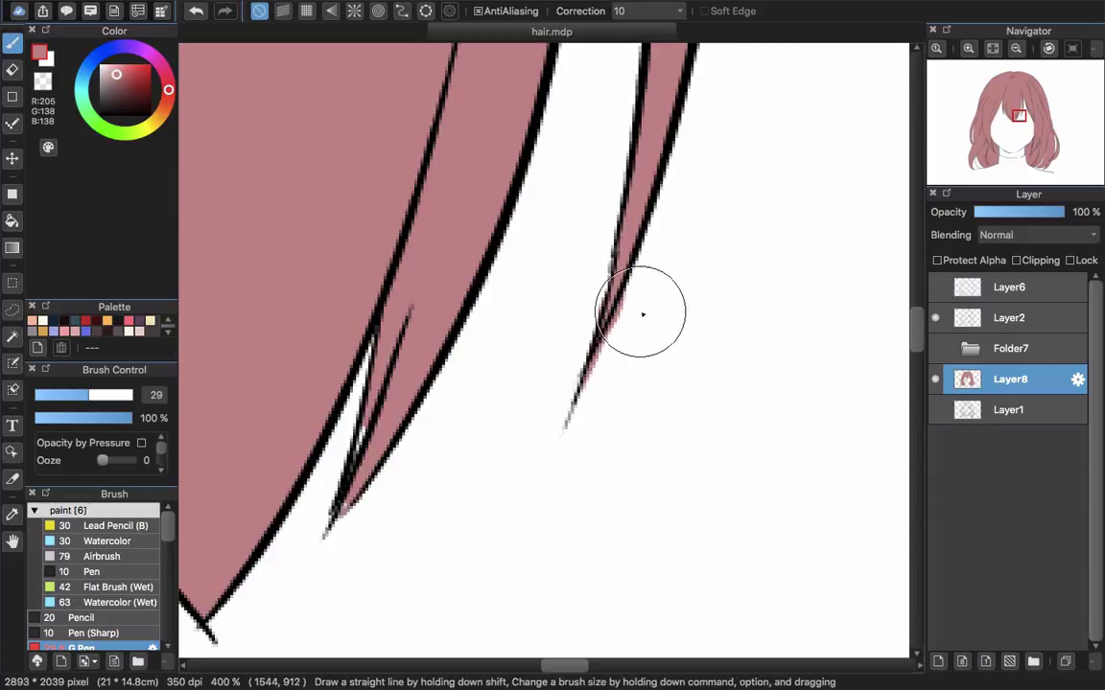
pyautogui.press('e')
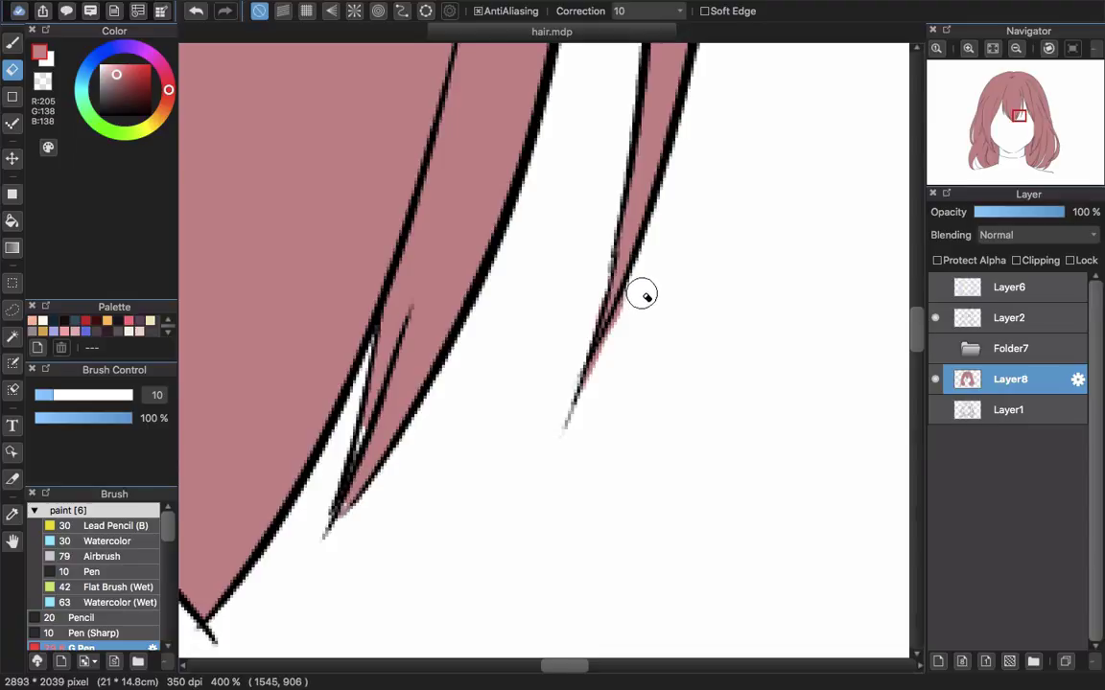
pyautogui.moveTo(637, 309)
pyautogui.mouseDown()
pyautogui.moveTo(584, 401)
pyautogui.moveTo(643, 283)
pyautogui.mouseUp()
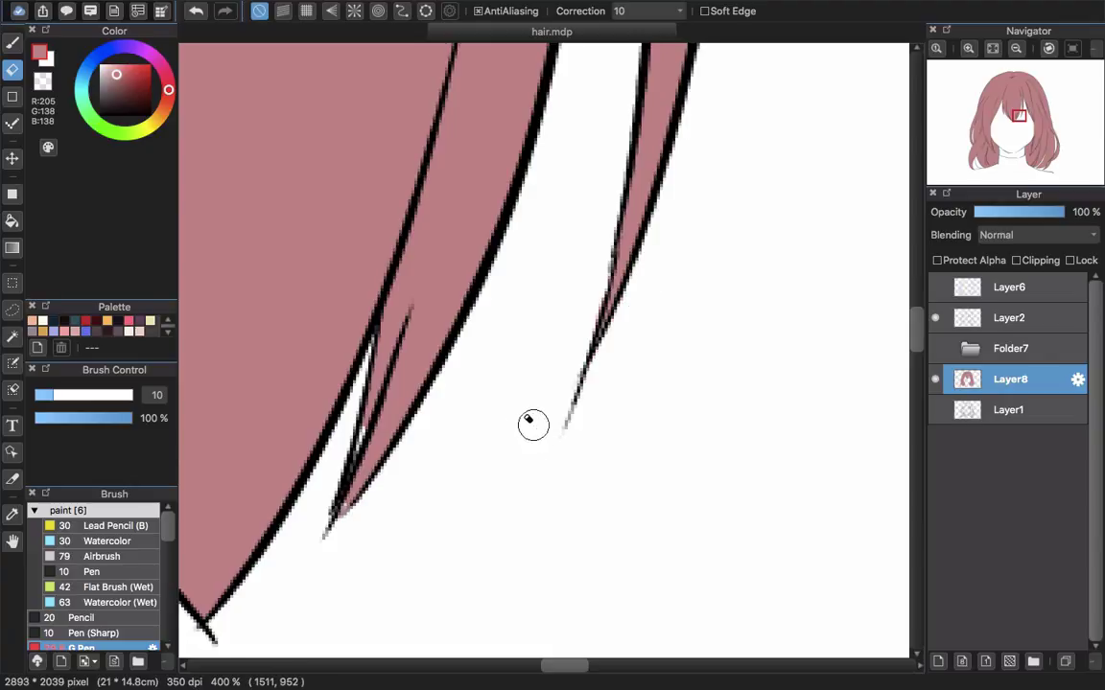
# Check the pointed tips of the central fringe for unfilled spots and reduce the pen size to 13.1 for touch-ups.
pyautogui.hscroll(-5, 595, 402)
pyautogui.press('b')
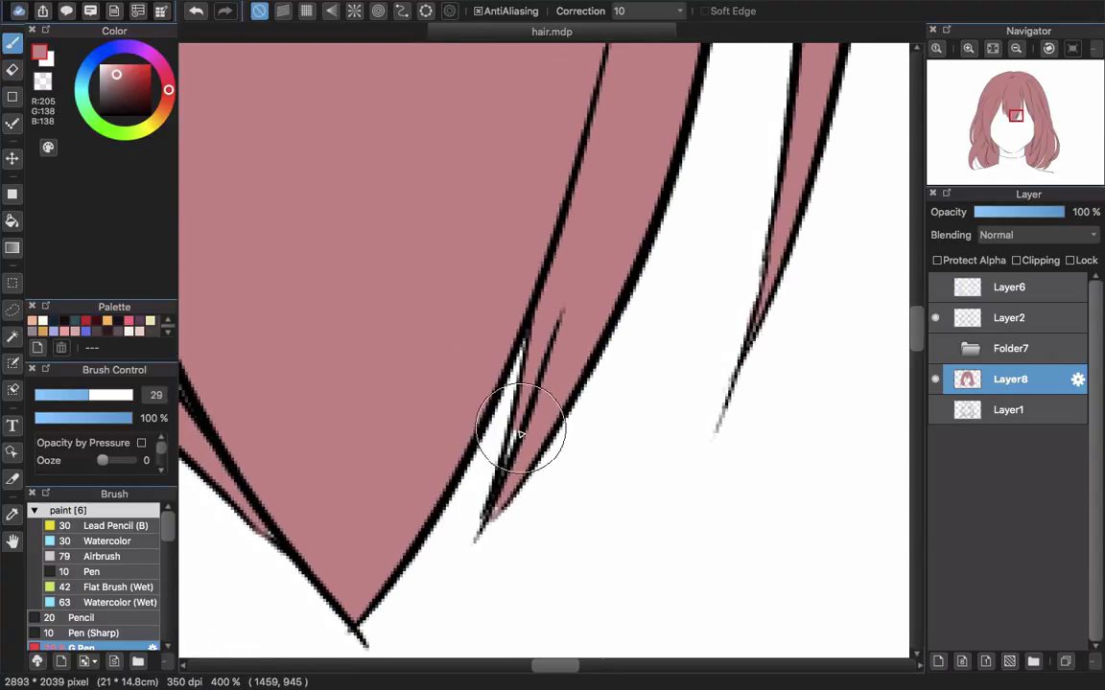
pyautogui.moveTo(445, 583); pyautogui.dragTo(679, 349)
pyautogui.press('[')
pyautogui.press('[')
pyautogui.press('[')
pyautogui.press('[')
pyautogui.press('[')
pyautogui.press('[')
pyautogui.press('[')
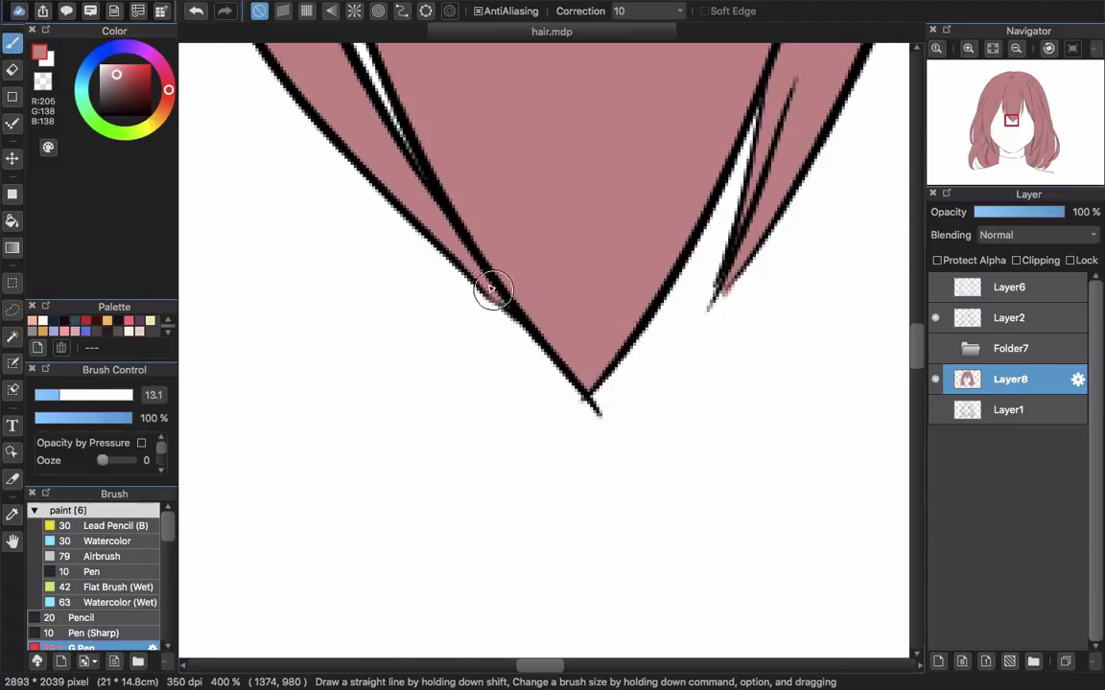
# Paint pink into the tip of the thin strand left of the fringe and switch to the eraser for the overspill.
pyautogui.scroll(5, 661, 503)
pyautogui.hscroll(-4, 661, 502)
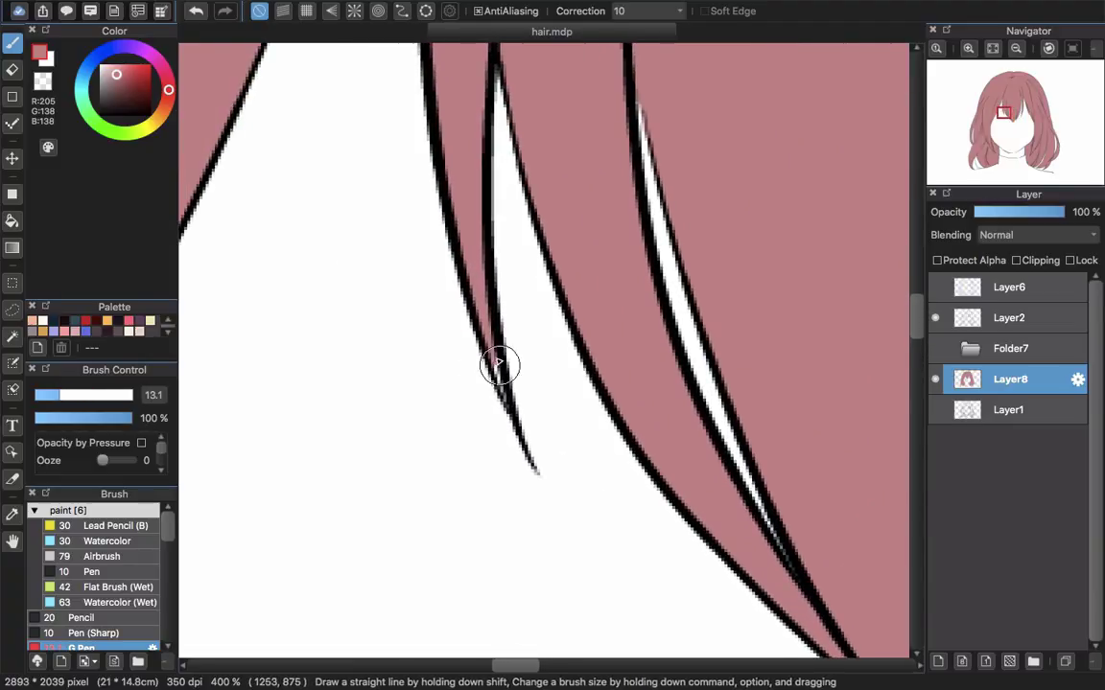
pyautogui.press('e')
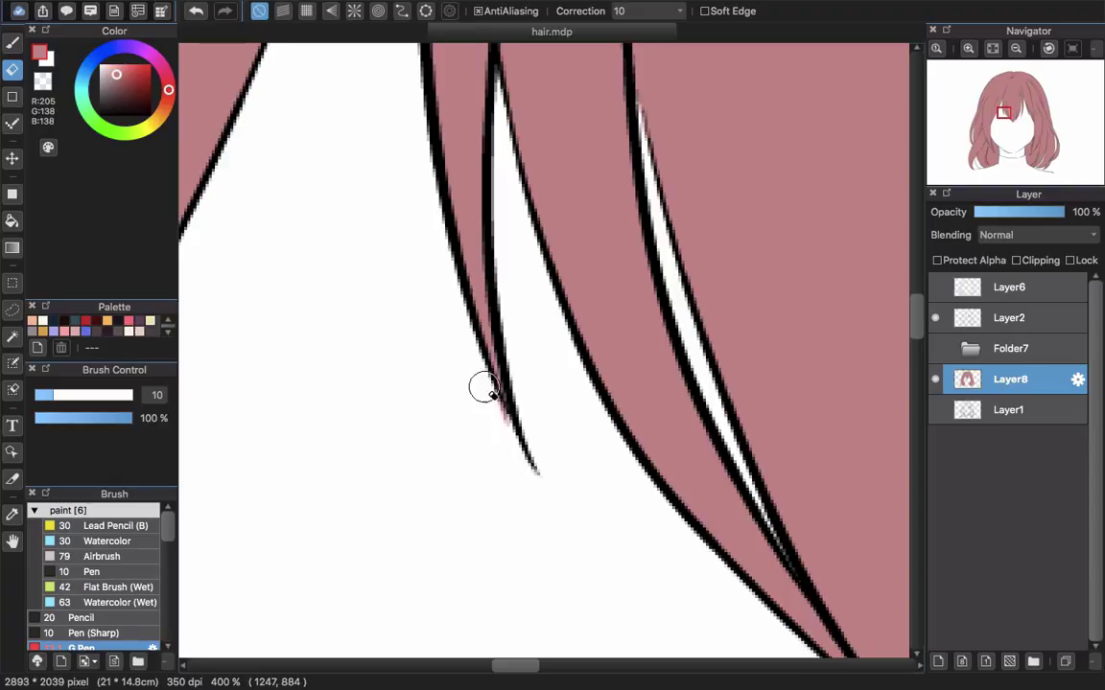
# Examine the strand edges and tips along the left side of the hair for missed spots in the pink fill.
pyautogui.scroll(5, 533, 582)
pyautogui.hscroll(-2, 533, 582)
pyautogui.scroll(-5, 654, 221)
pyautogui.hscroll(-3, 654, 221)
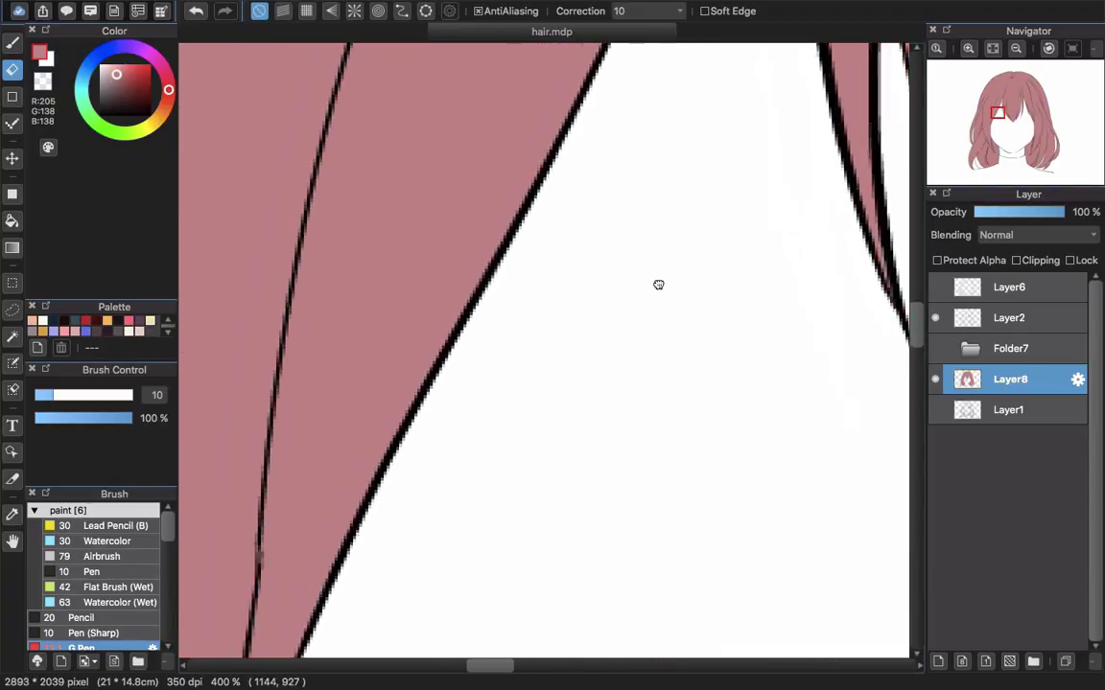
pyautogui.press('p')
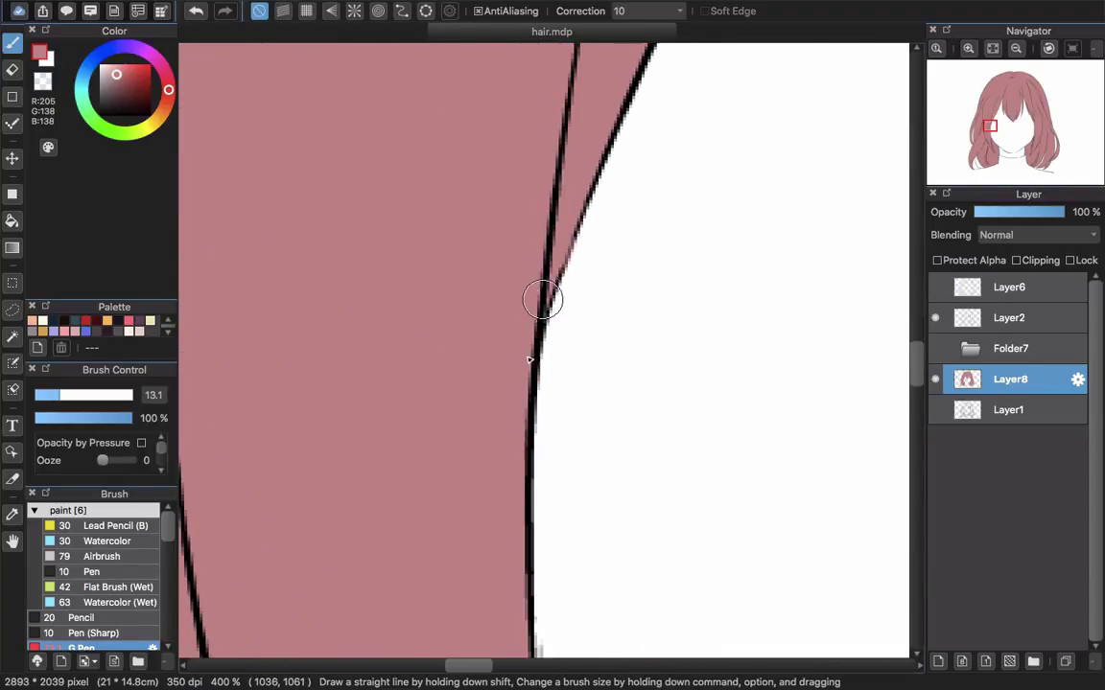
pyautogui.scroll(-4, 519, 299)
pyautogui.scroll(4, 519, 298)
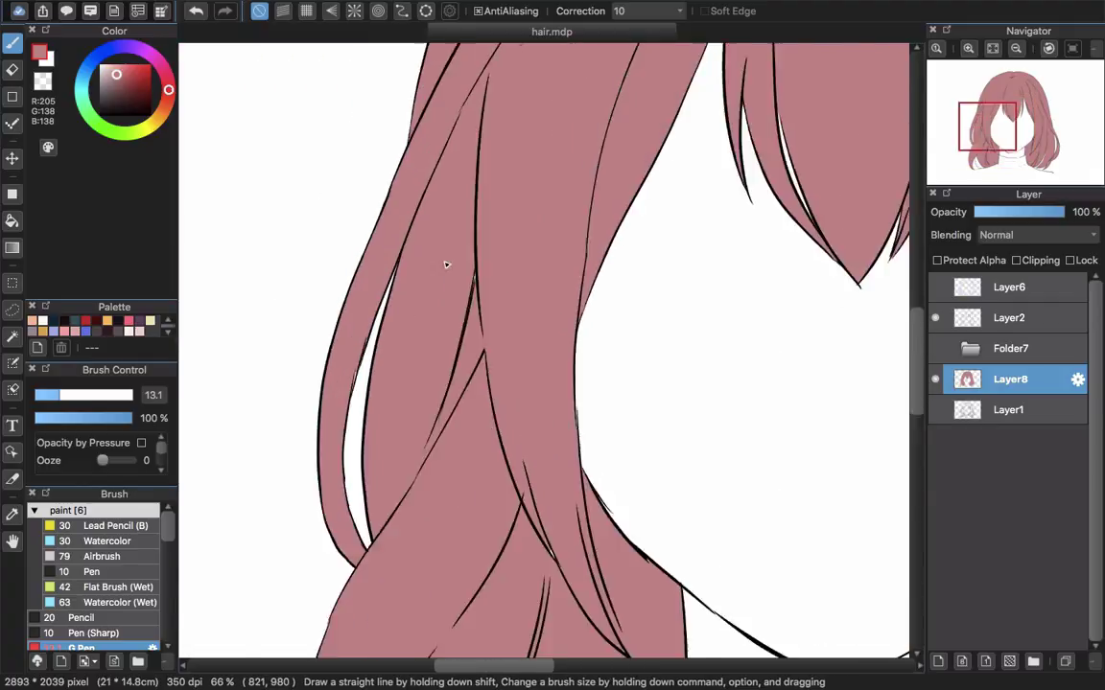
pyautogui.scroll(-5, 521, 525)
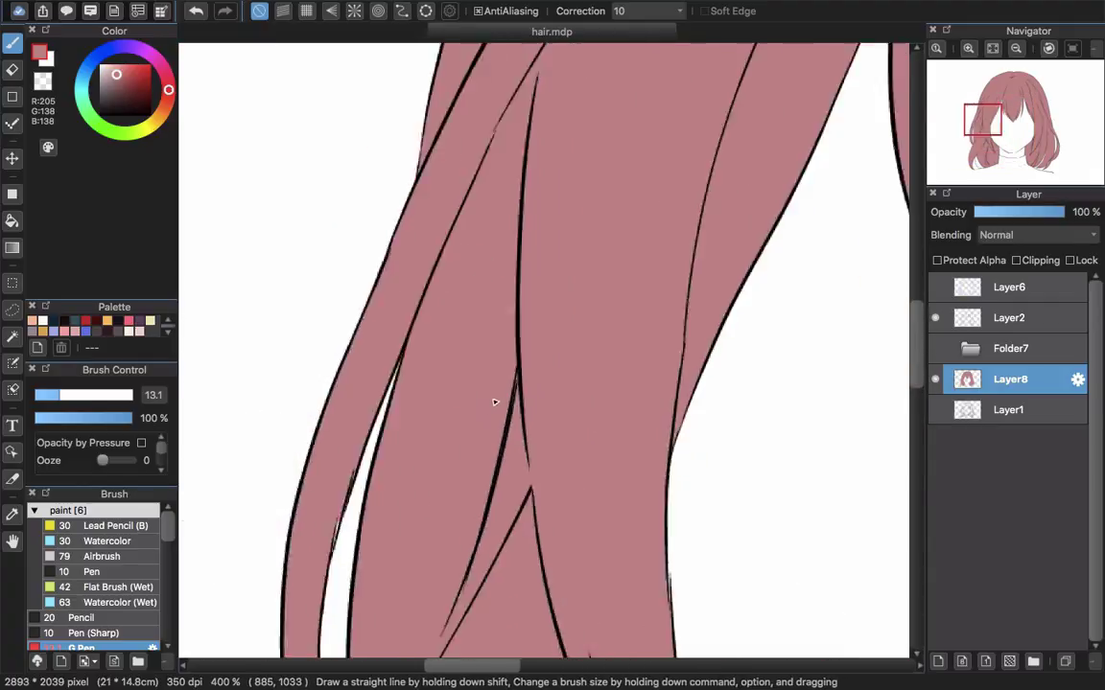
pyautogui.scroll(-5, 619, 528)
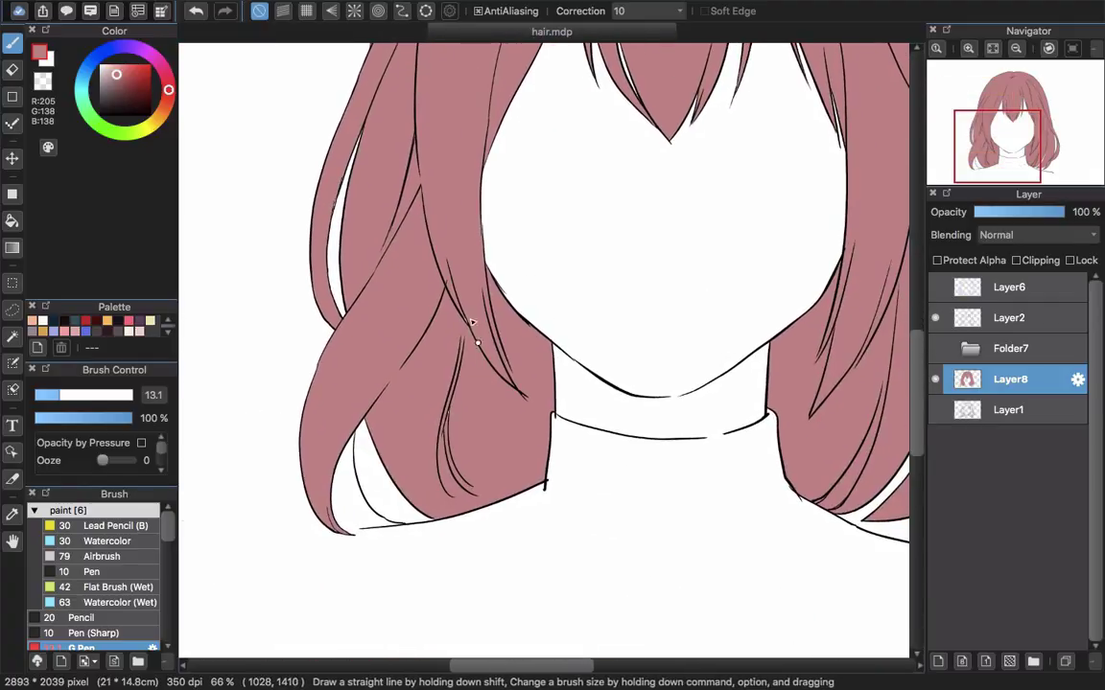
# Examine the lower left hair ends and the rest of the hair for areas still missing the base colour.
pyautogui.press('g')
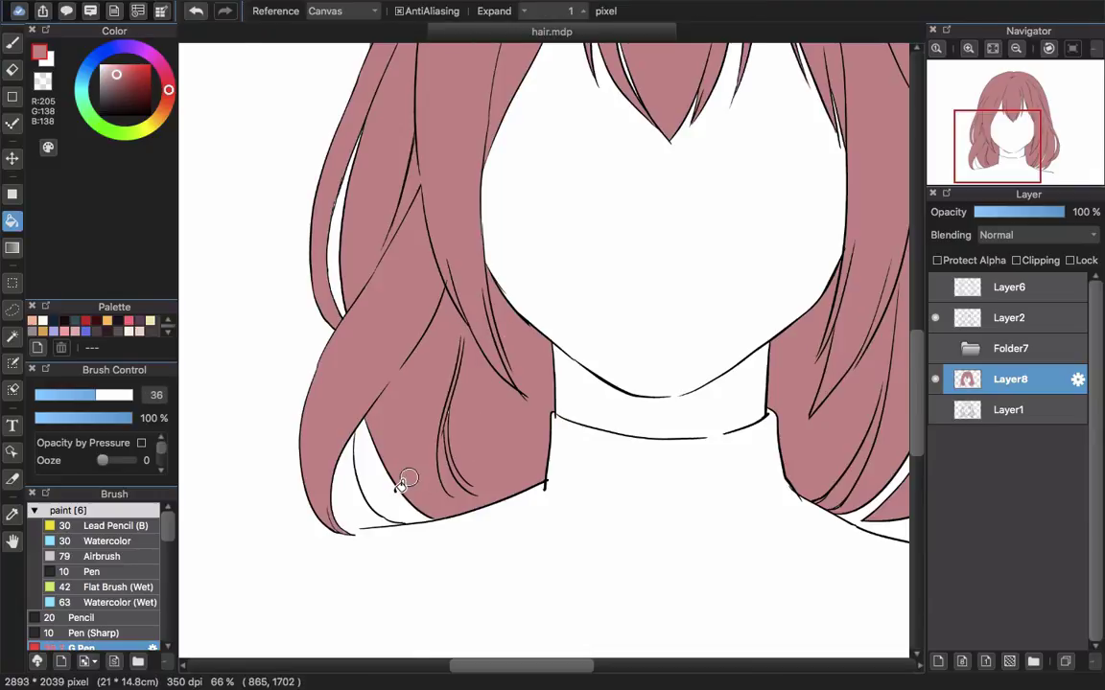
pyautogui.press('b')
pyautogui.scroll(10, 464, 455)
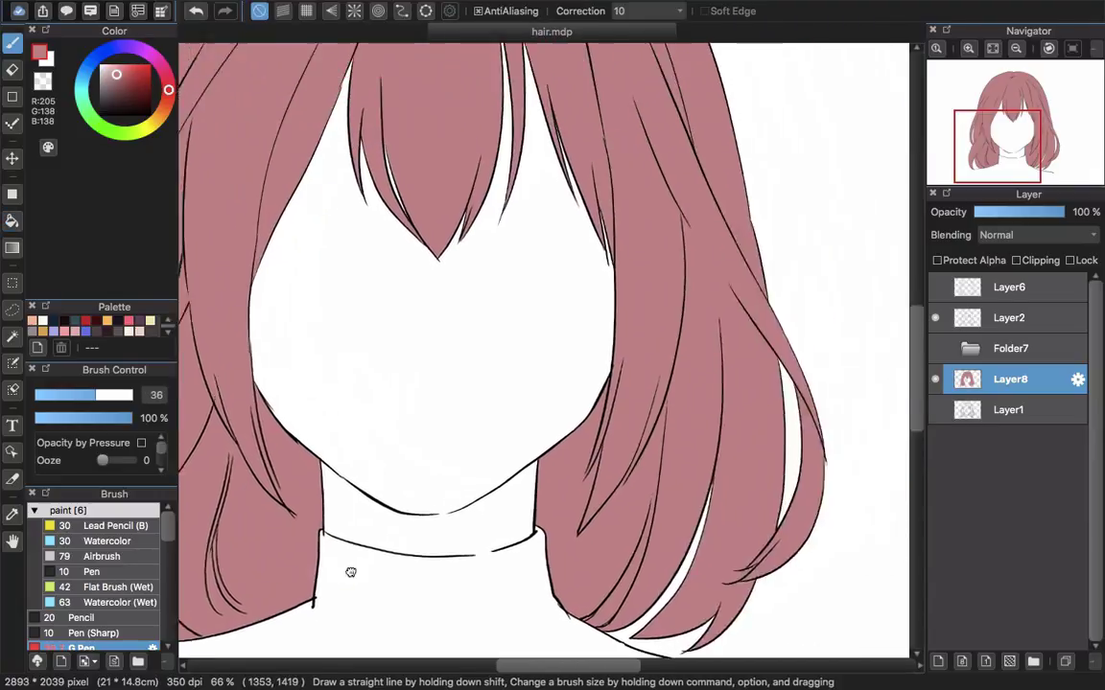
pyautogui.scroll(-5, 599, 333)
pyautogui.scroll(4, 562, 260)
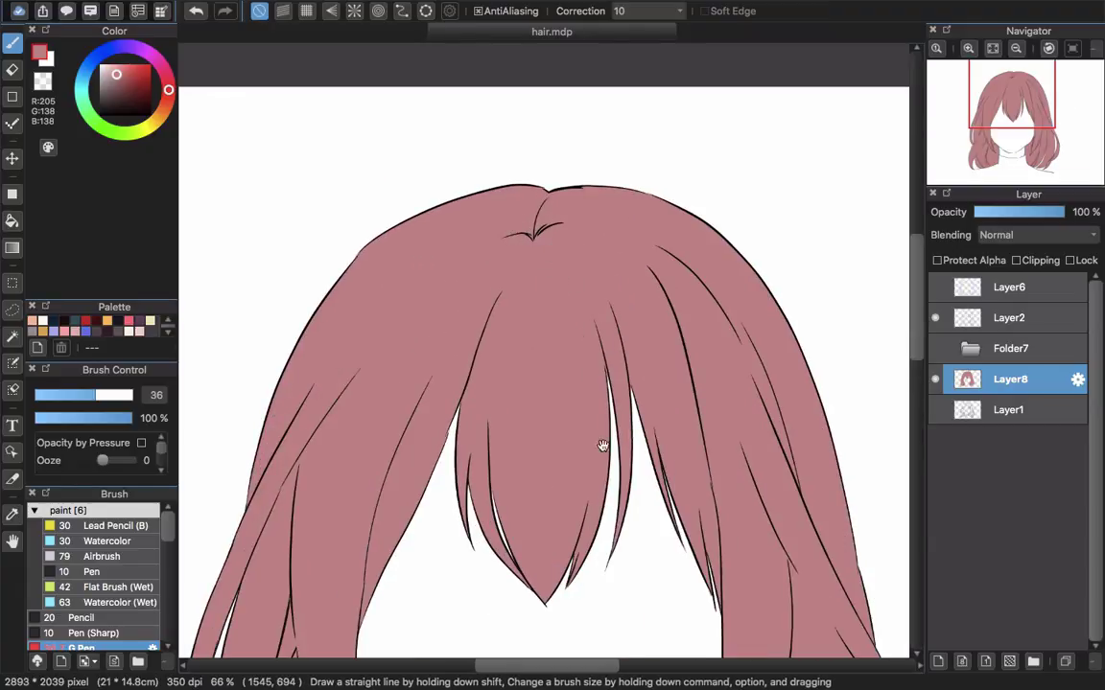
pyautogui.moveTo(603, 445); pyautogui.dragTo(606, 289)
pyautogui.scroll(-1, 607, 320)
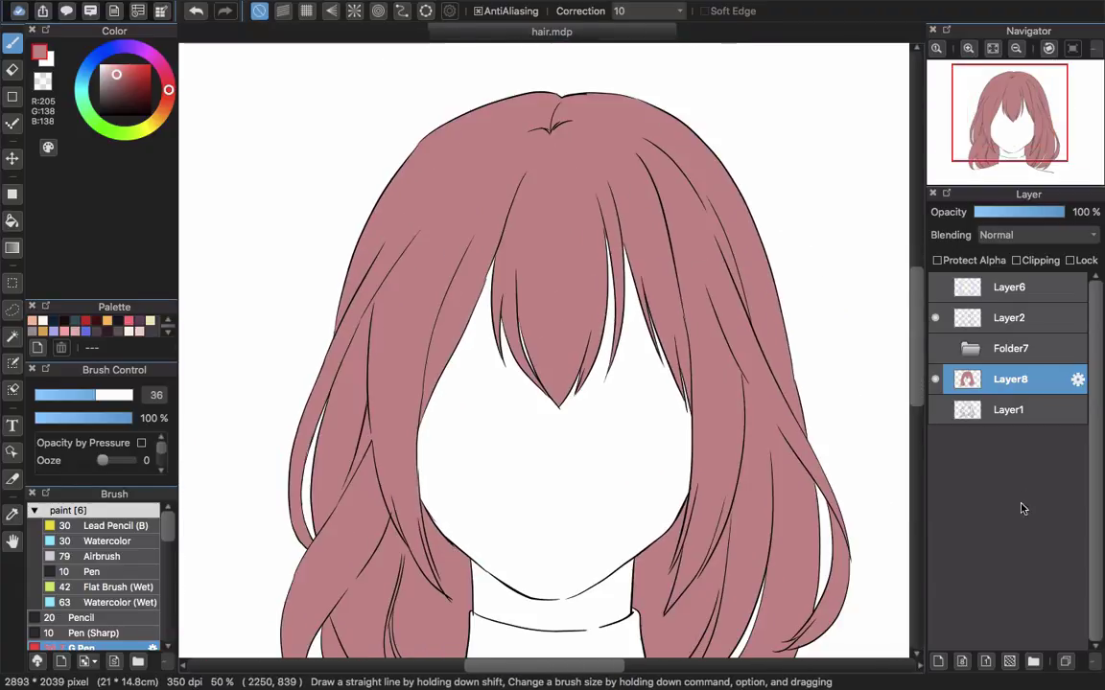
# Add a new layer directly above Layer8 and turn on Clipping for it.
pyautogui.click(938, 661)
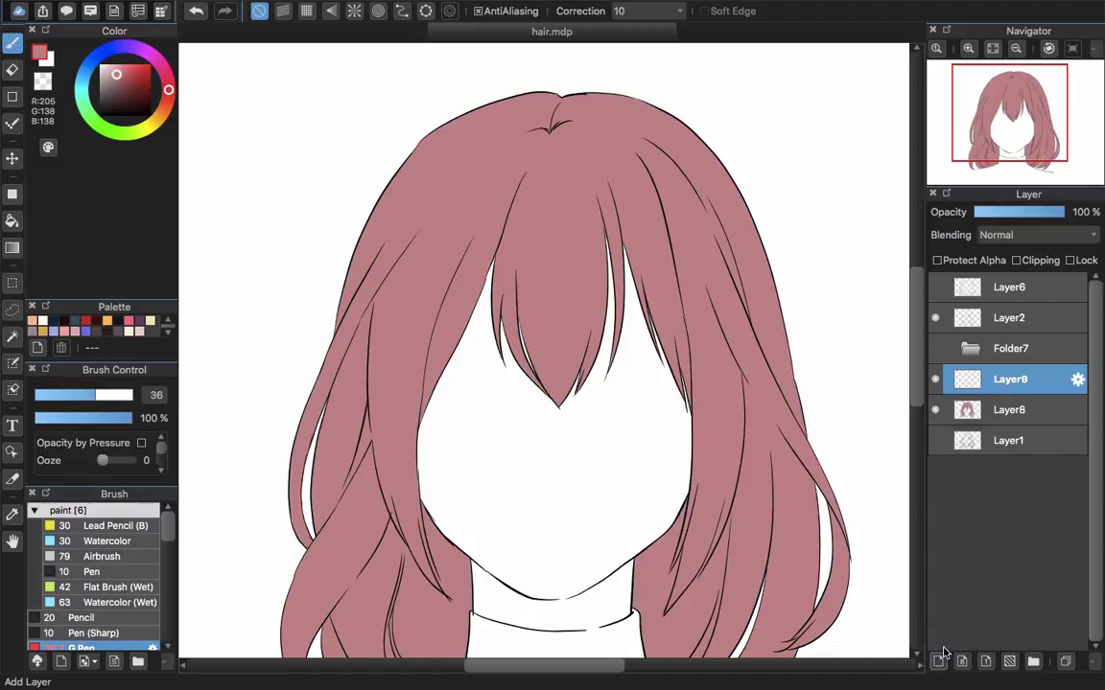
pyautogui.click(1032, 261)
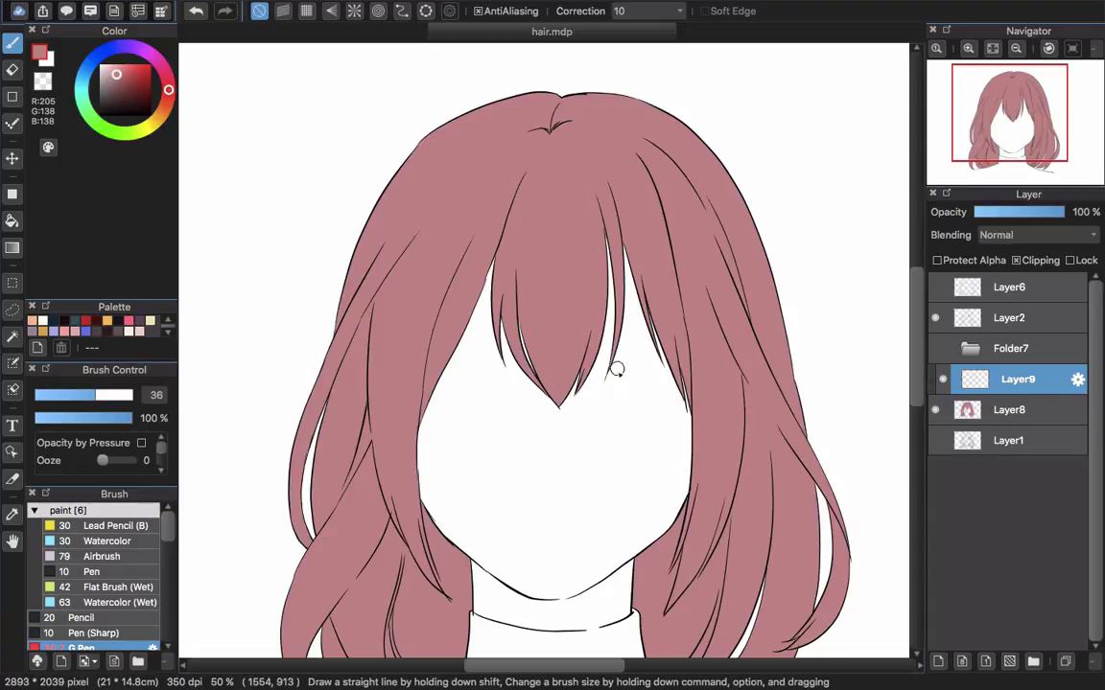
# Switch to the Select tool and set its shape to Polygon.
pyautogui.scroll(-5, 614, 370)
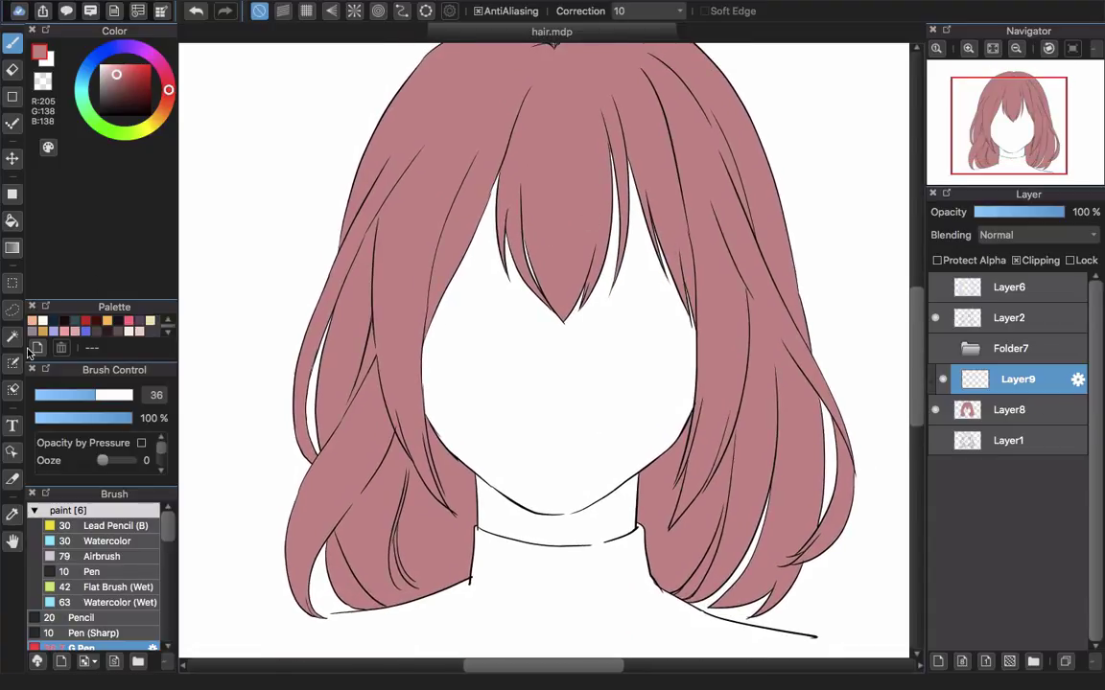
pyautogui.click(12, 288)
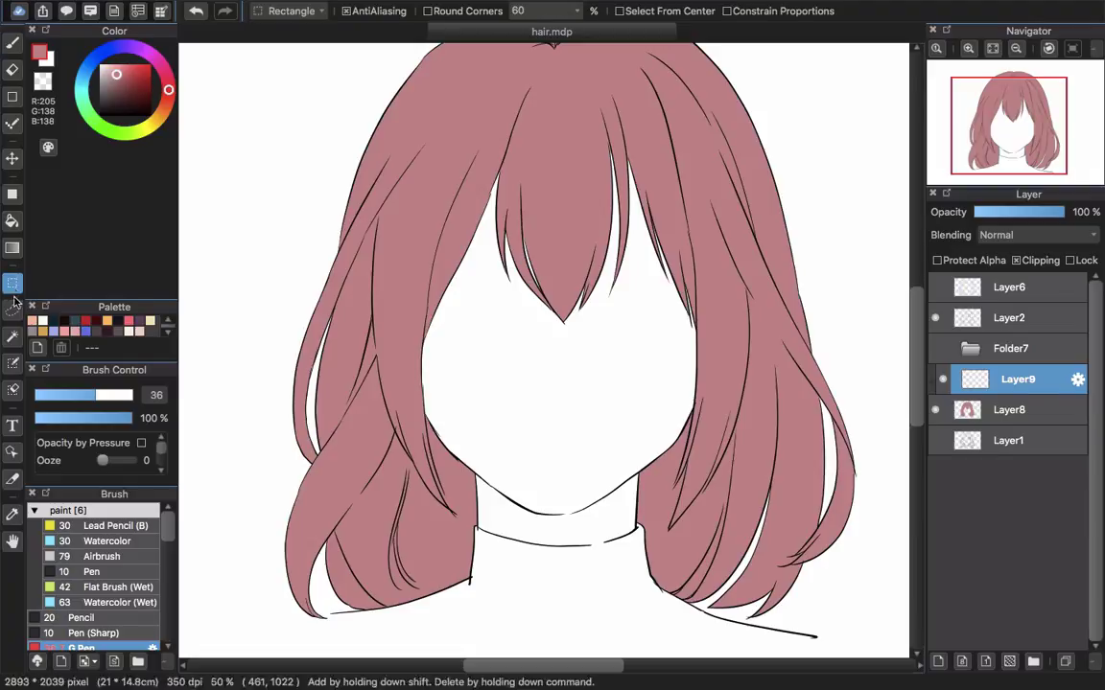
pyautogui.click(283, 11)
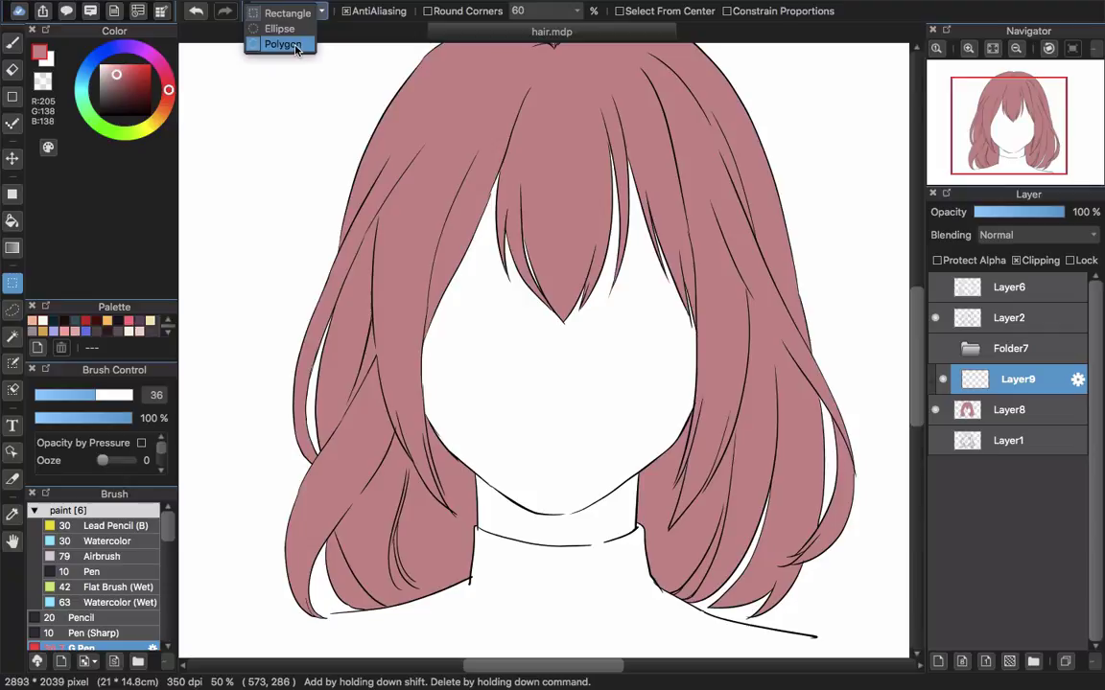
pyautogui.click(283, 44)
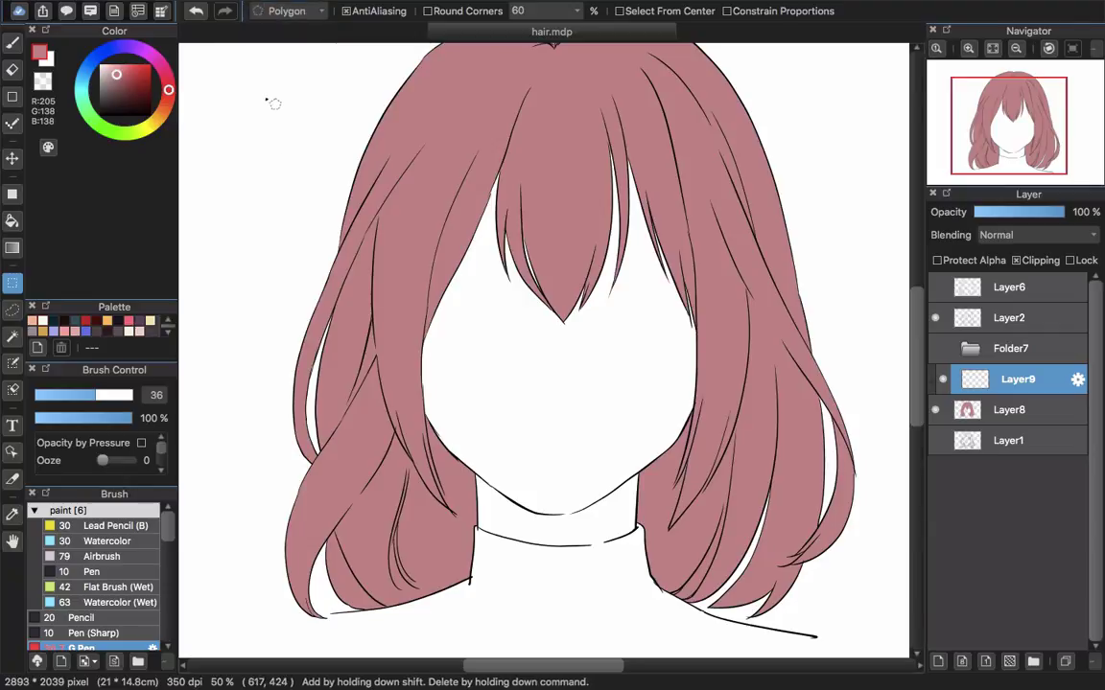
pyautogui.scroll(5, 465, 208)
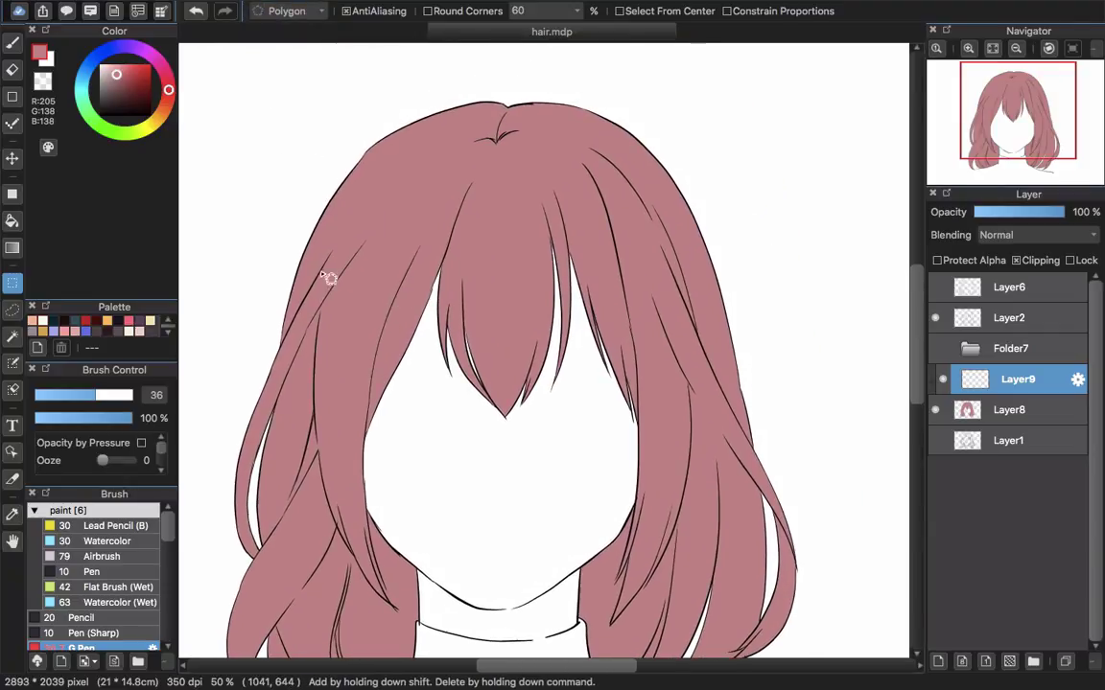
pyautogui.click(357, 143)
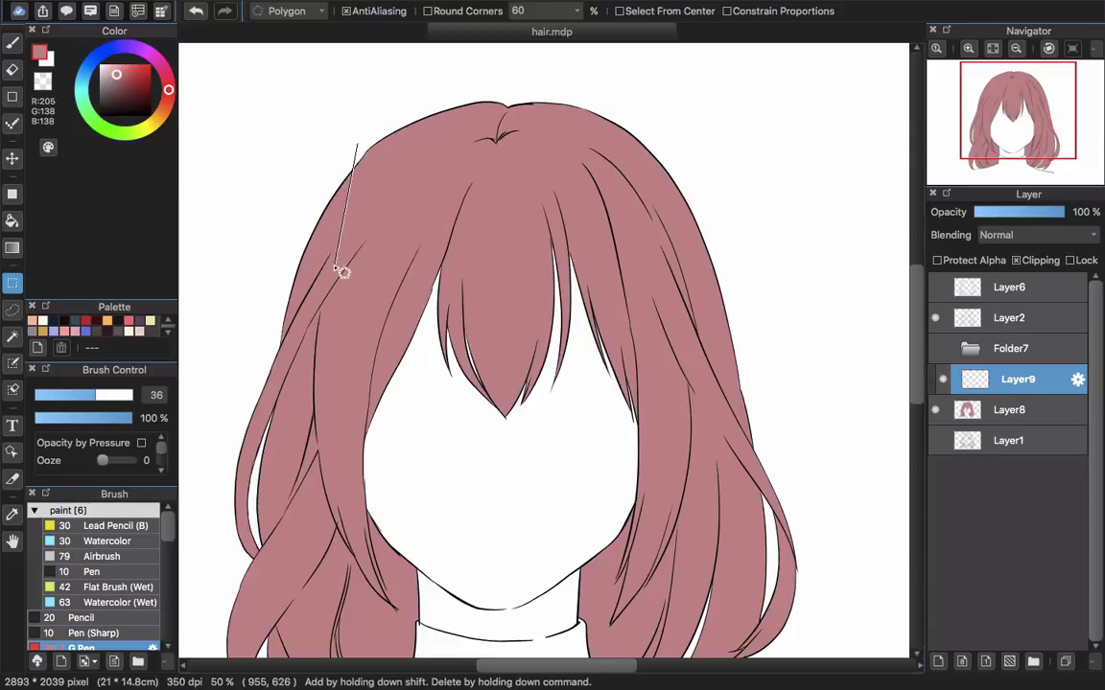
pyautogui.press('Escape')
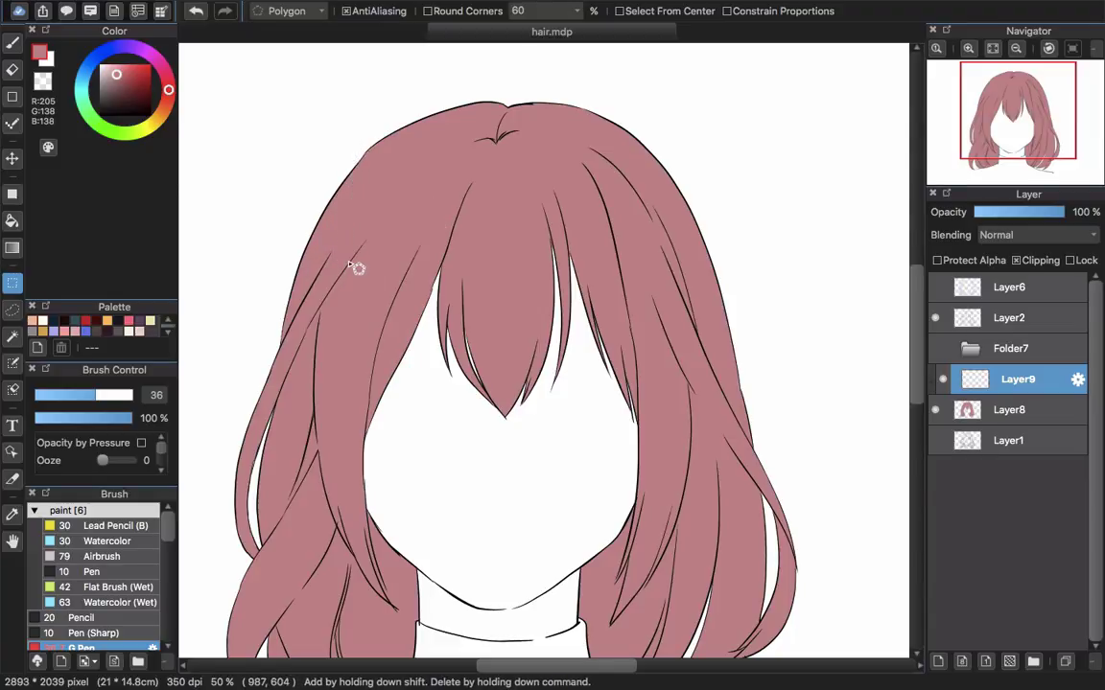
pyautogui.moveTo(334, 311); pyautogui.dragTo(317, 352)
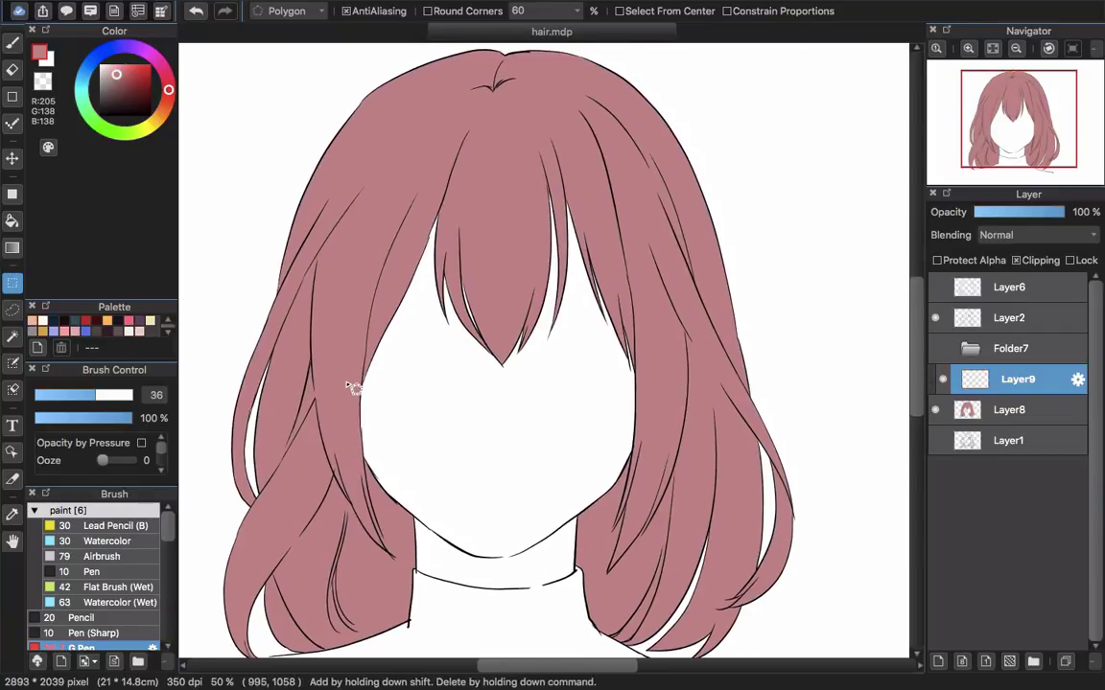
pyautogui.scroll(-3, 375, 301)
pyautogui.hscroll(-2, 375, 301)
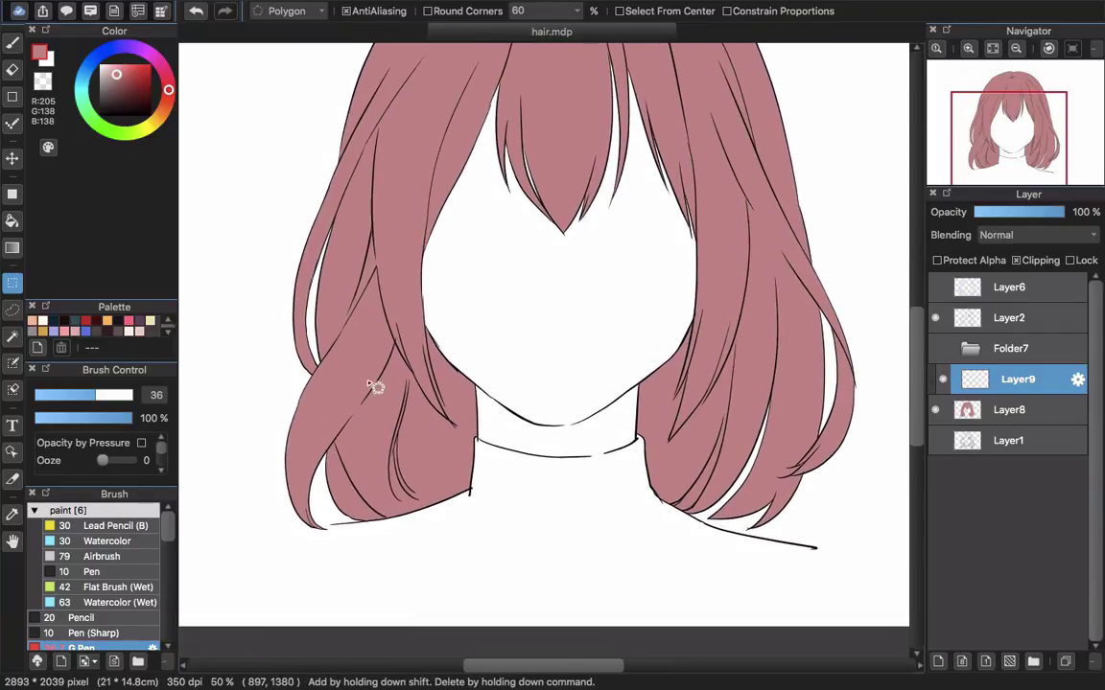
# Show Layer10, the rough shading sketch, as a guide over the hair.
pyautogui.scroll(2, 379, 314)
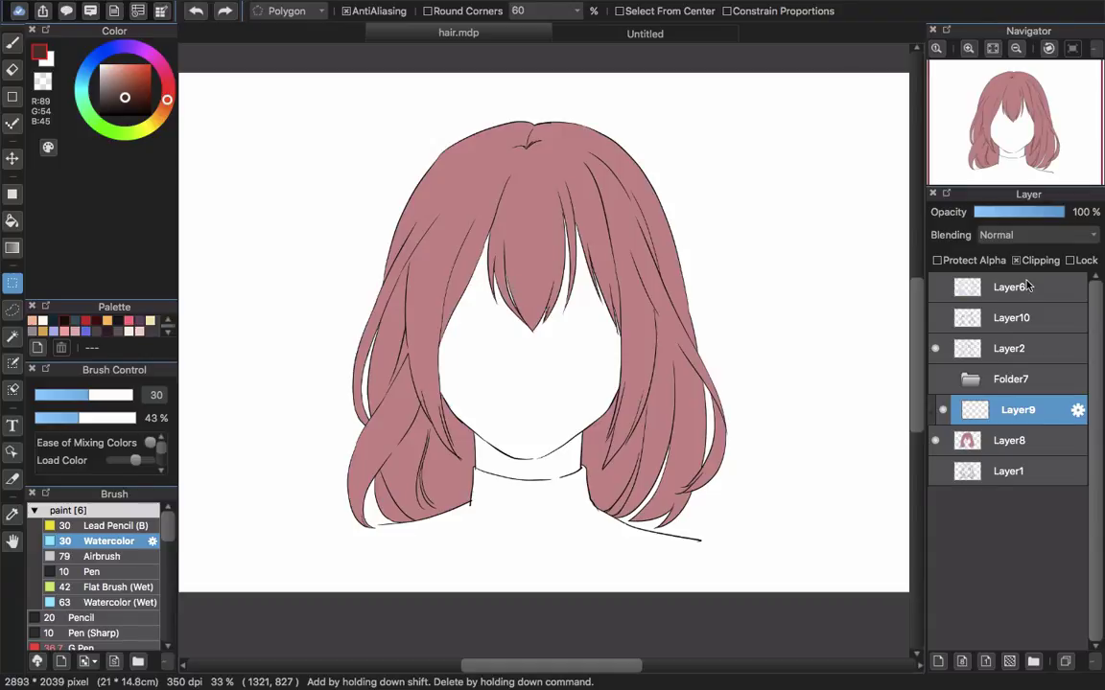
pyautogui.click(935, 319)
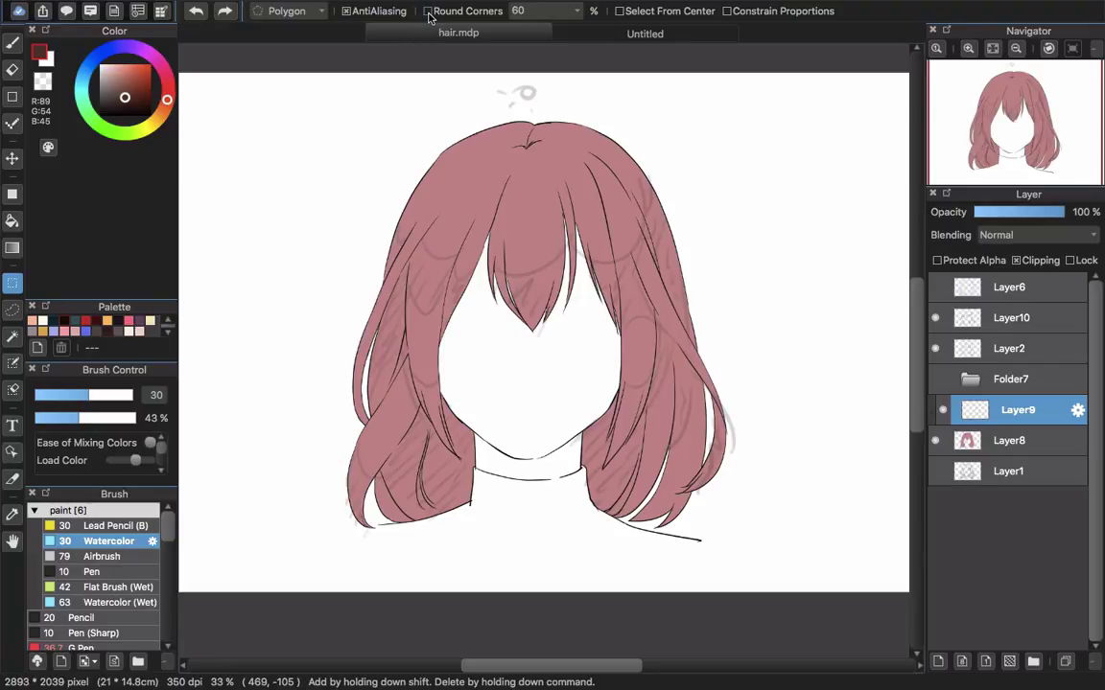
pyautogui.click(368, 179)
pyautogui.click(380, 220)
pyautogui.click(405, 241)
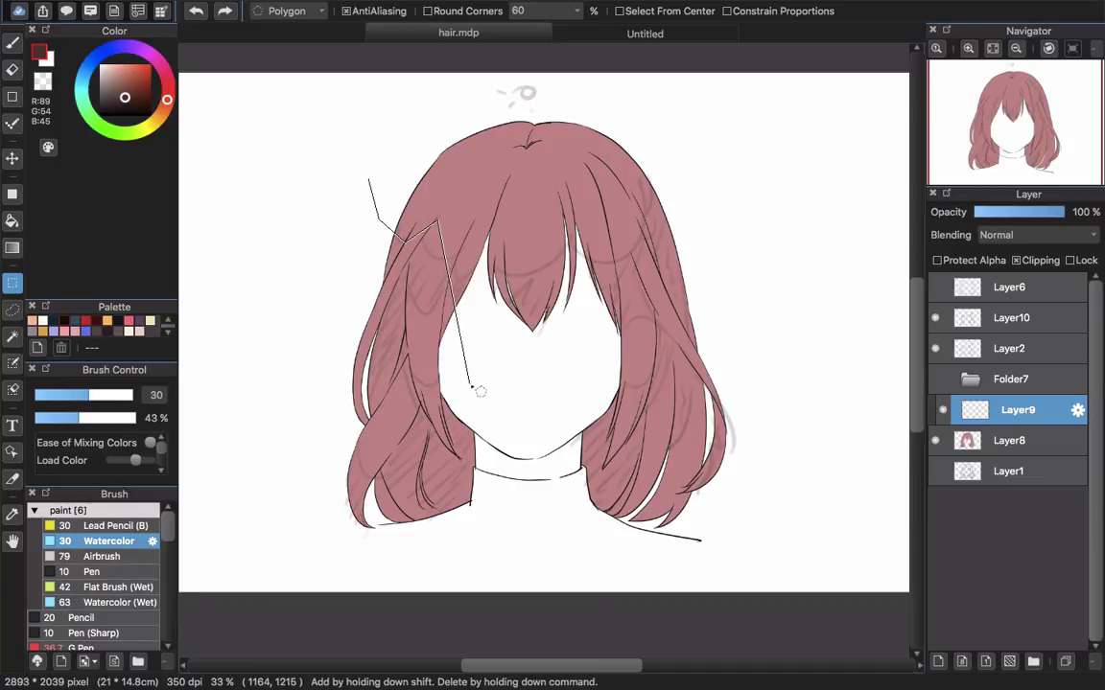
pyautogui.press('Escape')
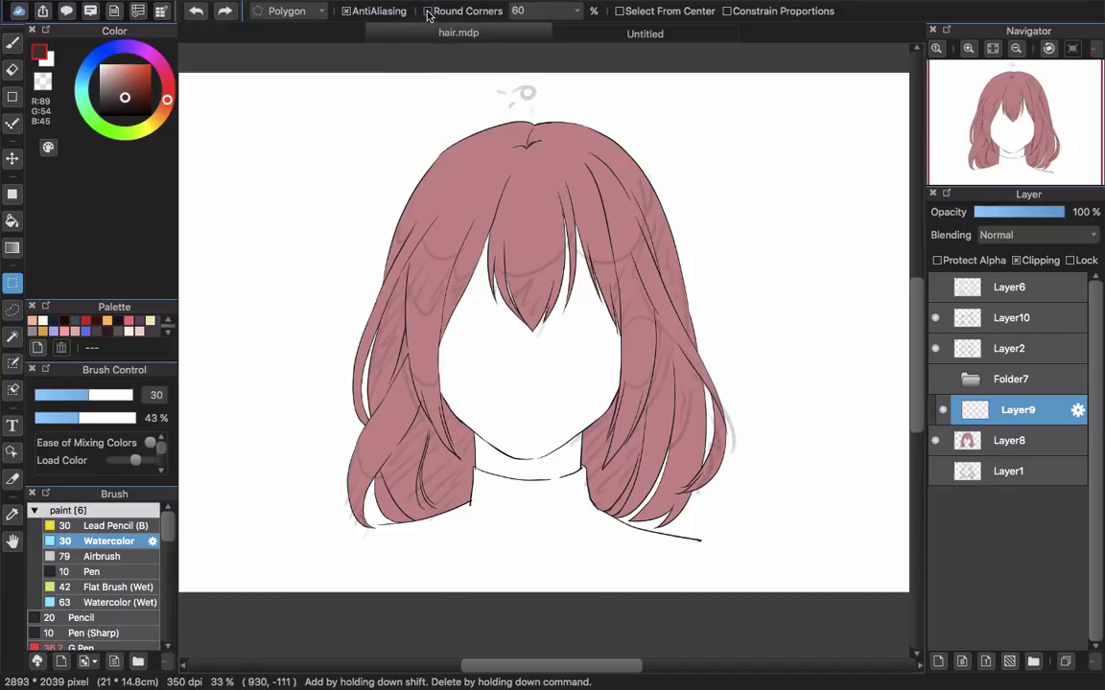
# Turn on Round Corners at 60% and outline the sketched shadow on the outer left strand with a polygon selection.
pyautogui.click(577, 13)
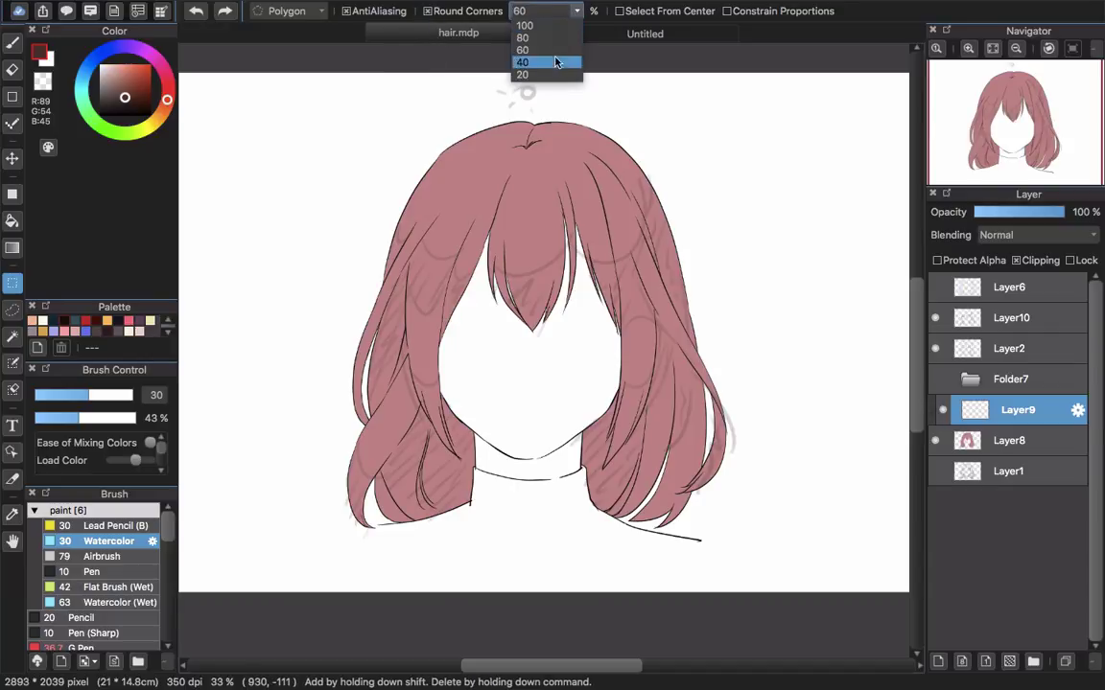
pyautogui.click(576, 13)
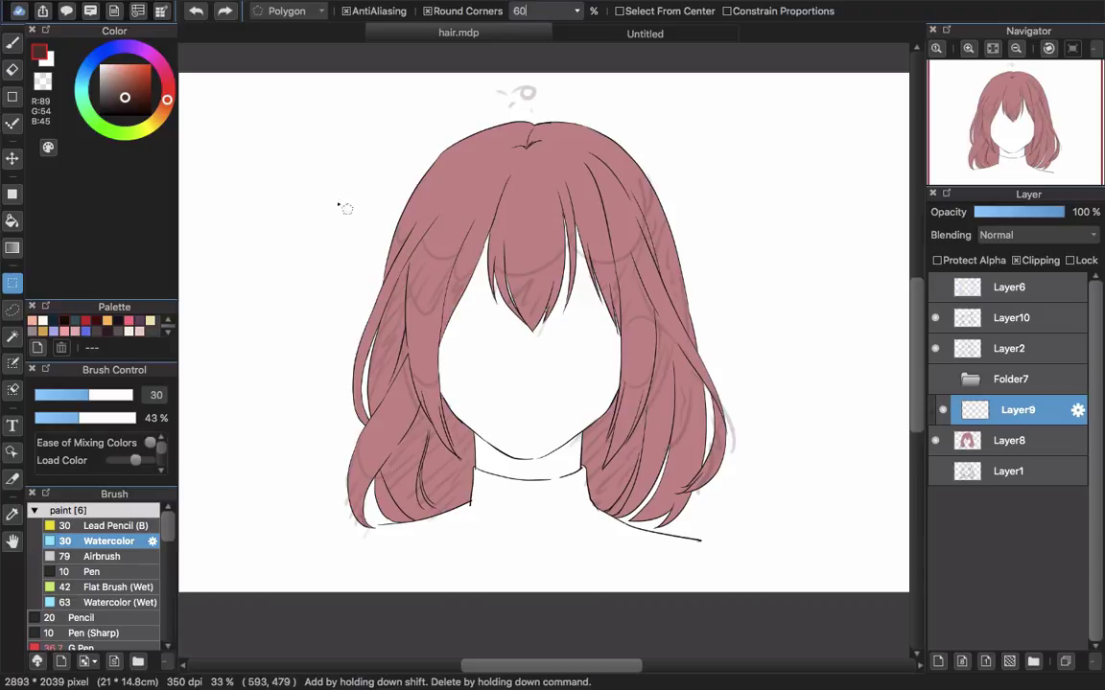
pyautogui.scroll(2, 416, 228)
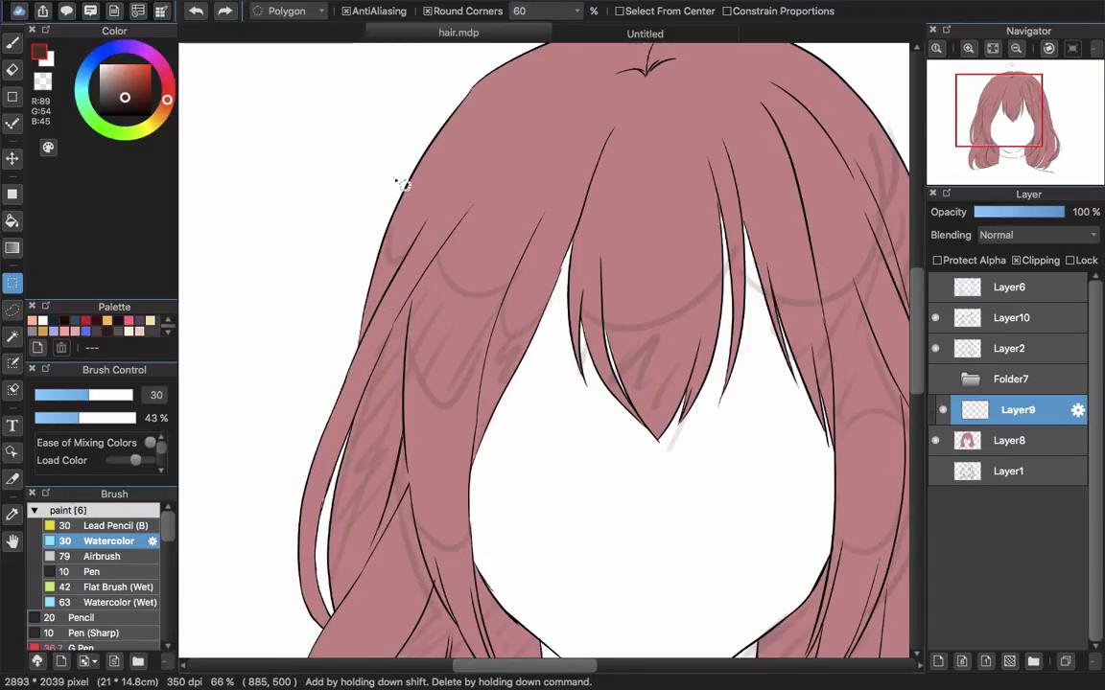
pyautogui.click(394, 179)
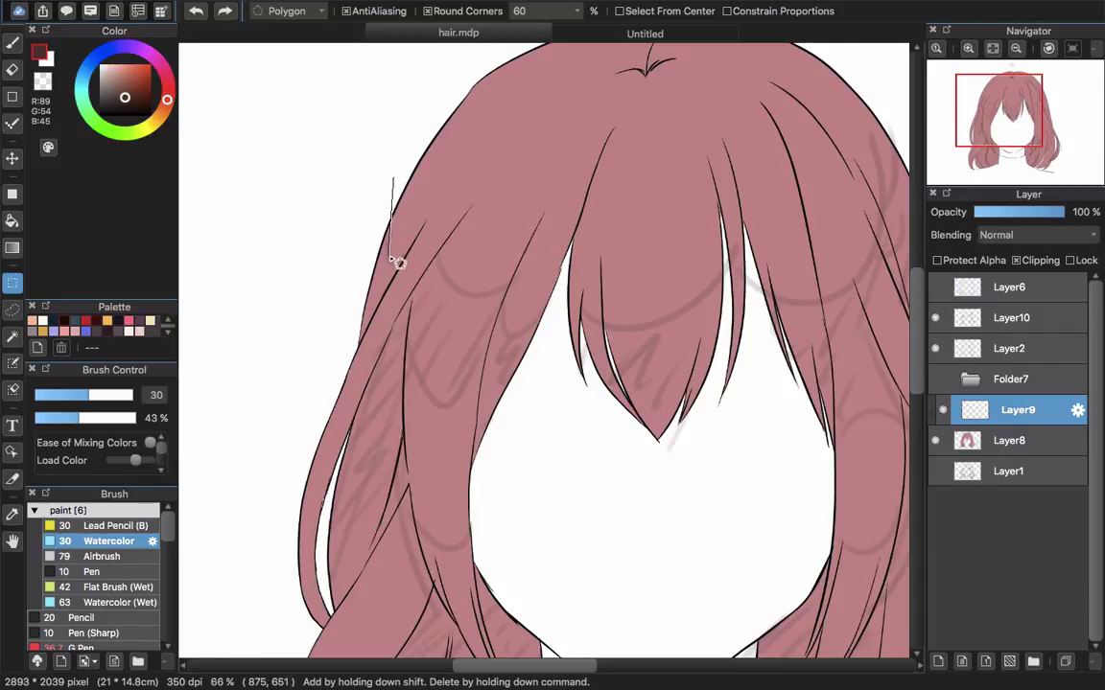
pyautogui.click(390, 255)
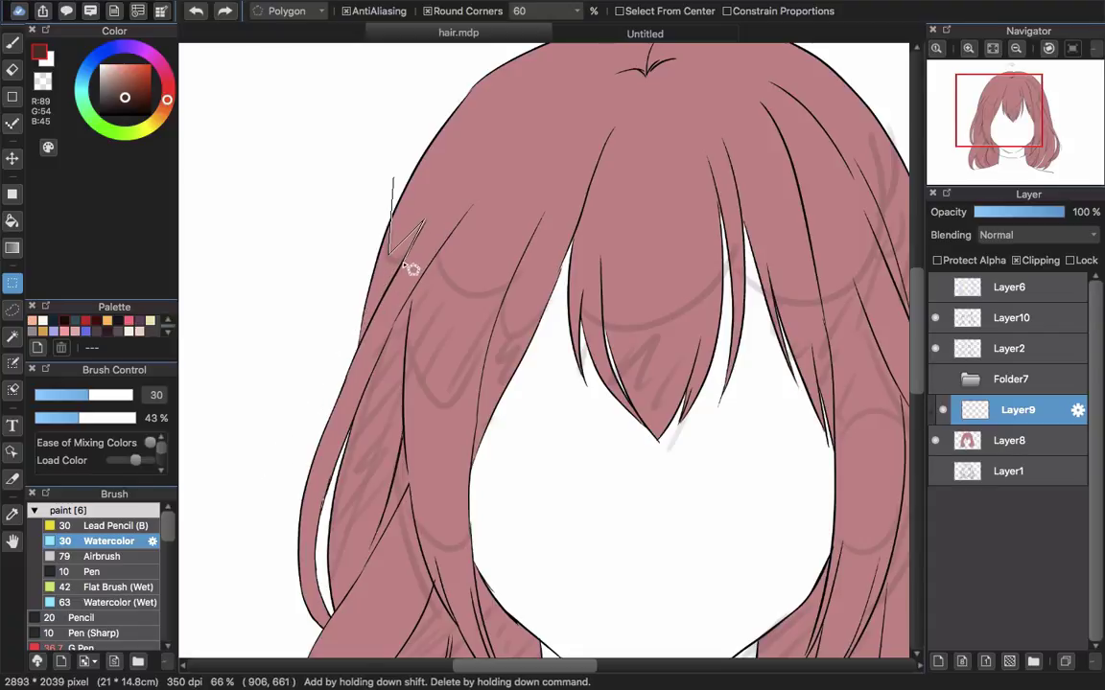
pyautogui.click(351, 357)
pyautogui.click(345, 213)
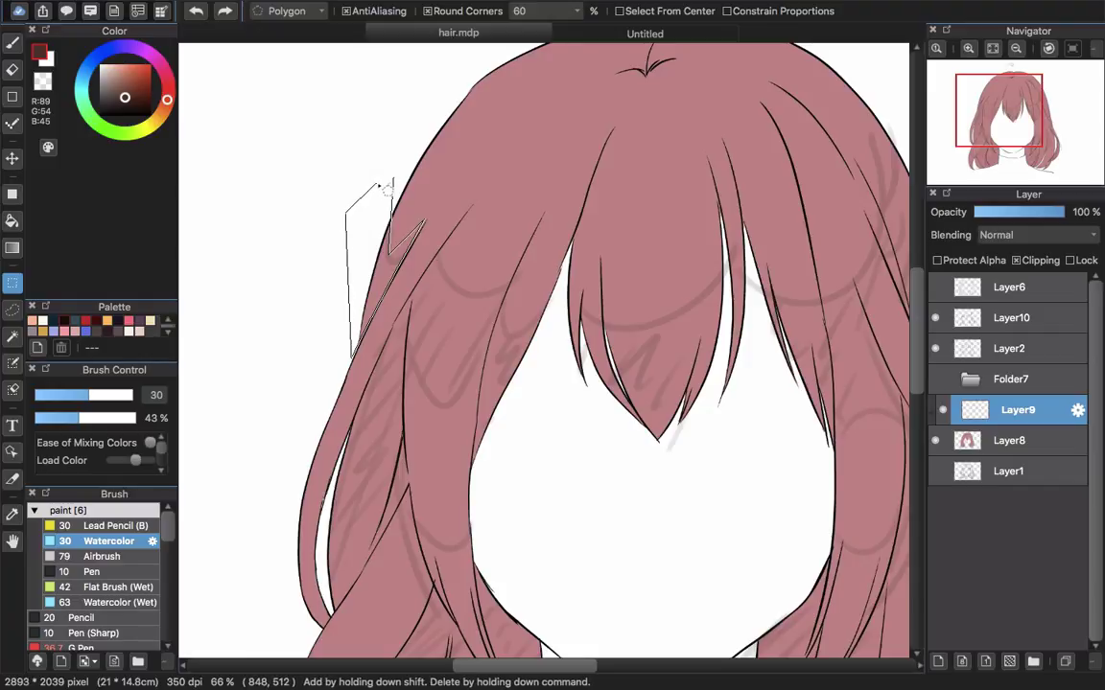
pyautogui.click(392, 182)
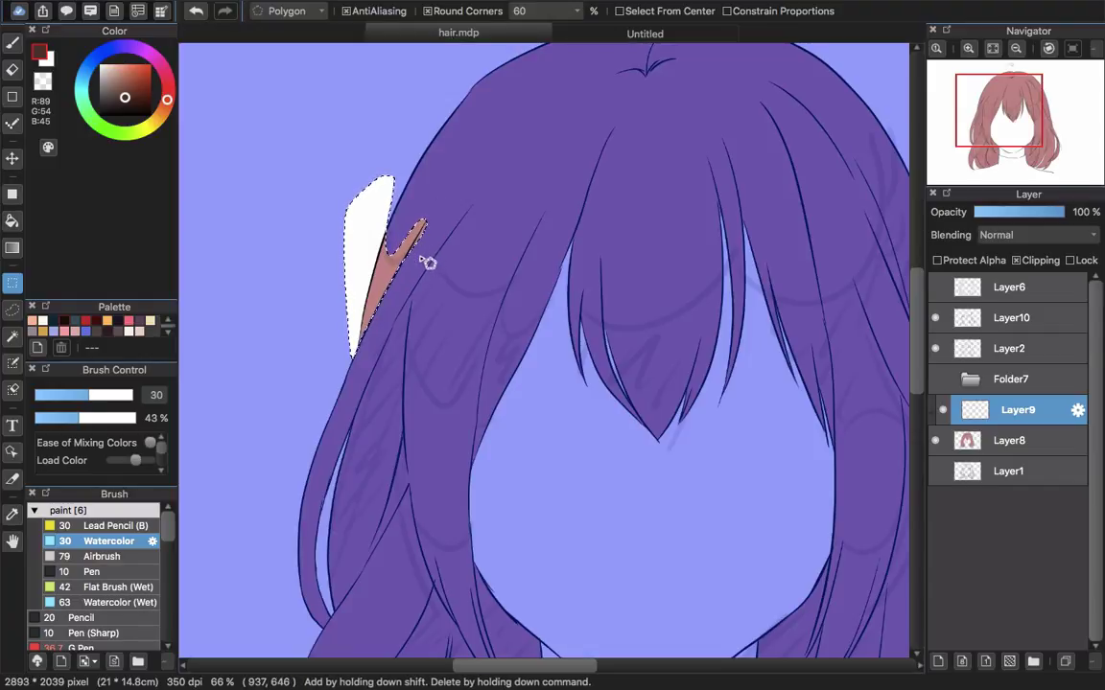
# Try filling the selected shadow on the outer left strand with dark brown using the Bucket tool.
pyautogui.scroll(5, 414, 251)
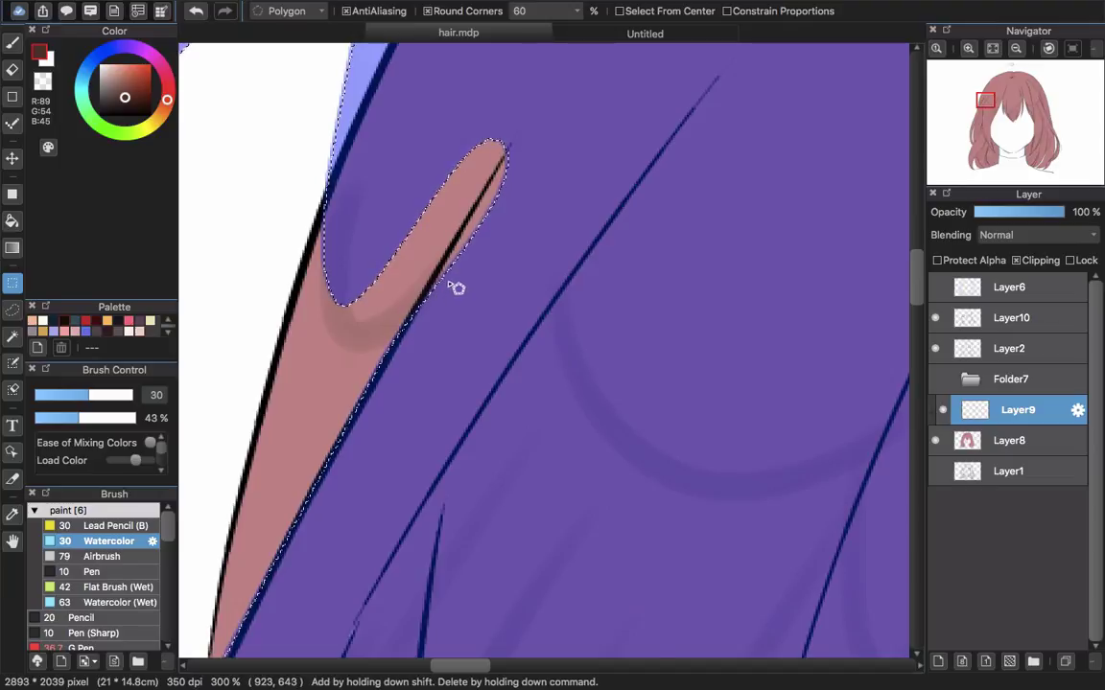
pyautogui.scroll(-4, 457, 287)
pyautogui.scroll(5, 456, 266)
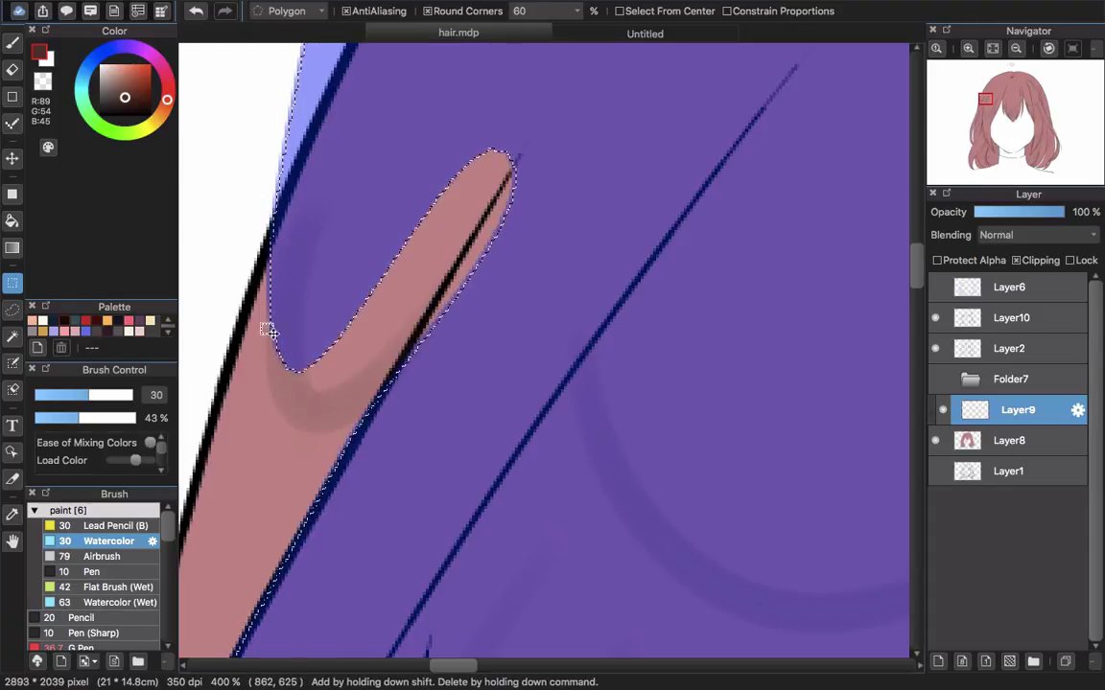
pyautogui.scroll(-4, 485, 221)
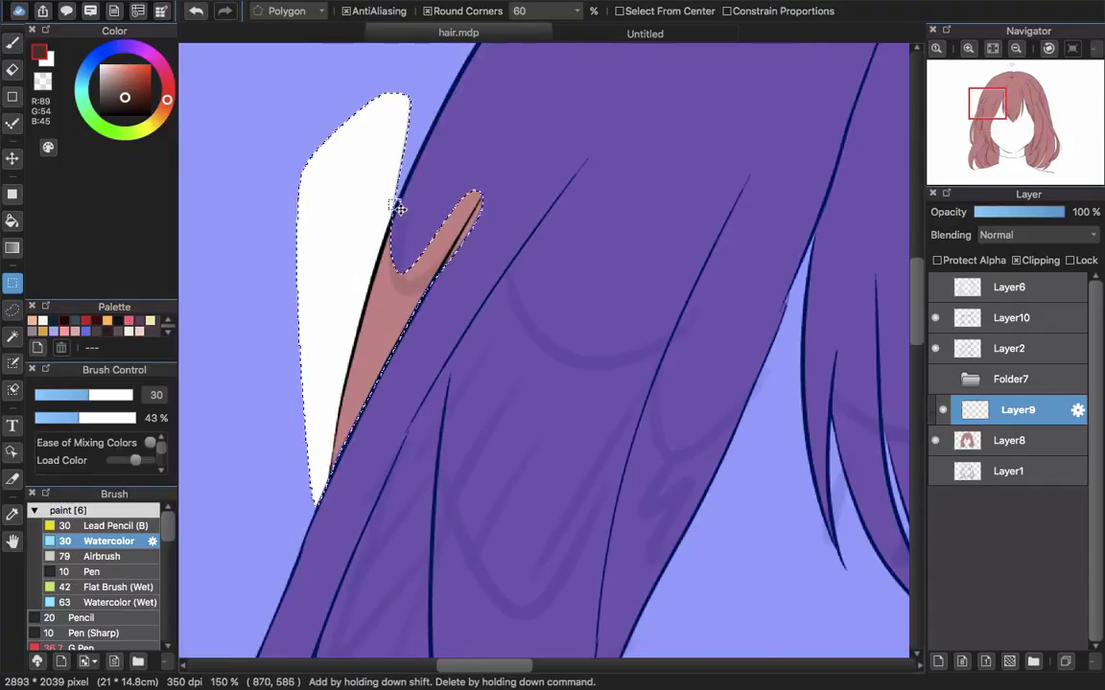
pyautogui.scroll(-2, 408, 196)
pyautogui.press('u')
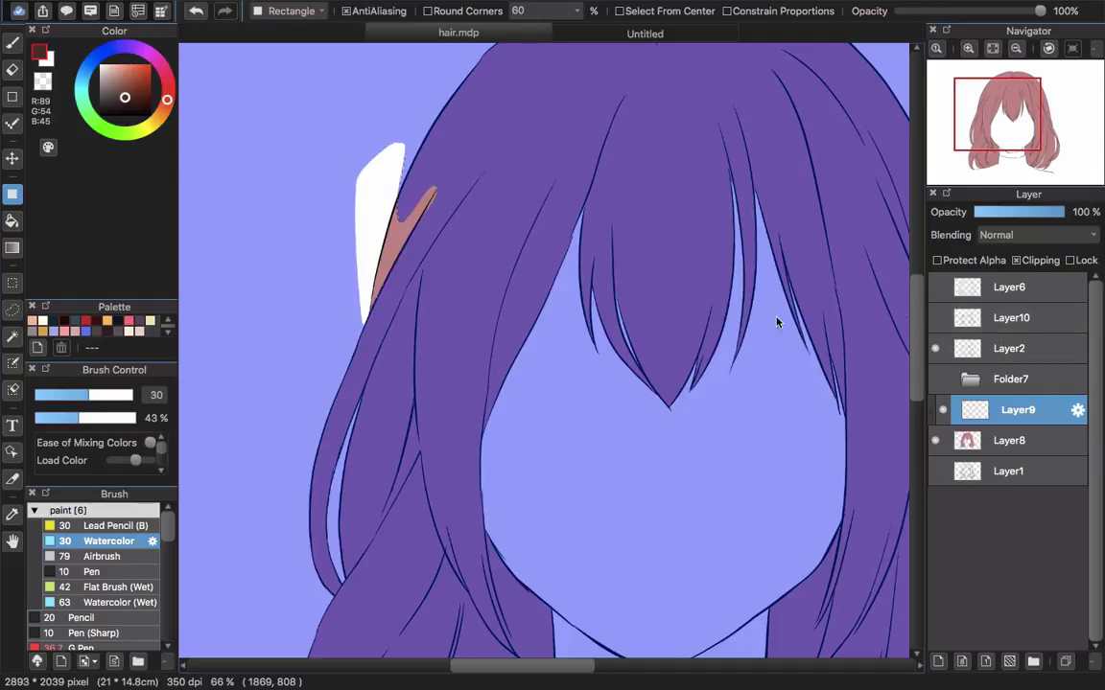
pyautogui.click(12, 220)
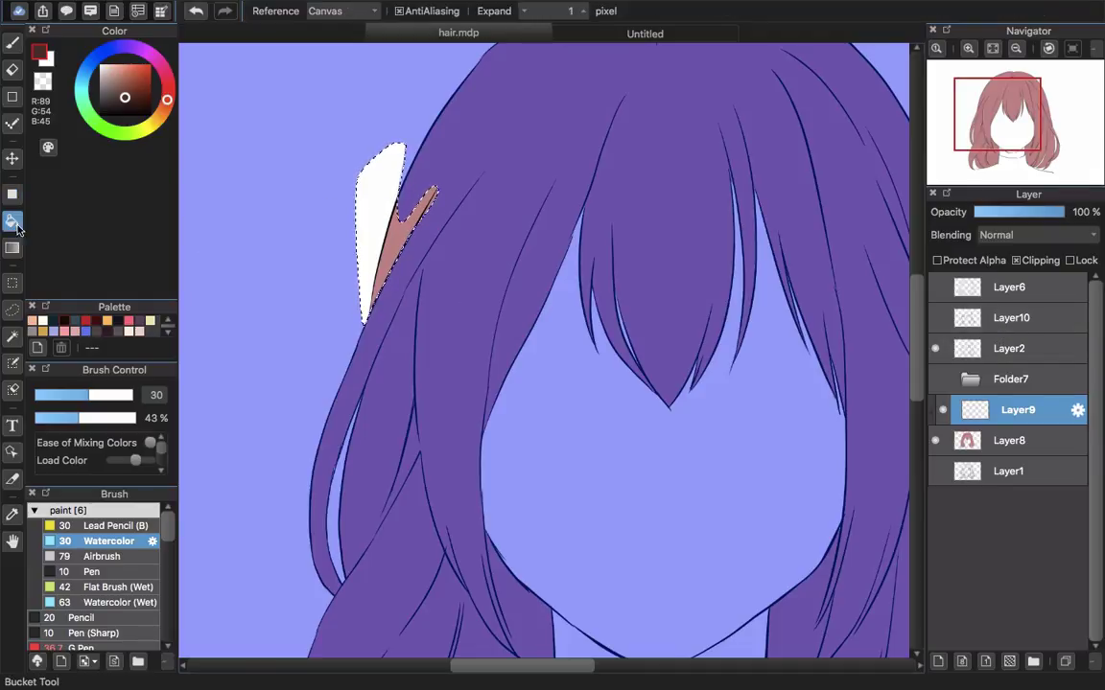
pyautogui.click(389, 259)
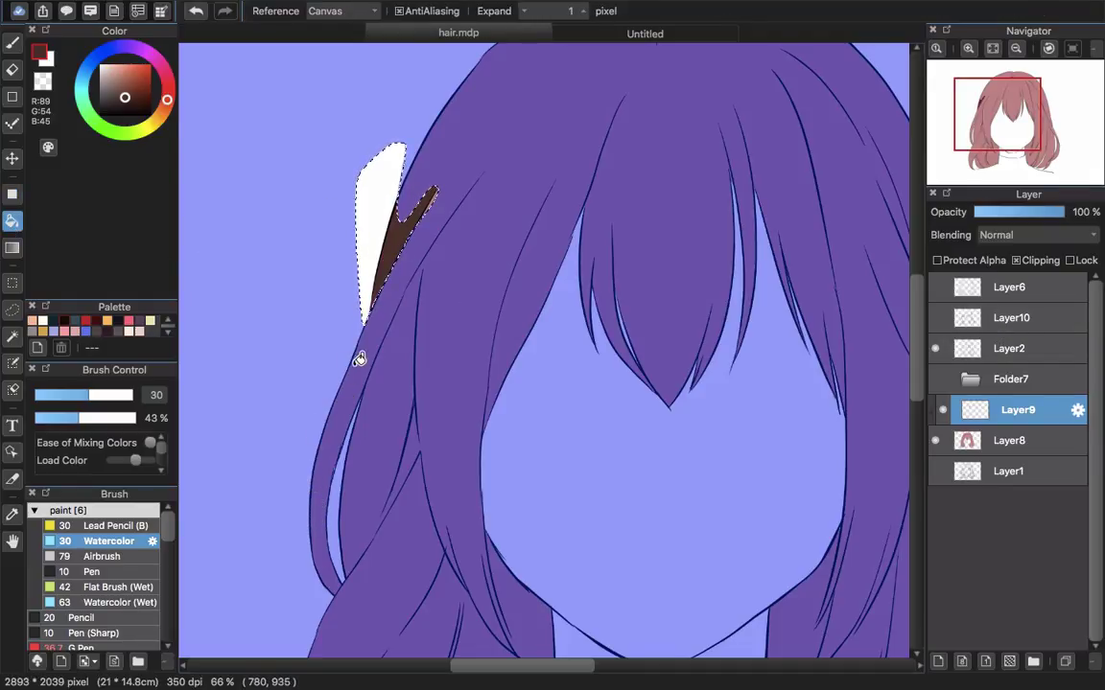
pyautogui.hotkey('ctrl', 'z')
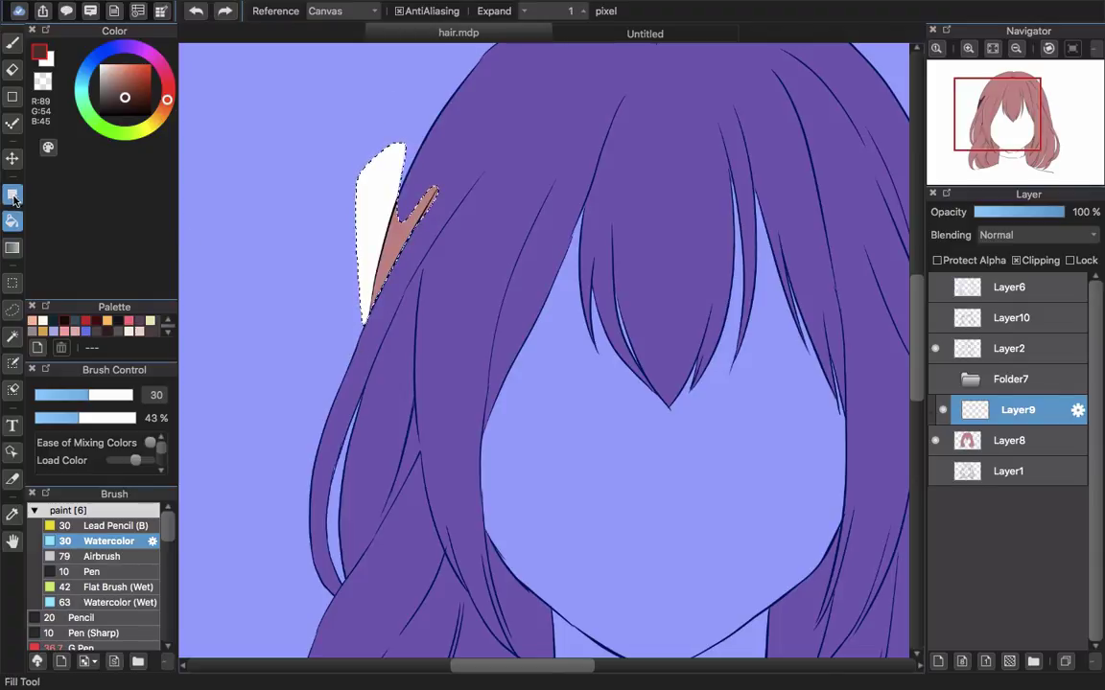
# Try filling the selected strand shadow with dark brown by covering the canvas with a rectangle from the Fill tool.
pyautogui.click(13, 193)
pyautogui.scroll(-5, 612, 284)
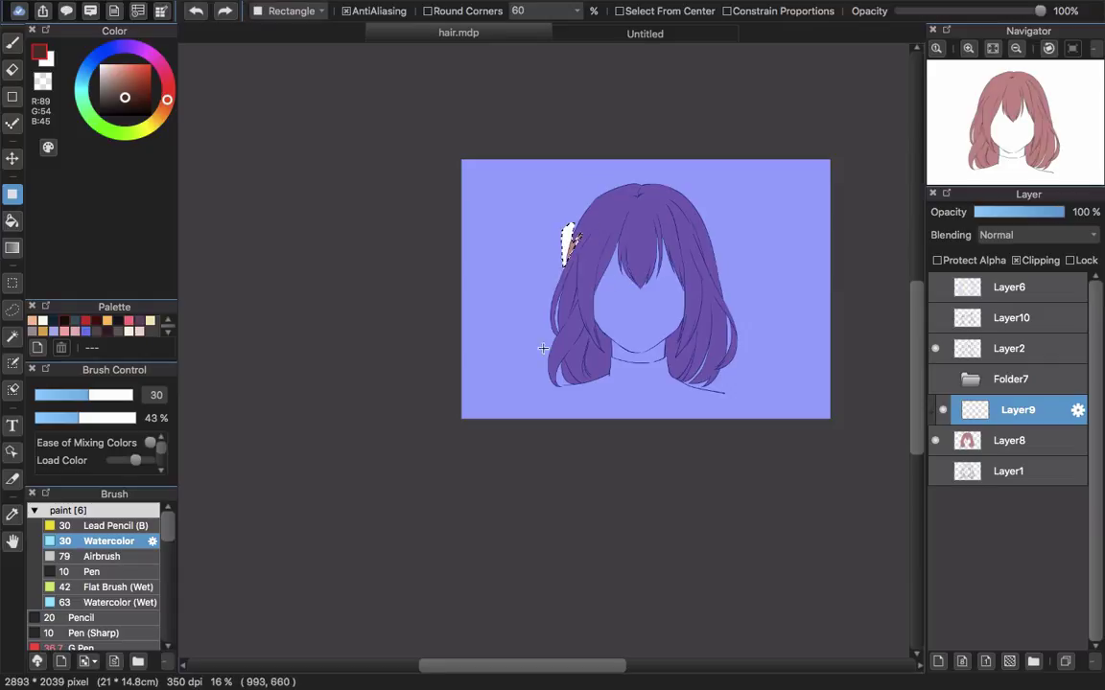
pyautogui.press('m')
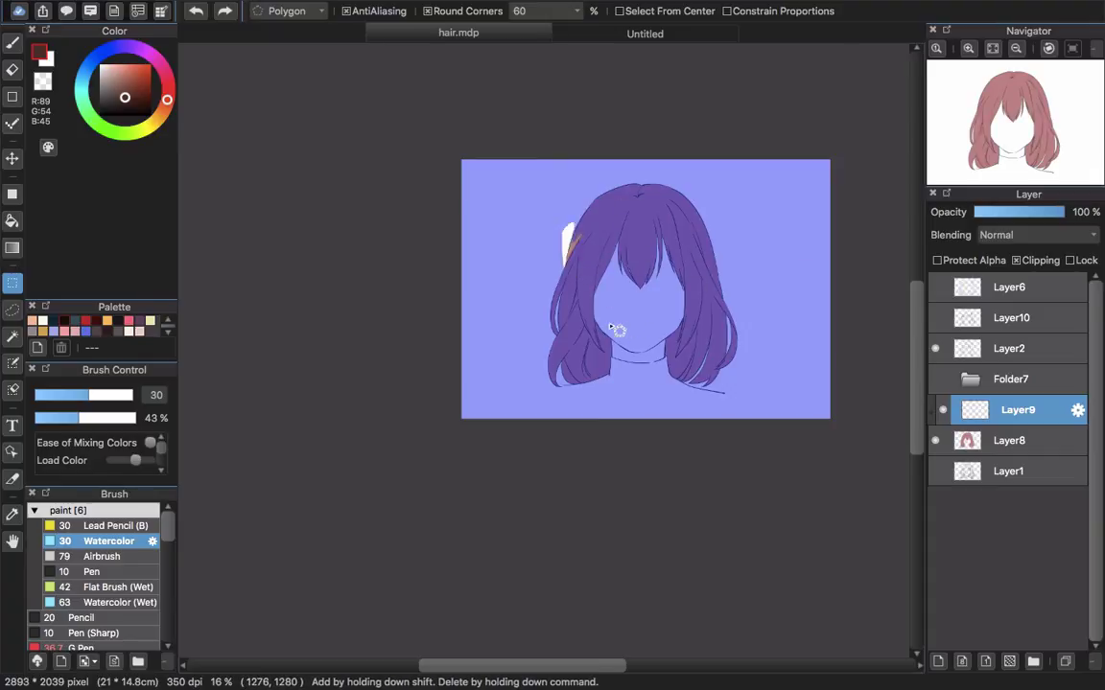
pyautogui.click(21, 191)
pyautogui.moveTo(477, 123); pyautogui.dragTo(883, 541)
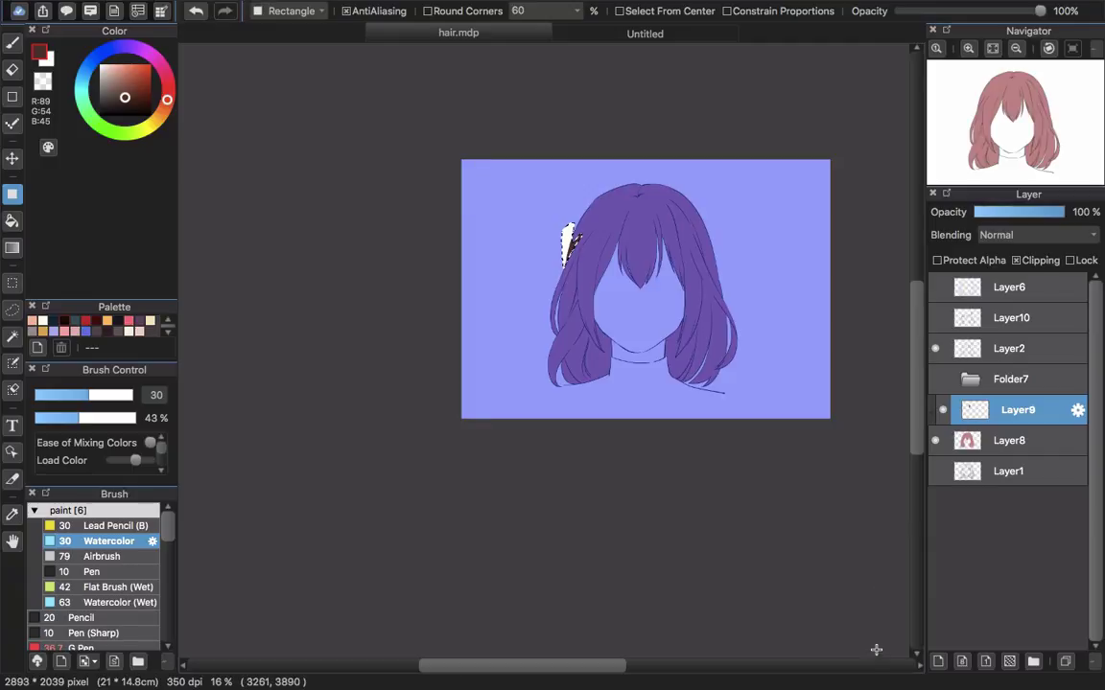
pyautogui.scroll(3, 595, 210)
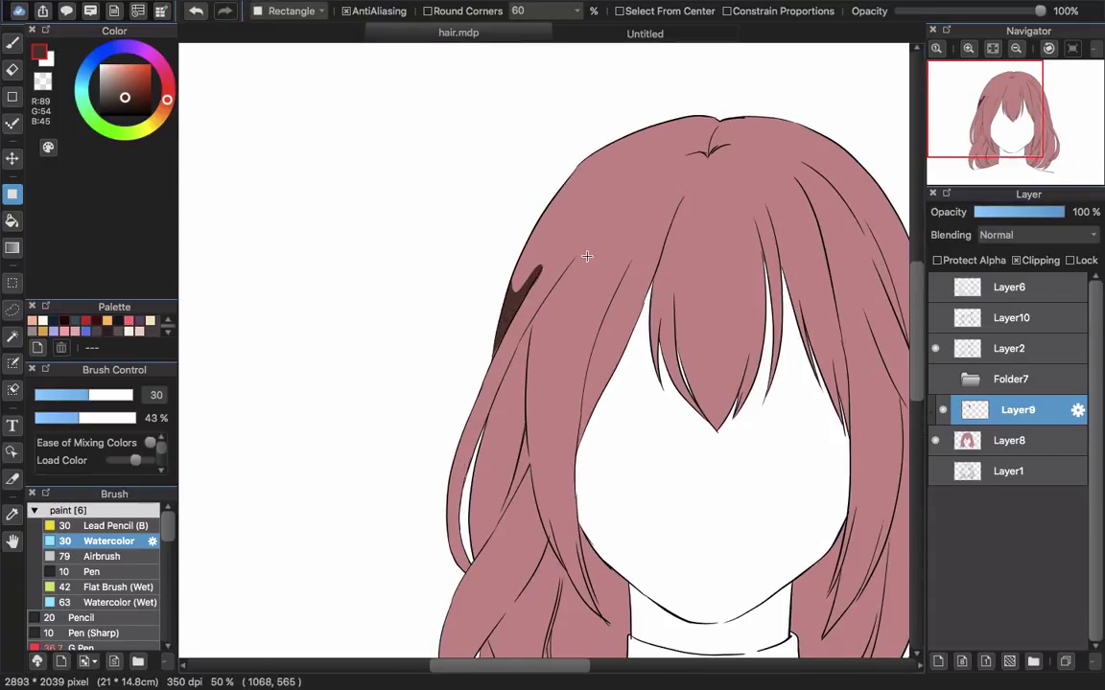
pyautogui.scroll(2, 587, 257)
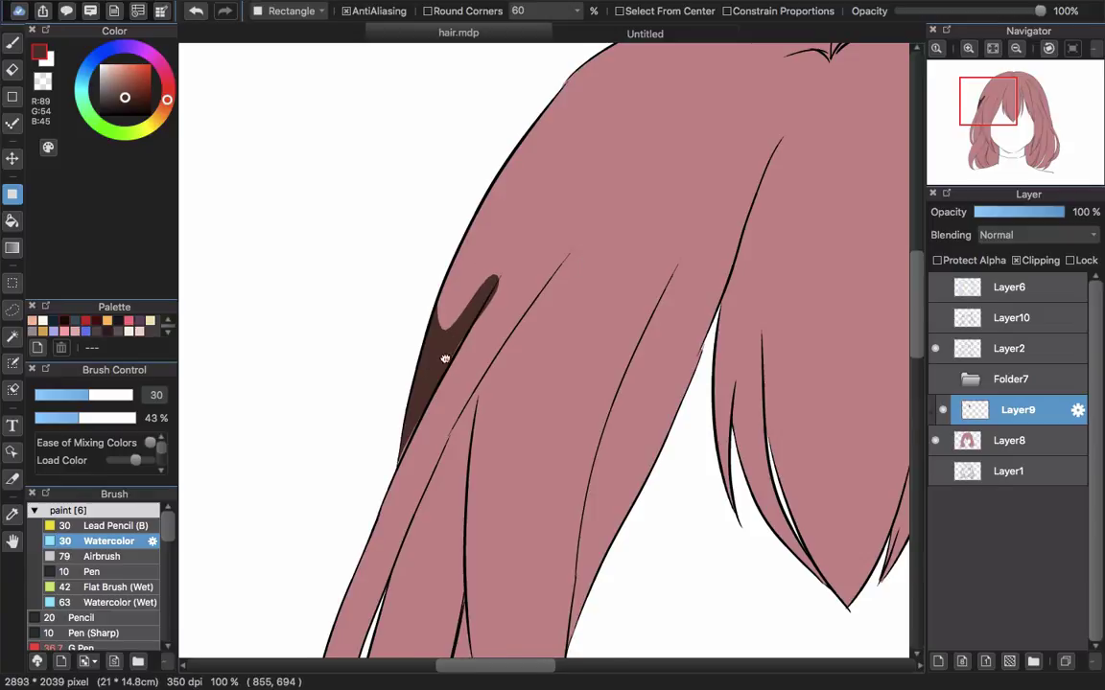
pyautogui.moveTo(444, 358); pyautogui.dragTo(501, 338)
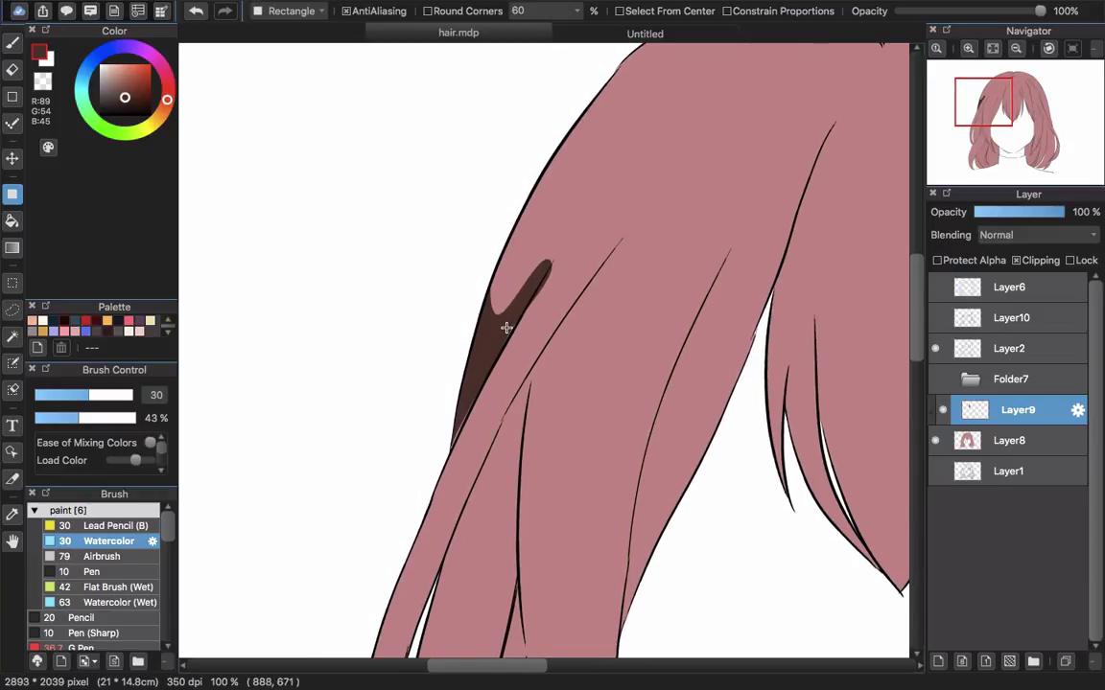
pyautogui.scroll(-3, 519, 345)
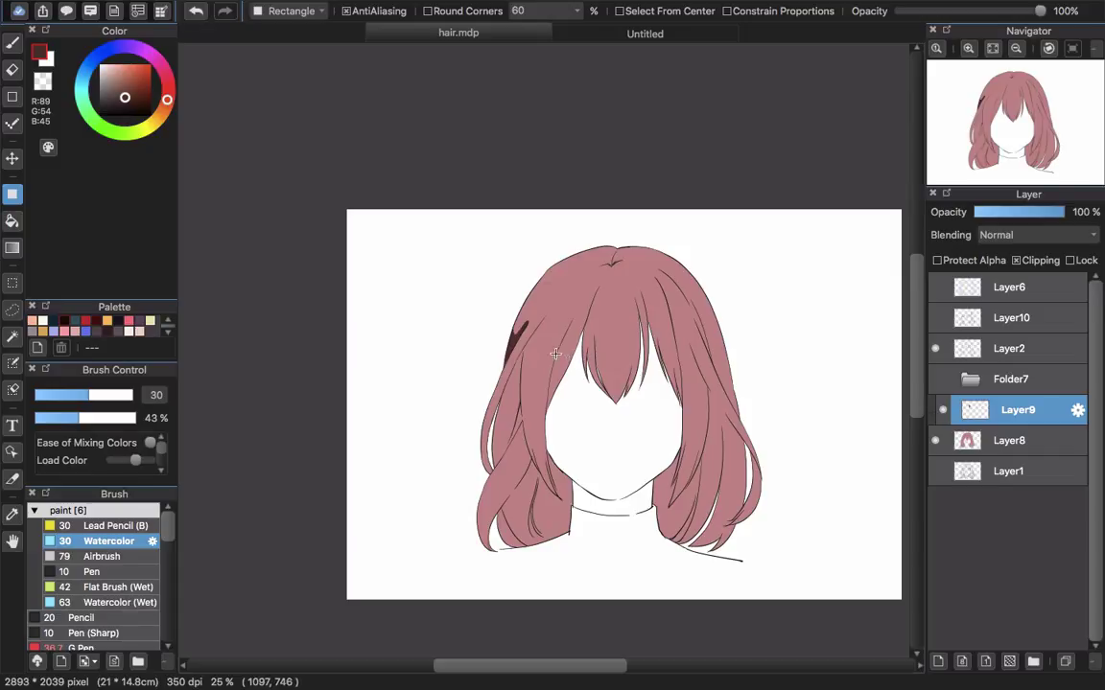
pyautogui.press('super+z')
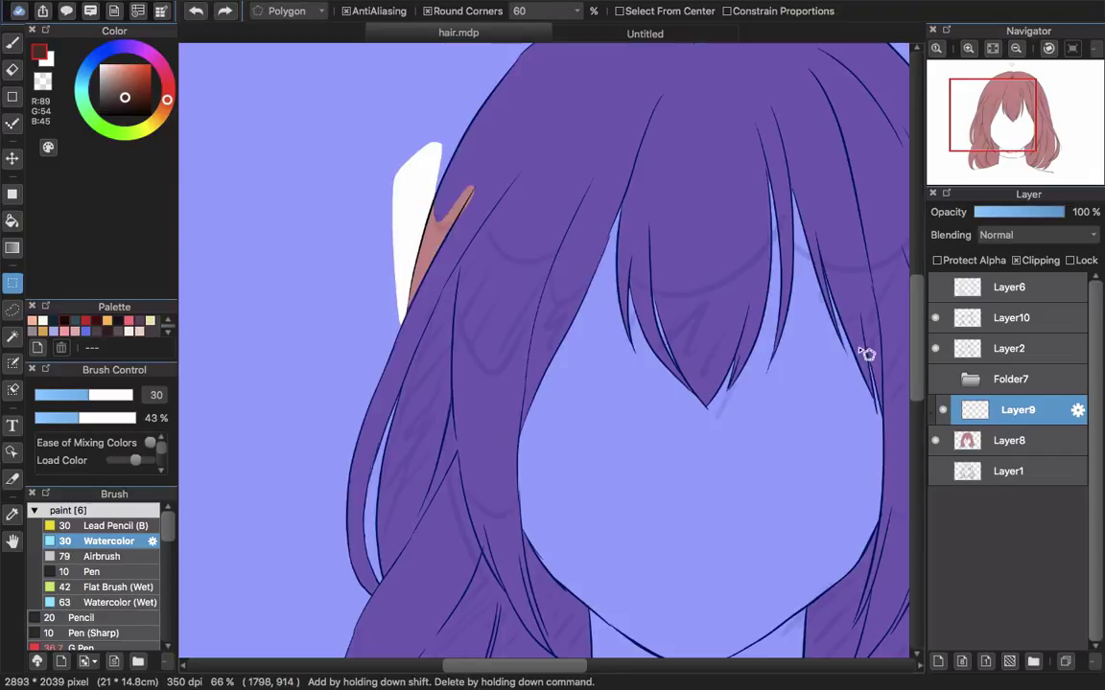
# Begin a polygon selection for the left front locks' shadow, curving along the sketched scallops to the hair's edge beside the face.
pyautogui.click(501, 194)
pyautogui.click(490, 228)
pyautogui.click(495, 245)
pyautogui.click(509, 259)
pyautogui.click(530, 260)
pyautogui.click(550, 254)
pyautogui.click(591, 179)
pyautogui.click(557, 296)
pyautogui.click(595, 282)
pyautogui.click(518, 451)
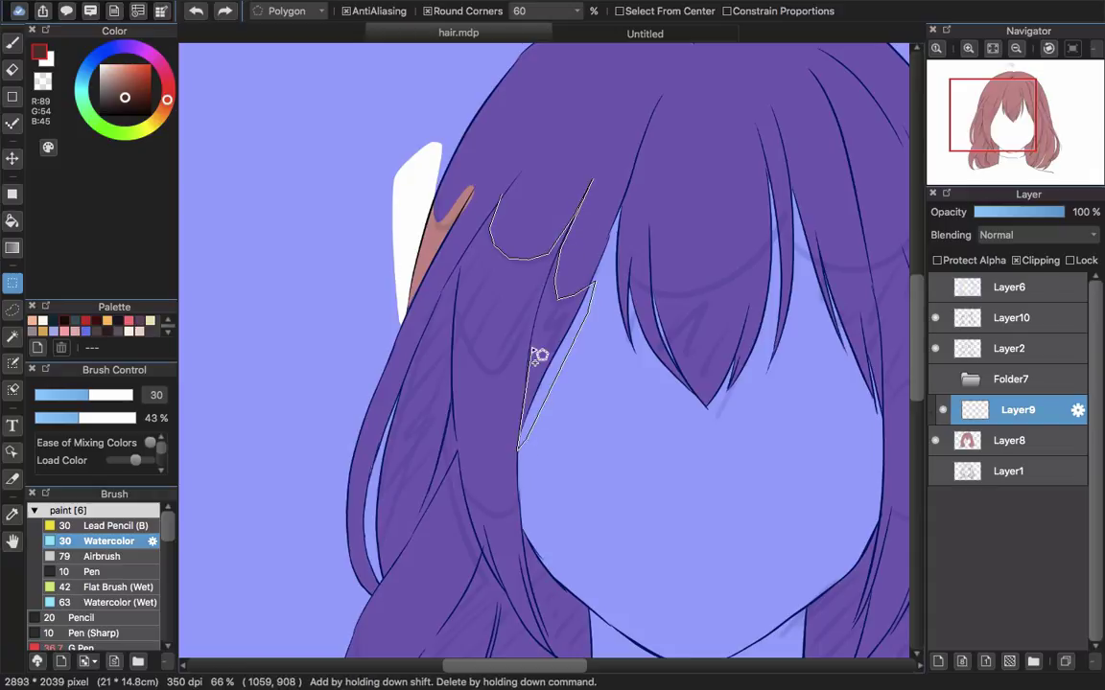
# Continue the outline around the second sketched curve and the outer left strands, closing it at its starting point.
pyautogui.click(532, 331)
pyautogui.click(496, 377)
pyautogui.click(456, 305)
pyautogui.click(458, 451)
pyautogui.click(420, 522)
pyautogui.click(384, 581)
pyautogui.click(362, 608)
pyautogui.click(338, 615)
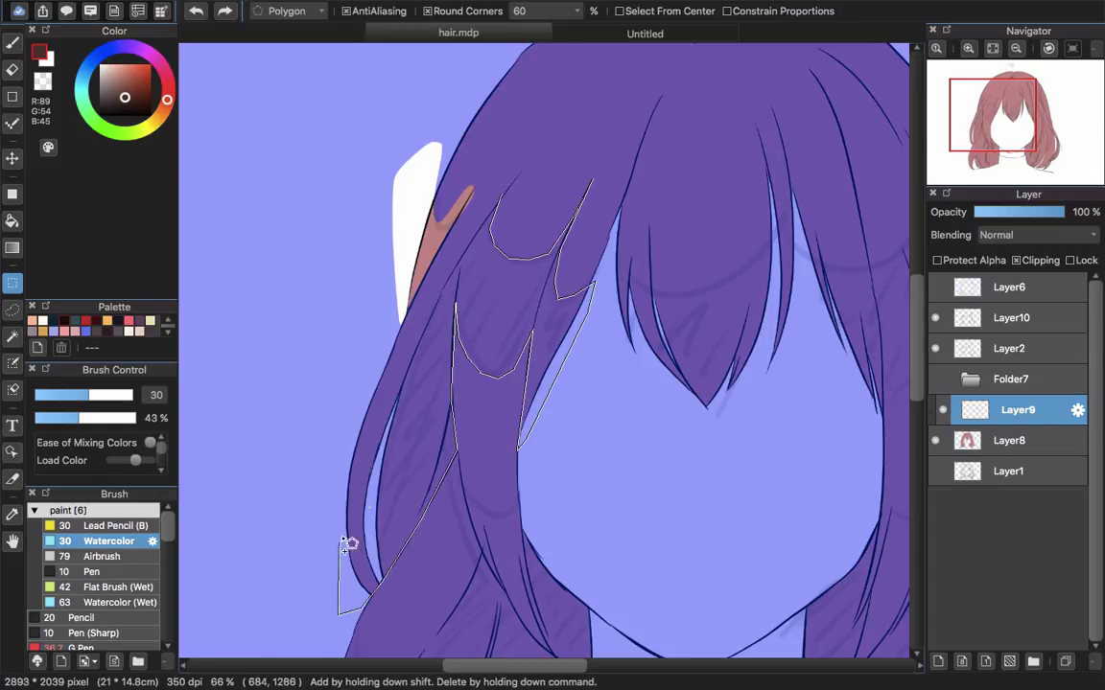
pyautogui.click(338, 547)
pyautogui.click(369, 466)
pyautogui.click(399, 393)
pyautogui.click(451, 273)
pyautogui.doubleClick(501, 195)
pyautogui.moveTo(480, 509); pyautogui.dragTo(459, 291)
pyautogui.click(428, 267)
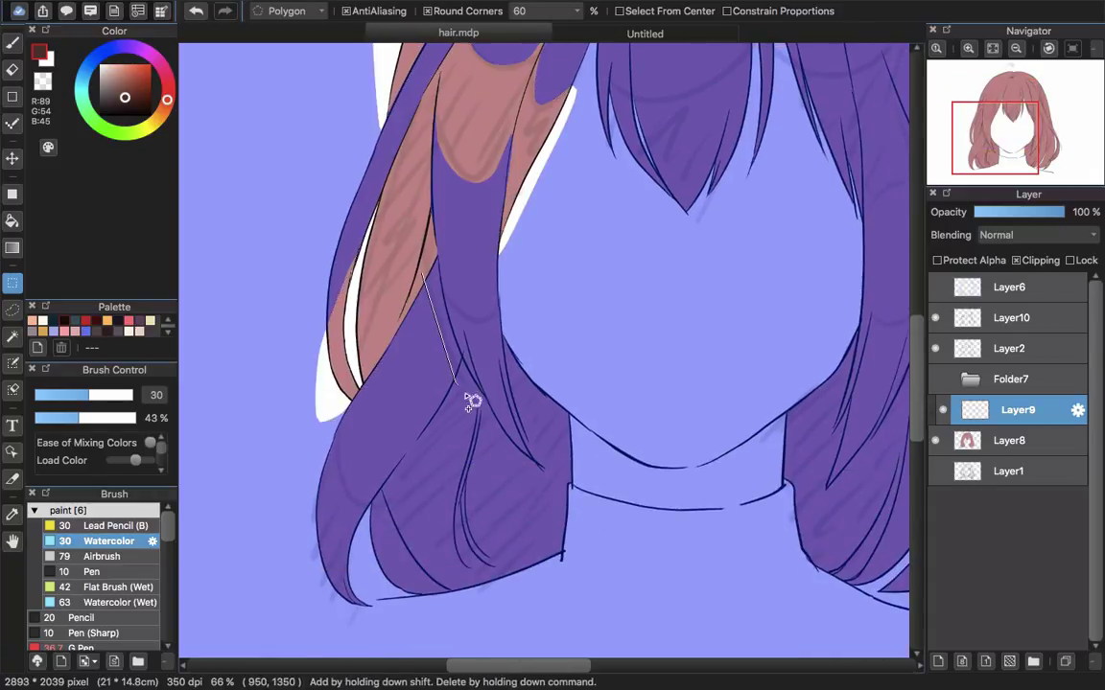
pyautogui.press('super+z')
pyautogui.moveTo(454, 159); pyautogui.dragTo(453, 363)
pyautogui.click(226, 13)
# Add a polygon selection for the shadow on the lower left hair, skirting the highlight and enclosing the tips and neck-side strands.
pyautogui.moveTo(427, 436); pyautogui.dragTo(461, 332)
pyautogui.click(461, 331)
pyautogui.click(461, 411)
pyautogui.click(483, 456)
pyautogui.moveTo(412, 568); pyautogui.dragTo(485, 454)
pyautogui.click(455, 466)
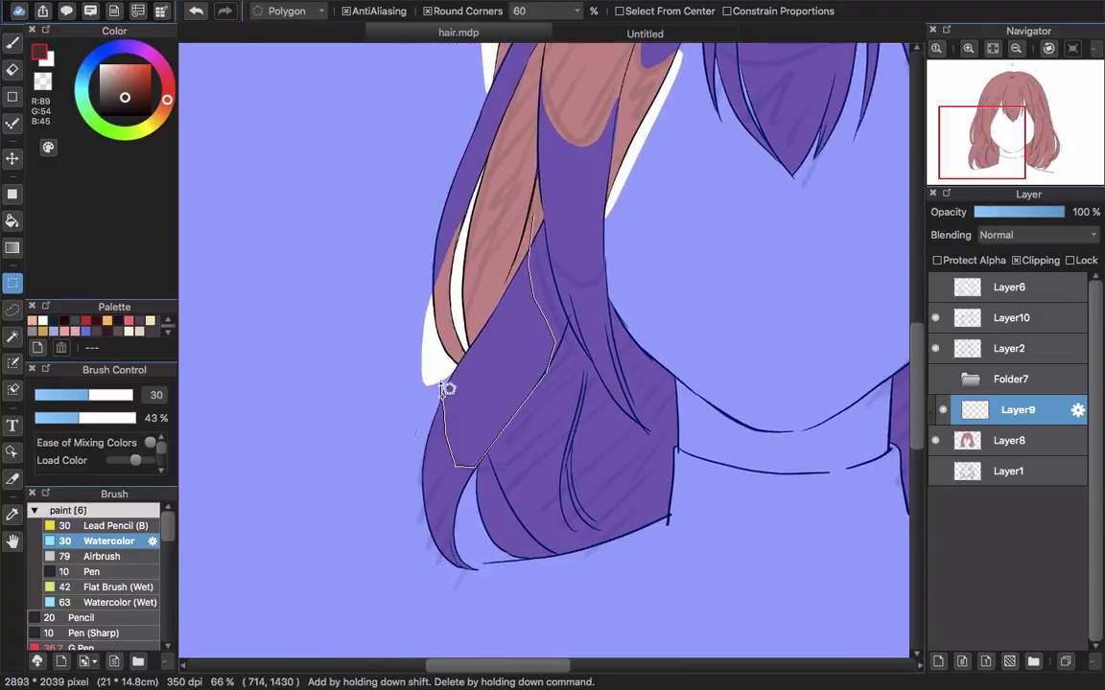
pyautogui.click(400, 476)
pyautogui.click(475, 602)
pyautogui.click(698, 537)
pyautogui.click(600, 278)
pyautogui.doubleClick(537, 219)
# Try a zigzag polygon outline for the shadow across the bangs, from the left parting line to the right front lock.
pyautogui.moveTo(633, 125); pyautogui.dragTo(397, 460)
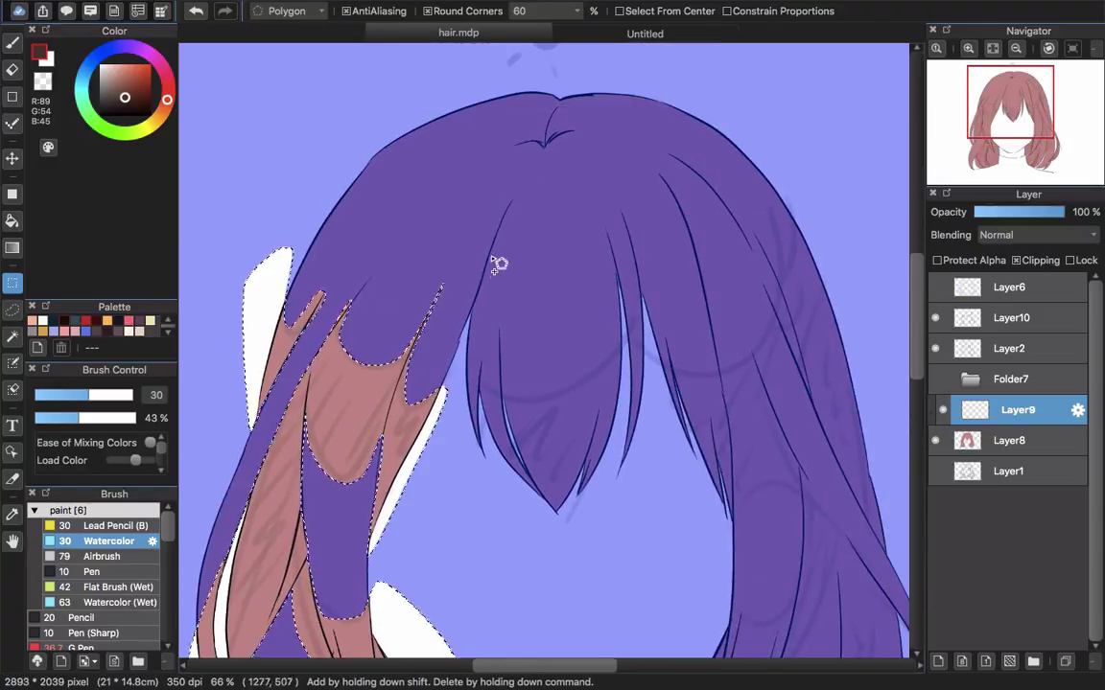
pyautogui.keyDown('shift'); pyautogui.click(509, 204); pyautogui.keyUp('shift')
pyautogui.keyDown('shift'); pyautogui.click(484, 301); pyautogui.keyUp('shift')
pyautogui.keyDown('shift'); pyautogui.click(473, 373); pyautogui.keyUp('shift')
pyautogui.keyDown('shift'); pyautogui.click(477, 398); pyautogui.keyUp('shift')
pyautogui.keyDown('shift'); pyautogui.click(483, 360); pyautogui.keyUp('shift')
pyautogui.keyDown('shift'); pyautogui.click(499, 325); pyautogui.keyUp('shift')
pyautogui.keyDown('shift'); pyautogui.click(568, 410); pyautogui.keyUp('shift')
pyautogui.keyDown('shift'); pyautogui.click(601, 353); pyautogui.keyUp('shift')
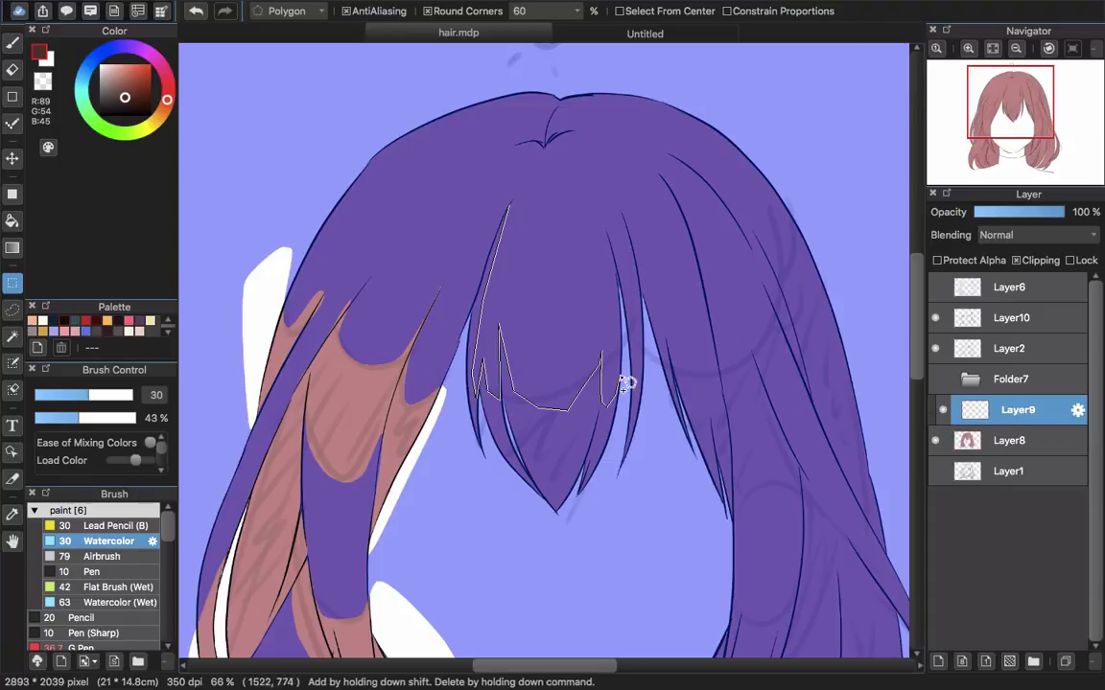
pyautogui.keyDown('shift'); pyautogui.click(622, 295); pyautogui.keyUp('shift')
pyautogui.keyDown('shift'); pyautogui.click(638, 342); pyautogui.keyUp('shift')
pyautogui.keyDown('shift'); pyautogui.click(662, 313); pyautogui.keyUp('shift')
pyautogui.keyDown('shift'); pyautogui.click(686, 372); pyautogui.keyUp('shift')
pyautogui.keyDown('shift'); pyautogui.click(705, 379); pyautogui.keyUp('shift')
pyautogui.keyDown('shift'); pyautogui.click(697, 248); pyautogui.keyUp('shift')
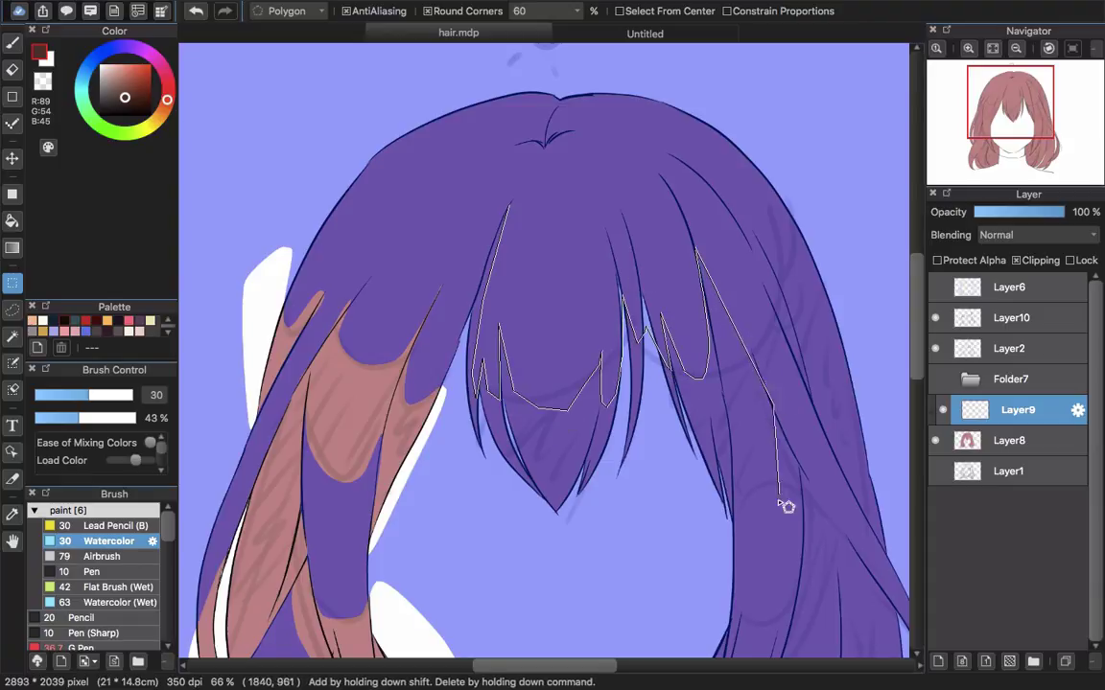
# Try extending the outline around the right side hair and its lower ends, then undo that selection.
pyautogui.moveTo(779, 501); pyautogui.dragTo(701, 347)
pyautogui.click(739, 337)
pyautogui.click(846, 492)
pyautogui.click(871, 564)
pyautogui.click(871, 619)
pyautogui.moveTo(777, 580); pyautogui.dragTo(772, 328)
pyautogui.click(748, 506)
pyautogui.click(595, 485)
pyautogui.click(518, 319)
pyautogui.click(603, 195)
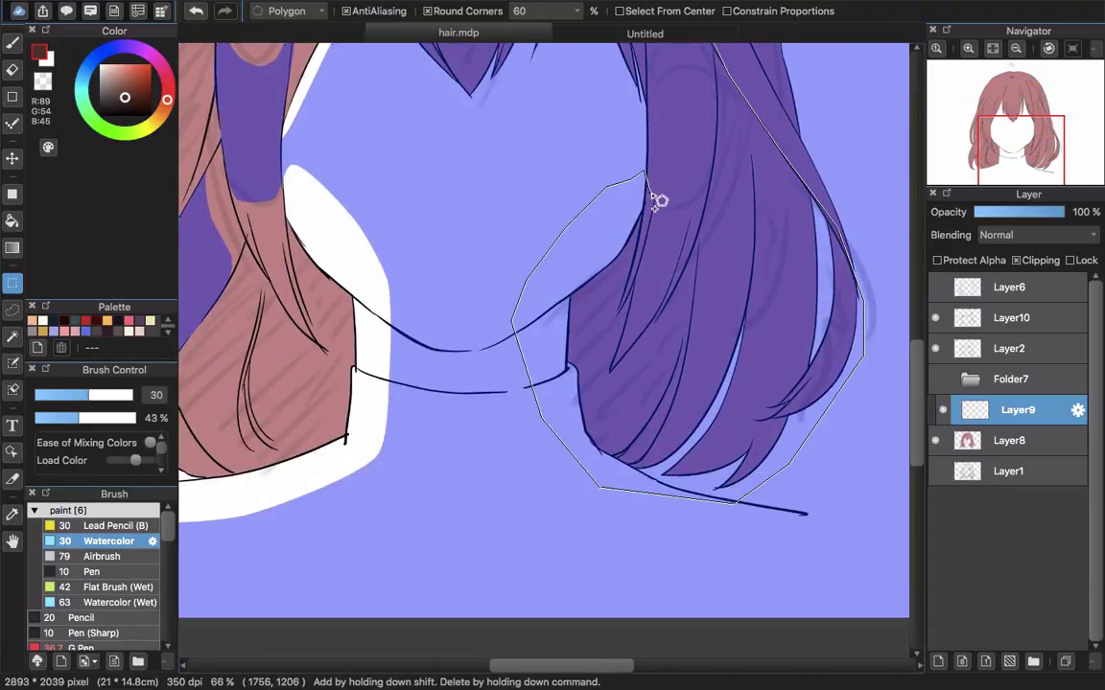
pyautogui.click(656, 212)
pyautogui.doubleClick(696, 167)
pyautogui.moveTo(635, 111); pyautogui.dragTo(605, 454)
pyautogui.press('super+z')
# Add a polygon selection for the bangs shadow, zigzagging from the left parting line to the right front lock and closing below the tips.
pyautogui.keyDown('shift'); pyautogui.click(361, 237); pyautogui.keyUp('shift')
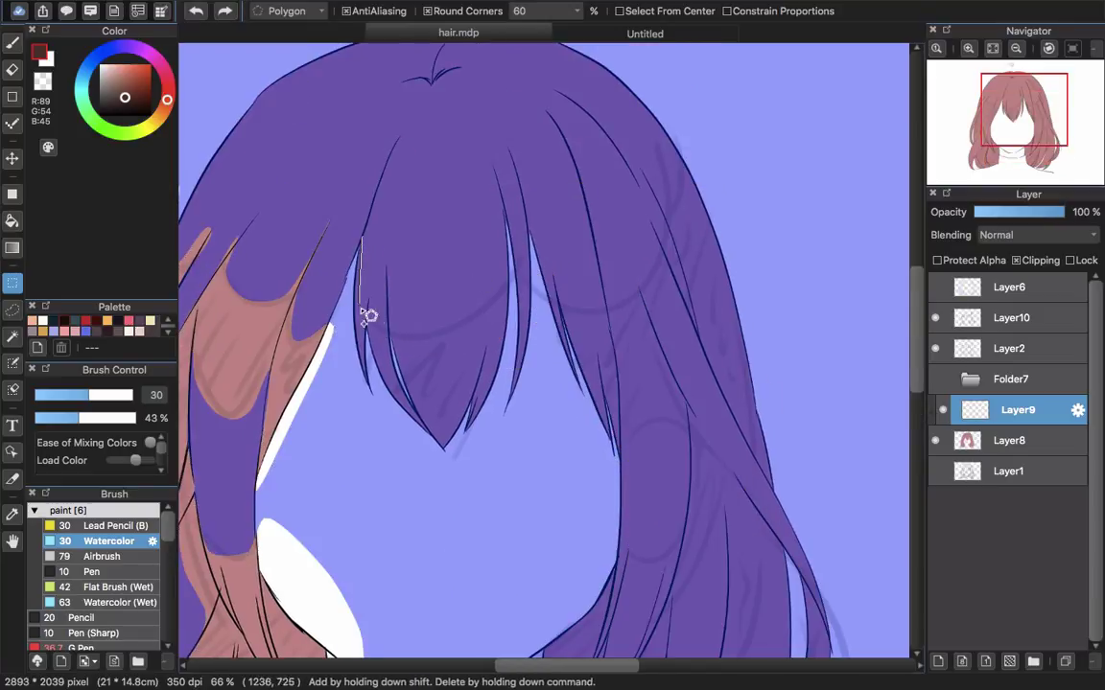
pyautogui.keyDown('shift'); pyautogui.click(360, 302); pyautogui.keyUp('shift')
pyautogui.keyDown('shift'); pyautogui.click(369, 318); pyautogui.keyUp('shift')
pyautogui.keyDown('shift'); pyautogui.click(398, 335); pyautogui.keyUp('shift')
pyautogui.keyDown('shift'); pyautogui.click(487, 323); pyautogui.keyUp('shift')
pyautogui.keyDown('shift'); pyautogui.click(518, 251); pyautogui.keyUp('shift')
pyautogui.keyDown('shift'); pyautogui.click(583, 187); pyautogui.keyUp('shift')
pyautogui.keyDown('shift'); pyautogui.click(639, 296); pyautogui.keyUp('shift')
pyautogui.keyDown('shift'); pyautogui.click(697, 427); pyautogui.keyUp('shift')
pyautogui.keyDown('shift'); pyautogui.click(654, 413); pyautogui.keyUp('shift')
pyautogui.keyDown('shift'); pyautogui.click(622, 463); pyautogui.keyUp('shift')
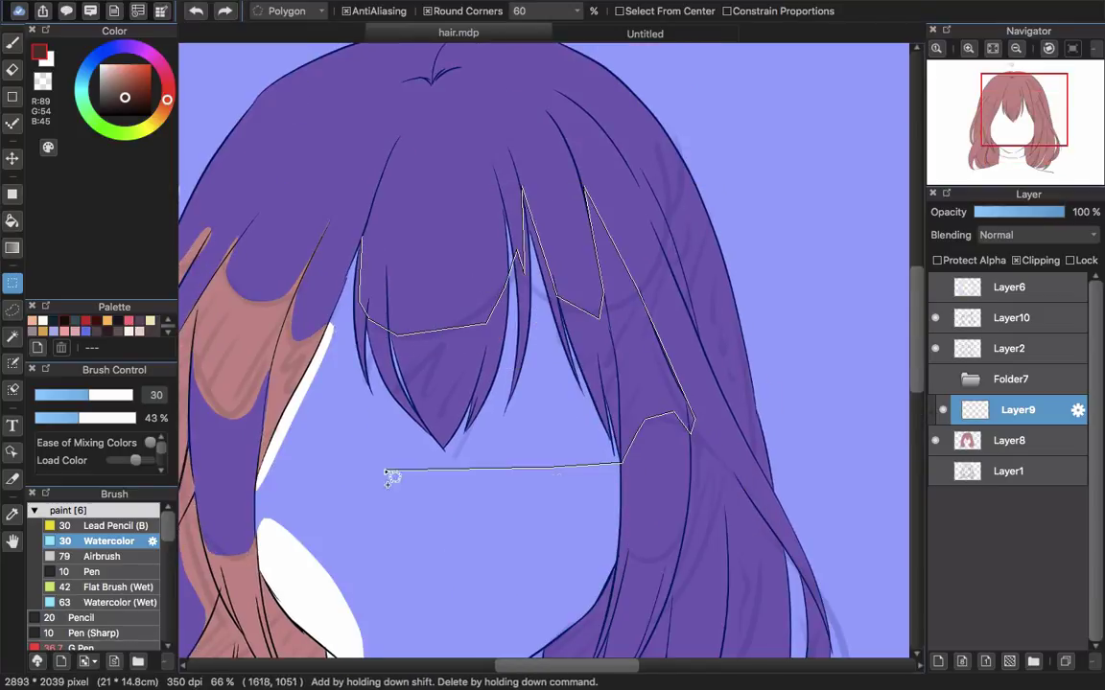
pyautogui.keyDown('shift'); pyautogui.click(384, 471); pyautogui.keyUp('shift')
pyautogui.keyDown('shift'); pyautogui.doubleClick(341, 271); pyautogui.keyUp('shift')
# Add a polygon selection around the outer right strands, from the side of the crown down along their outer edge.
pyautogui.moveTo(505, 344); pyautogui.dragTo(469, 342)
pyautogui.keyDown('shift'); pyautogui.click(472, 229); pyautogui.keyUp('shift')
pyautogui.keyDown('shift'); pyautogui.click(483, 129); pyautogui.keyUp('shift')
pyautogui.keyDown('shift'); pyautogui.click(611, 445); pyautogui.keyUp('shift')
pyautogui.keyDown('shift'); pyautogui.click(608, 516); pyautogui.keyUp('shift')
pyautogui.keyDown('shift'); pyautogui.click(579, 498); pyautogui.keyUp('shift')
pyautogui.keyDown('shift'); pyautogui.doubleClick(464, 238); pyautogui.keyUp('shift')
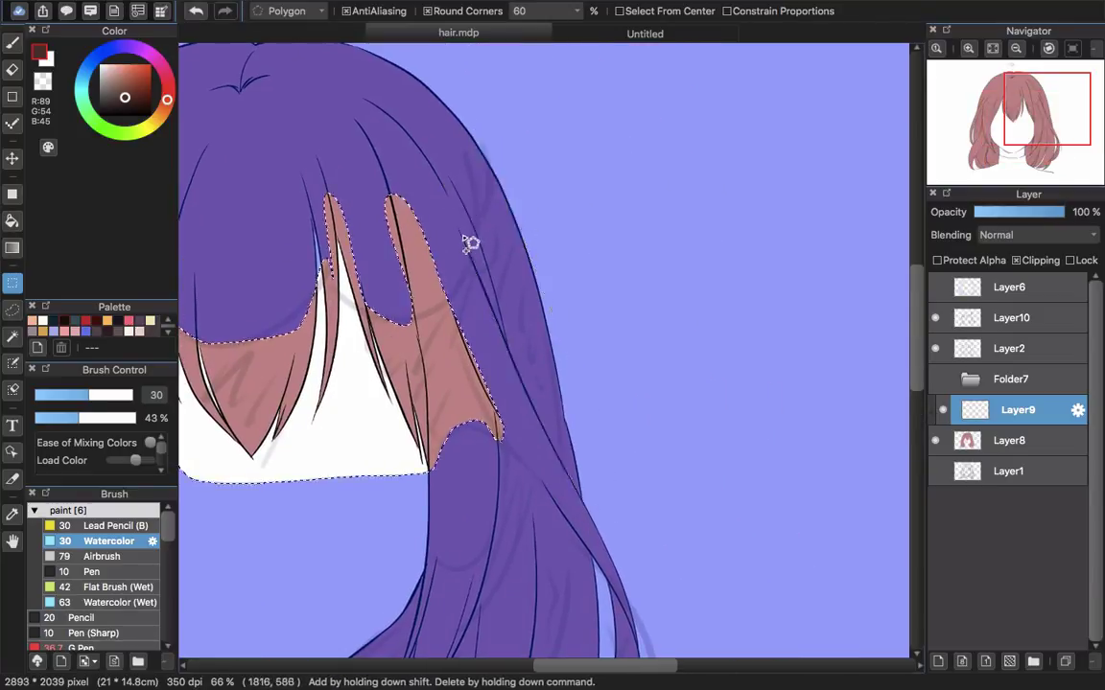
# Add a polygon selection for the shadow on the right side hair, enclosing the neck-side strands and lower ends around the highlight.
pyautogui.moveTo(415, 518); pyautogui.dragTo(471, 230)
pyautogui.keyDown('shift'); pyautogui.click(470, 226); pyautogui.keyUp('shift')
pyautogui.keyDown('shift'); pyautogui.click(654, 284); pyautogui.keyUp('shift')
pyautogui.keyDown('shift'); pyautogui.click(641, 372); pyautogui.keyUp('shift')
pyautogui.keyDown('shift'); pyautogui.click(561, 550); pyautogui.keyUp('shift')
pyautogui.keyDown('shift'); pyautogui.click(390, 559); pyautogui.keyUp('shift')
pyautogui.keyDown('shift'); pyautogui.click(334, 389); pyautogui.keyUp('shift')
pyautogui.keyDown('shift'); pyautogui.doubleClick(457, 221); pyautogui.keyUp('shift')
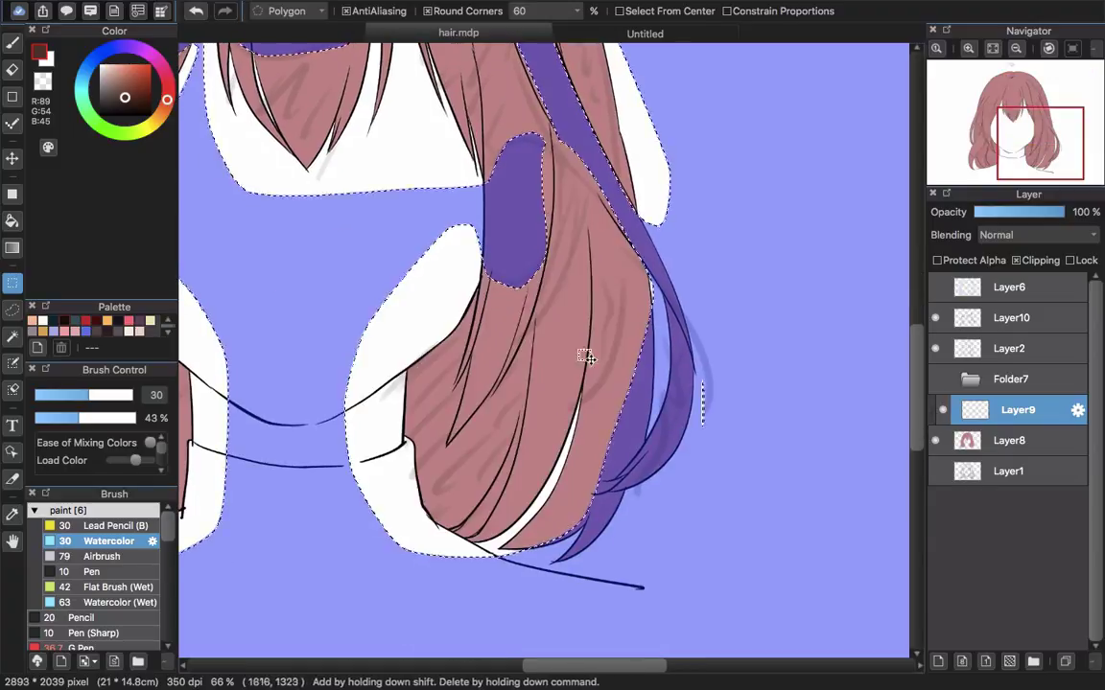
# Extend the shadow selection over the outer right curl and the lowest right hair tips.
pyautogui.moveTo(587, 353); pyautogui.dragTo(458, 360)
pyautogui.keyDown('shift'); pyautogui.click(522, 301); pyautogui.keyUp('shift')
pyautogui.keyDown('shift'); pyautogui.doubleClick(510, 300); pyautogui.keyUp('shift')
pyautogui.moveTo(432, 506); pyautogui.dragTo(508, 412)
pyautogui.keyDown('shift'); pyautogui.click(564, 468); pyautogui.keyUp('shift')
pyautogui.keyDown('shift'); pyautogui.doubleClick(458, 420); pyautogui.keyUp('shift')
# Subtract a long narrow highlight strip from the selection inside the outer right curl.
pyautogui.moveTo(566, 206); pyautogui.dragTo(521, 310)
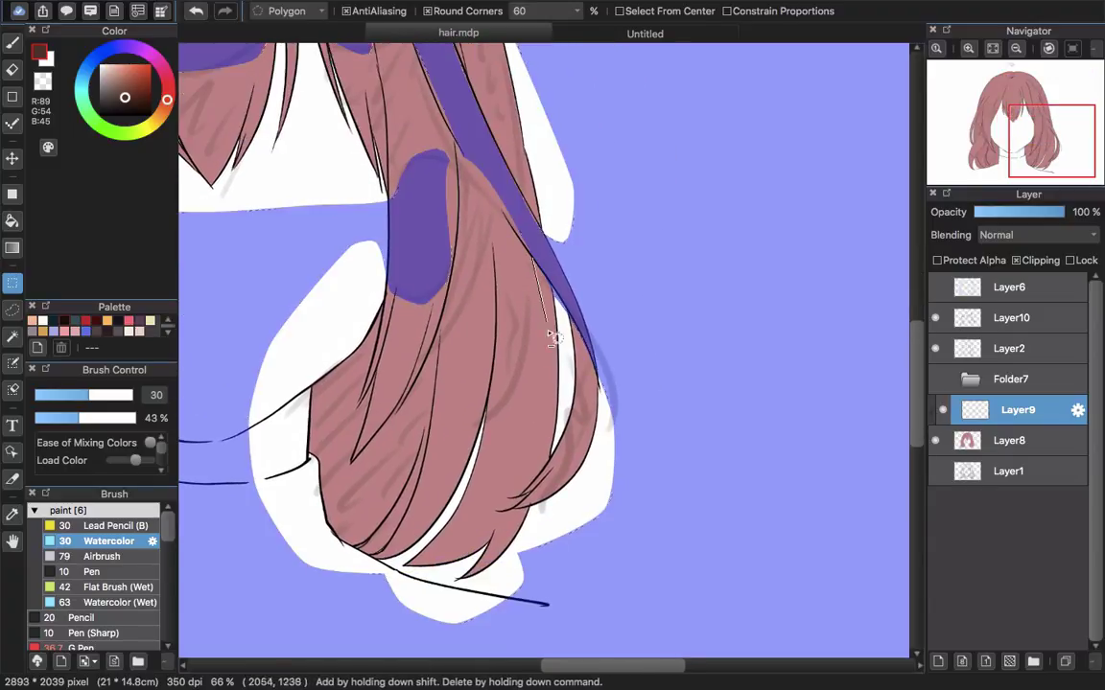
pyautogui.keyDown('super'); pyautogui.click(537, 456); pyautogui.keyUp('super')
pyautogui.keyDown('super'); pyautogui.doubleClick(539, 242); pyautogui.keyUp('super')
pyautogui.moveTo(481, 189); pyautogui.dragTo(547, 441)
pyautogui.keyDown('super'); pyautogui.click(522, 397); pyautogui.keyUp('super')
pyautogui.keyDown('super'); pyautogui.click(579, 480); pyautogui.keyUp('super')
pyautogui.keyDown('super'); pyautogui.doubleClick(518, 386); pyautogui.keyUp('super')
# Subtract a rounded highlight notch from the selection at the upper end of the outer right strands.
pyautogui.moveTo(496, 198); pyautogui.dragTo(535, 290)
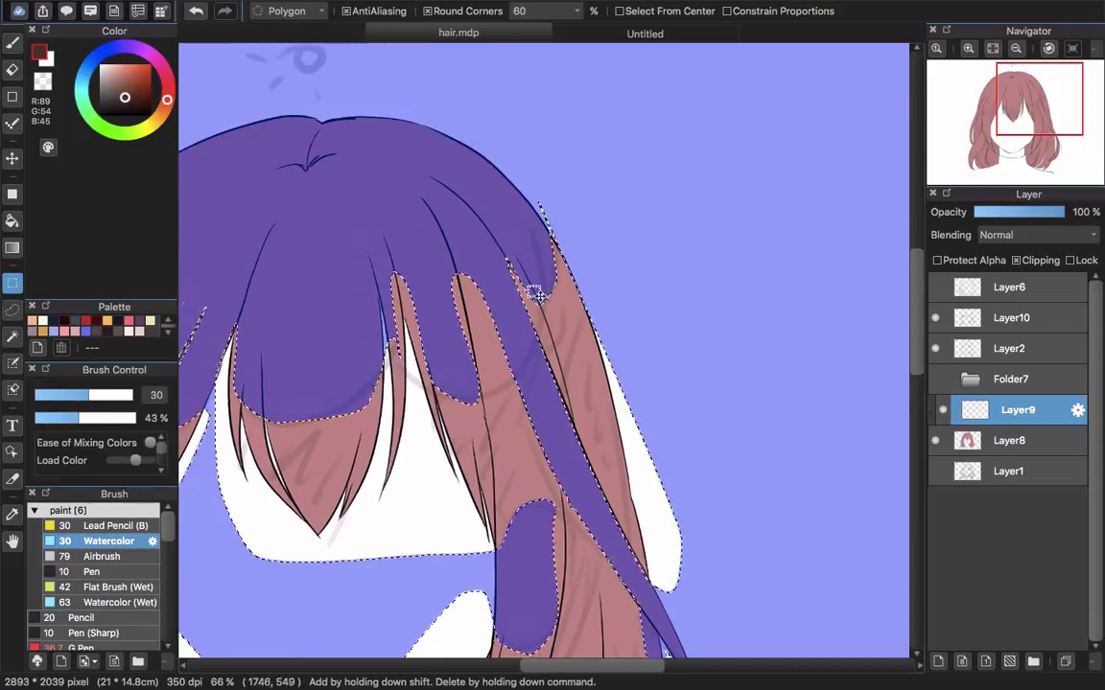
pyautogui.keyDown('super'); pyautogui.click(535, 291); pyautogui.keyUp('super')
pyautogui.keyDown('super'); pyautogui.click(571, 322); pyautogui.keyUp('super')
pyautogui.keyDown('super'); pyautogui.doubleClick(537, 229); pyautogui.keyUp('super')
# Rework the shadow edge on the right front lock, adding a thin sliver and subtracting a narrow pointed highlight.
pyautogui.moveTo(389, 249); pyautogui.dragTo(544, 184)
pyautogui.keyDown('shift'); pyautogui.click(628, 329); pyautogui.keyUp('shift')
pyautogui.keyDown('shift'); pyautogui.doubleClick(602, 257); pyautogui.keyUp('shift')
pyautogui.moveTo(599, 254); pyautogui.dragTo(577, 209)
pyautogui.keyDown('super'); pyautogui.click(573, 188); pyautogui.keyUp('super')
pyautogui.keyDown('super'); pyautogui.click(600, 293); pyautogui.keyUp('super')
pyautogui.keyDown('super'); pyautogui.click(607, 293); pyautogui.keyUp('super')
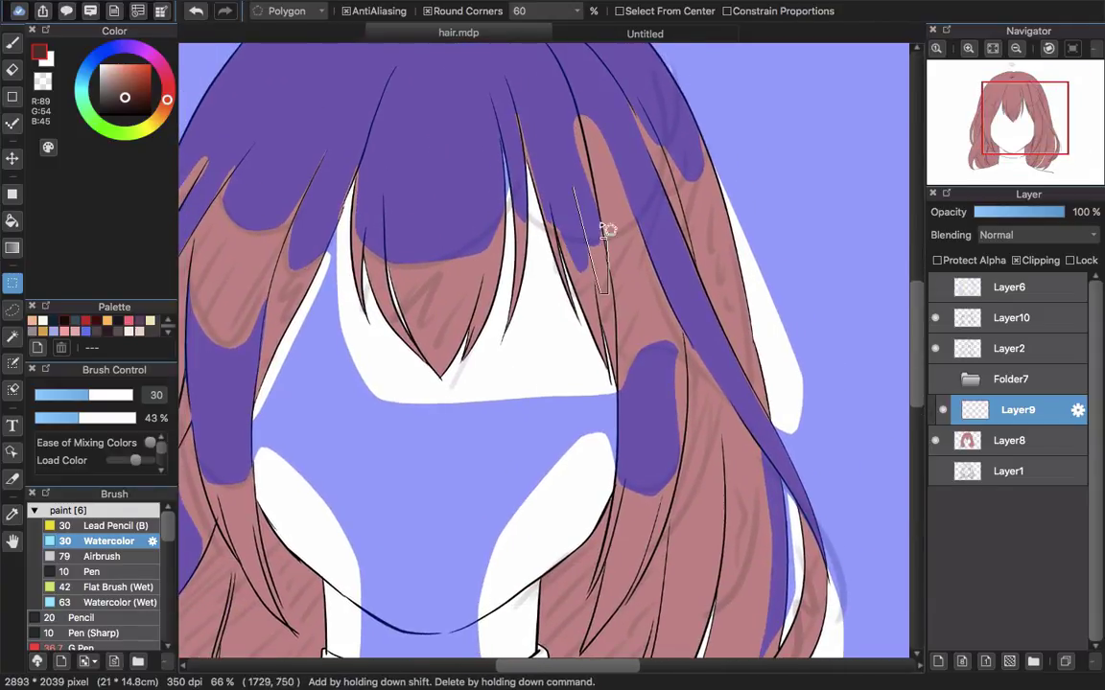
pyautogui.keyDown('super'); pyautogui.doubleClick(600, 222); pyautogui.keyUp('super')
# Hide the guide sketch on Layer10.
pyautogui.moveTo(430, 207); pyautogui.dragTo(578, 194)
pyautogui.press('super+minus')
pyautogui.press('super+minus')
pyautogui.press('super+minus')
pyautogui.click(936, 319)
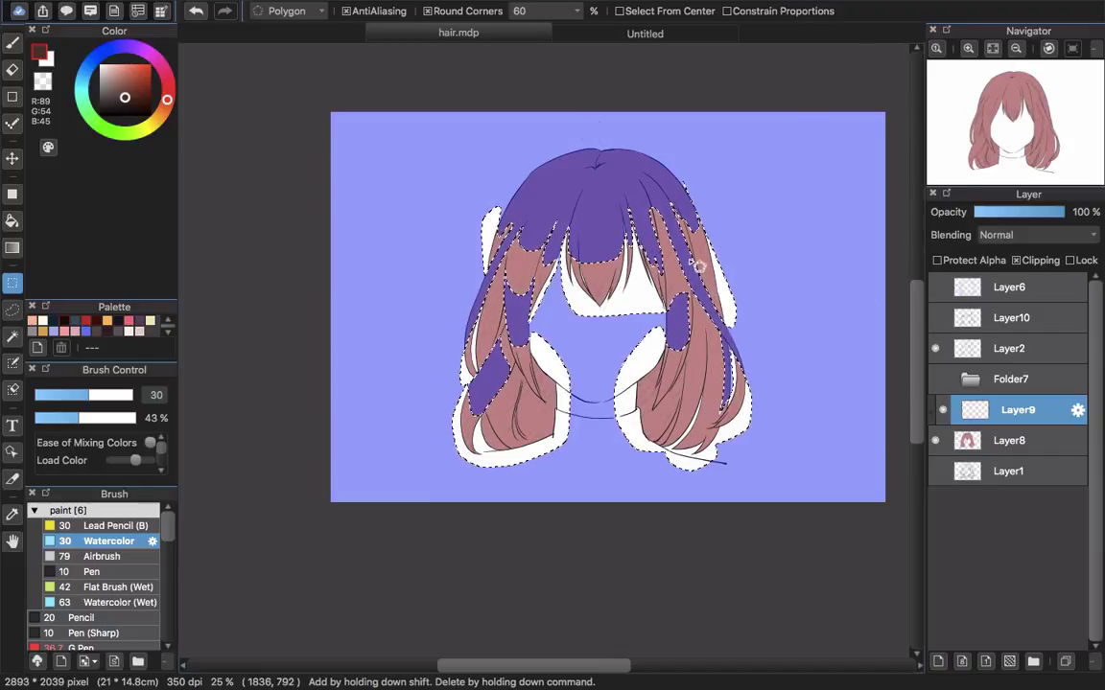
pyautogui.hscroll(3, 692, 247)
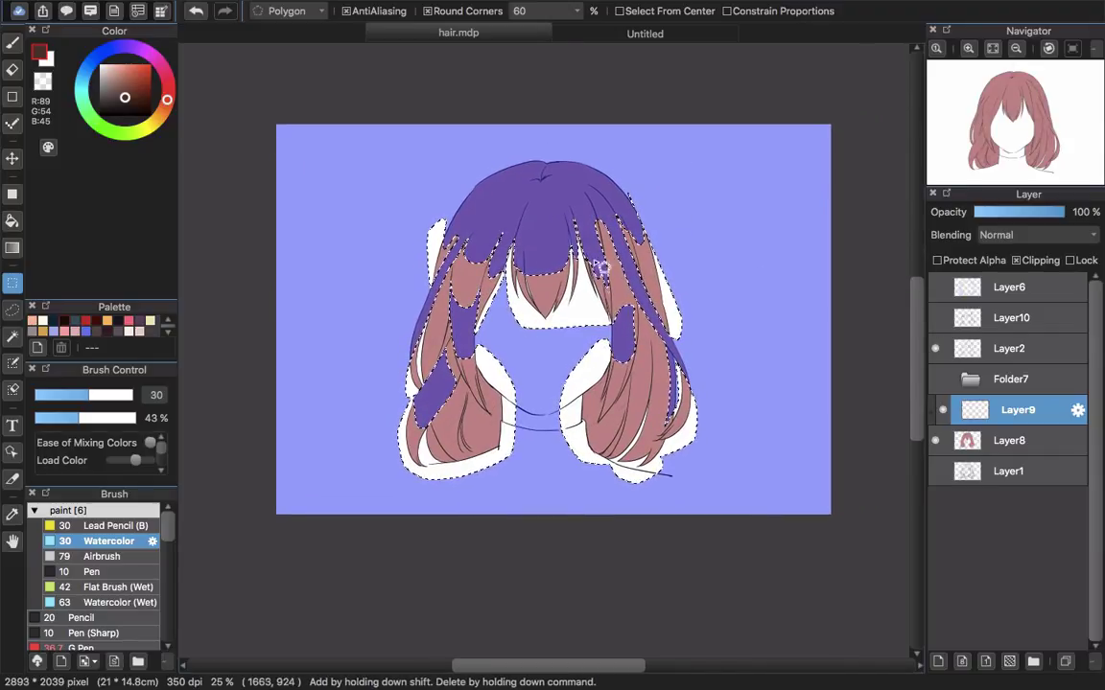
# Subtract the selected sliver on the bangs side of the strand line above the right front lock.
pyautogui.scroll(4, 594, 229)
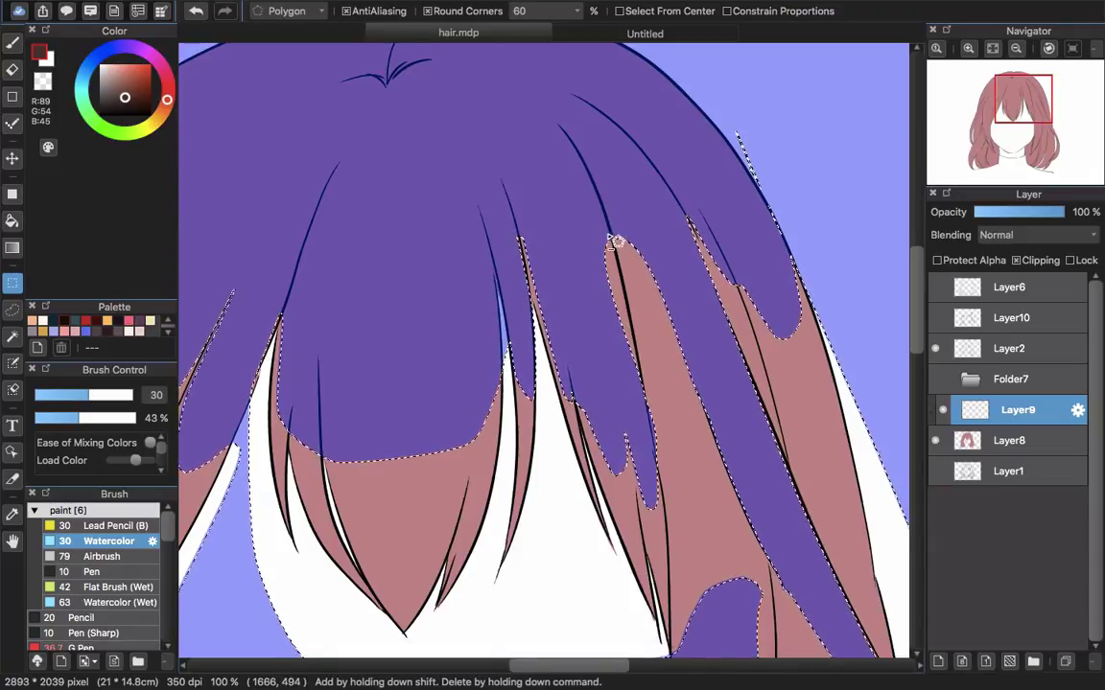
pyautogui.press('super+d')
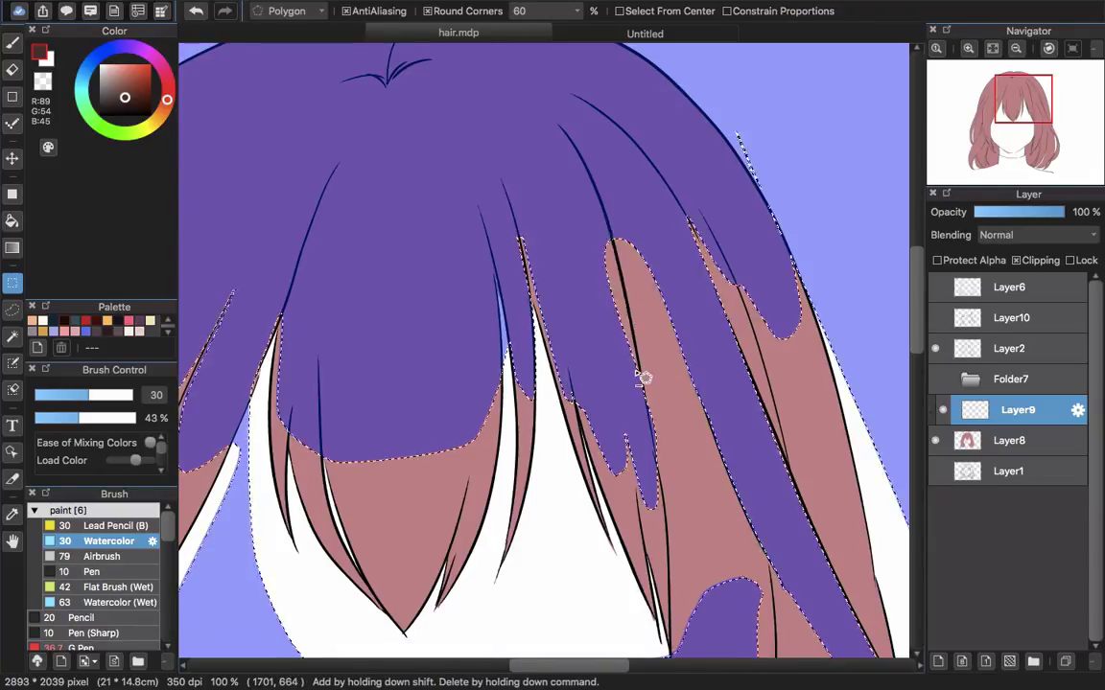
pyautogui.keyDown('super'); pyautogui.click(609, 229); pyautogui.keyUp('super')
pyautogui.moveTo(627, 347); pyautogui.dragTo(536, 363)
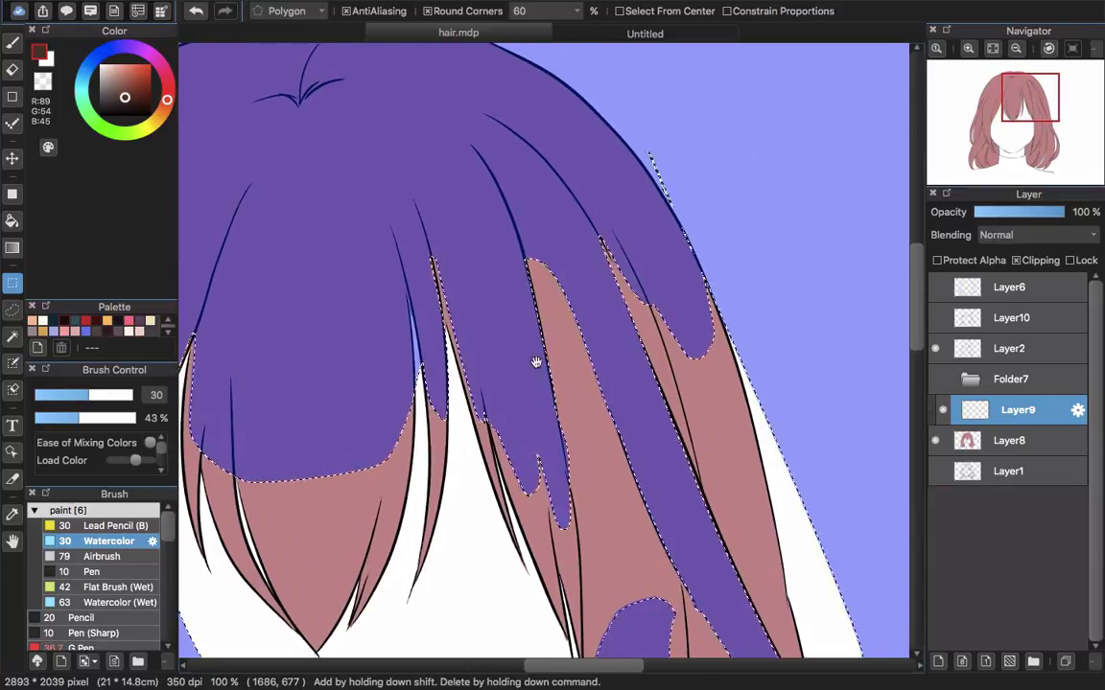
# Trim the shadow selection along the long right highlight strand and touch up its pointed upper end.
pyautogui.click(517, 213)
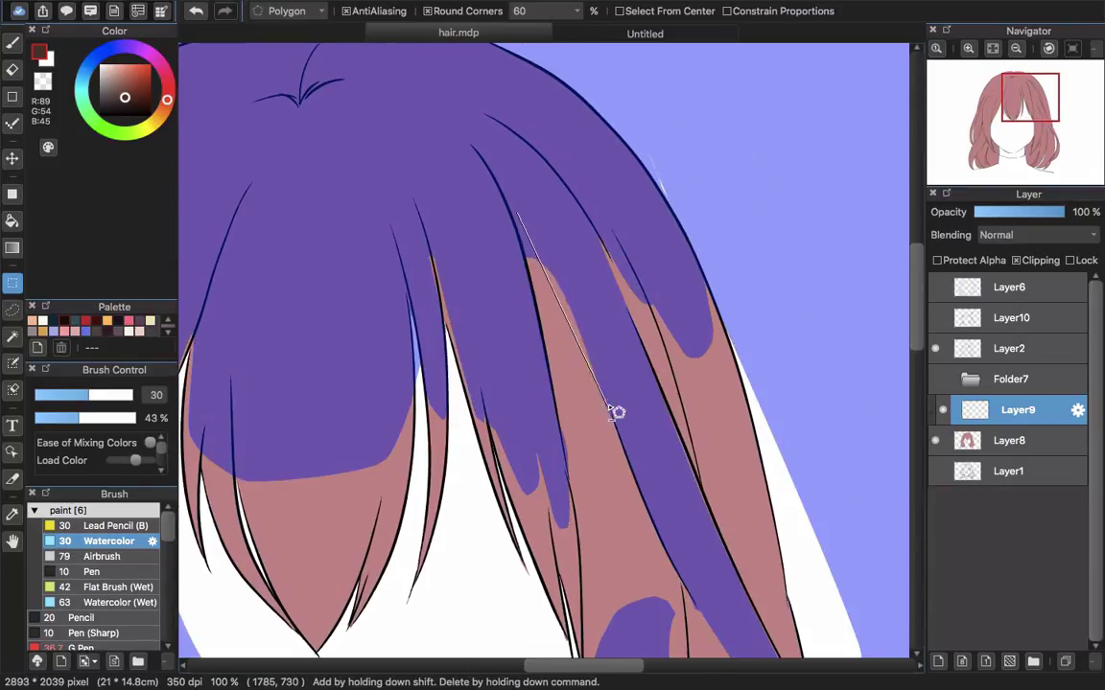
pyautogui.press('super+z')
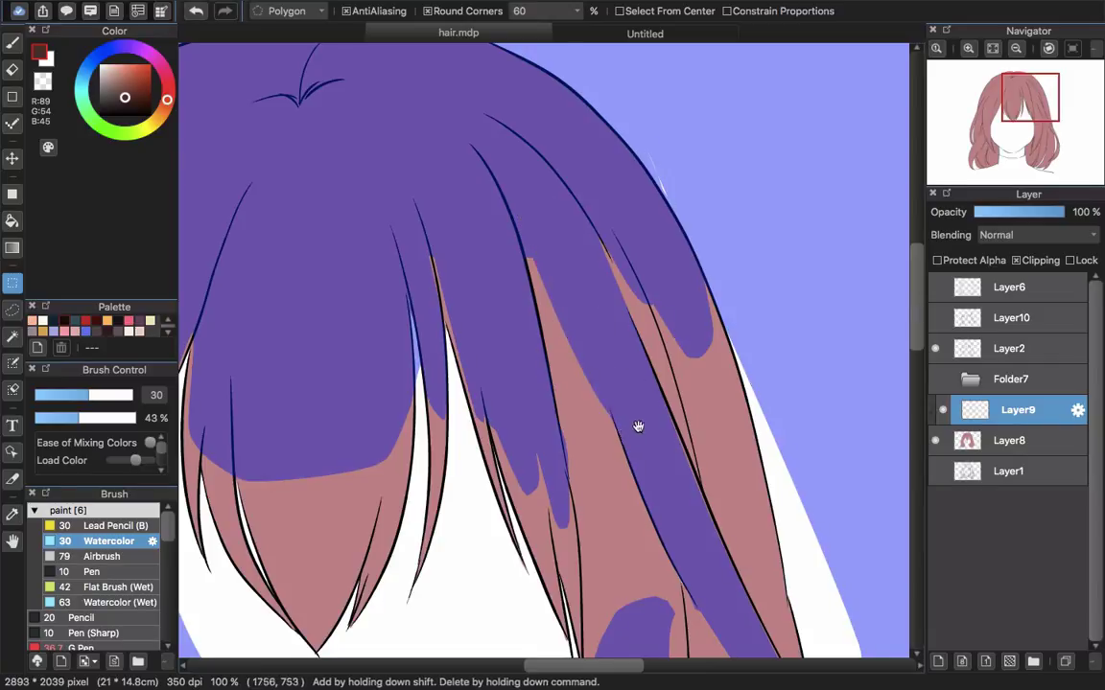
pyautogui.scroll(3, 636, 424)
pyautogui.click(506, 263)
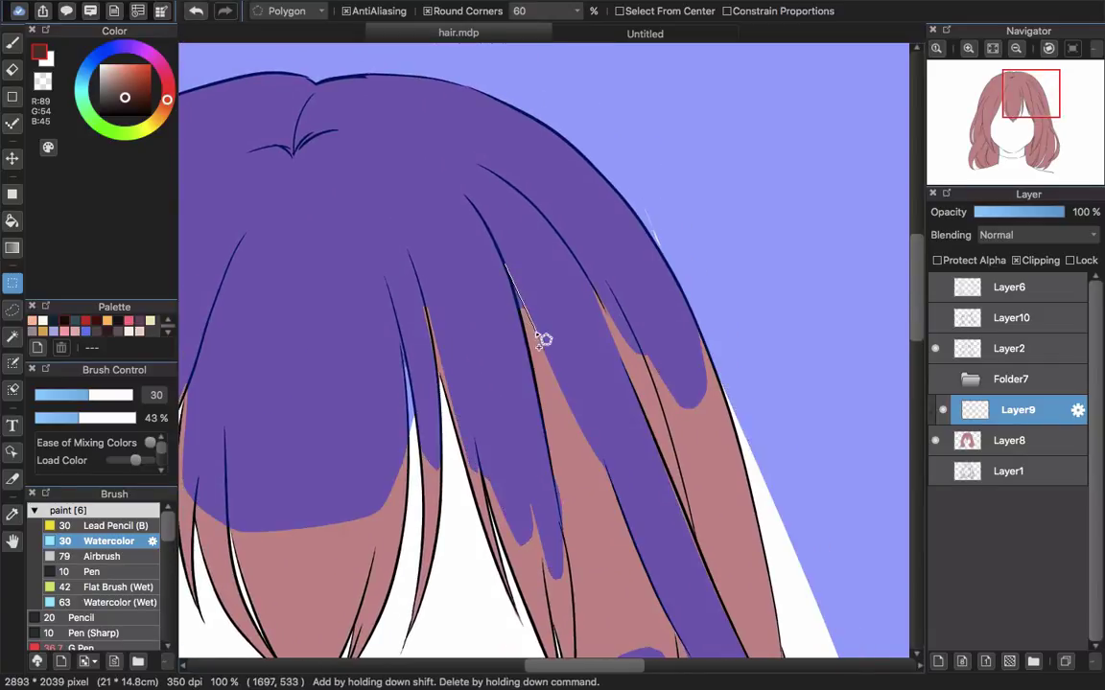
pyautogui.doubleClick(509, 271)
# Fill the shadow selection on Layer9 with the dark brown R 89, G 54, B 45 using a large rectangle, and deselect.
pyautogui.moveTo(574, 539); pyautogui.dragTo(572, 193)
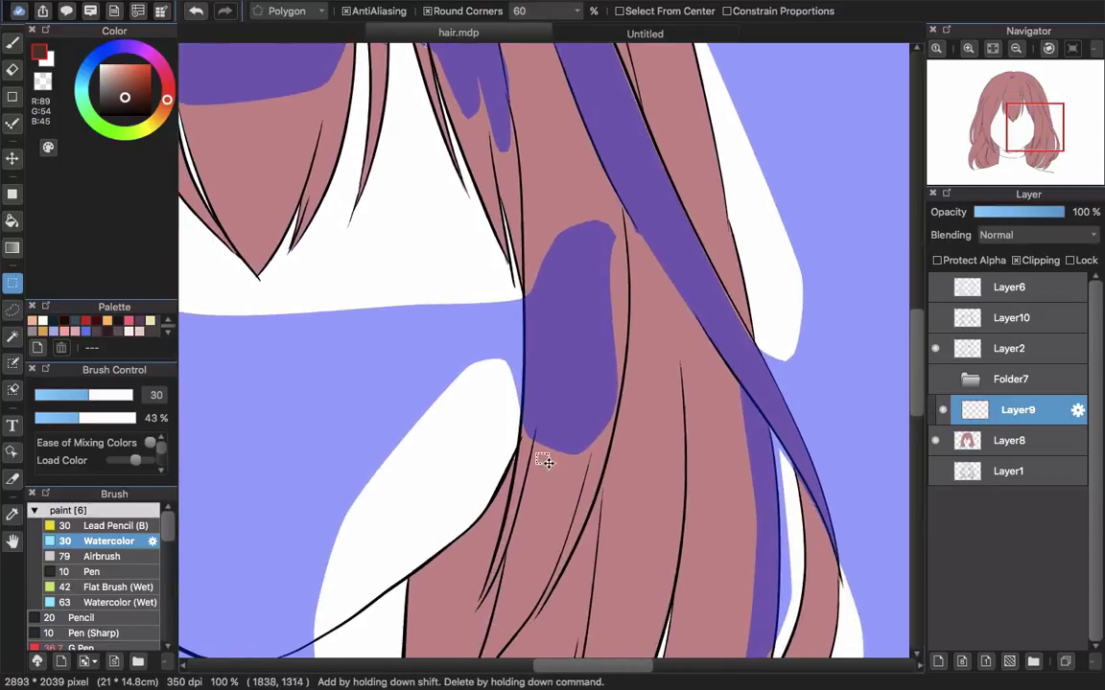
pyautogui.moveTo(453, 376); pyautogui.dragTo(810, 534)
pyautogui.scroll(-3, 661, 379)
pyautogui.scroll(-3, 662, 380)
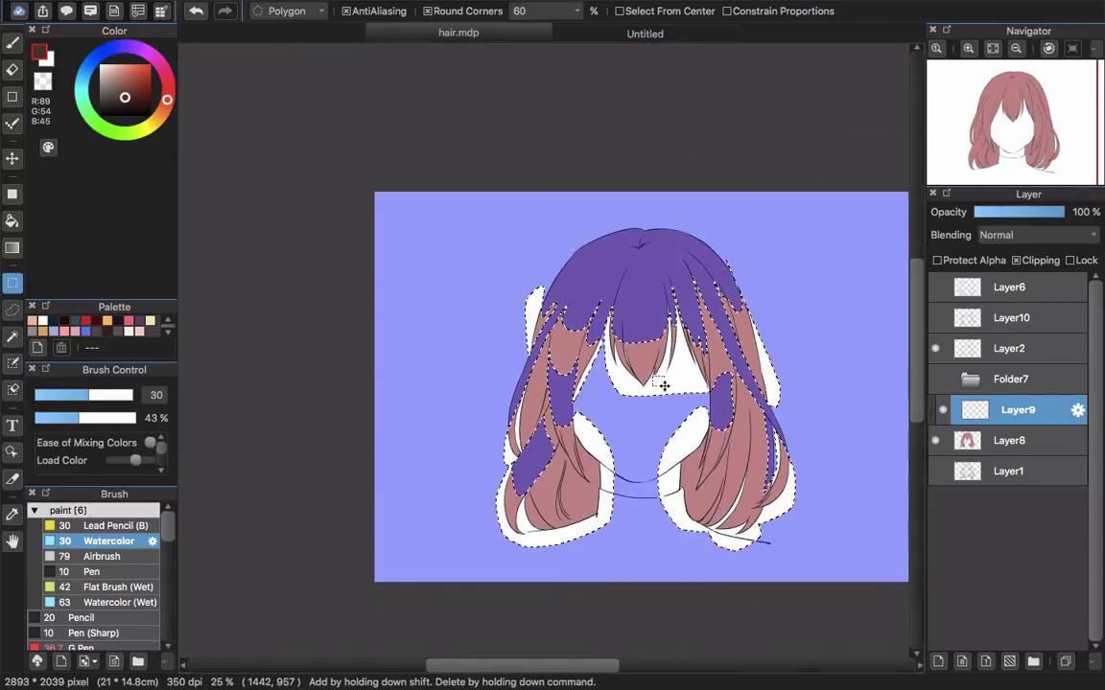
pyautogui.press('u')
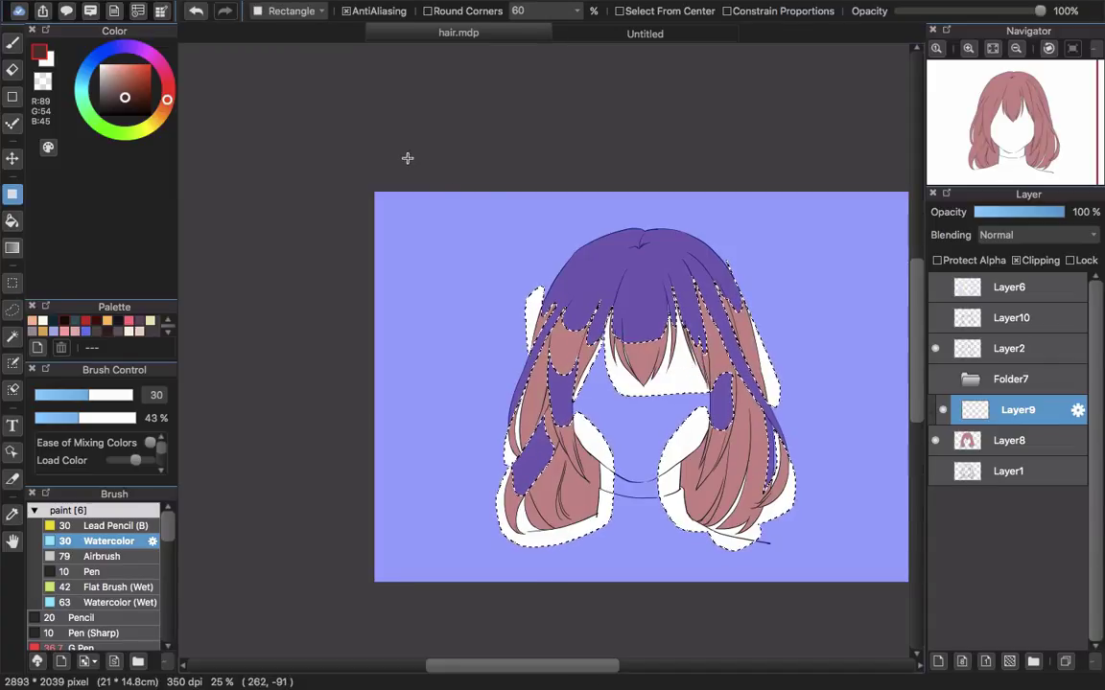
pyautogui.moveTo(409, 174); pyautogui.dragTo(864, 626)
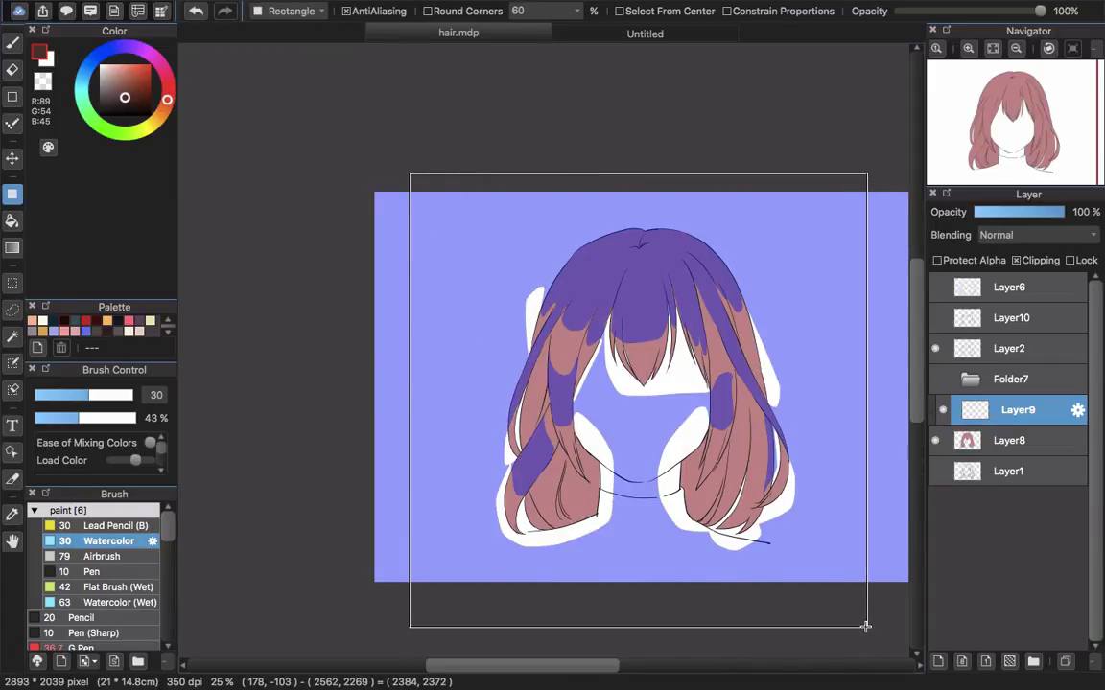
pyautogui.moveTo(865, 626); pyautogui.dragTo(868, 629)
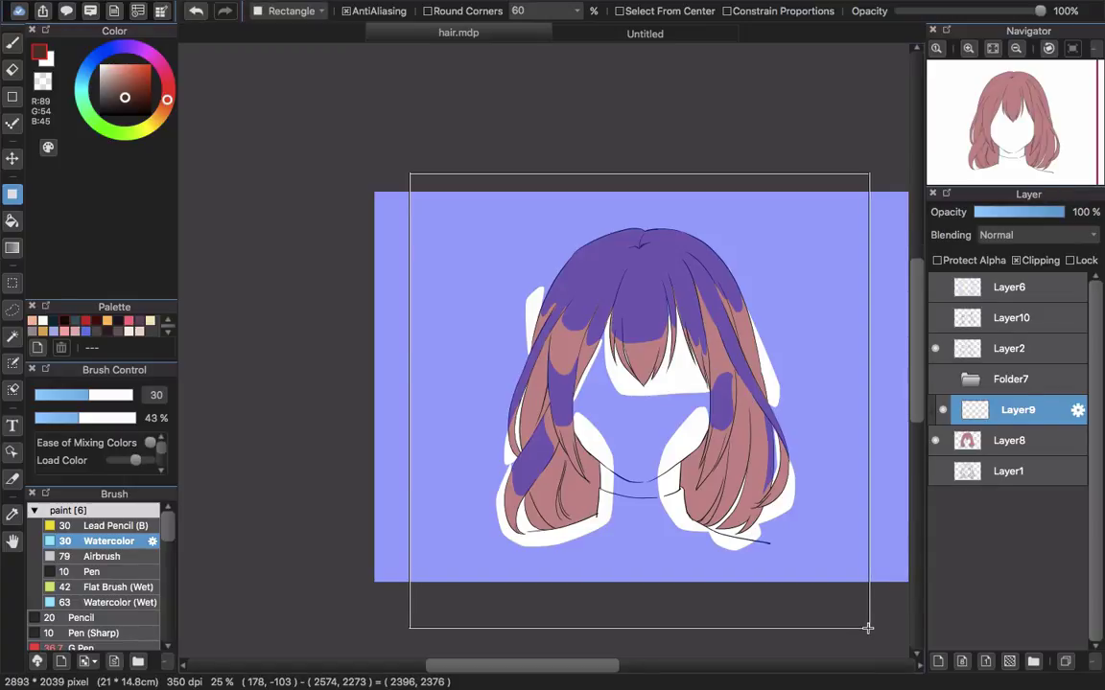
pyautogui.moveTo(868, 629); pyautogui.dragTo(868, 629)
pyautogui.moveTo(851, 414); pyautogui.dragTo(685, 430)
pyautogui.press('super+d')
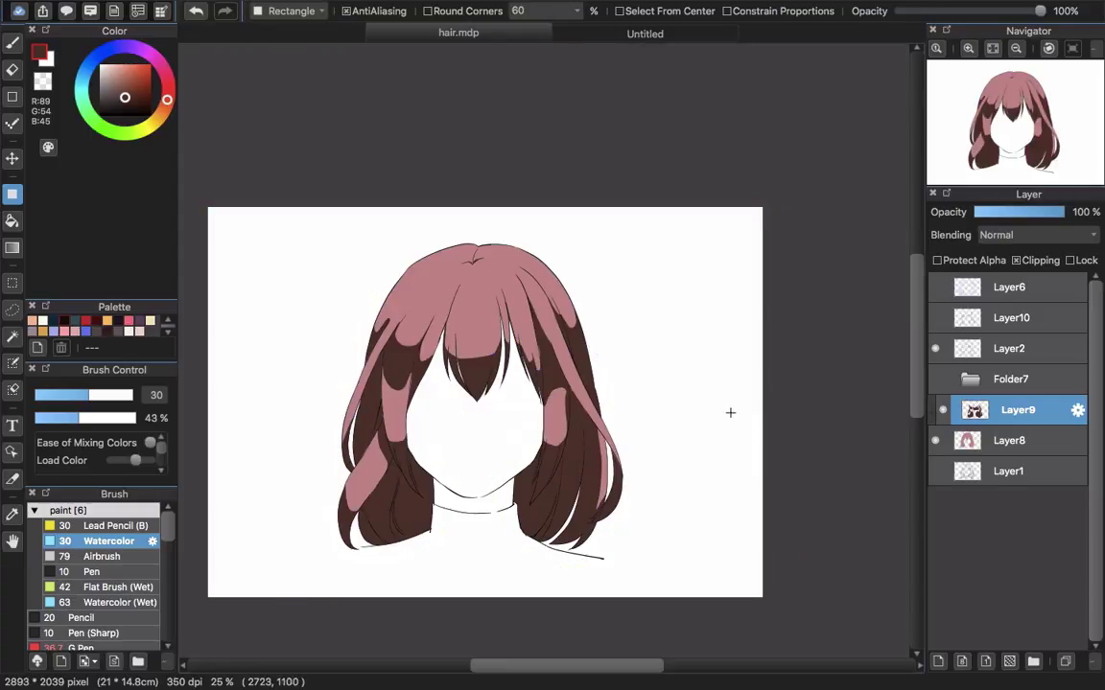
# Try a Watercolor brush stroke where the left side strands cross beside the front lock, then undo it.
pyautogui.scroll(-2, 715, 435)
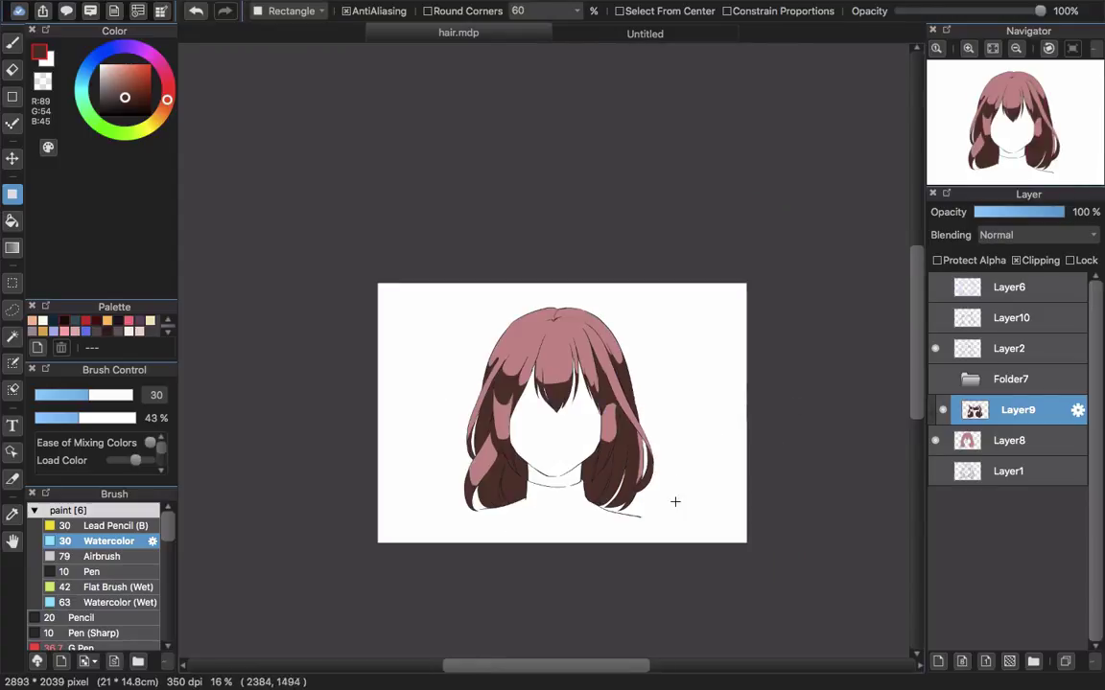
pyautogui.scroll(2, 548, 386)
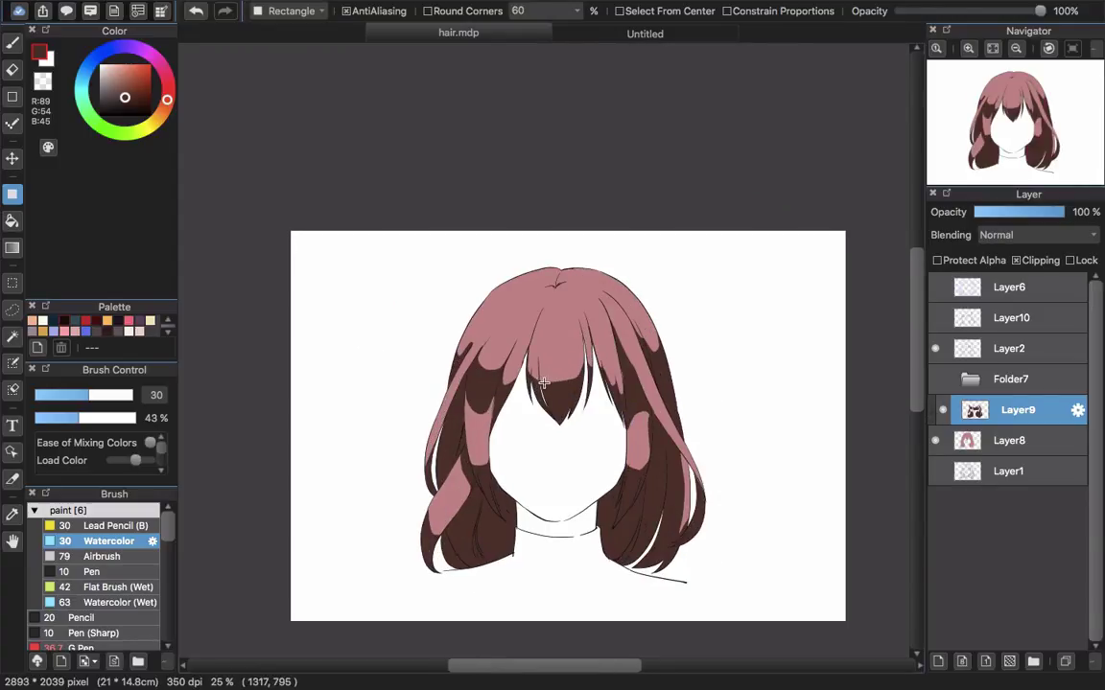
pyautogui.scroll(3, 529, 387)
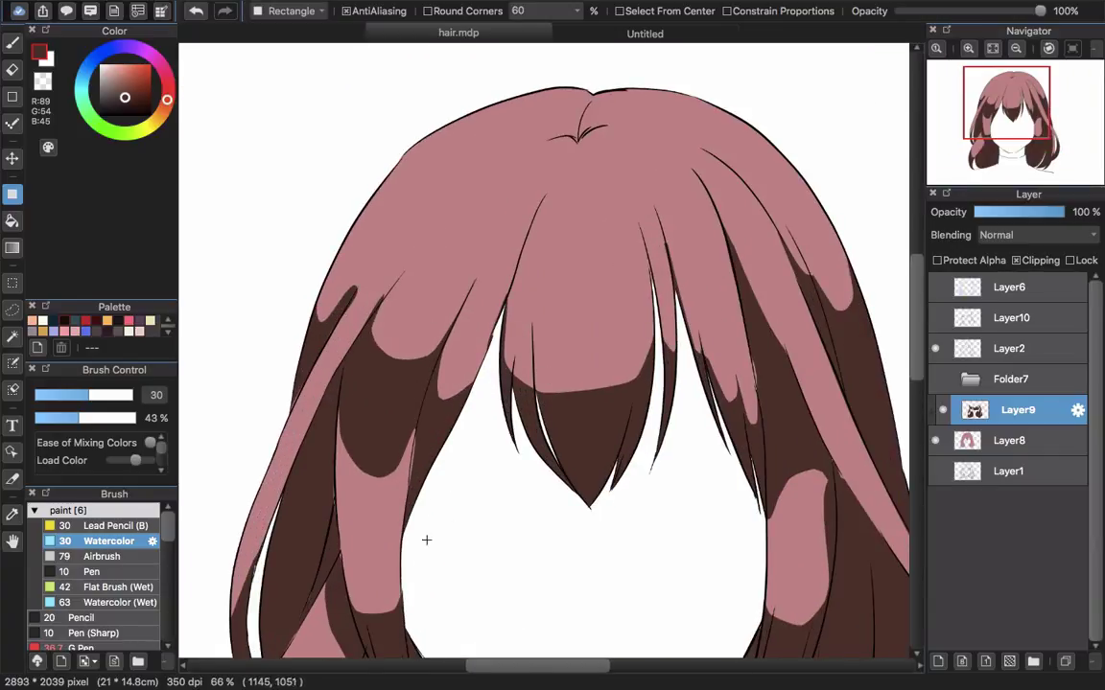
pyautogui.moveTo(357, 511); pyautogui.dragTo(478, 393)
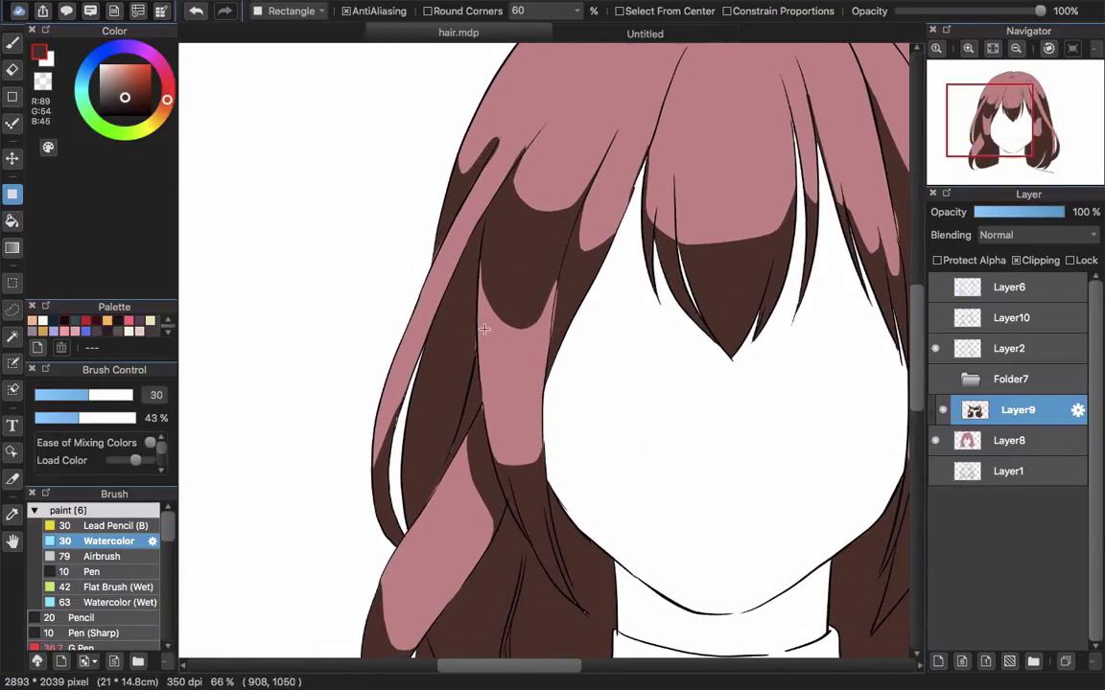
pyautogui.scroll(1, 397, 413)
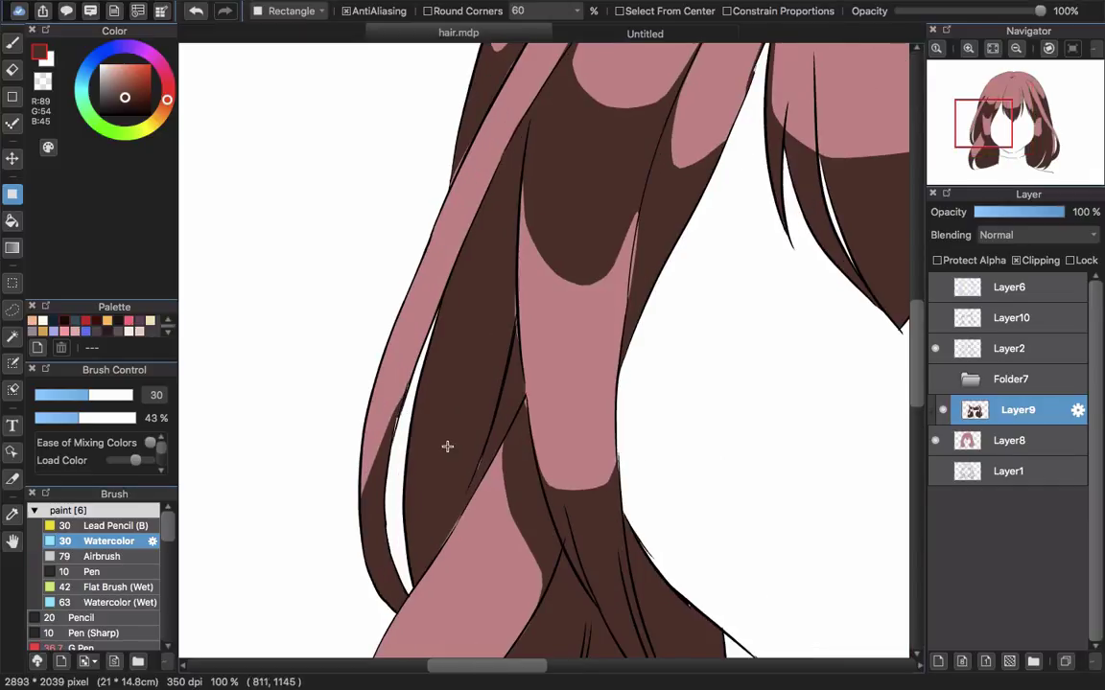
pyautogui.moveTo(462, 393); pyautogui.dragTo(408, 411)
pyautogui.press('b')
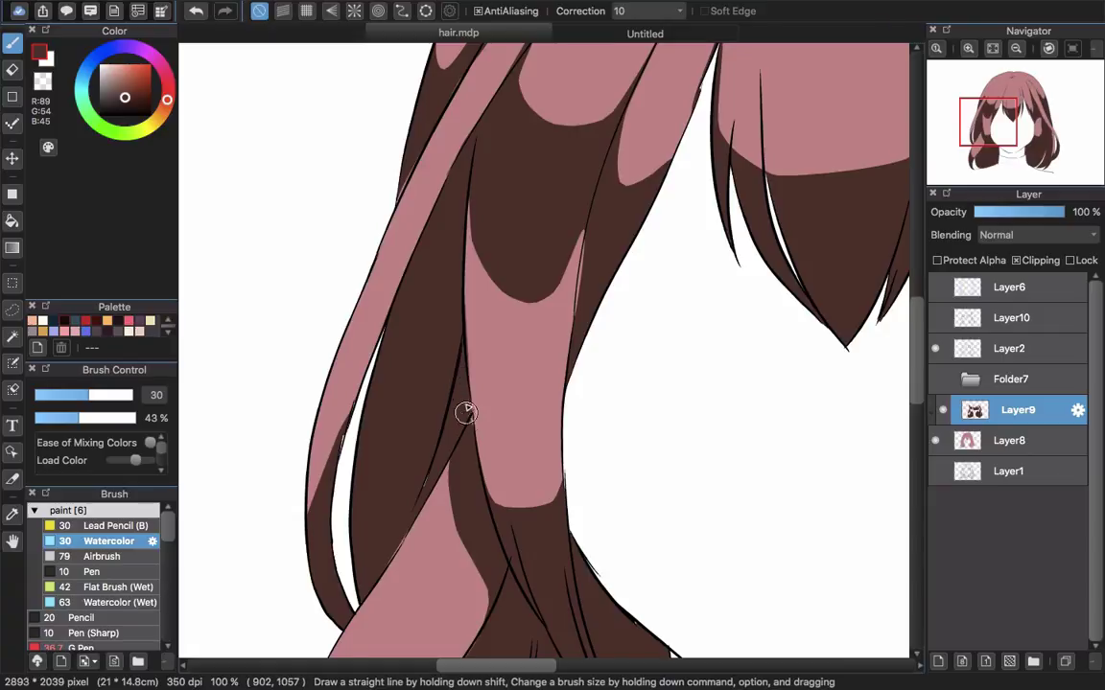
pyautogui.press('super+z')
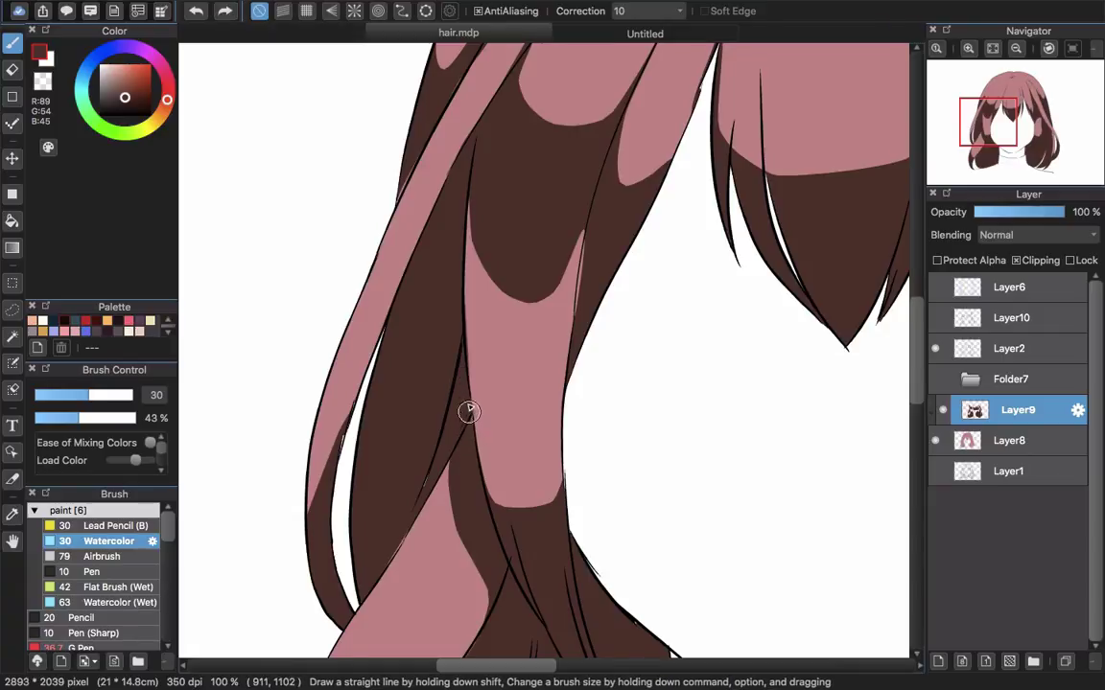
# Paint Watercolor strokes along the upper left edge of the lower left highlight, redoing them until the edge is clean.
pyautogui.moveTo(421, 509); pyautogui.dragTo(480, 379)
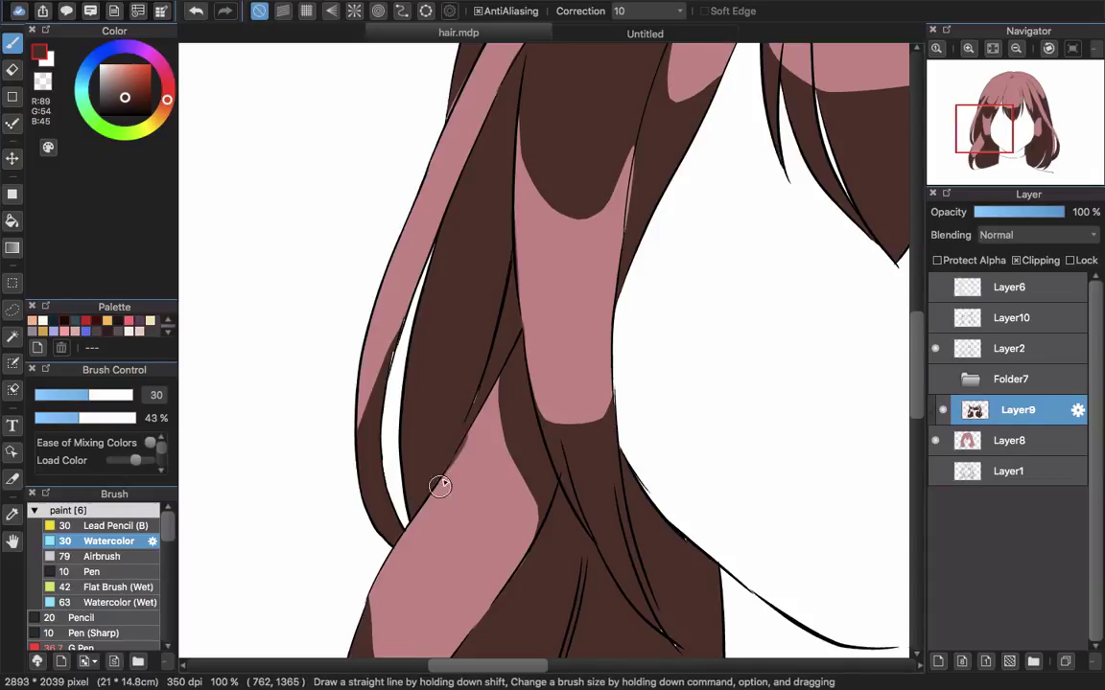
pyautogui.press('super+z')
pyautogui.moveTo(439, 490); pyautogui.dragTo(465, 432)
pyautogui.press('super+z')
pyautogui.moveTo(421, 493); pyautogui.dragTo(468, 435)
pyautogui.moveTo(438, 479); pyautogui.dragTo(465, 436)
pyautogui.hscroll(-3, 448, 413)
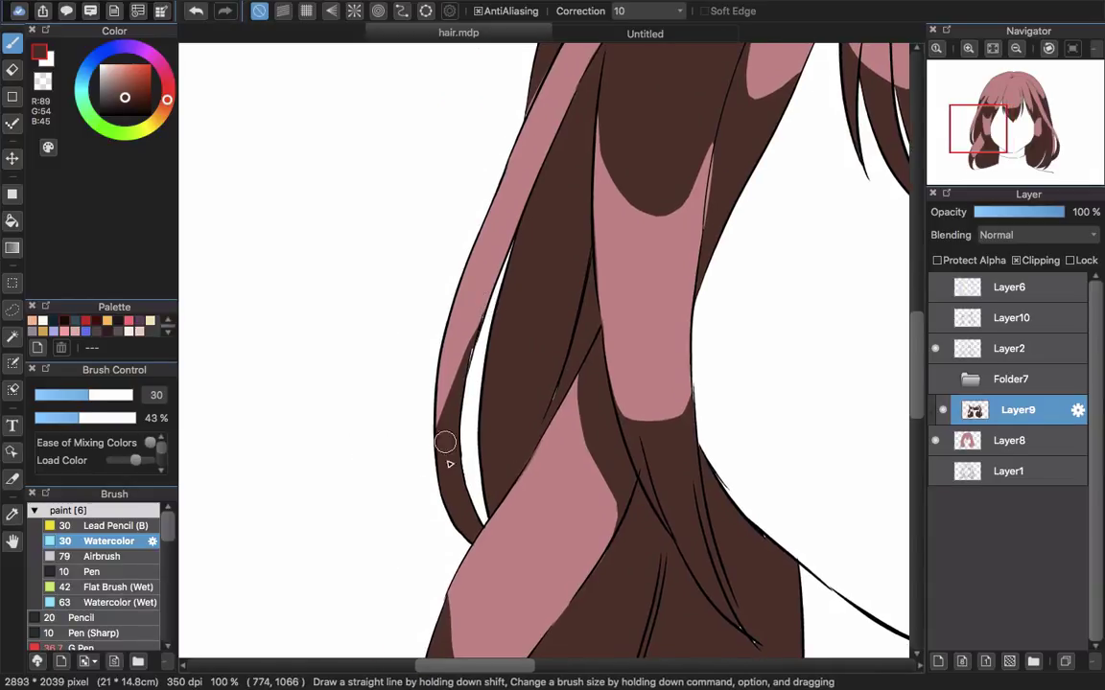
# Paint a Watercolor shadow stroke down the inner edge of the lower left highlight.
pyautogui.scroll(-3, 448, 451)
pyautogui.hscroll(3, 448, 450)
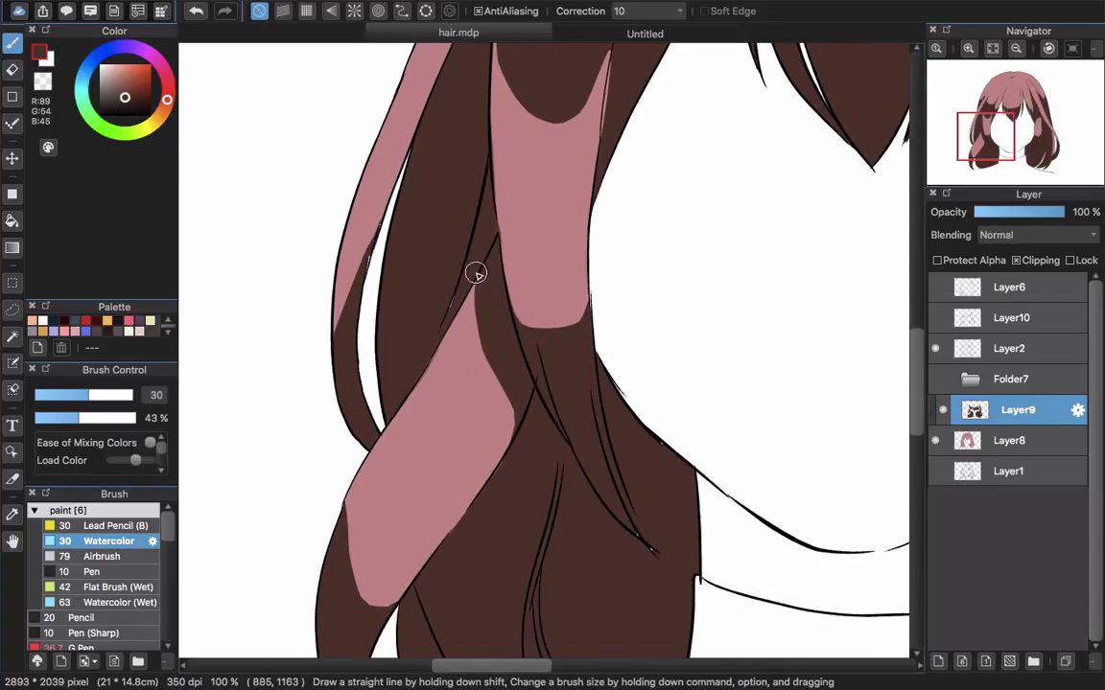
pyautogui.moveTo(476, 273)
pyautogui.mouseDown()
pyautogui.moveTo(484, 350)
pyautogui.moveTo(529, 439)
pyautogui.mouseUp()
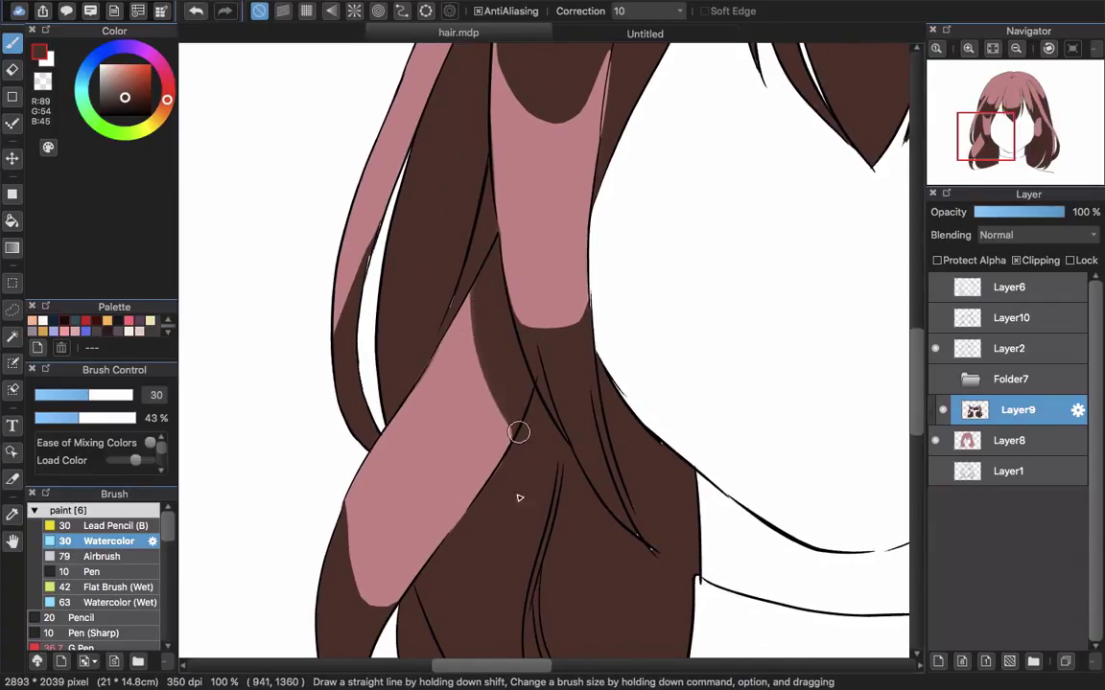
# Try a Watercolor streak at the lower end of the left front lock's highlight, undo it, and switch to the Pen (Sharp) brush.
pyautogui.scroll(3, 518, 433)
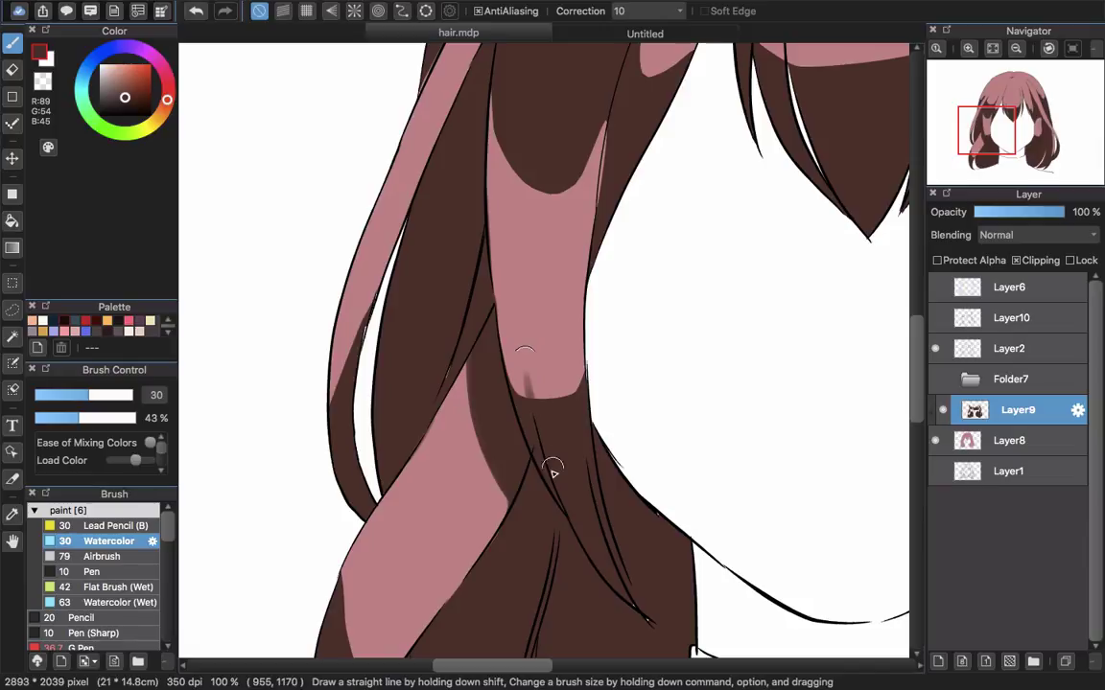
pyautogui.moveTo(526, 399); pyautogui.dragTo(543, 402)
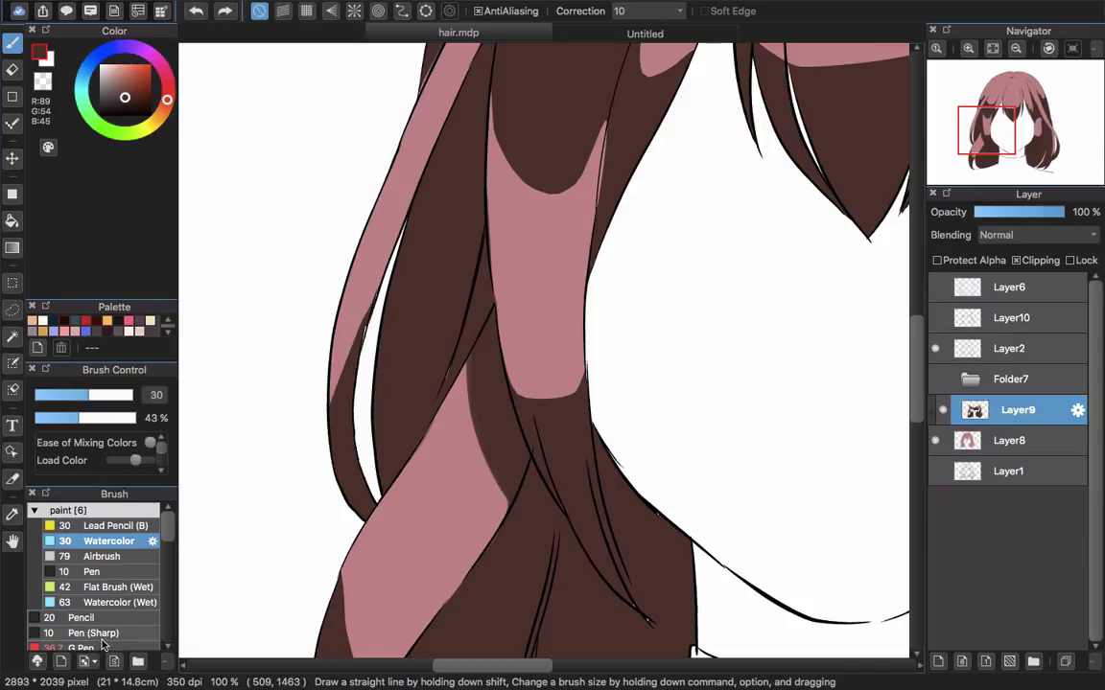
pyautogui.click(103, 647)
pyautogui.click(112, 634)
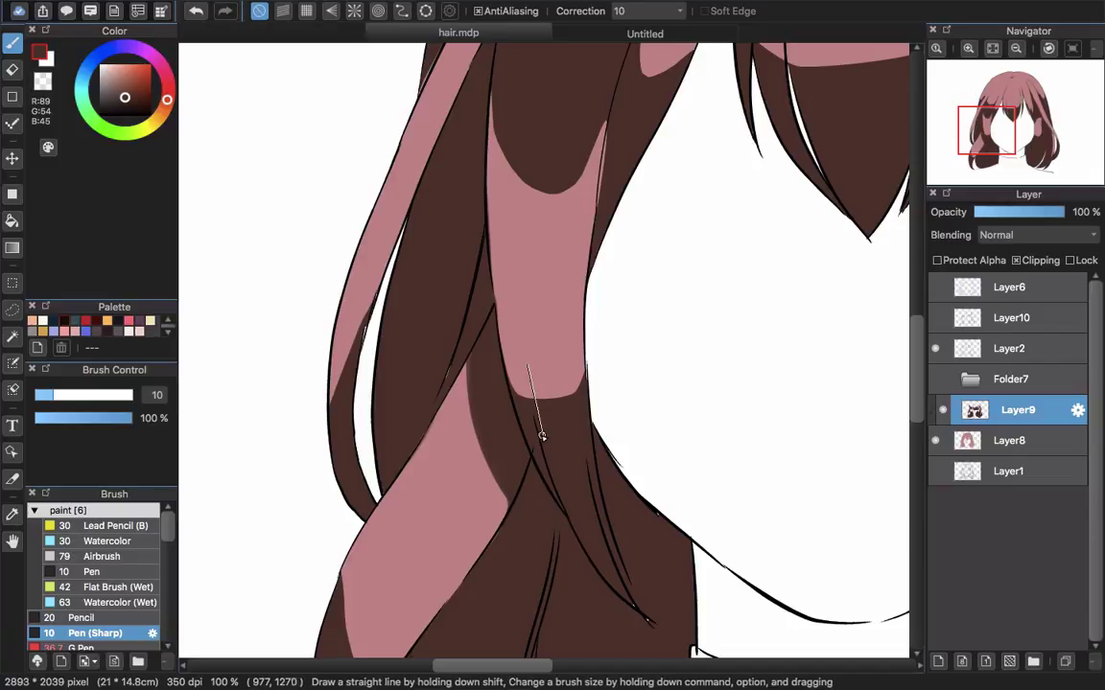
# Paint short Pen (Sharp) shadow streaks upward into the lower end of the left front lock's highlight.
pyautogui.scroll(3, 575, 465)
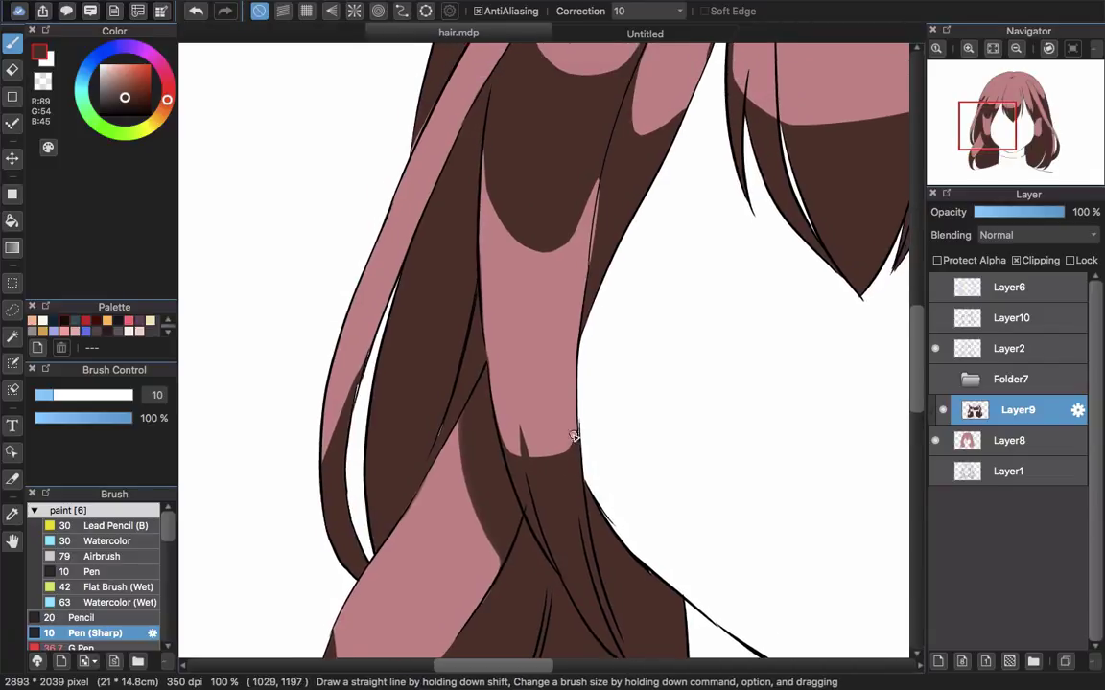
pyautogui.moveTo(563, 406); pyautogui.dragTo(573, 492)
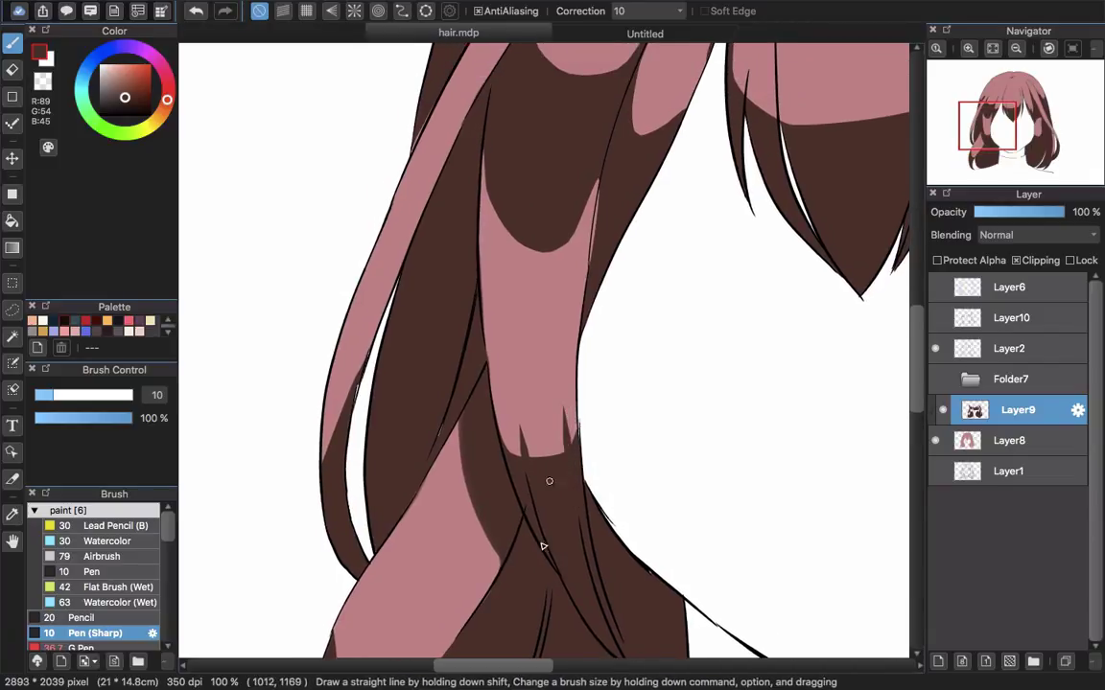
pyautogui.moveTo(524, 349)
pyautogui.mouseDown()
pyautogui.moveTo(539, 503)
pyautogui.moveTo(526, 334)
pyautogui.mouseUp()
pyautogui.scroll(-3, 527, 464)
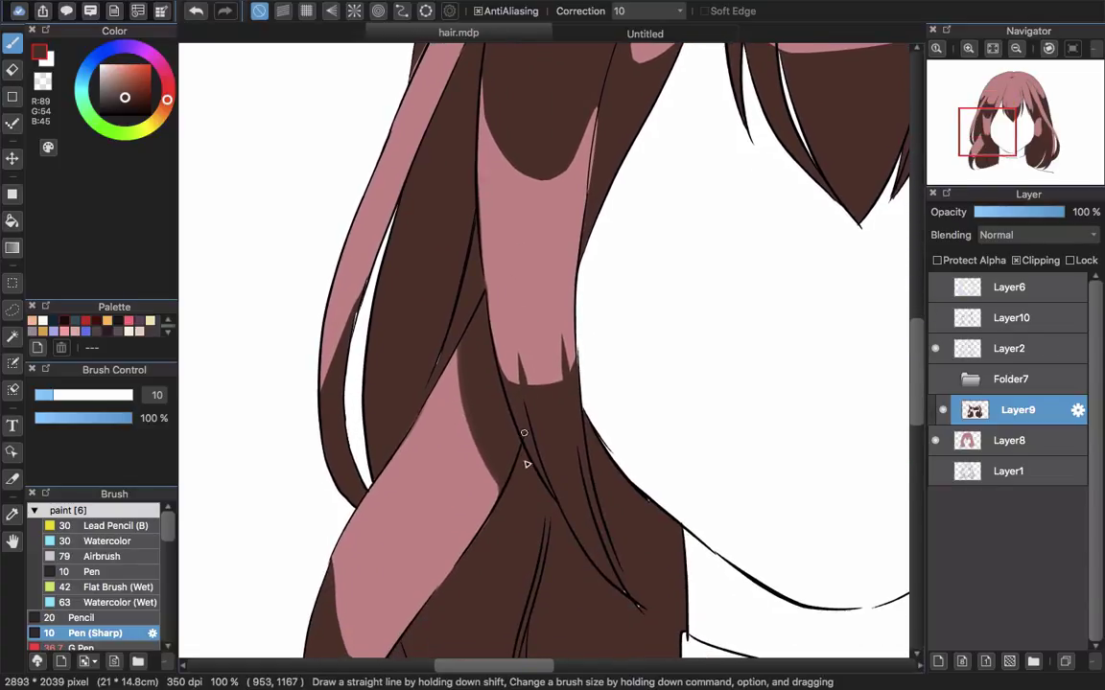
# Try a Pen (Sharp) shadow streak along the crease line above the left front lock, then remove it.
pyautogui.scroll(5, 490, 273)
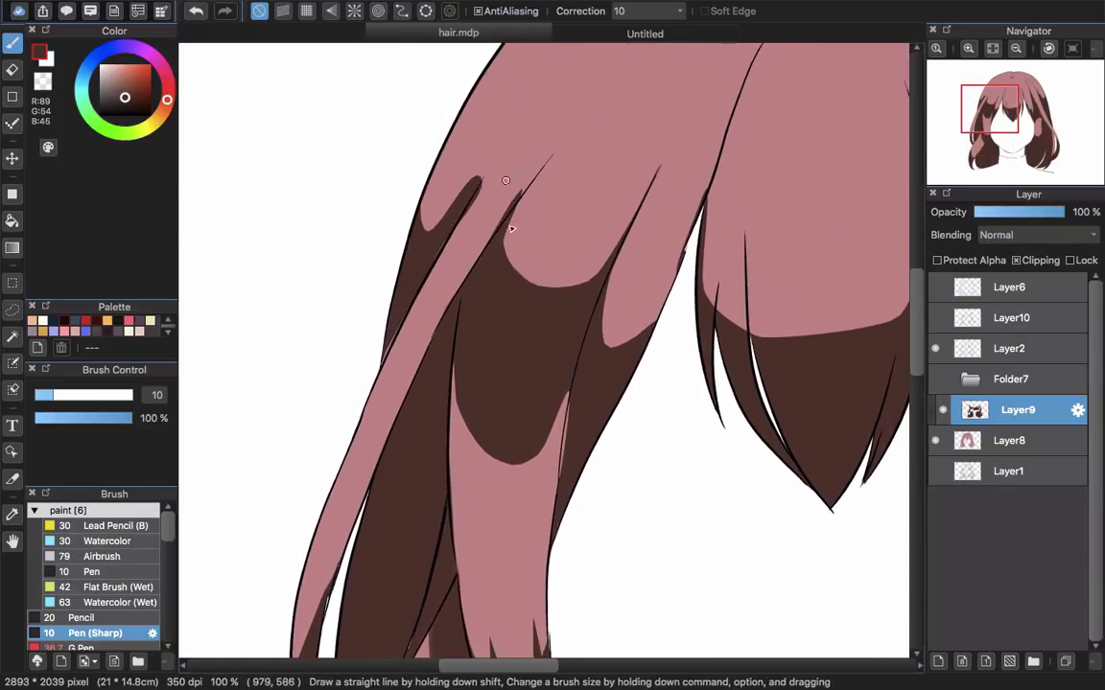
pyautogui.scroll(-5, 511, 229)
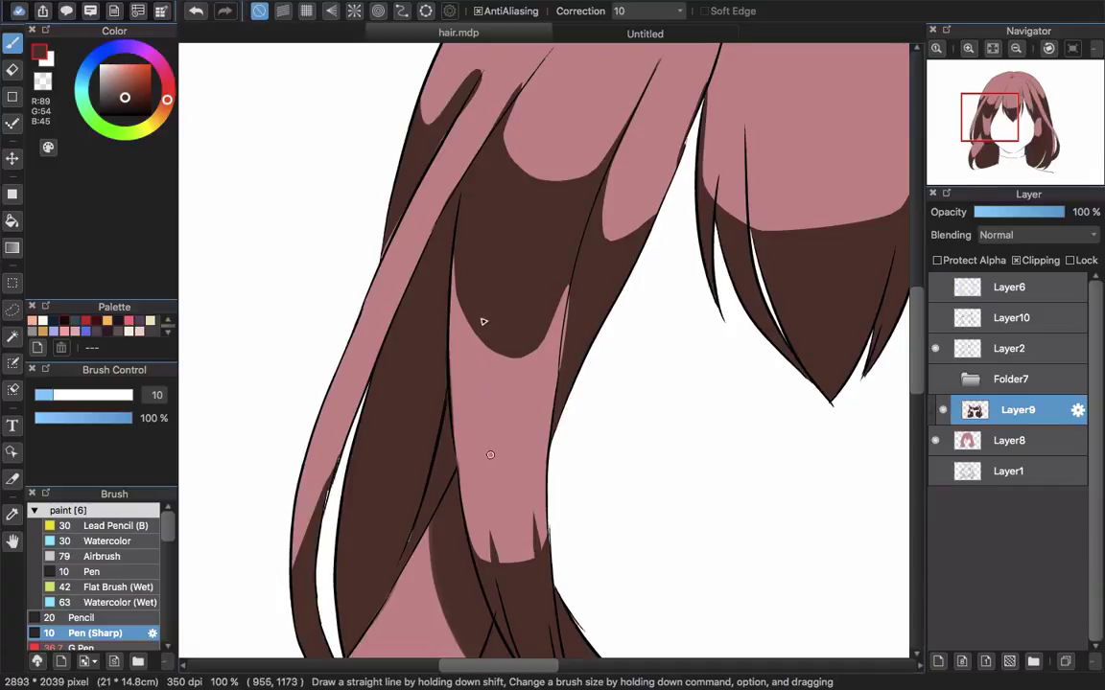
pyautogui.scroll(5, 483, 321)
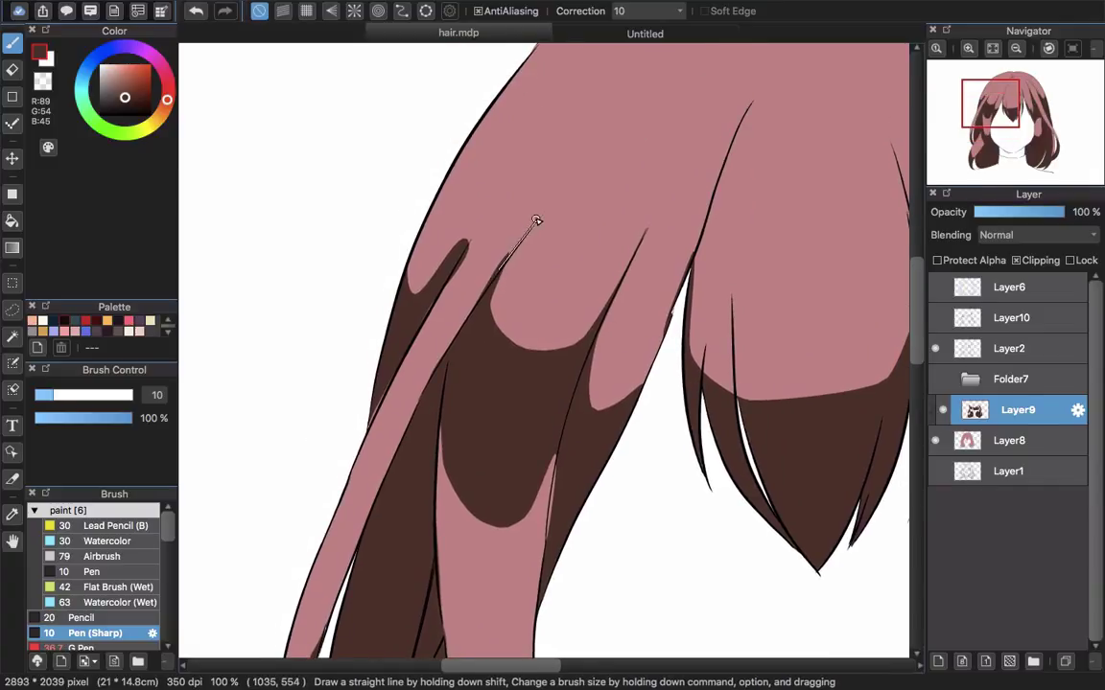
pyautogui.moveTo(448, 360); pyautogui.dragTo(554, 281)
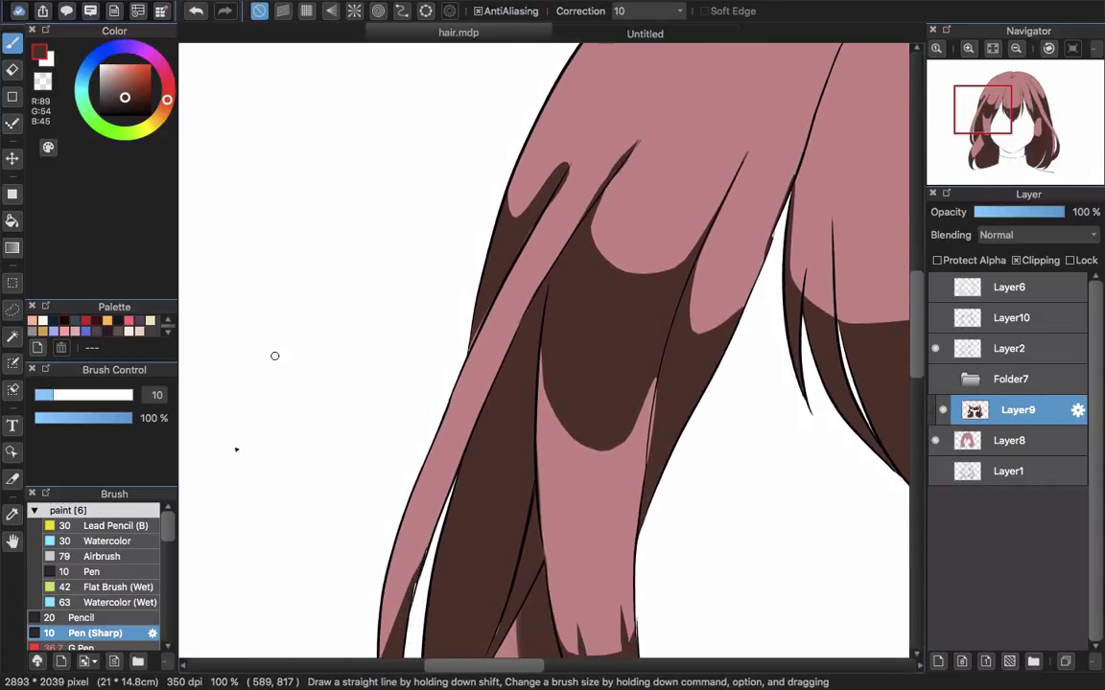
pyautogui.press('e')
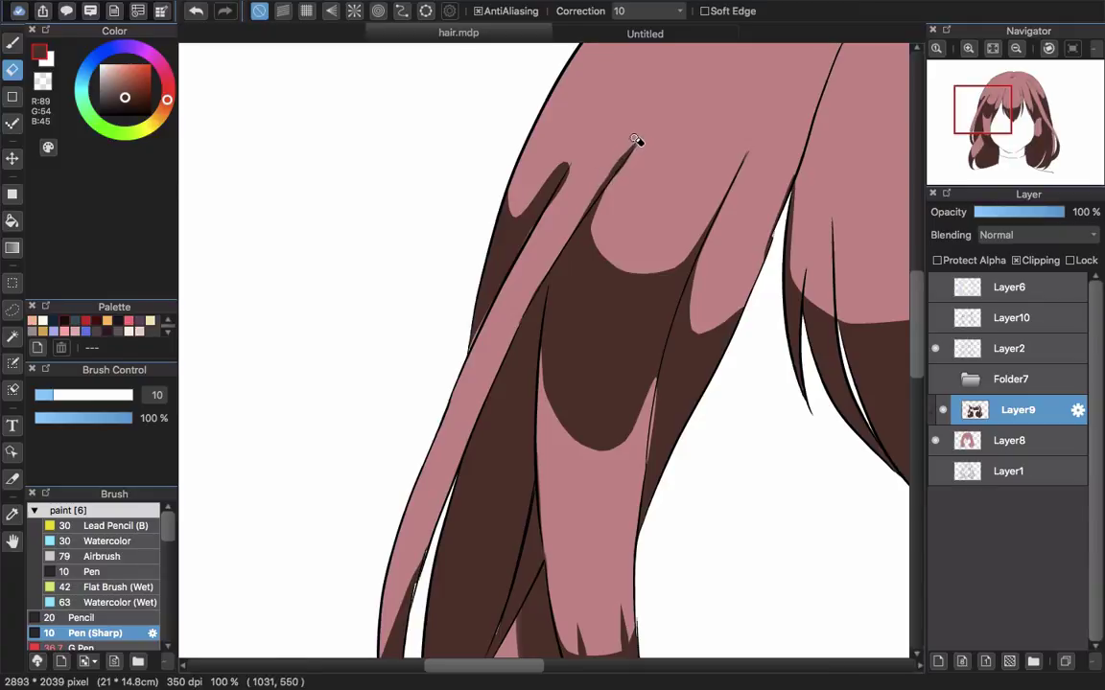
pyautogui.hscroll(-3, 554, 328)
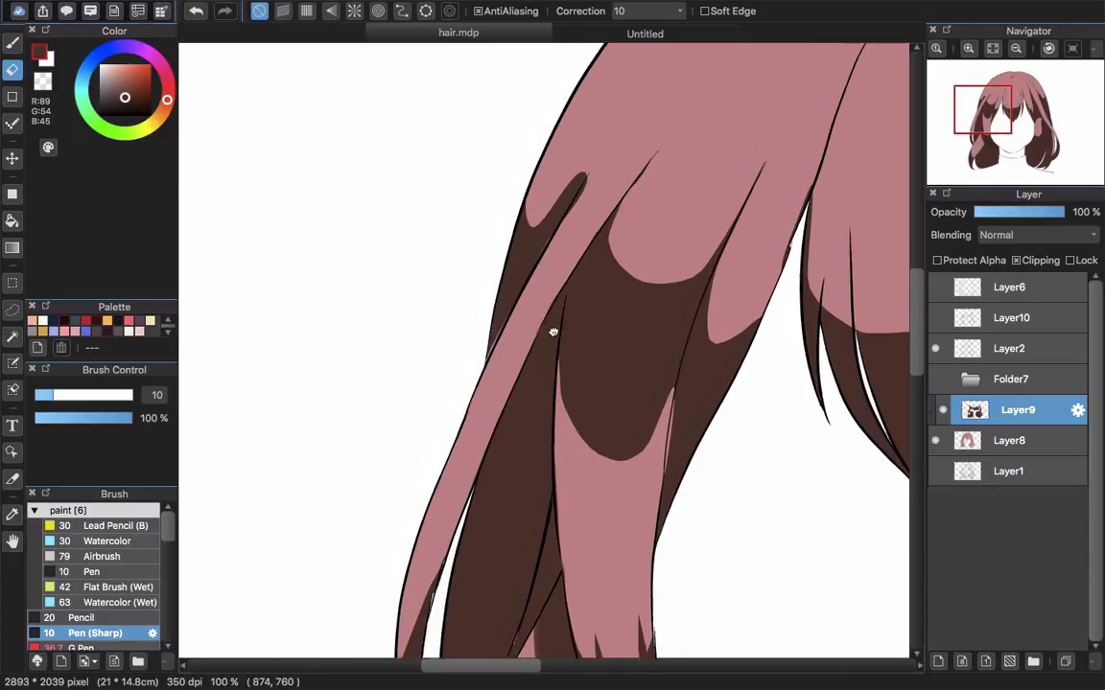
# Erase the rounded tip of the shadow on the outermost left strand so it tapers to a sharp point.
pyautogui.moveTo(580, 278); pyautogui.dragTo(577, 289)
pyautogui.moveTo(482, 392); pyautogui.dragTo(550, 374)
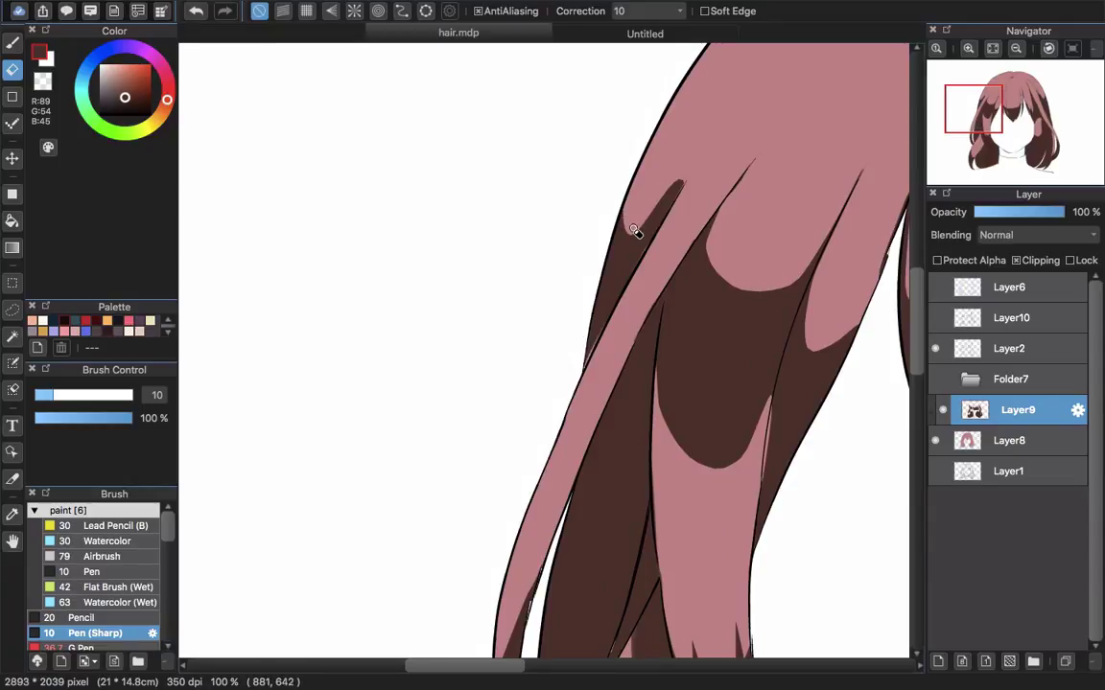
pyautogui.moveTo(634, 231); pyautogui.dragTo(681, 179)
pyautogui.hscroll(5, 691, 180)
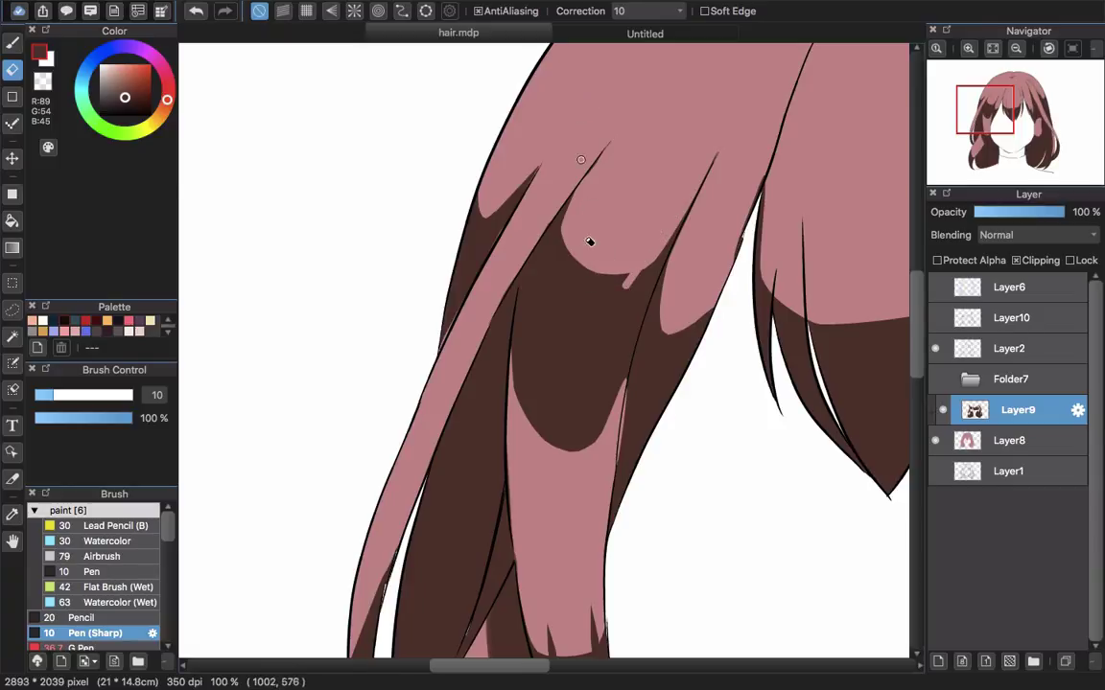
# Undo the last eraser stroke and carve pointed streaks into the left front lock's upper shadow edge with transparent Pen (Sharp).
pyautogui.press('super+z')
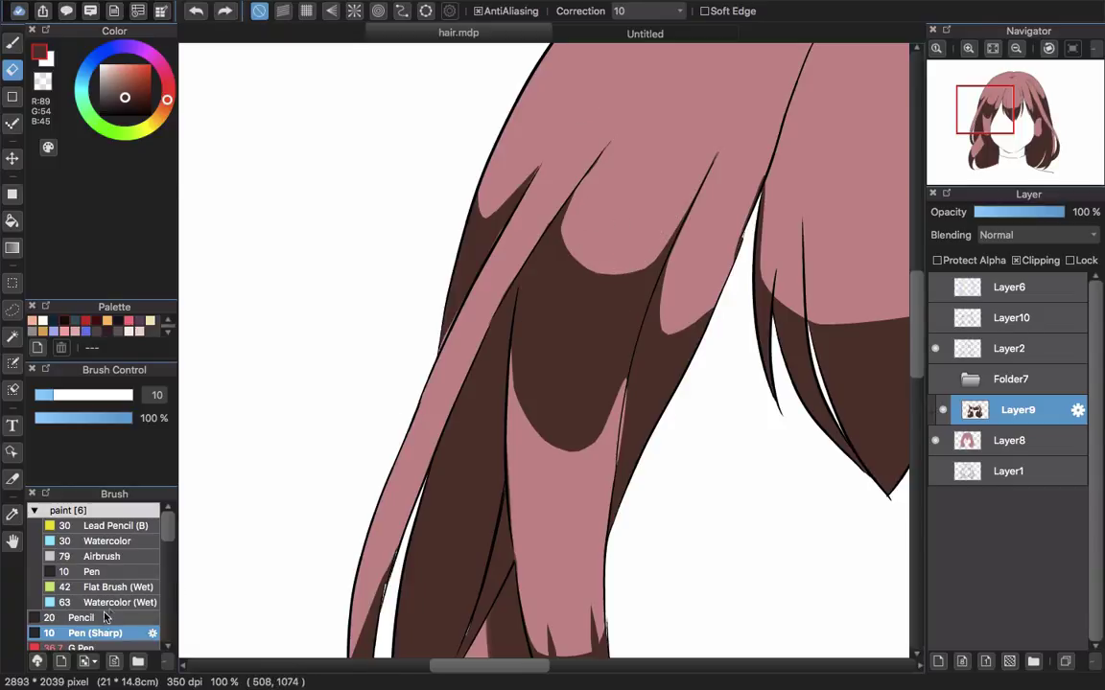
pyautogui.press('v')
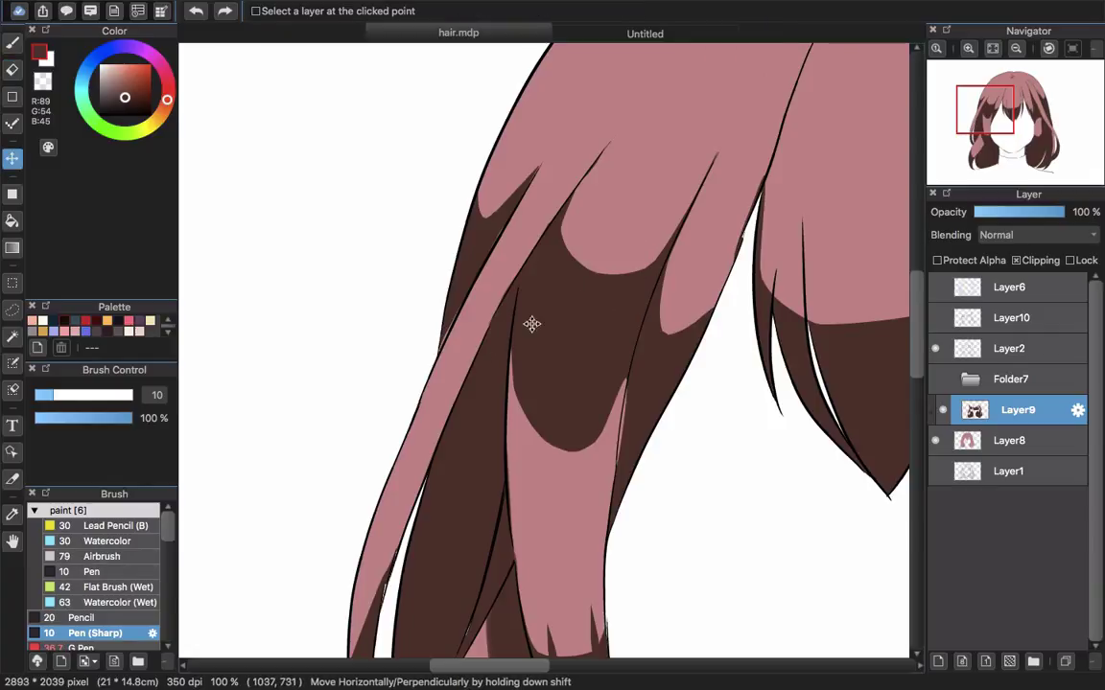
pyautogui.press('b')
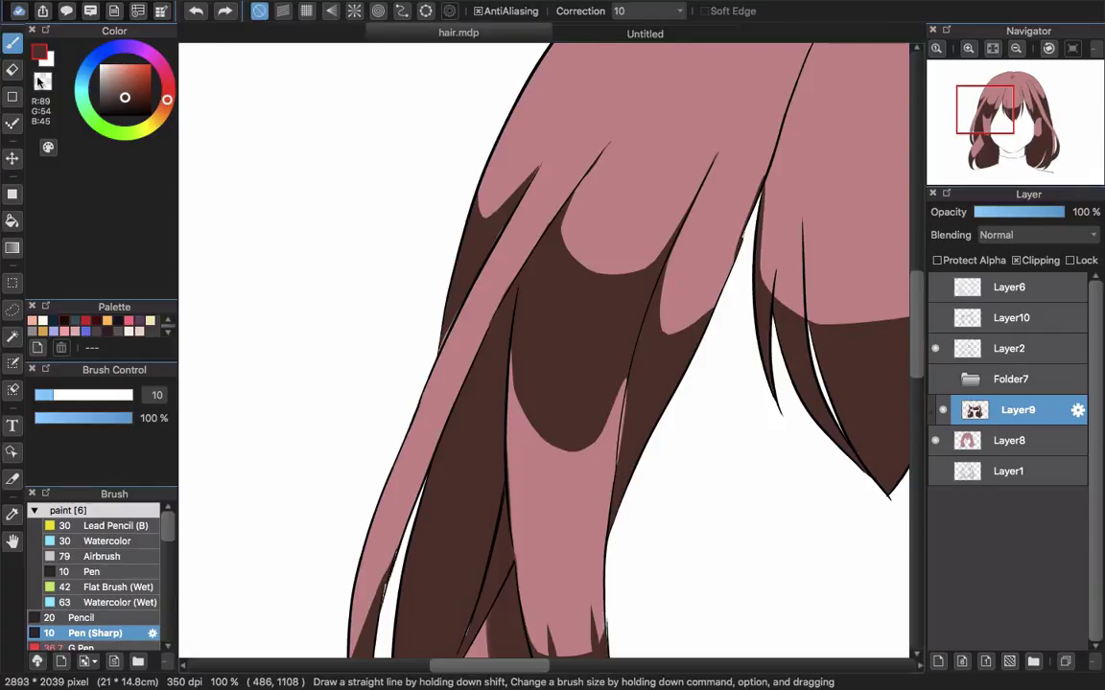
pyautogui.click(42, 81)
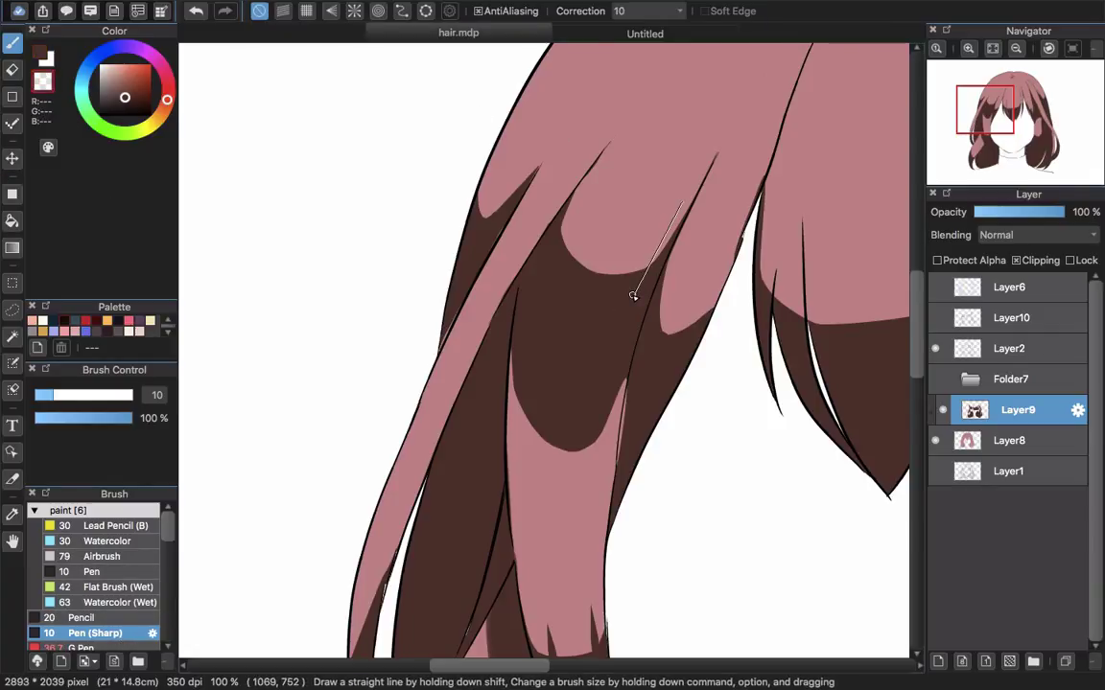
pyautogui.moveTo(633, 296); pyautogui.dragTo(641, 210)
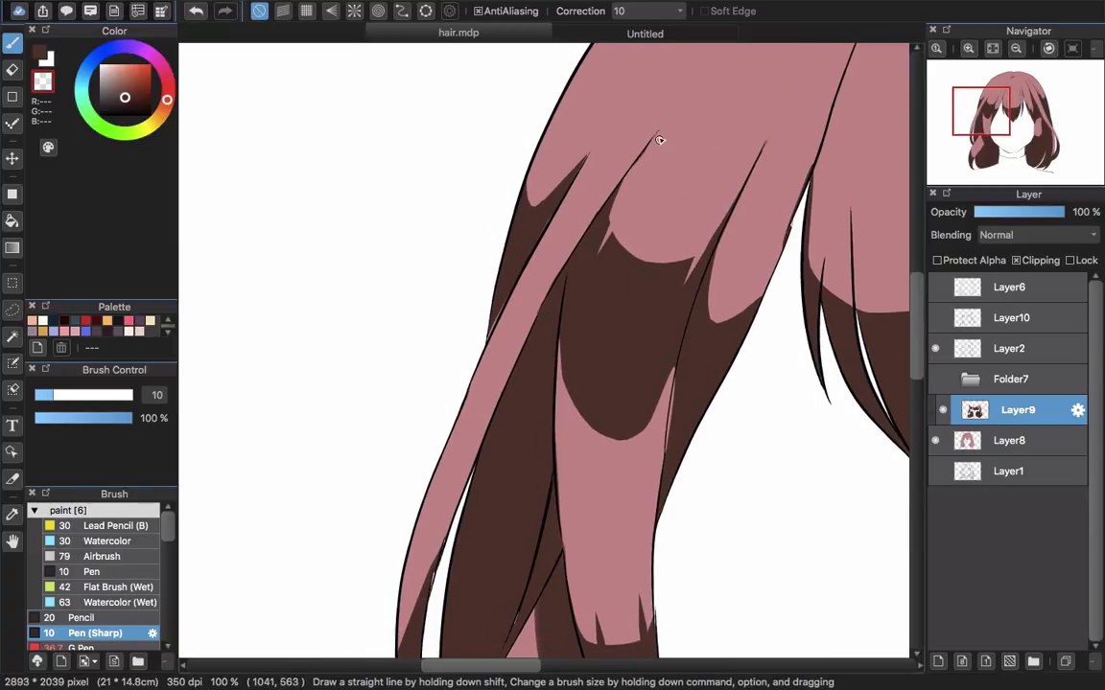
pyautogui.moveTo(624, 188); pyautogui.dragTo(591, 264)
pyautogui.moveTo(657, 446)
pyautogui.mouseDown()
pyautogui.moveTo(686, 210)
pyautogui.moveTo(542, 388)
pyautogui.mouseUp()
# Return to the dark brown colour and paint pointed shadow streaks into the small highlight between the left lock and the bangs.
pyautogui.press('z')
pyautogui.moveTo(561, 329); pyautogui.dragTo(548, 424)
pyautogui.moveTo(561, 372); pyautogui.dragTo(610, 215)
pyautogui.moveTo(726, 98); pyautogui.dragTo(522, 313)
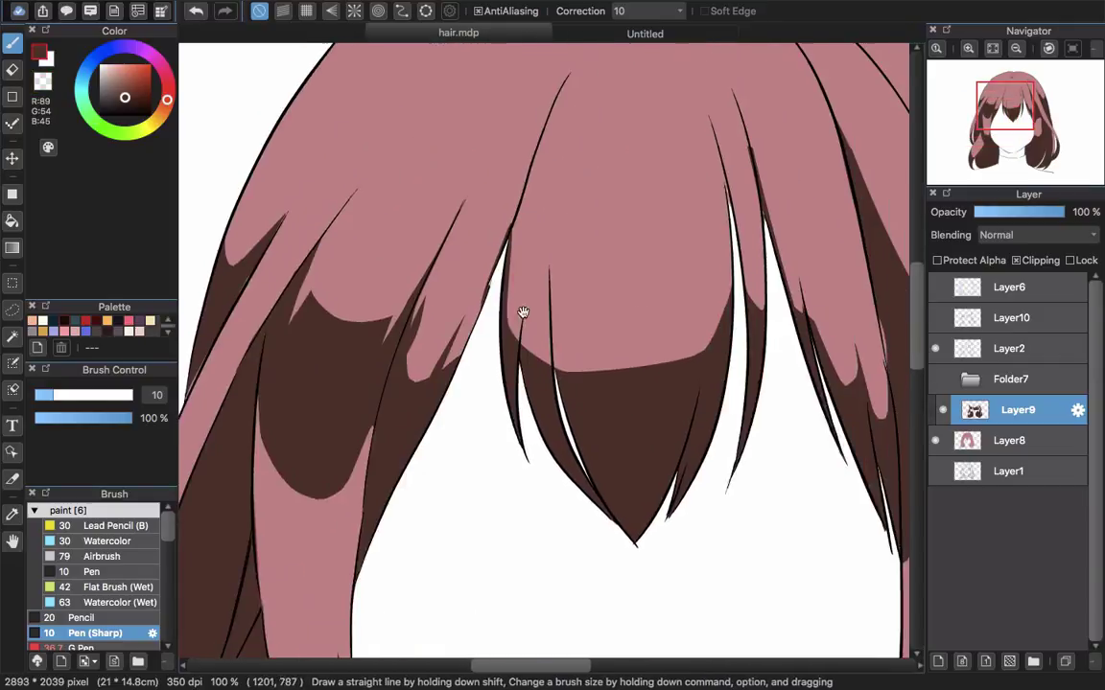
# Paint thin shadow streaks rising from the centre bangs' shadow edge into the pink area.
pyautogui.moveTo(708, 249)
pyautogui.mouseDown()
pyautogui.moveTo(594, 198)
pyautogui.moveTo(589, 299)
pyautogui.mouseUp()
pyautogui.moveTo(405, 303)
pyautogui.mouseDown()
pyautogui.moveTo(510, 389)
pyautogui.moveTo(514, 351)
pyautogui.mouseUp()
pyautogui.moveTo(503, 279); pyautogui.dragTo(529, 354)
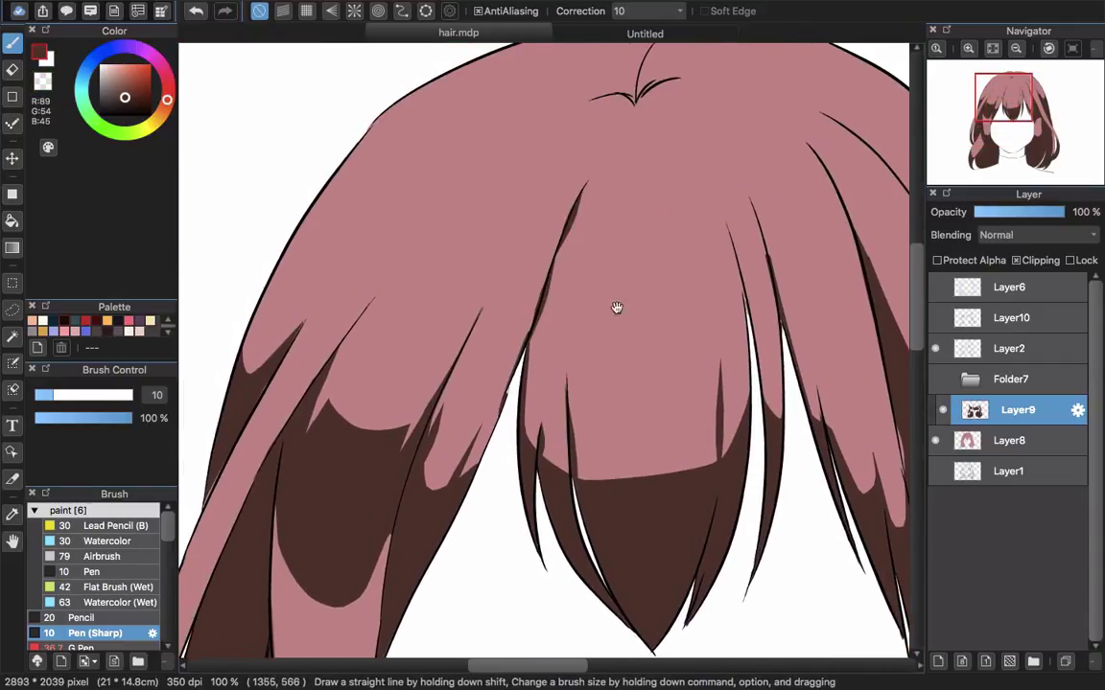
# Add tapered shadow strokes along the crease lines that bound the centre bangs.
pyautogui.moveTo(617, 308); pyautogui.dragTo(601, 333)
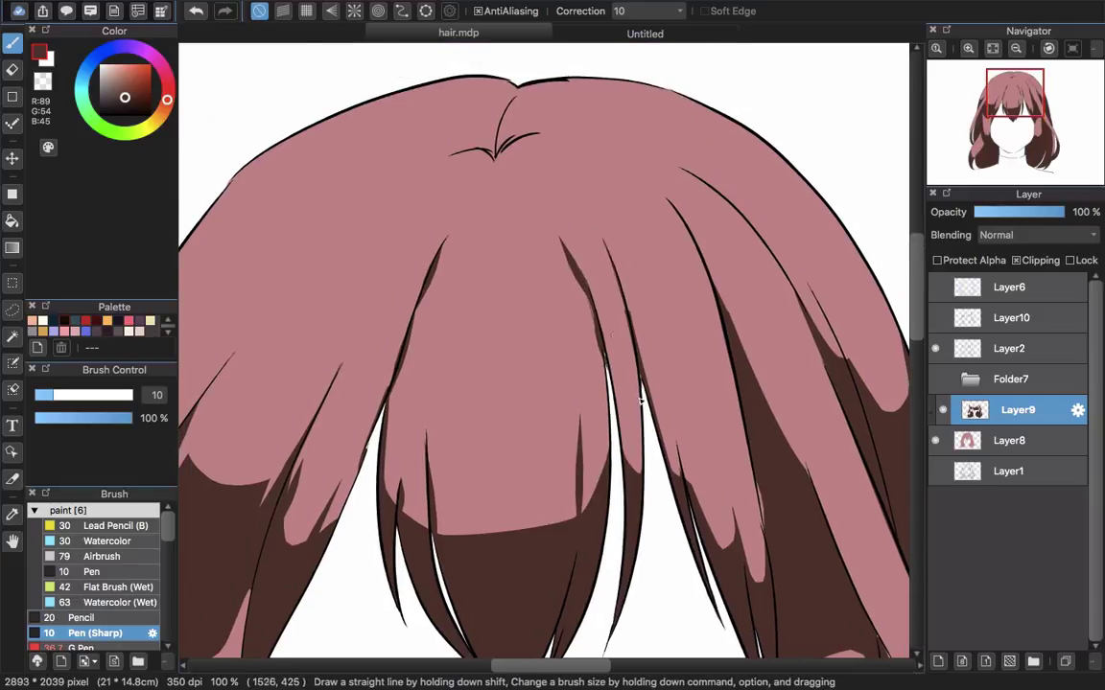
pyautogui.moveTo(428, 283)
pyautogui.mouseDown()
pyautogui.moveTo(525, 298)
pyautogui.moveTo(512, 336)
pyautogui.mouseUp()
pyautogui.moveTo(499, 376); pyautogui.dragTo(526, 301)
pyautogui.moveTo(499, 464); pyautogui.dragTo(534, 239)
# Paint a thin shadow along the crease line above the left front lock.
pyautogui.press('super+minus')
pyautogui.press('super+minus')
pyautogui.press('super+plus')
pyautogui.press('super+plus')
pyautogui.moveTo(470, 218); pyautogui.dragTo(397, 328)
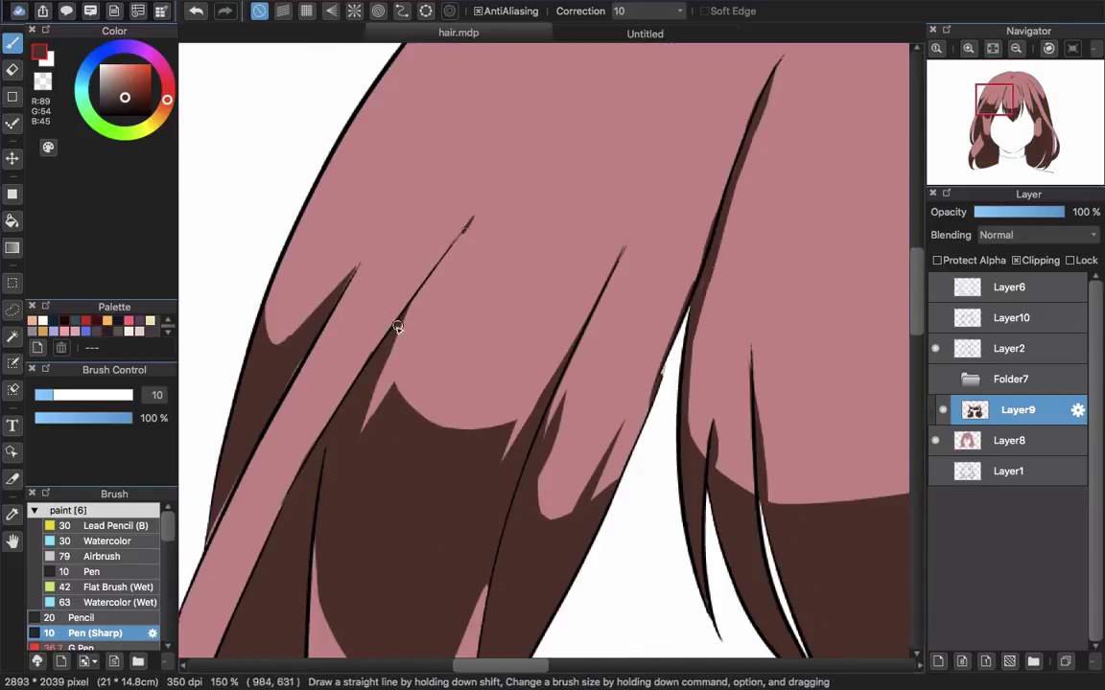
# Paint shadow streaks along the strand edges to the right of the centre bangs, undoing one stray stroke.
pyautogui.press('super+minus')
pyautogui.press('super+minus')
pyautogui.press('super+plus')
pyautogui.press('super+plus')
pyautogui.moveTo(709, 174)
pyautogui.mouseDown()
pyautogui.moveTo(601, 183)
pyautogui.moveTo(715, 427)
pyautogui.mouseUp()
pyautogui.press('super+z')
pyautogui.moveTo(612, 195); pyautogui.dragTo(689, 365)
pyautogui.moveTo(647, 274); pyautogui.dragTo(684, 372)
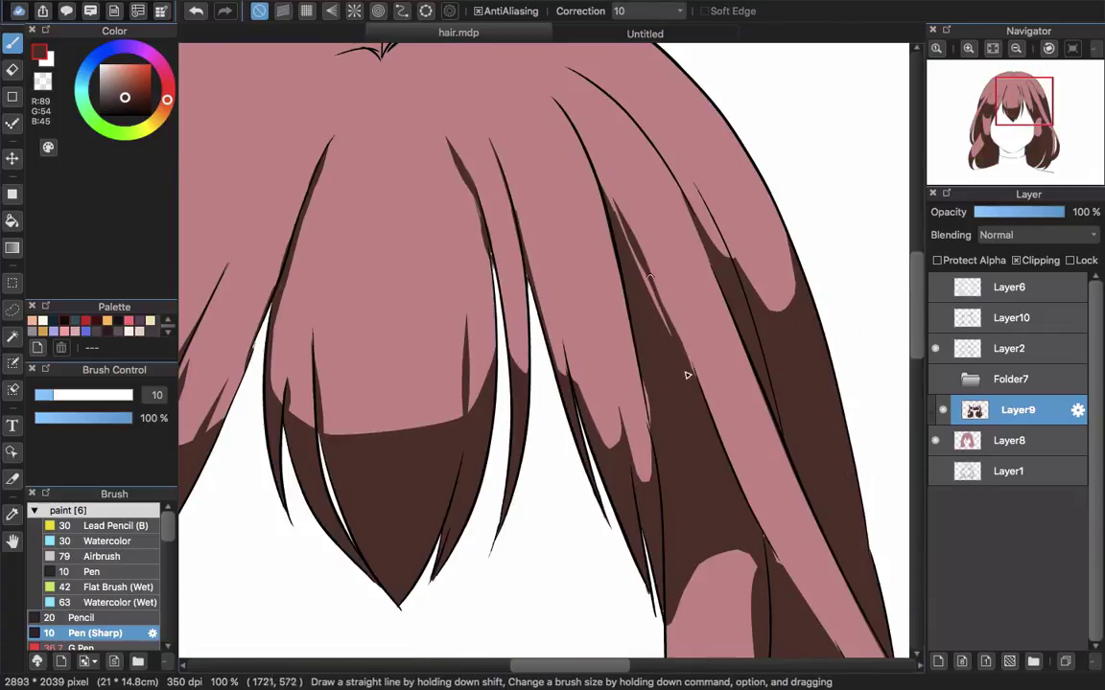
pyautogui.moveTo(684, 316); pyautogui.dragTo(725, 410)
pyautogui.moveTo(727, 276); pyautogui.dragTo(779, 364)
# Paint small fanned shadow strokes around the hair parting at the crown.
pyautogui.moveTo(575, 288); pyautogui.dragTo(704, 390)
pyautogui.moveTo(594, 228); pyautogui.dragTo(553, 248)
pyautogui.moveTo(575, 190); pyautogui.dragTo(552, 249)
pyautogui.moveTo(518, 249); pyautogui.dragTo(552, 255)
pyautogui.moveTo(536, 213); pyautogui.dragTo(552, 251)
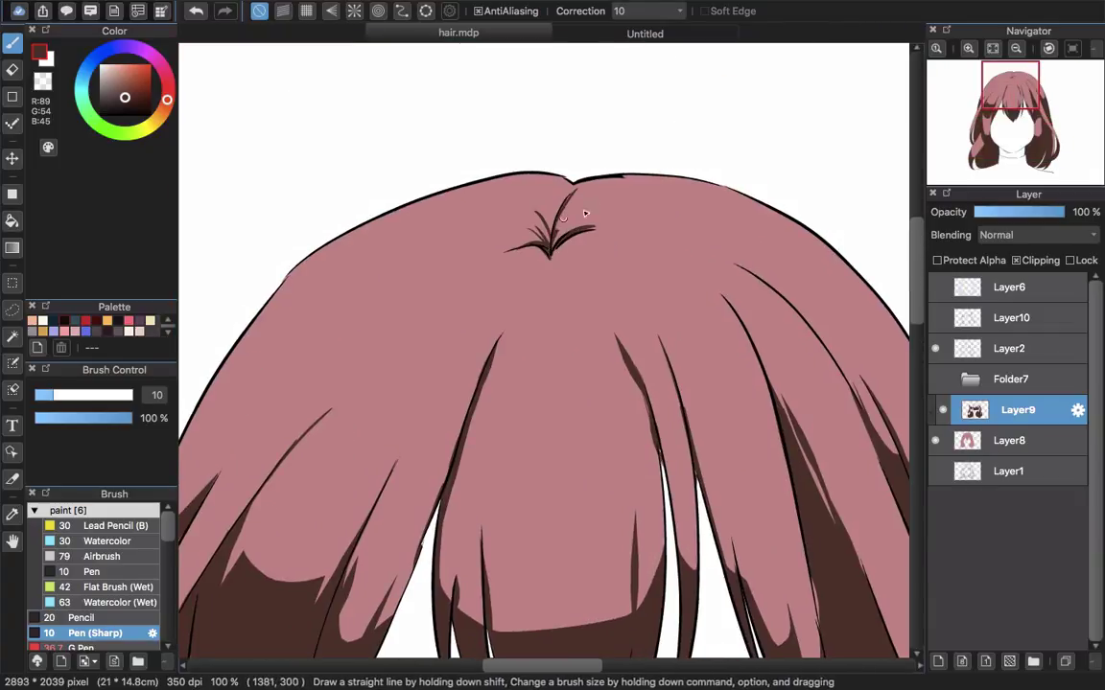
pyautogui.moveTo(587, 207); pyautogui.dragTo(555, 238)
pyautogui.moveTo(553, 251); pyautogui.dragTo(595, 167)
pyautogui.moveTo(641, 210); pyautogui.dragTo(600, 169)
# On Layer8, sample the base pink and touch up the lower left hair with the Pen brush at size 45.
pyautogui.press('super+minus')
pyautogui.press('super+minus')
pyautogui.press('super+minus')
pyautogui.press('super+minus')
pyautogui.moveTo(446, 559); pyautogui.dragTo(552, 408)
pyautogui.scroll(3, 550, 409)
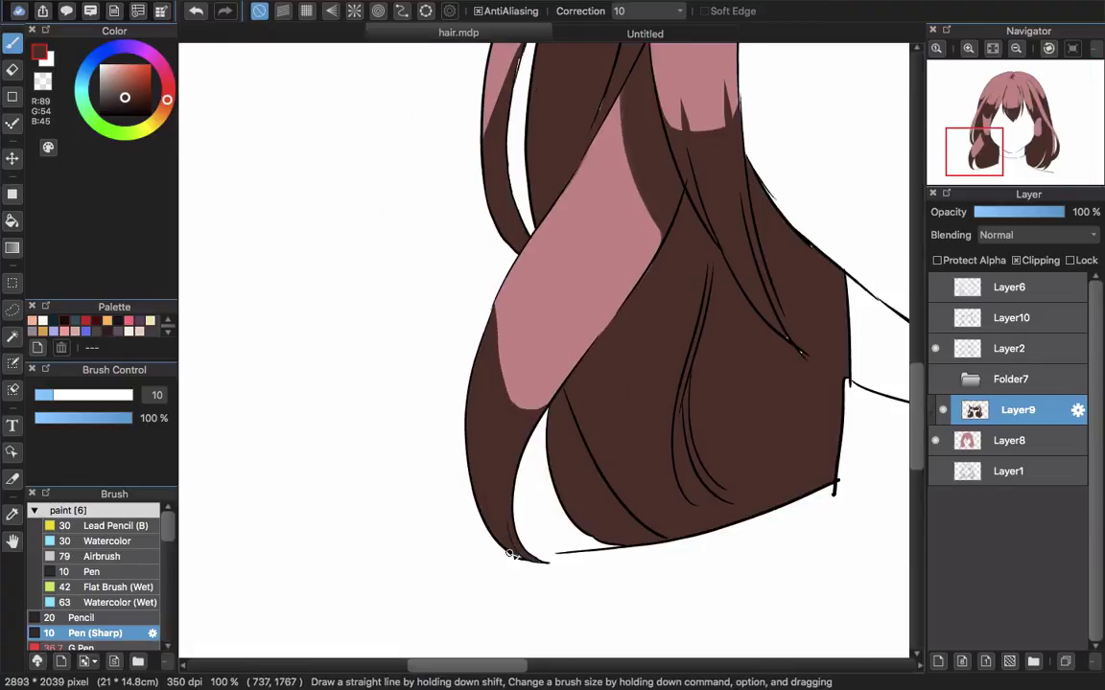
pyautogui.moveTo(834, 322); pyautogui.dragTo(706, 353)
pyautogui.click(1007, 440)
pyautogui.keyDown('alt'); pyautogui.click(431, 359); pyautogui.keyUp('alt')
pyautogui.click(118, 587)
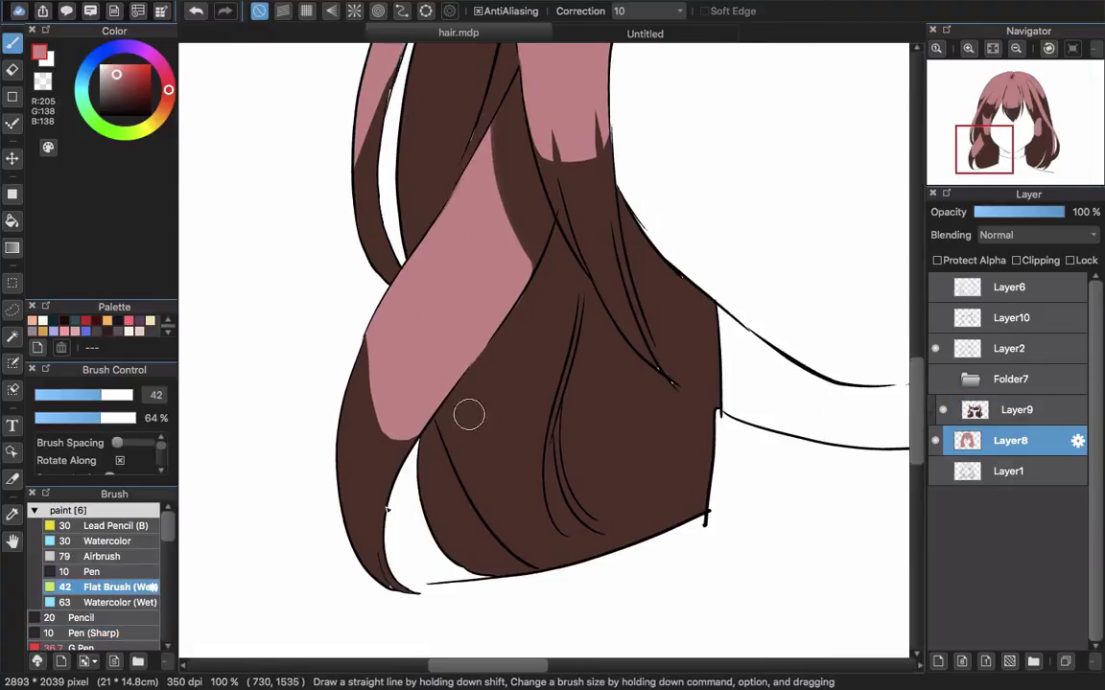
pyautogui.click(96, 571)
pyautogui.click(104, 396)
pyautogui.moveTo(443, 86); pyautogui.dragTo(539, 226)
# Continue touching up Layer8's base pink on the right side of the hair, reducing the Pen size to 25.
pyautogui.moveTo(854, 203); pyautogui.dragTo(532, 323)
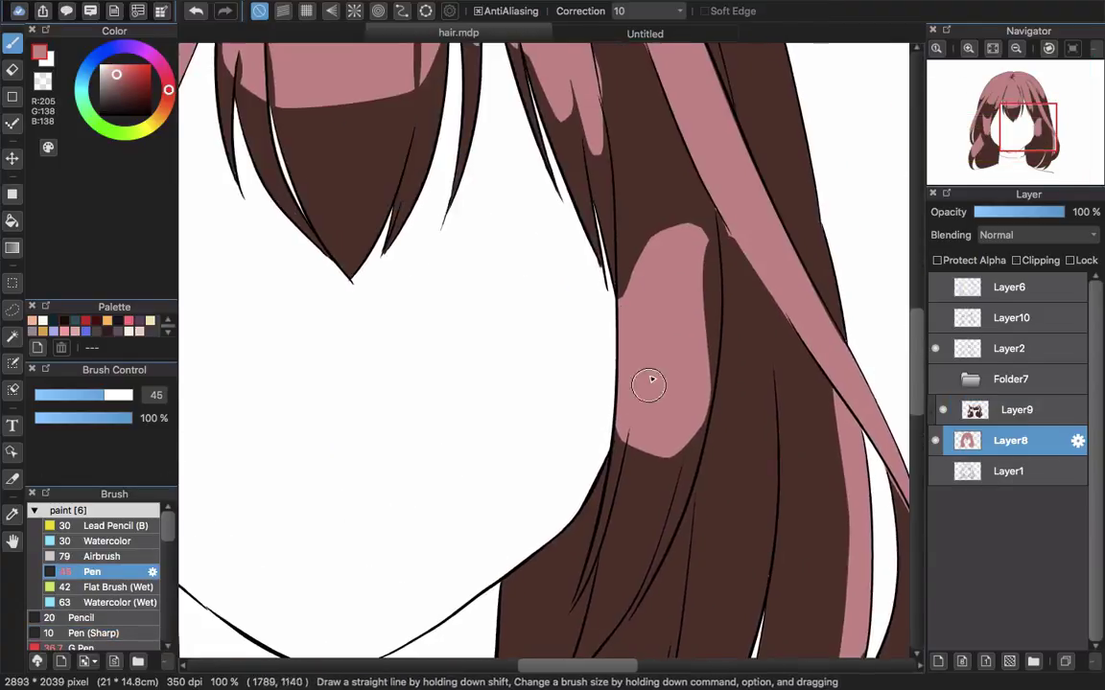
pyautogui.moveTo(692, 624); pyautogui.dragTo(621, 279)
pyautogui.click(83, 395)
pyautogui.moveTo(575, 460); pyautogui.dragTo(646, 391)
pyautogui.moveTo(317, 144); pyautogui.dragTo(767, 498)
# Return to Layer9 and refine the shadow edges around the left front lock, undoing one stroke.
pyautogui.click(1016, 410)
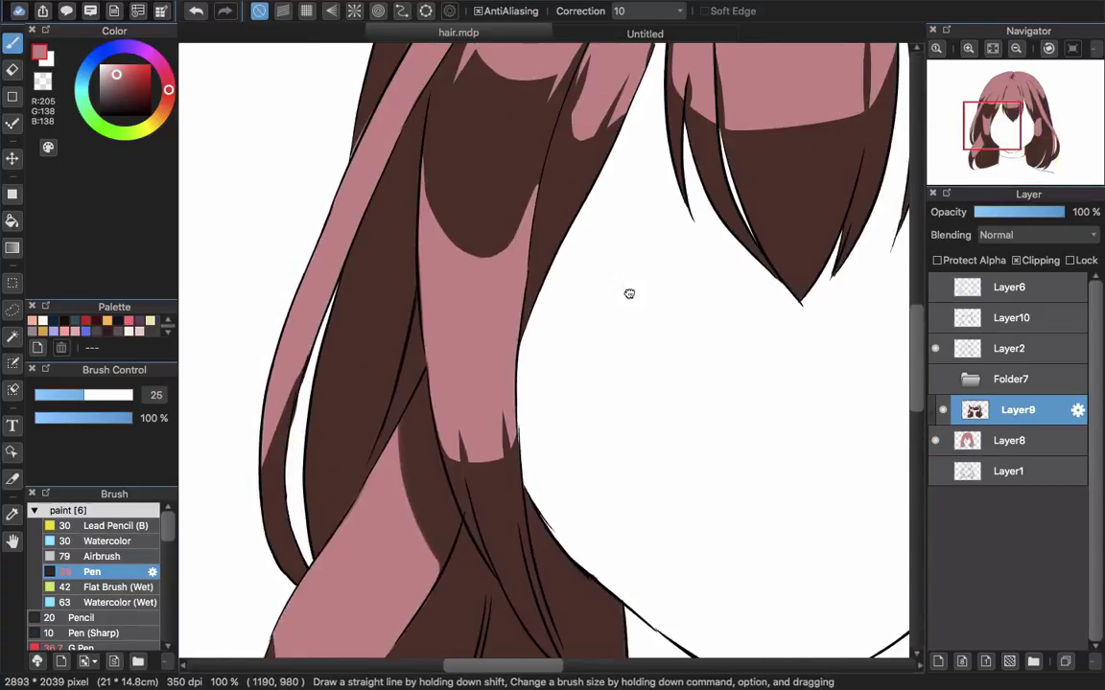
pyautogui.moveTo(629, 294); pyautogui.dragTo(576, 441)
pyautogui.press('z')
pyautogui.moveTo(424, 203); pyautogui.dragTo(479, 234)
pyautogui.moveTo(452, 617); pyautogui.dragTo(462, 305)
pyautogui.moveTo(472, 318); pyautogui.dragTo(477, 378)
pyautogui.press('super+z')
pyautogui.moveTo(413, 336); pyautogui.dragTo(414, 357)
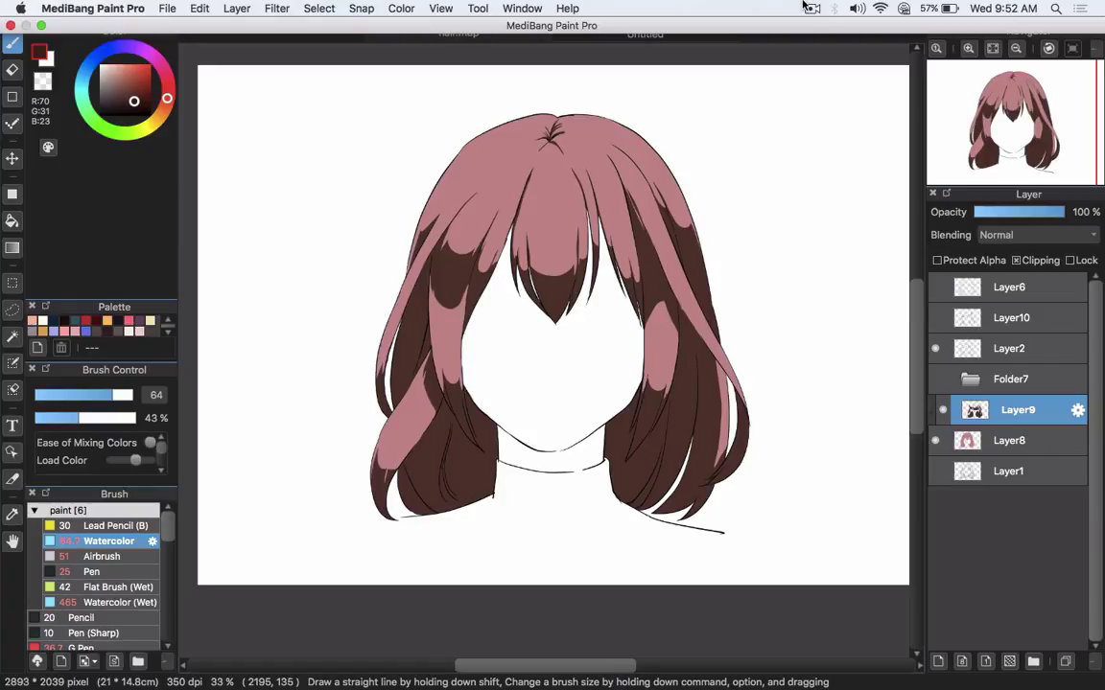
# Recolour Layer9's shadows with Hue Saturation Brightness, lowering saturation to 54%, shifting the hue negative and raising brightness for a muted plum.
pyautogui.press('super+u')
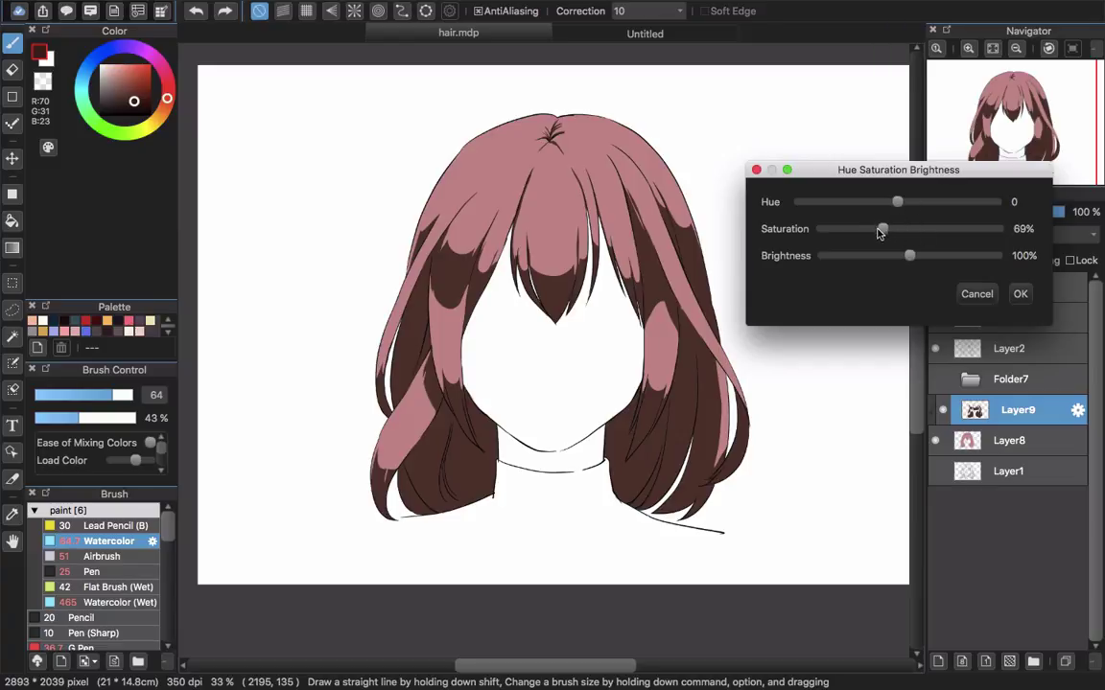
pyautogui.moveTo(927, 261); pyautogui.dragTo(942, 257)
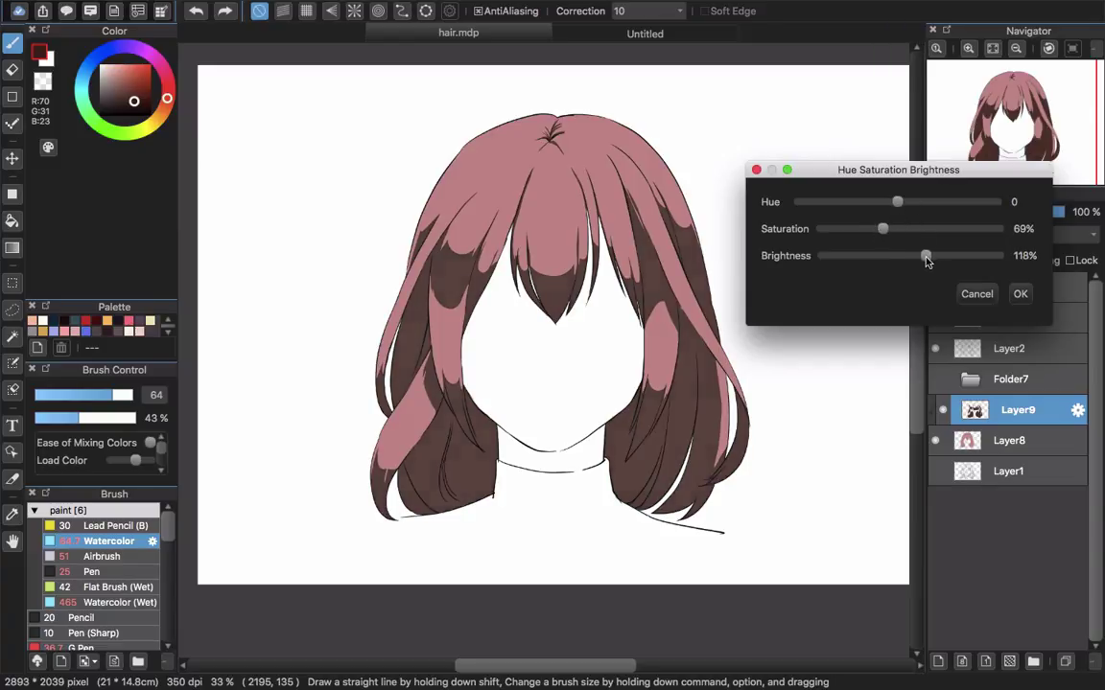
pyautogui.moveTo(882, 230)
pyautogui.mouseDown()
pyautogui.moveTo(869, 231)
pyautogui.moveTo(907, 204)
pyautogui.moveTo(892, 206)
pyautogui.mouseUp()
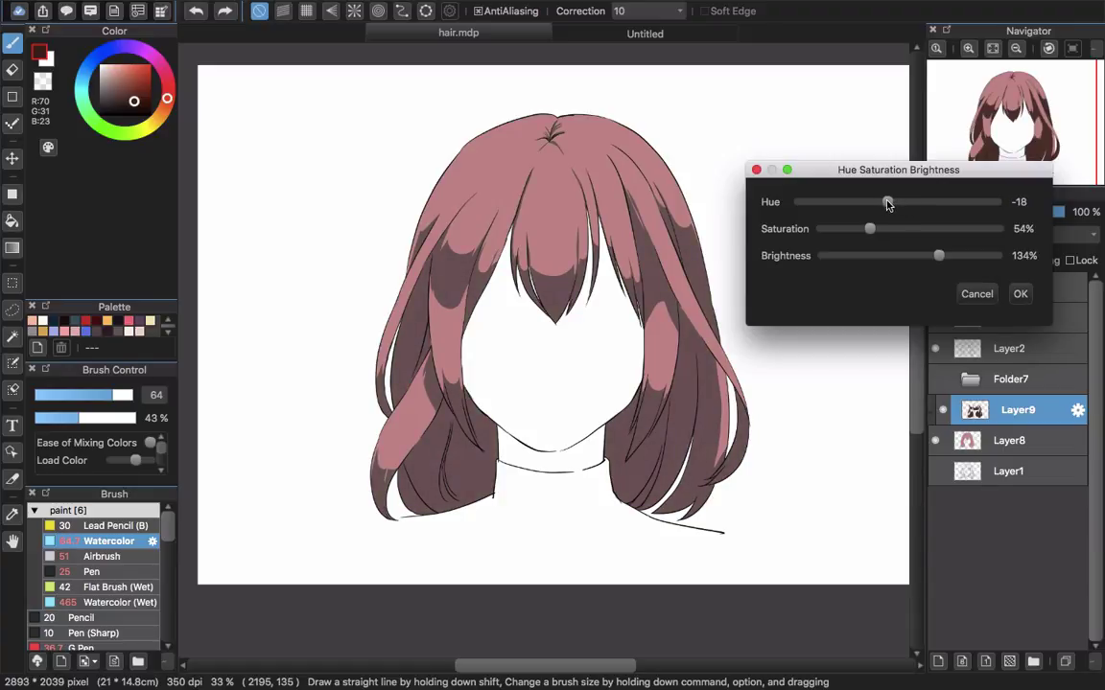
pyautogui.moveTo(887, 204); pyautogui.dragTo(884, 206)
pyautogui.moveTo(939, 256); pyautogui.dragTo(946, 257)
pyautogui.moveTo(878, 210)
pyautogui.mouseDown()
pyautogui.moveTo(861, 205)
pyautogui.moveTo(911, 230)
pyautogui.moveTo(890, 203)
pyautogui.moveTo(888, 235)
pyautogui.moveTo(880, 209)
pyautogui.mouseUp()
pyautogui.click(1020, 293)
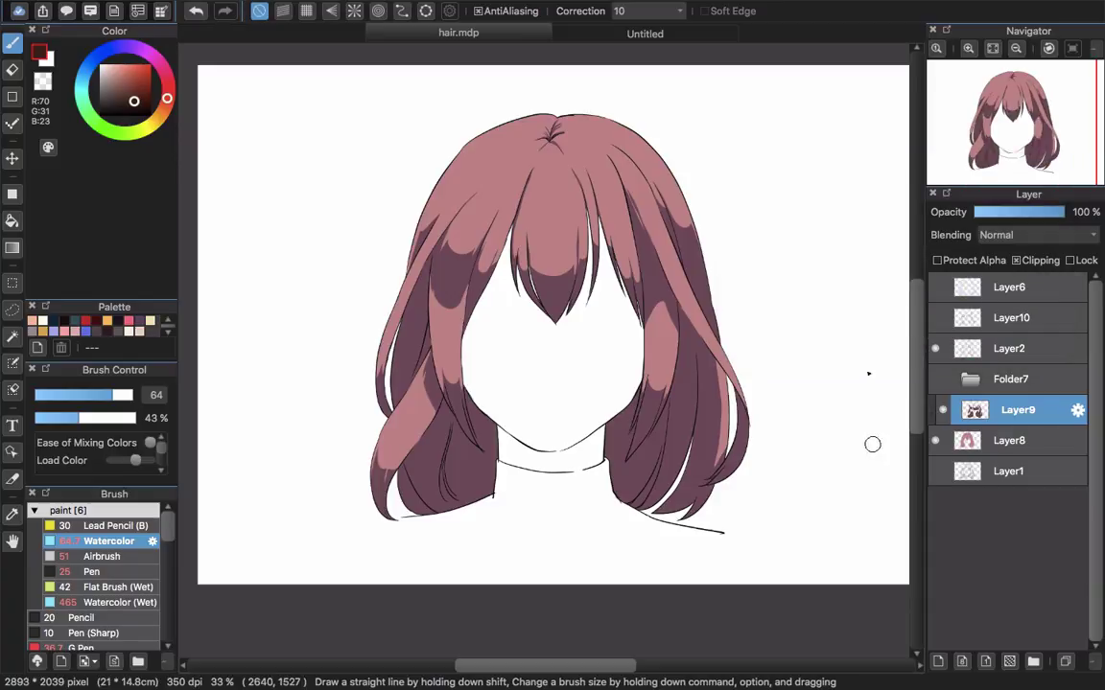
# Protect Layer9's alpha and try dark brown Watercolor strokes at size 18 in the gap behind the left front lock.
pyautogui.click(991, 261)
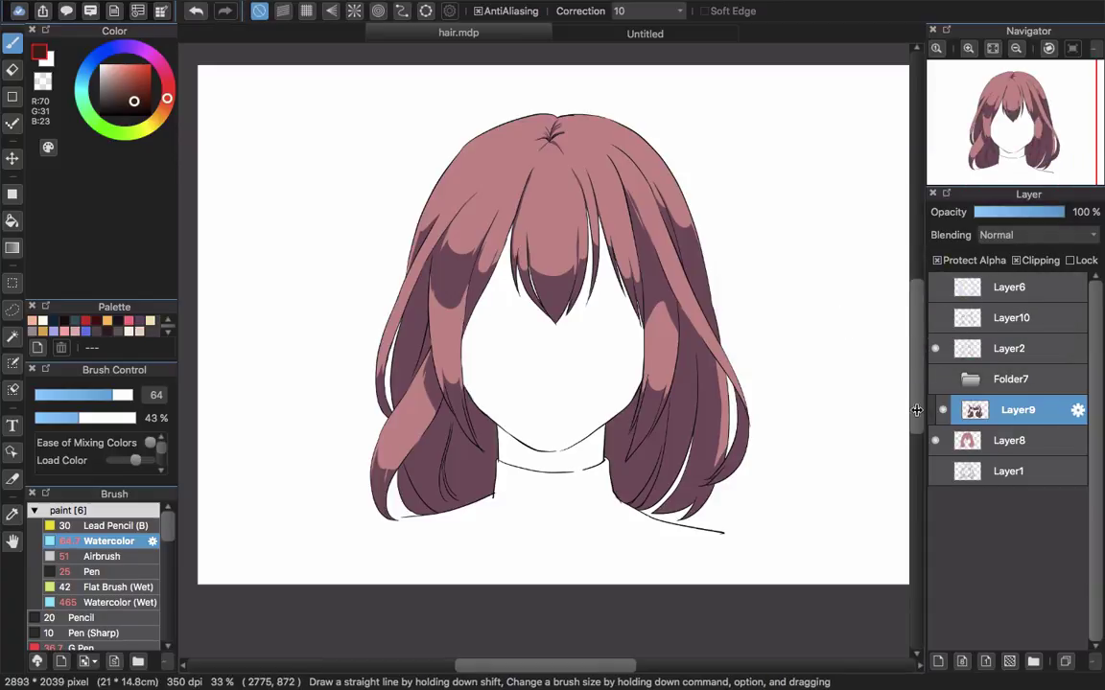
pyautogui.scroll(3, 436, 271)
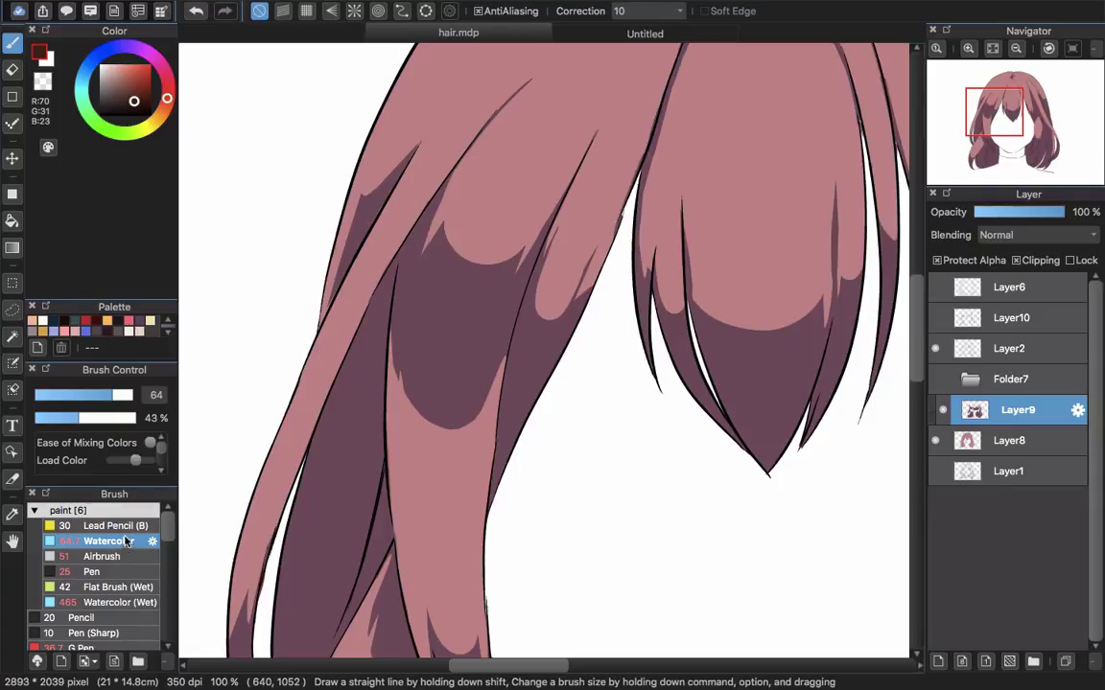
pyautogui.moveTo(470, 298)
pyautogui.mouseDown()
pyautogui.moveTo(364, 297)
pyautogui.moveTo(394, 277)
pyautogui.moveTo(384, 260)
pyautogui.mouseUp()
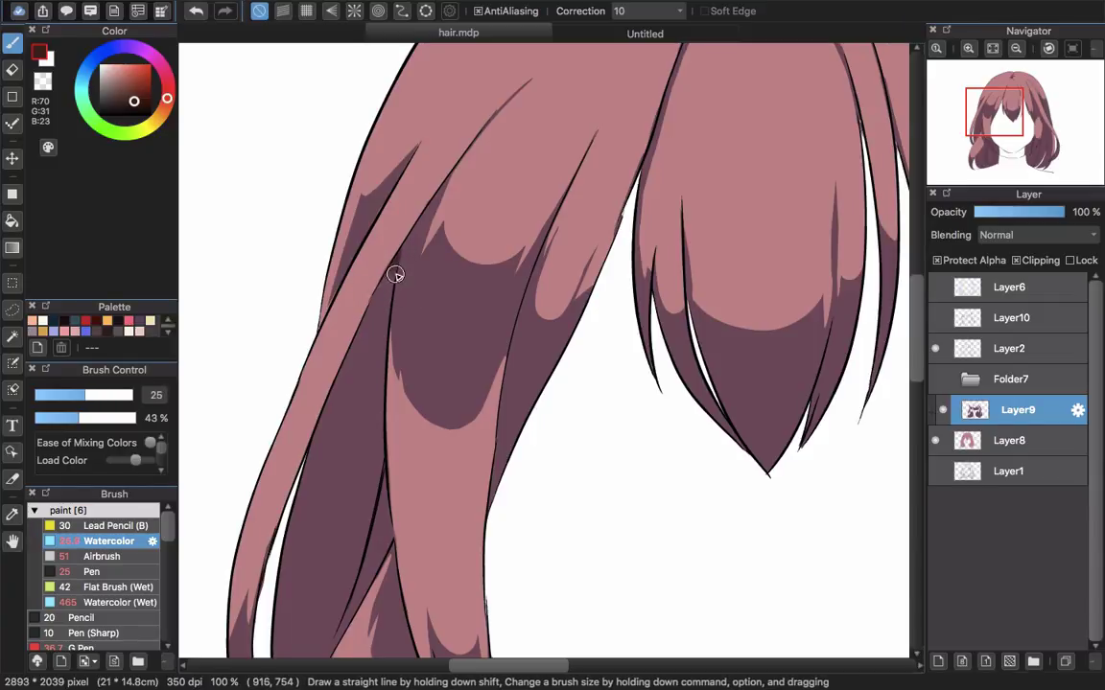
pyautogui.press('super+z')
pyautogui.moveTo(419, 276)
pyautogui.mouseDown()
pyautogui.moveTo(400, 260)
pyautogui.moveTo(395, 269)
pyautogui.moveTo(397, 259)
pyautogui.moveTo(390, 303)
pyautogui.mouseUp()
pyautogui.moveTo(346, 547); pyautogui.dragTo(419, 167)
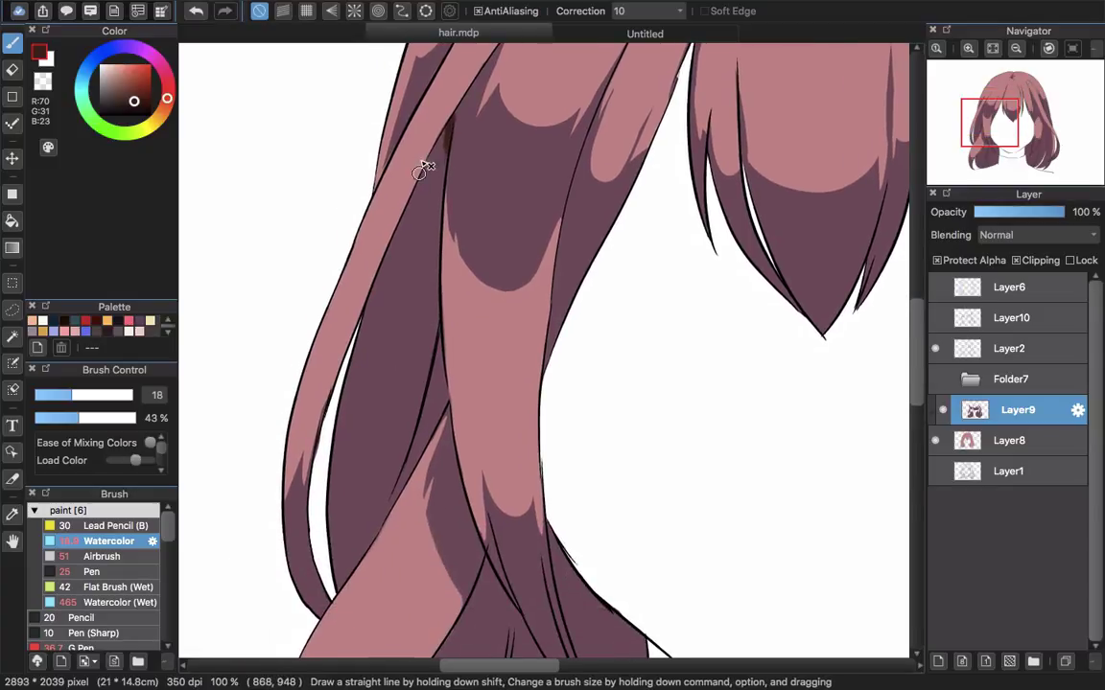
pyautogui.moveTo(410, 239); pyautogui.dragTo(410, 316)
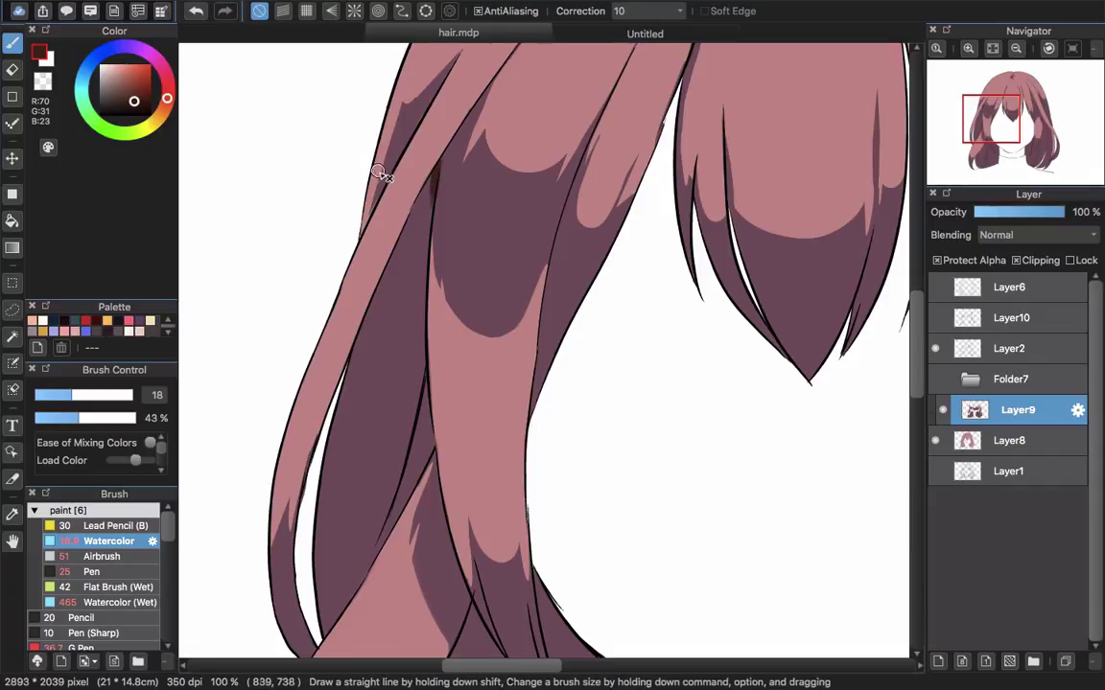
# Try filling the inner hair section behind the left front lock with dark red, RGB 70, 27, 29.
pyautogui.keyDown('alt'); pyautogui.click(464, 215); pyautogui.keyUp('alt')
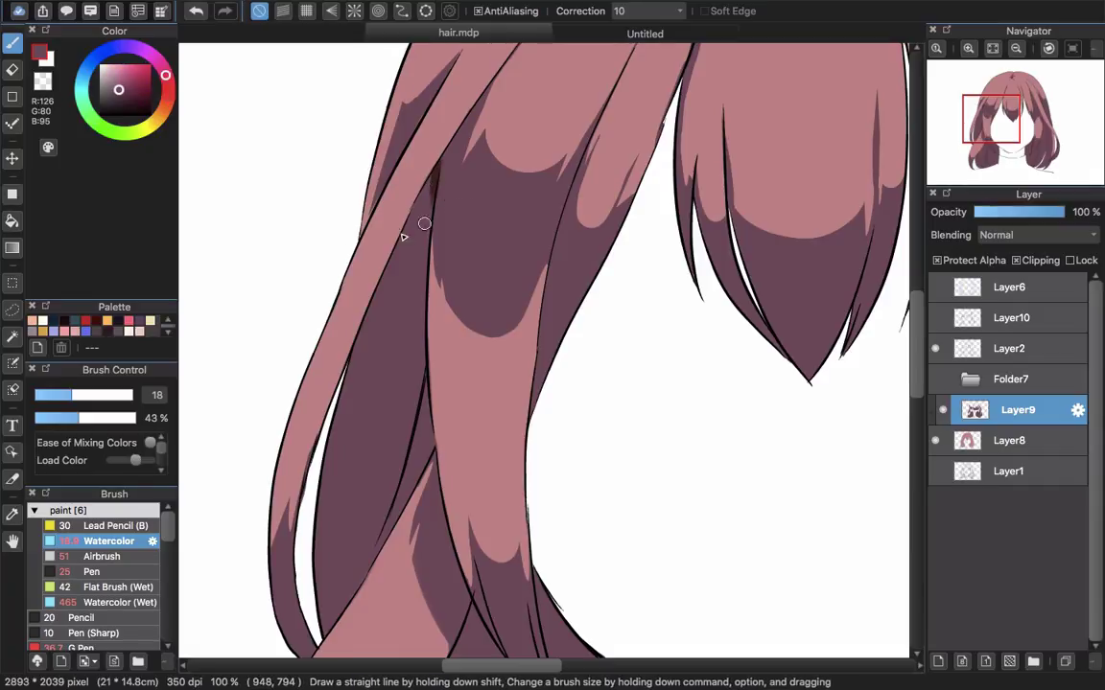
pyautogui.moveTo(134, 100); pyautogui.dragTo(131, 100)
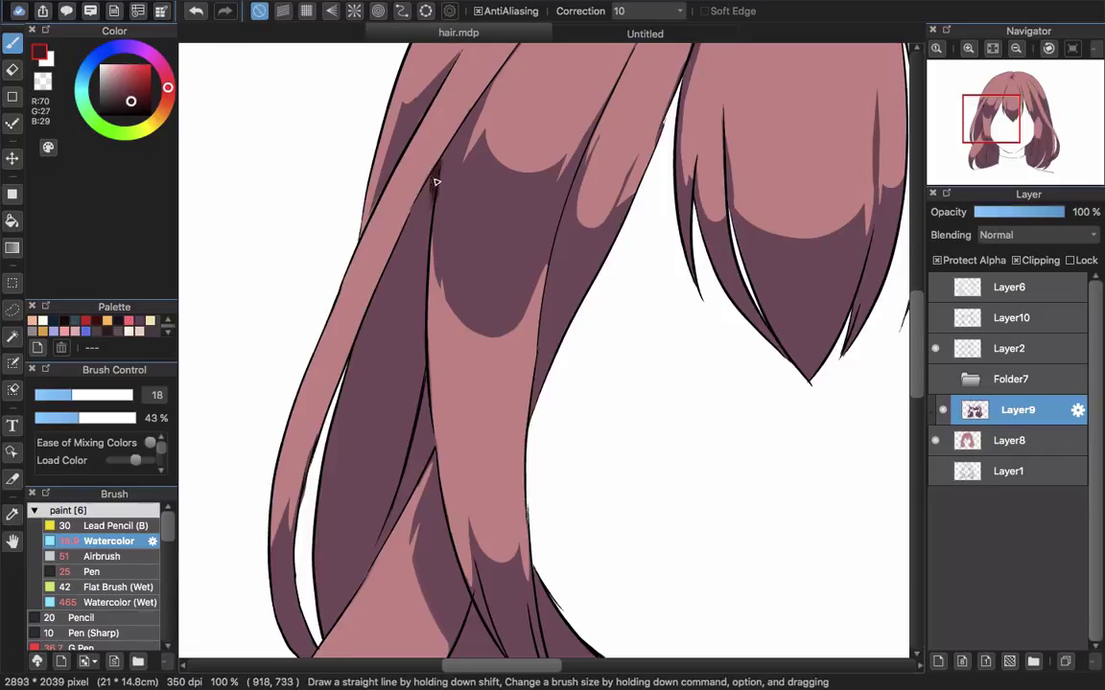
pyautogui.press('g')
pyautogui.click(407, 393)
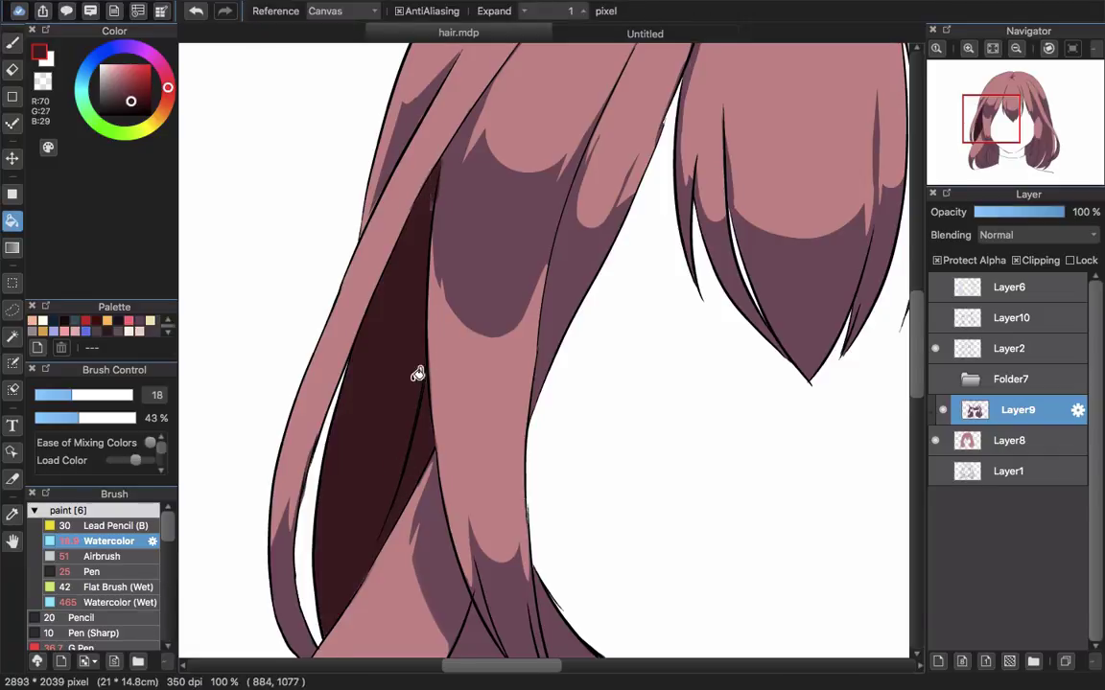
pyautogui.press('b')
pyautogui.scroll(2, 414, 263)
pyautogui.scroll(-5, 422, 378)
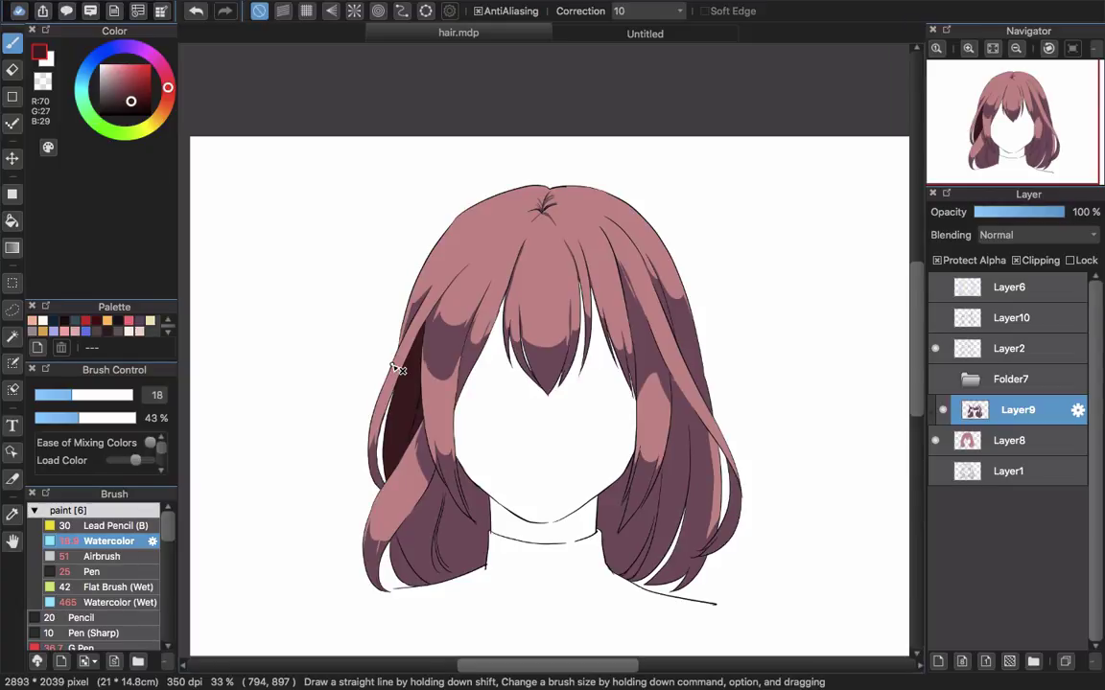
pyautogui.scroll(1, 391, 376)
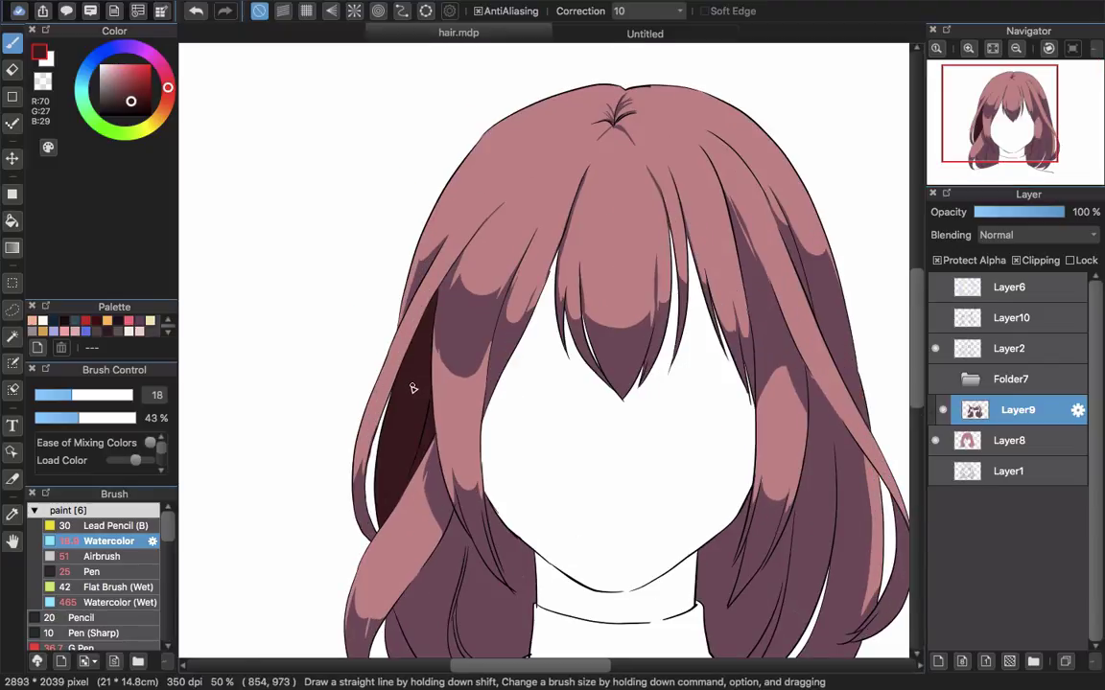
# Select the dark-filled inner section, try shifting it to brown with Hue Saturation Brightness, and deselect it.
pyautogui.press('w')
pyautogui.click(422, 450)
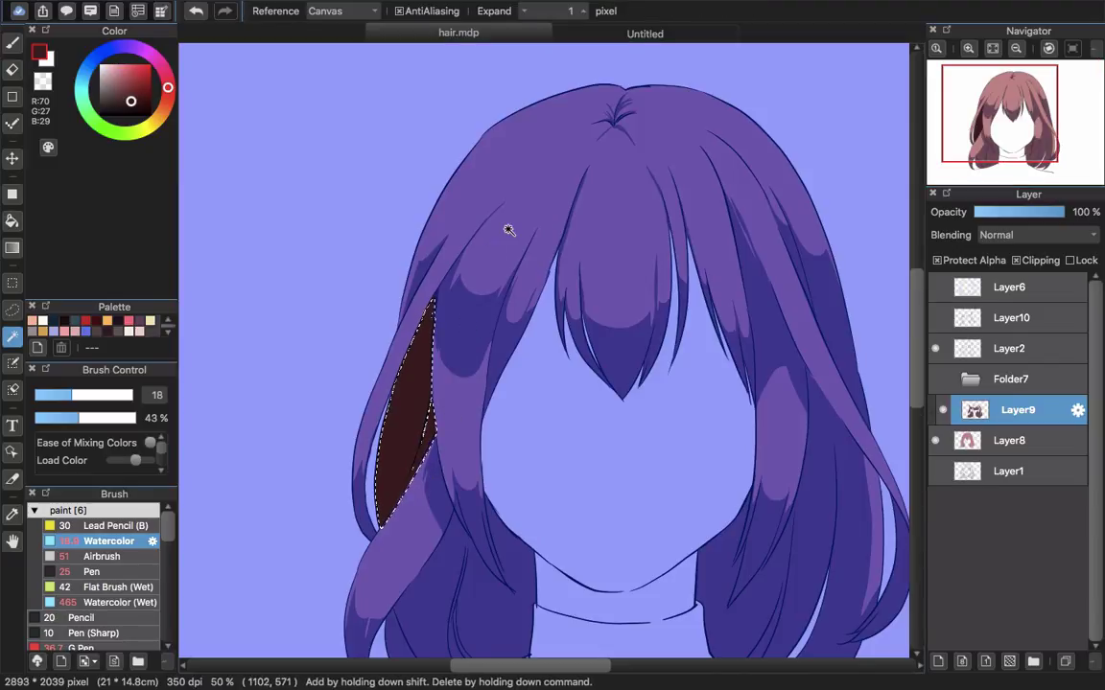
pyautogui.press('super+u')
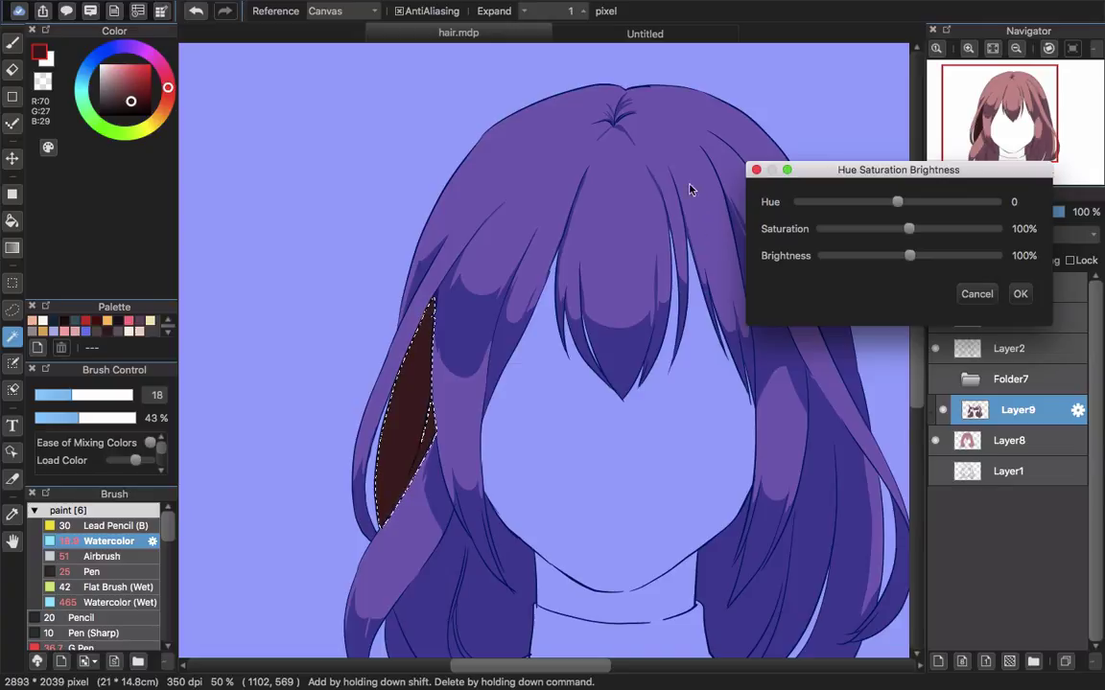
pyautogui.moveTo(898, 203); pyautogui.dragTo(922, 256)
pyautogui.click(1019, 295)
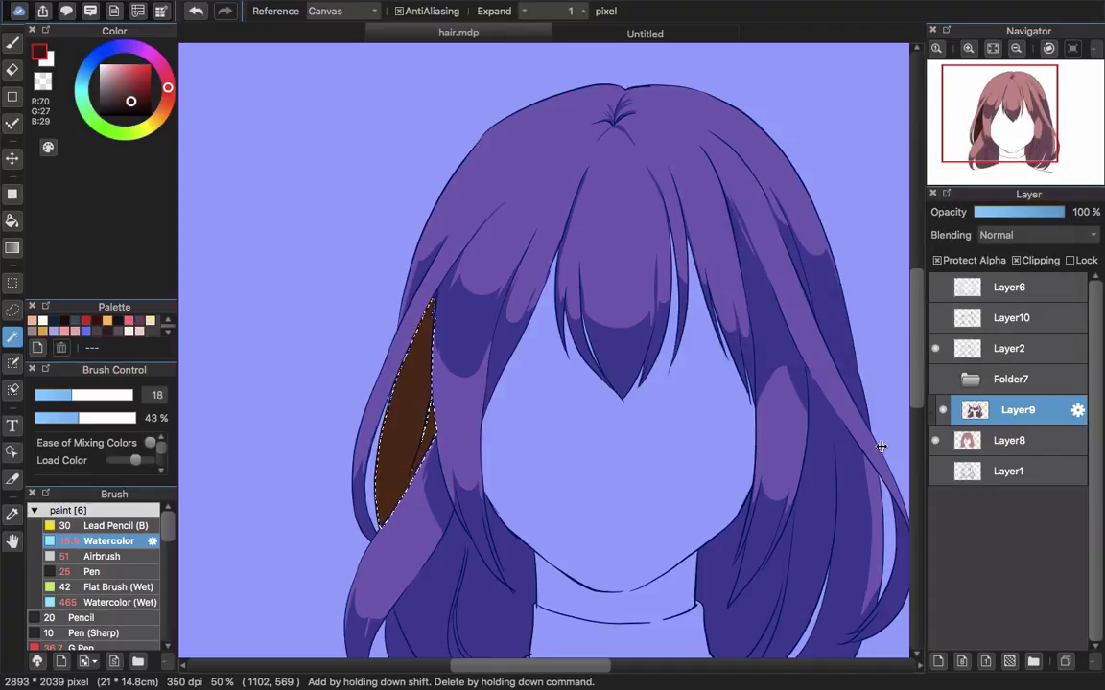
pyautogui.press('super+d')
pyautogui.moveTo(568, 431); pyautogui.dragTo(695, 321)
pyautogui.moveTo(678, 250); pyautogui.dragTo(639, 330)
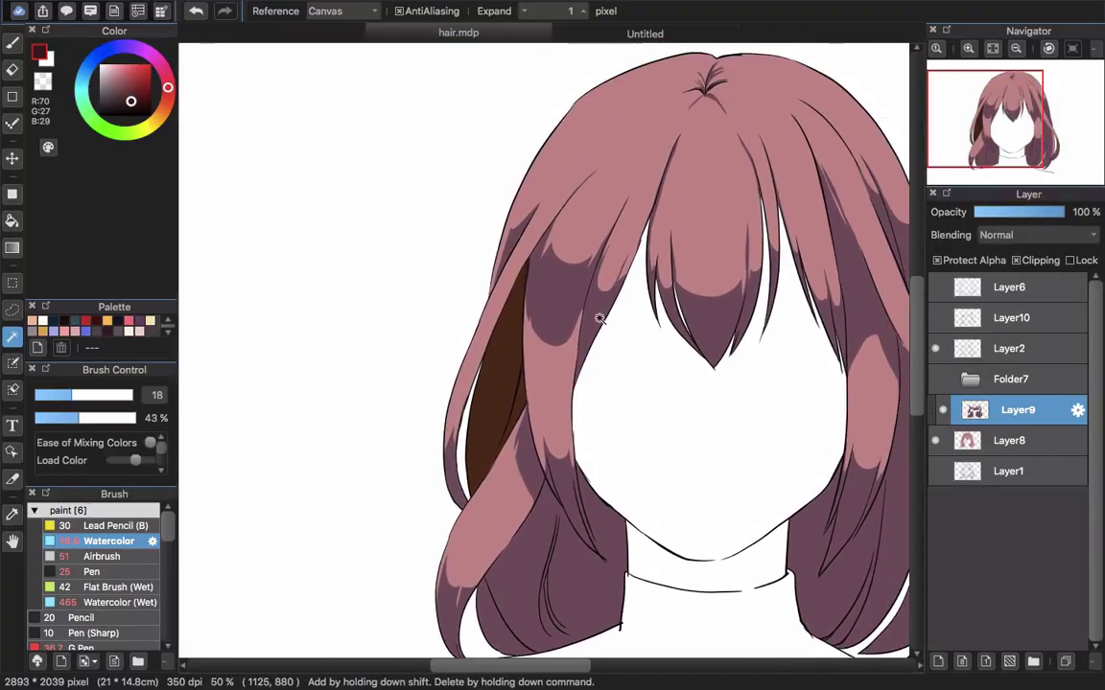
# Undo the brown recolouring, the dark fill and the test strokes on the inner left hair section.
pyautogui.press('super+z')
pyautogui.press('super+z')
pyautogui.press('super+z')
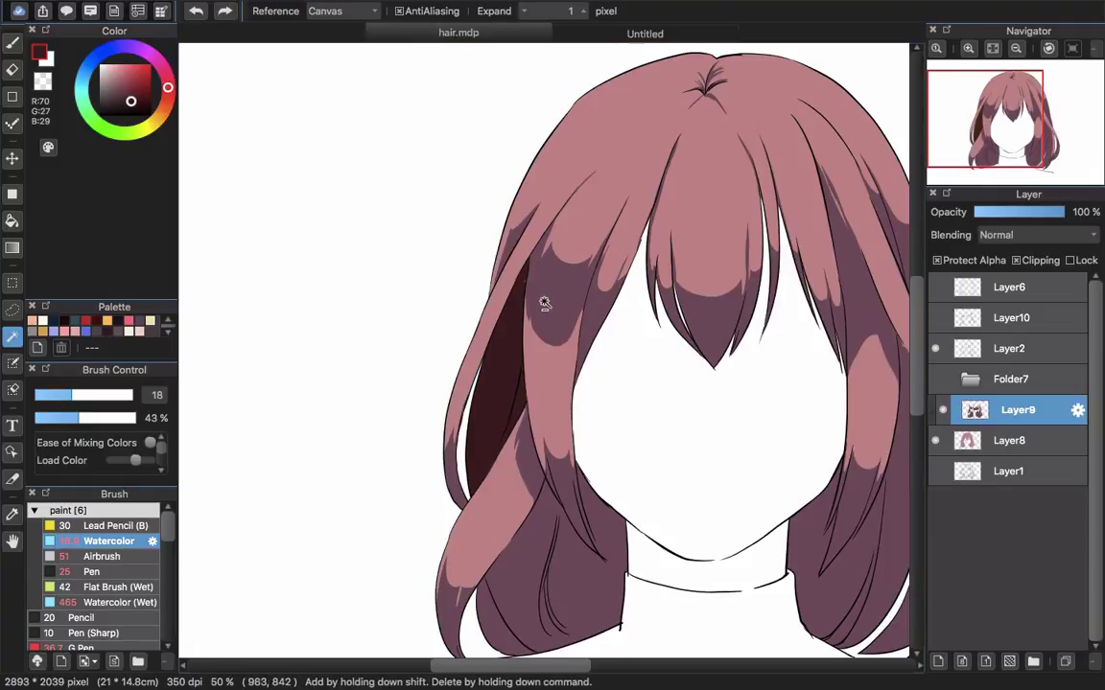
pyautogui.press('super+z')
# Sample the plum shadow, darken it to RGB 85, 48, 54, and fill the inner section behind the left front lock.
pyautogui.rightClick(558, 304)
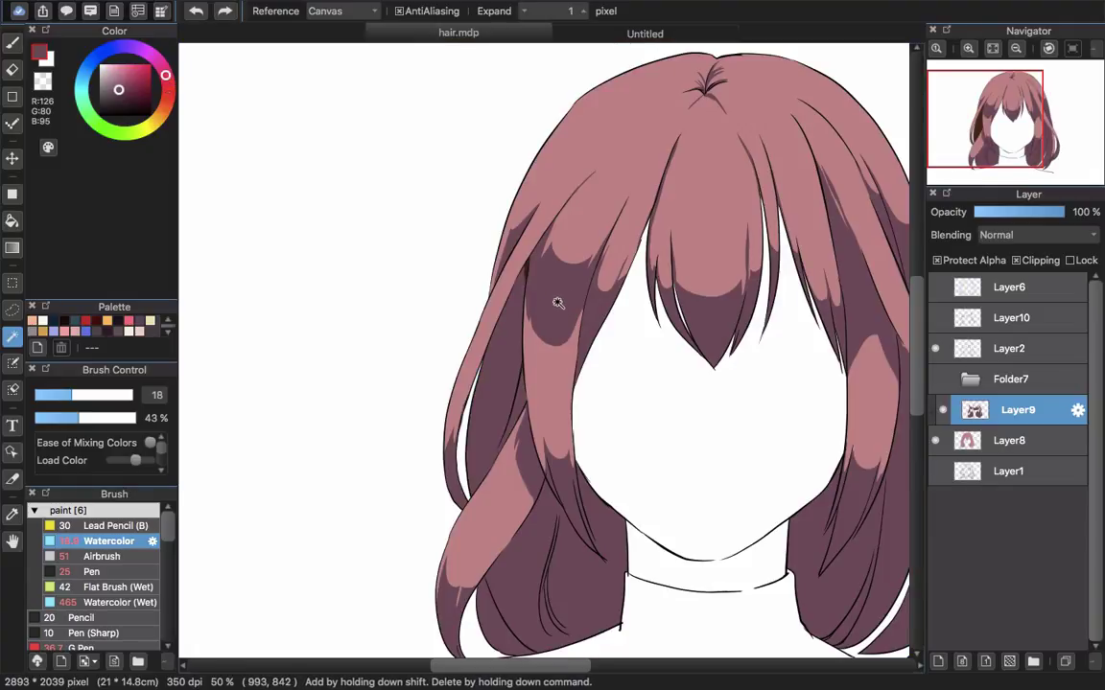
pyautogui.click(124, 100)
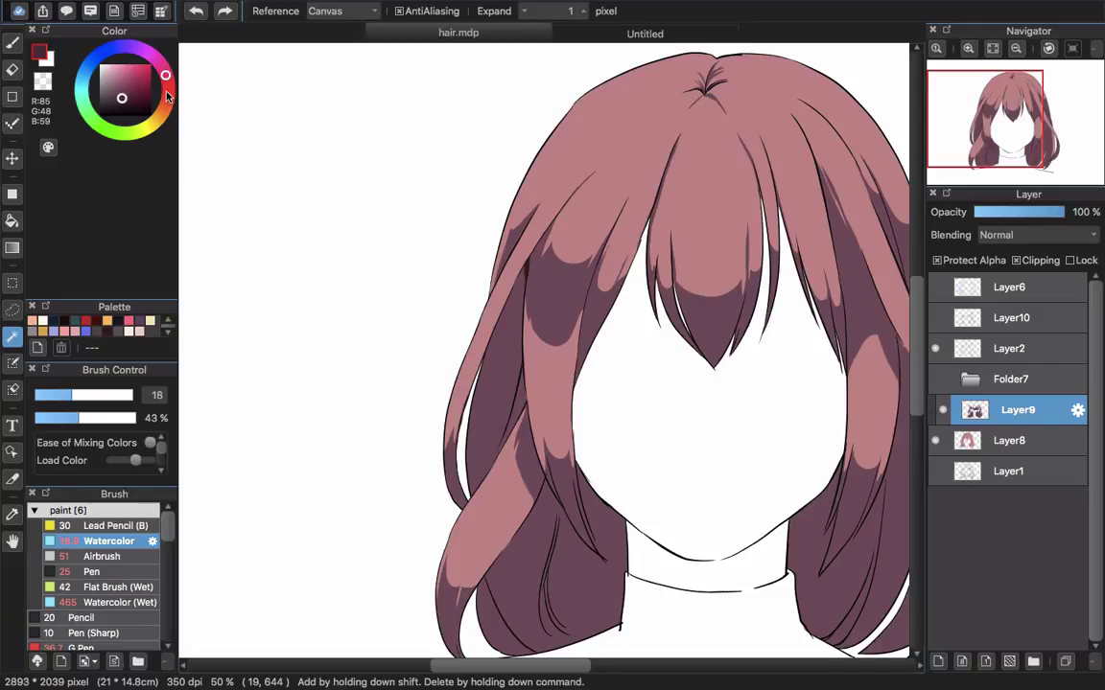
pyautogui.moveTo(165, 76); pyautogui.dragTo(168, 83)
pyautogui.press('g')
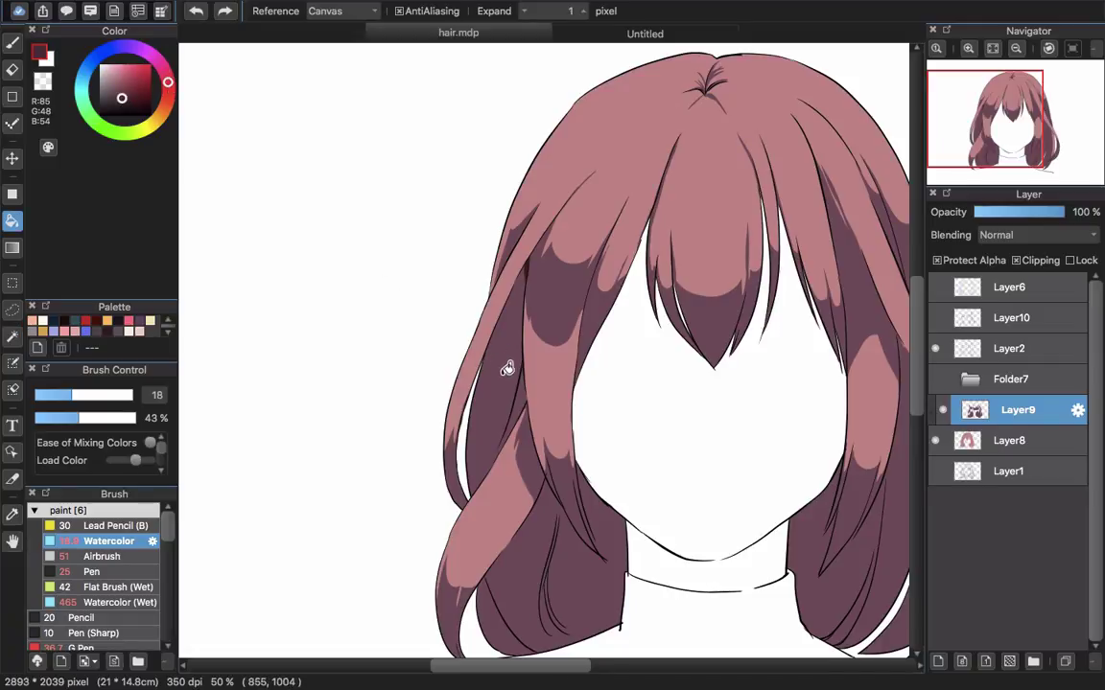
pyautogui.click(507, 369)
pyautogui.press('b')
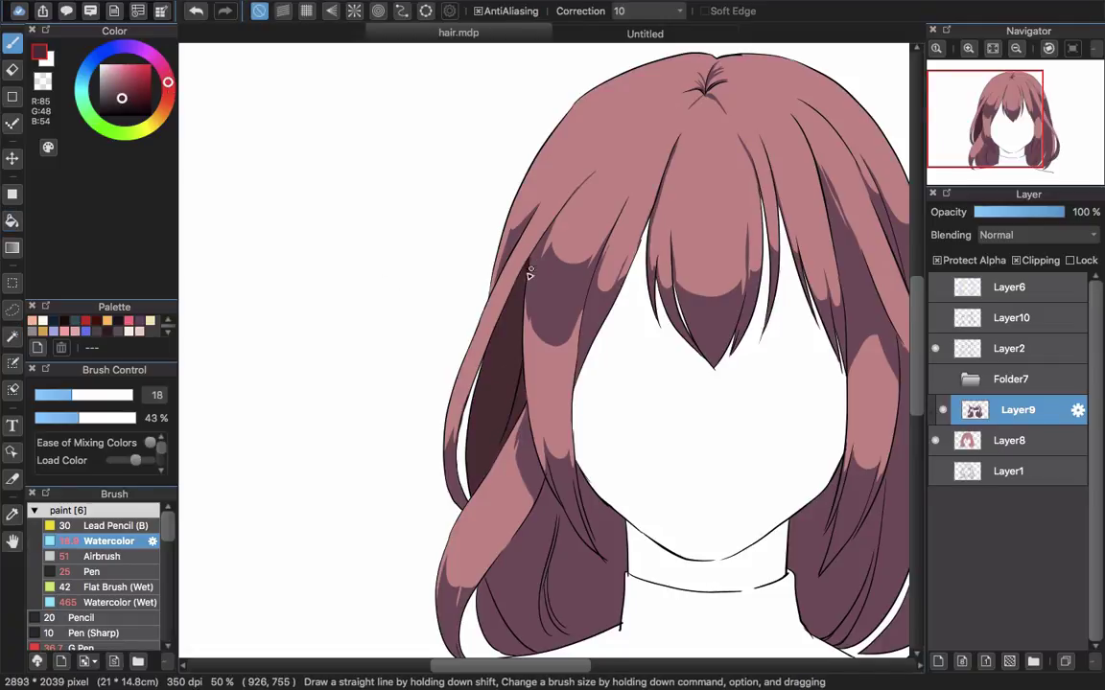
# Extend the darker plum with the Watercolor brush from the filled gap up along the line of the left front lock.
pyautogui.scroll(2, 529, 274)
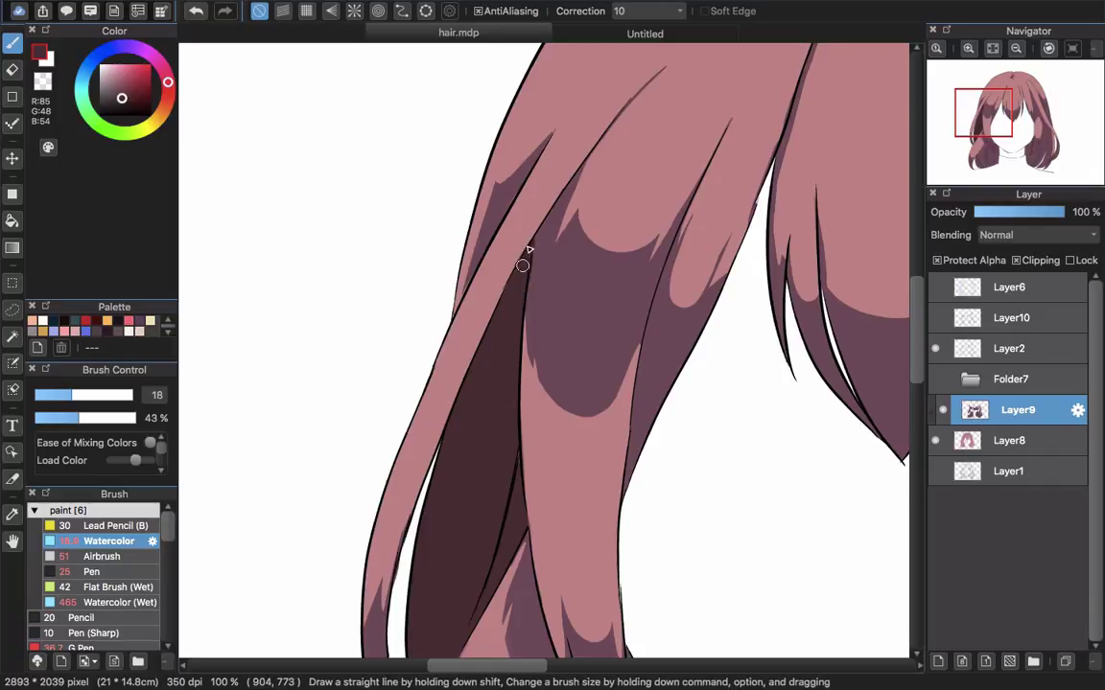
pyautogui.scroll(-3, 493, 412)
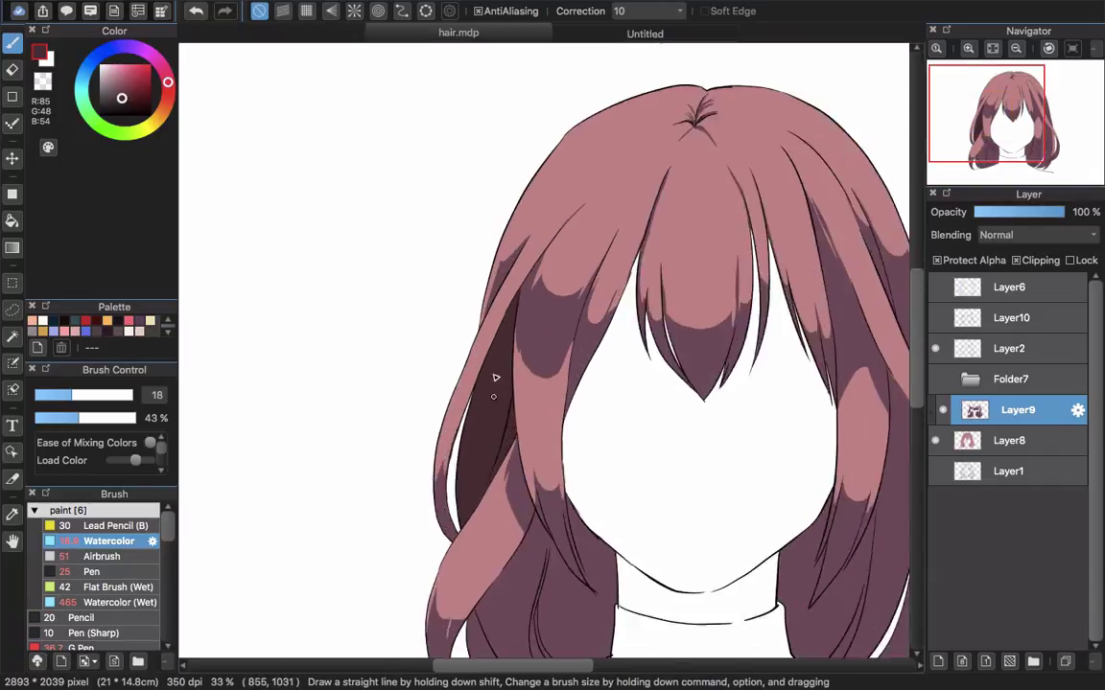
pyautogui.scroll(3, 495, 377)
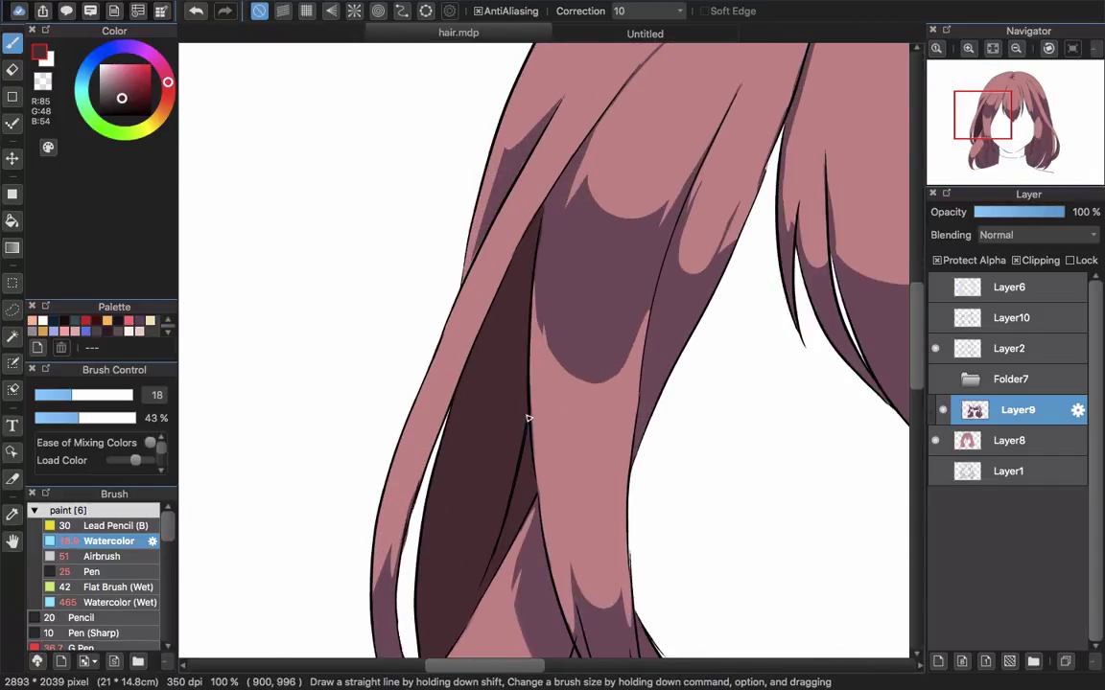
pyautogui.scroll(3, 502, 343)
pyautogui.hscroll(3, 503, 342)
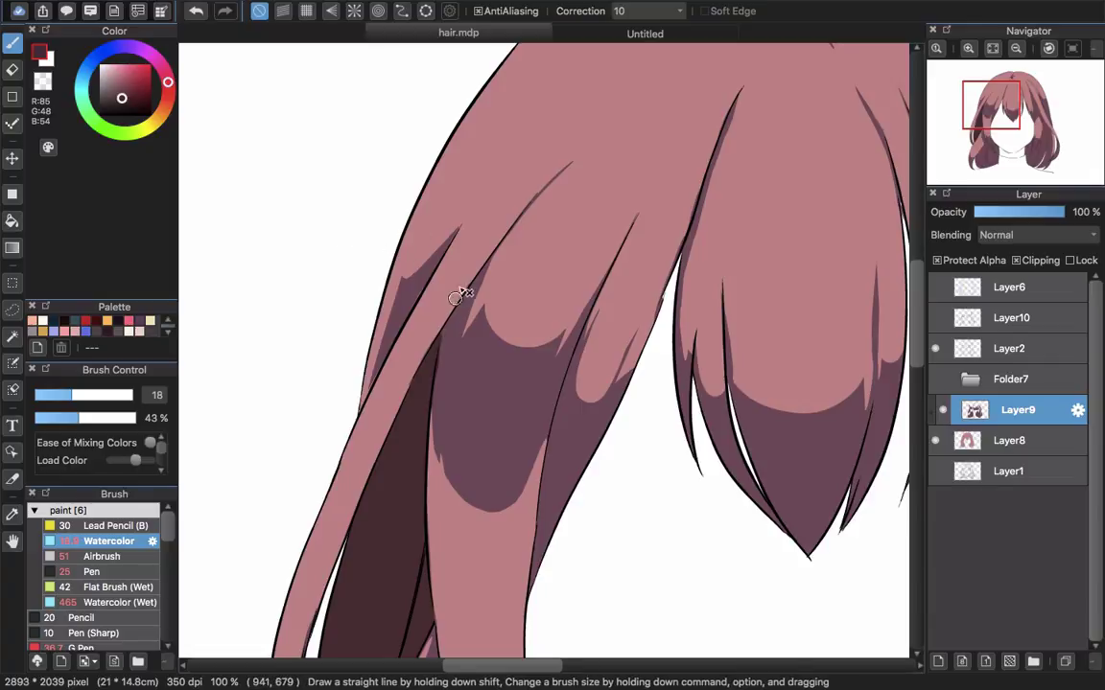
pyautogui.moveTo(438, 345); pyautogui.dragTo(499, 242)
pyautogui.scroll(-3, 456, 365)
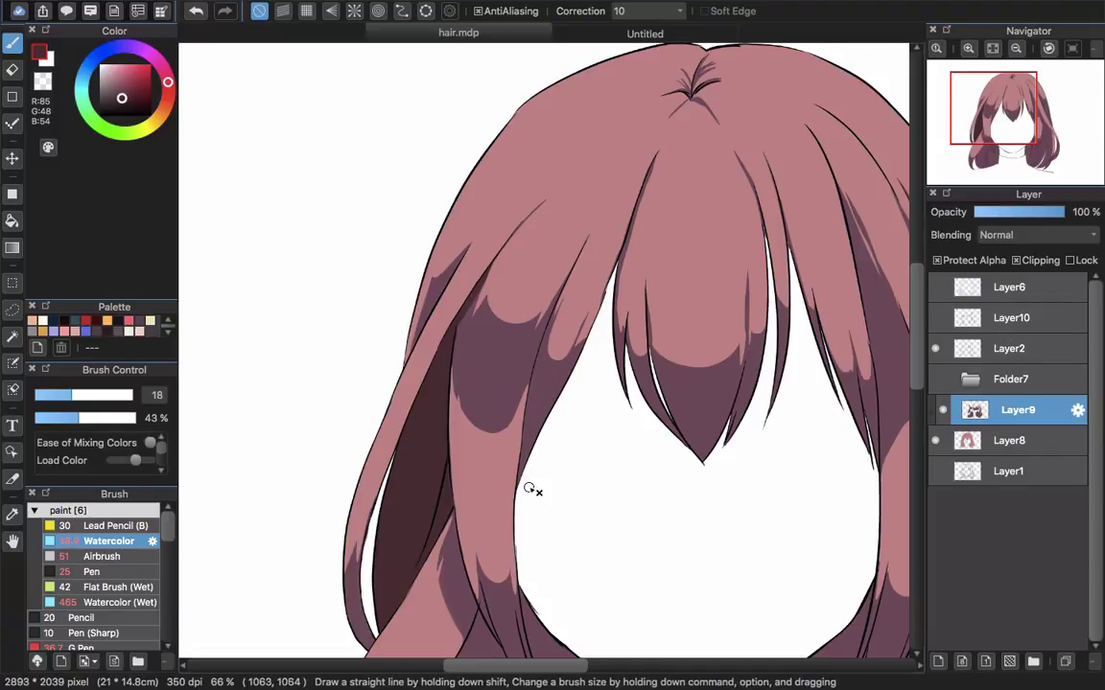
# Darken the scalloped upper edge of the left front lock's shadow and the strand line beside it.
pyautogui.scroll(5, 480, 291)
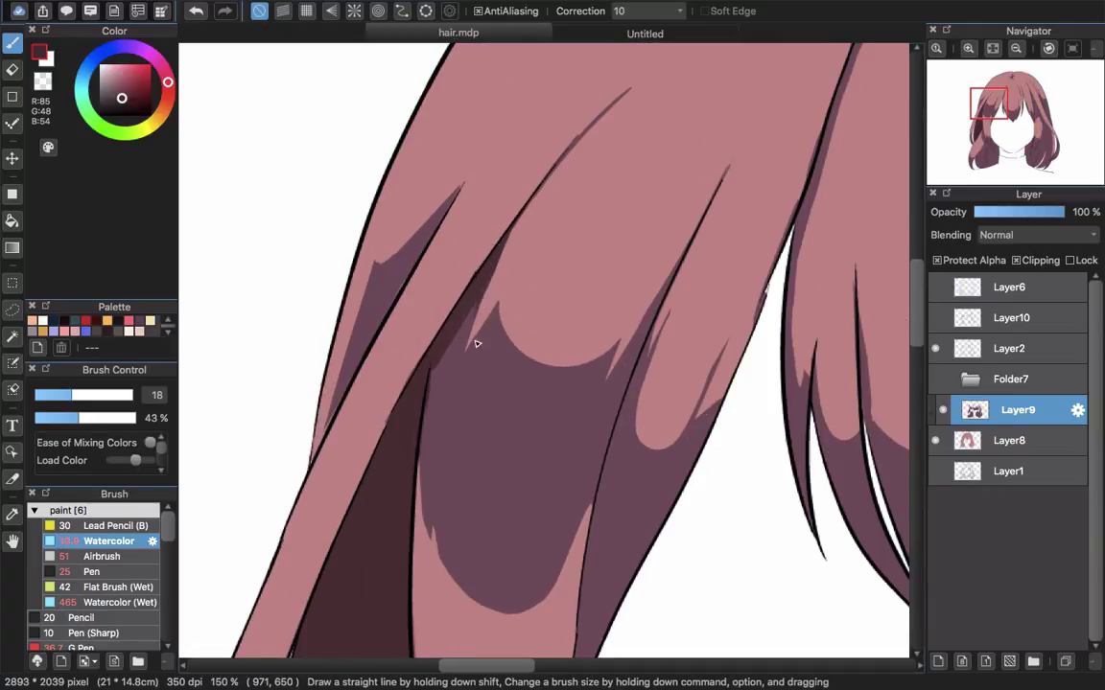
pyautogui.moveTo(481, 291)
pyautogui.mouseDown()
pyautogui.moveTo(501, 246)
pyautogui.moveTo(458, 367)
pyautogui.moveTo(504, 306)
pyautogui.moveTo(518, 348)
pyautogui.moveTo(579, 358)
pyautogui.moveTo(622, 328)
pyautogui.moveTo(607, 377)
pyautogui.moveTo(700, 207)
pyautogui.mouseUp()
pyautogui.scroll(-3, 572, 288)
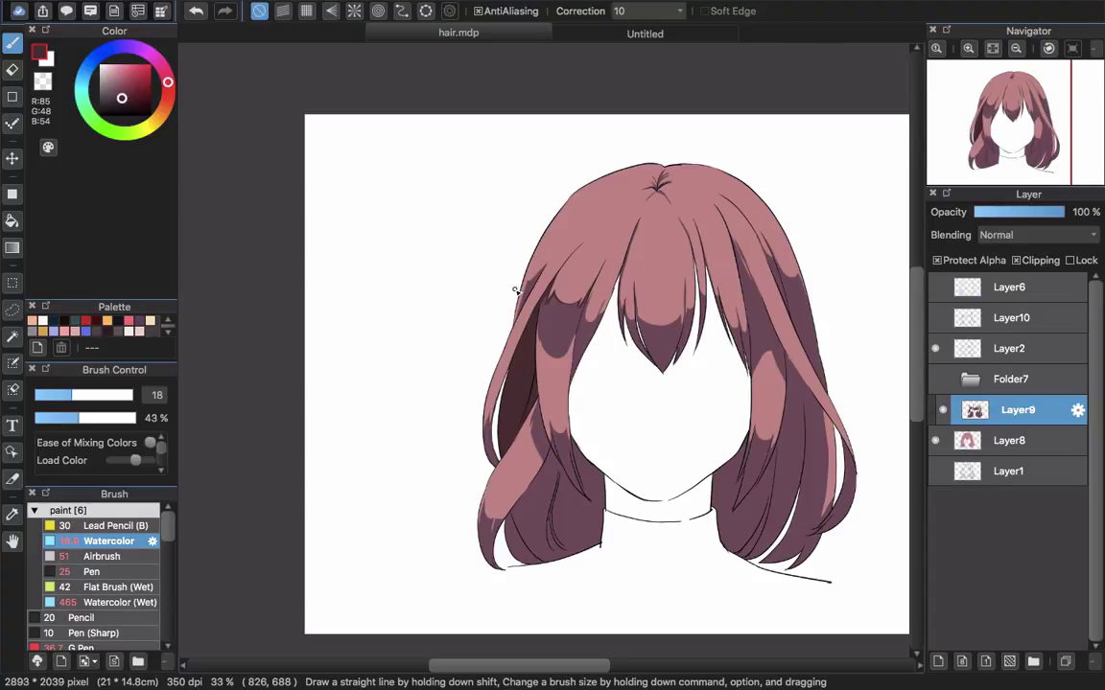
# Paint the darker plum along the top edge of the outer left strand's shadow.
pyautogui.scroll(5, 482, 246)
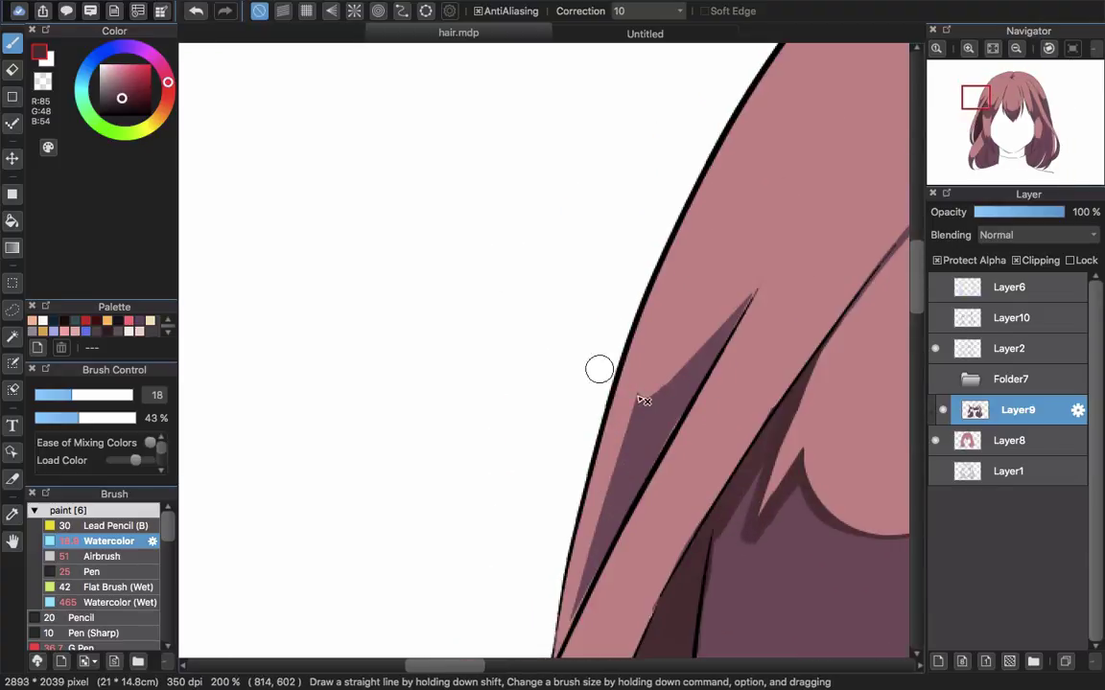
pyautogui.scroll(-3, 596, 444)
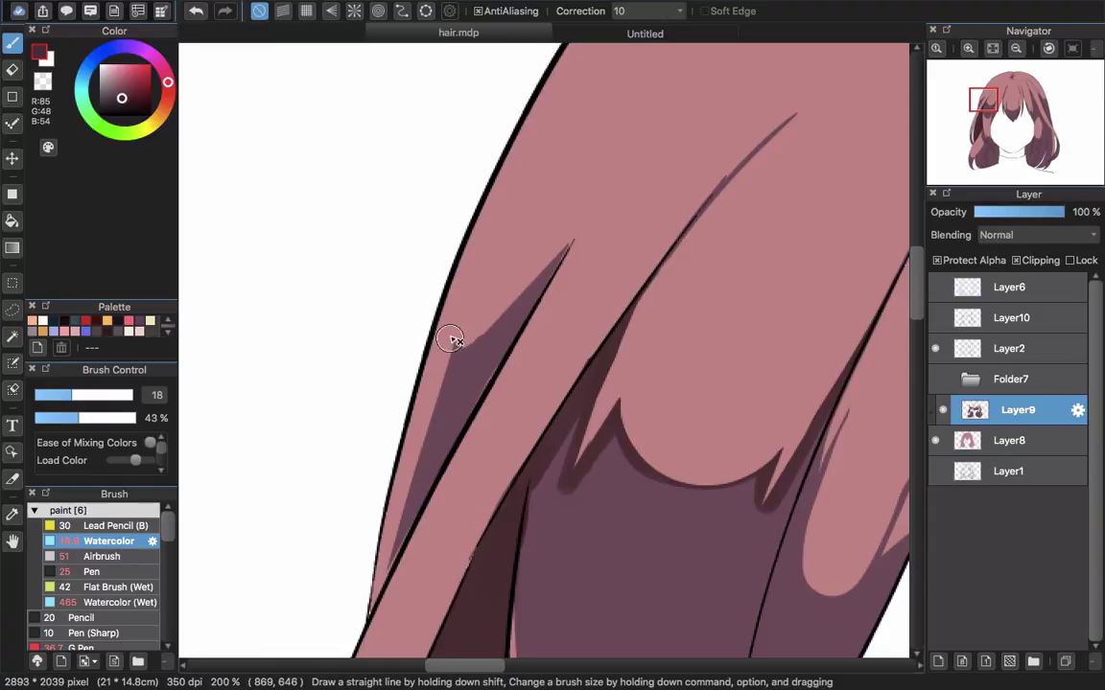
pyautogui.moveTo(453, 344)
pyautogui.mouseDown()
pyautogui.moveTo(483, 337)
pyautogui.moveTo(608, 215)
pyautogui.mouseUp()
# Sample the lighter plum and trim the dark border of the left front lock's shadow into a thin, pointed edge.
pyautogui.moveTo(520, 462); pyautogui.dragTo(432, 232)
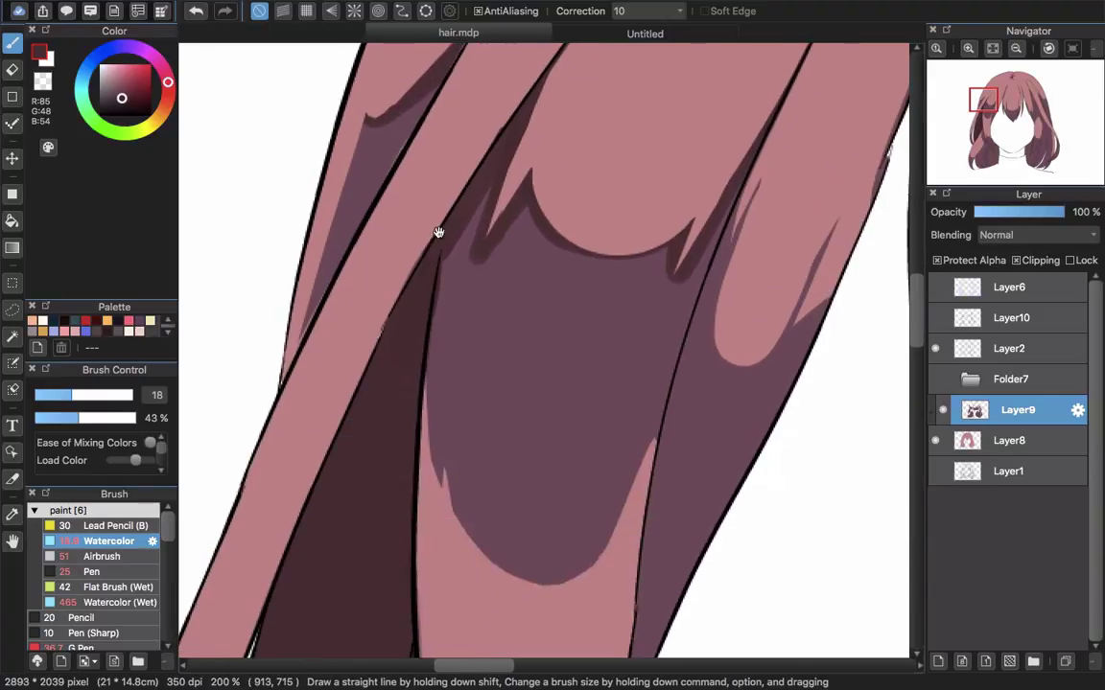
pyautogui.keyDown('alt'); pyautogui.click(527, 290); pyautogui.keyUp('alt')
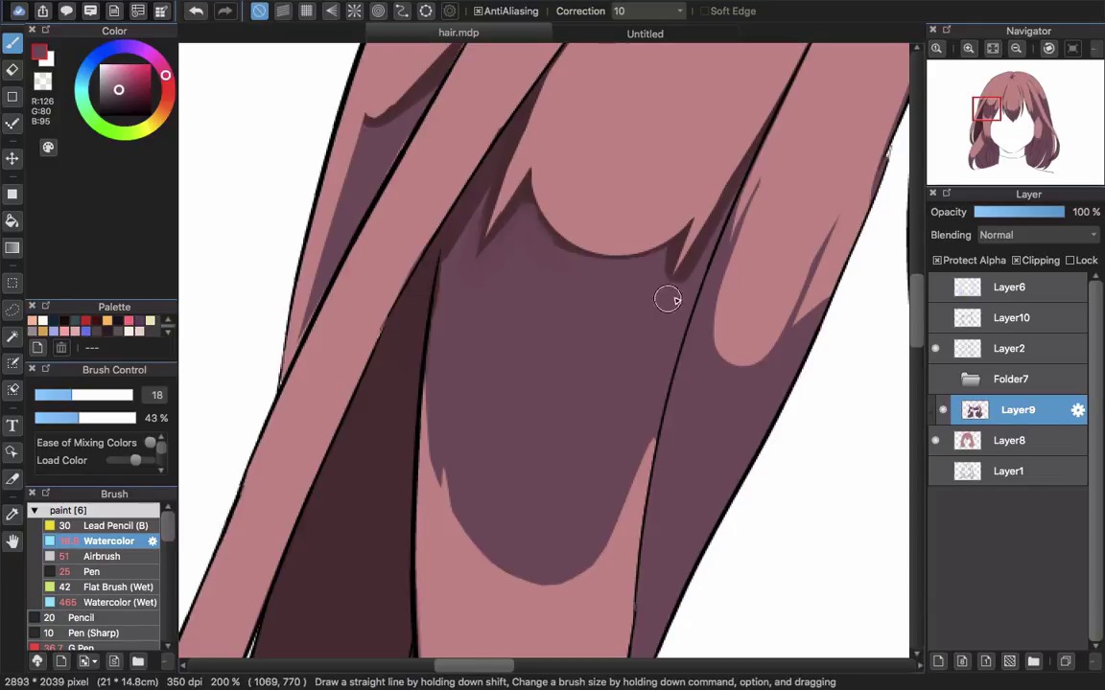
pyautogui.moveTo(690, 284)
pyautogui.mouseDown()
pyautogui.moveTo(752, 207)
pyautogui.moveTo(738, 212)
pyautogui.mouseUp()
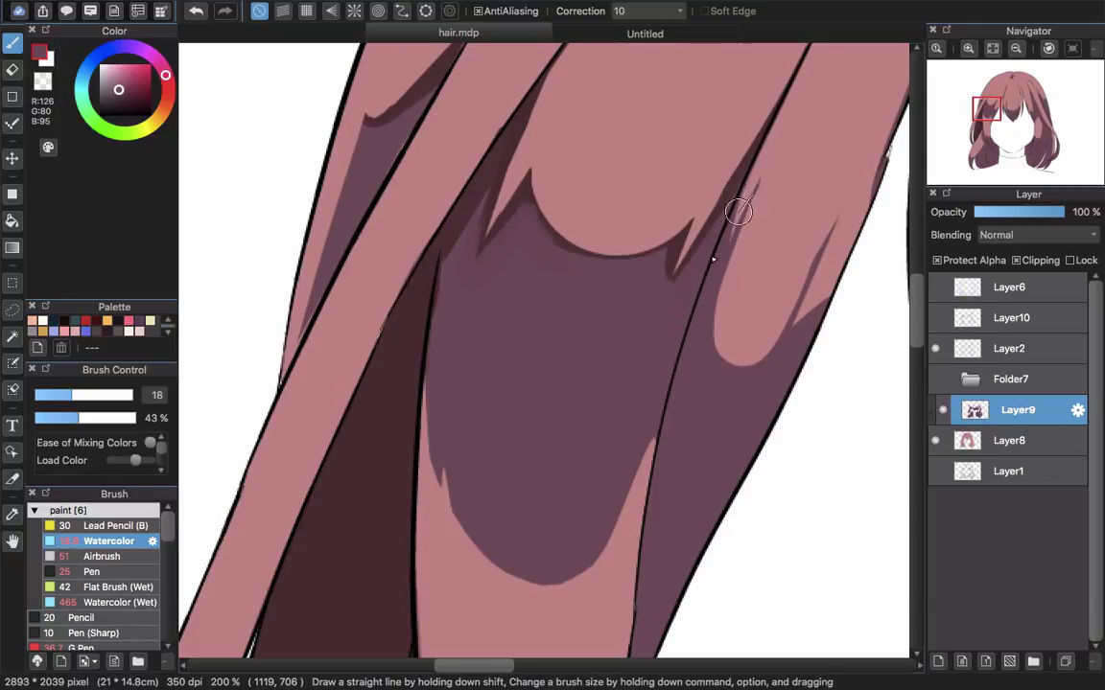
pyautogui.moveTo(660, 303); pyautogui.dragTo(646, 324)
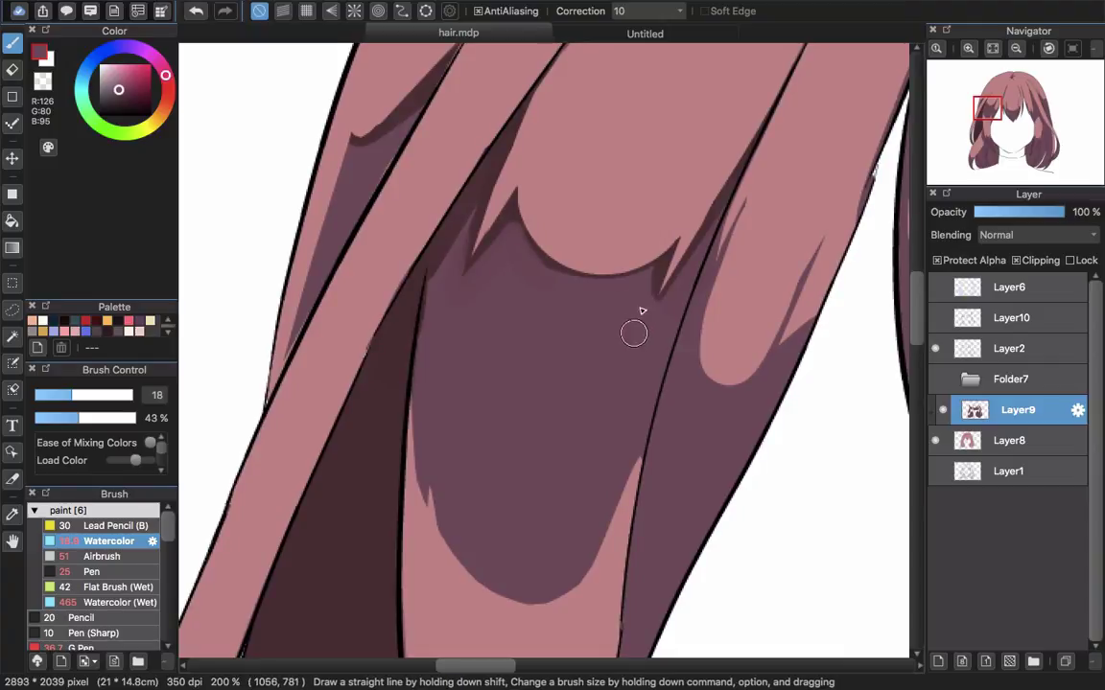
pyautogui.moveTo(701, 413); pyautogui.dragTo(579, 375)
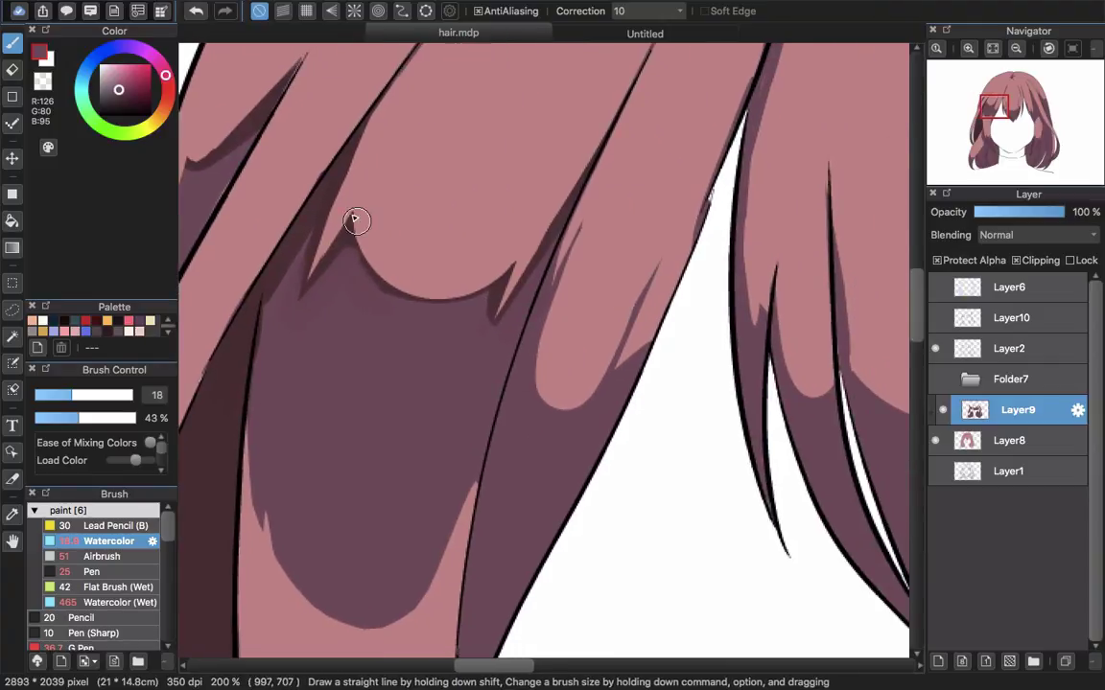
# Resample the dark plum, RGB 85, 48, 54, and darken the shadow edges of the lock beside the face.
pyautogui.keyDown('alt'); pyautogui.click(329, 171); pyautogui.keyUp('alt')
pyautogui.moveTo(564, 321); pyautogui.dragTo(488, 248)
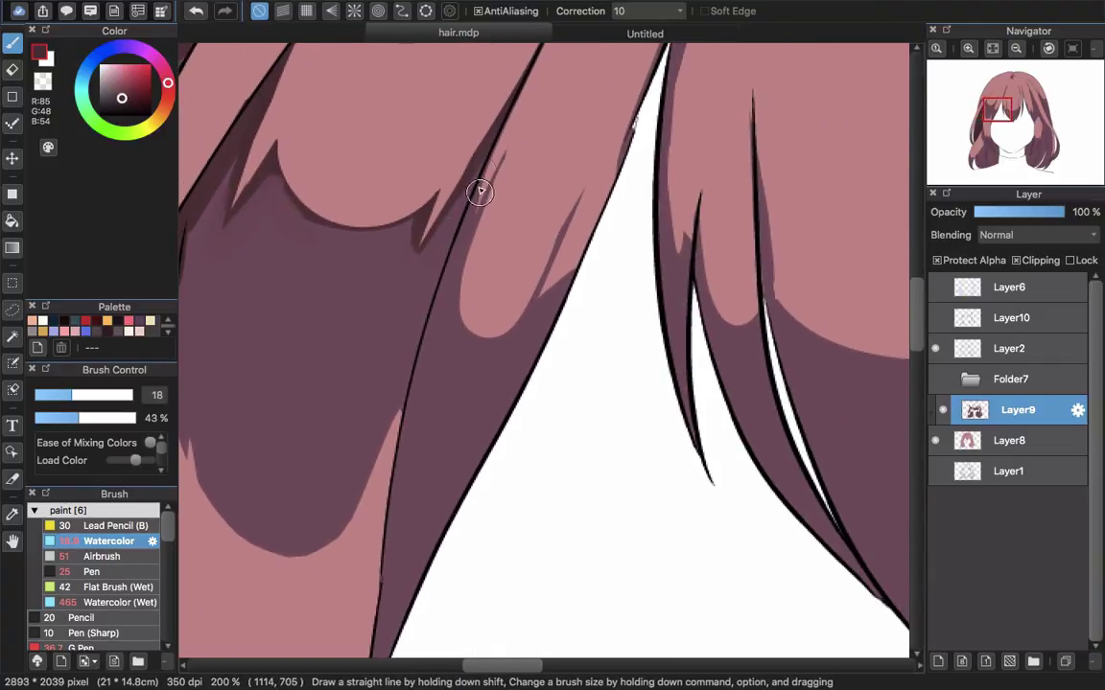
pyautogui.scroll(3, 479, 192)
pyautogui.moveTo(503, 204); pyautogui.dragTo(394, 518)
pyautogui.moveTo(446, 352); pyautogui.dragTo(460, 257)
pyautogui.moveTo(485, 184)
pyautogui.mouseDown()
pyautogui.moveTo(560, 261)
pyautogui.moveTo(576, 243)
pyautogui.mouseUp()
pyautogui.moveTo(581, 264); pyautogui.dragTo(435, 340)
pyautogui.moveTo(537, 91); pyautogui.dragTo(459, 421)
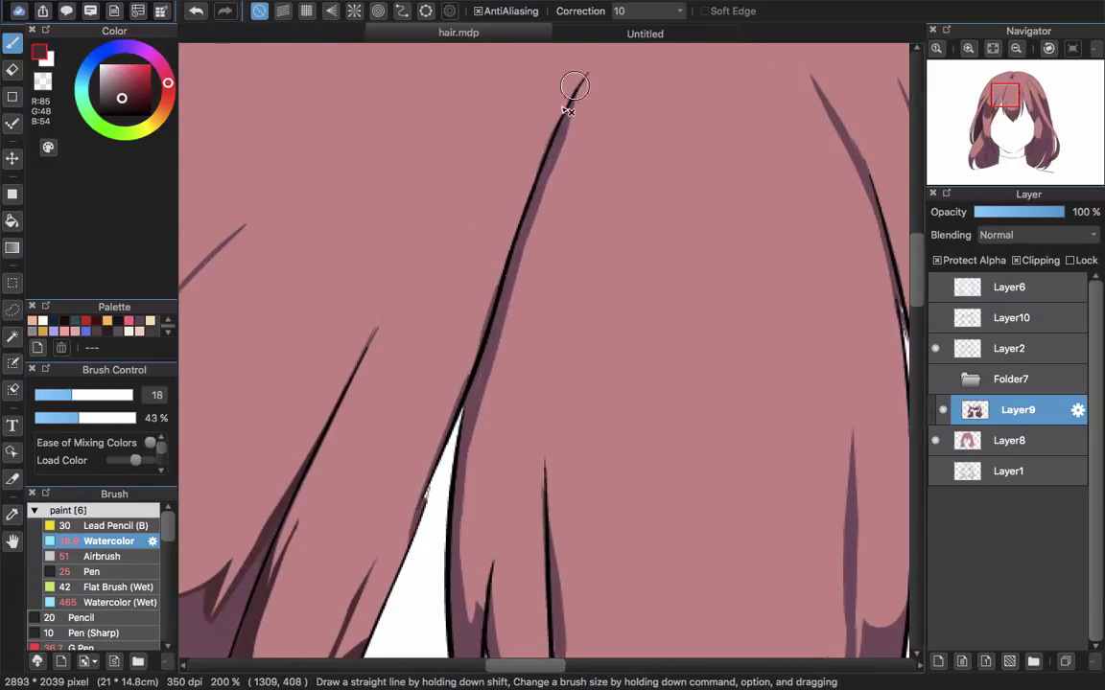
# Darken the shadow down the left side of the central bang and the scalloped edge of its small lock.
pyautogui.moveTo(569, 101); pyautogui.dragTo(470, 383)
pyautogui.moveTo(470, 393); pyautogui.dragTo(465, 97)
pyautogui.moveTo(460, 110)
pyautogui.mouseDown()
pyautogui.moveTo(454, 190)
pyautogui.moveTo(466, 323)
pyautogui.moveTo(545, 393)
pyautogui.mouseUp()
pyautogui.moveTo(541, 170); pyautogui.dragTo(562, 413)
pyautogui.moveTo(560, 368); pyautogui.dragTo(503, 170)
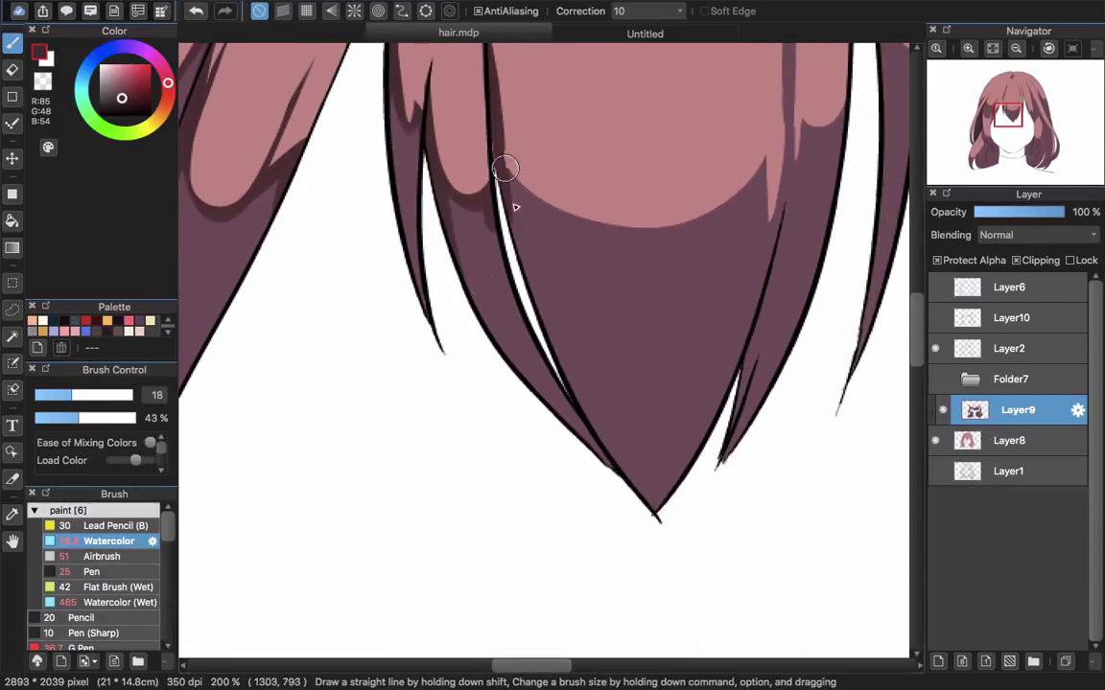
# Paint the dark plum along the wide curved edge of the central bang's shadow.
pyautogui.moveTo(479, 241); pyautogui.dragTo(481, 209)
pyautogui.moveTo(423, 154)
pyautogui.mouseDown()
pyautogui.moveTo(466, 267)
pyautogui.moveTo(372, 209)
pyautogui.mouseUp()
pyautogui.moveTo(456, 219)
pyautogui.mouseDown()
pyautogui.moveTo(714, 226)
pyautogui.moveTo(707, 336)
pyautogui.mouseUp()
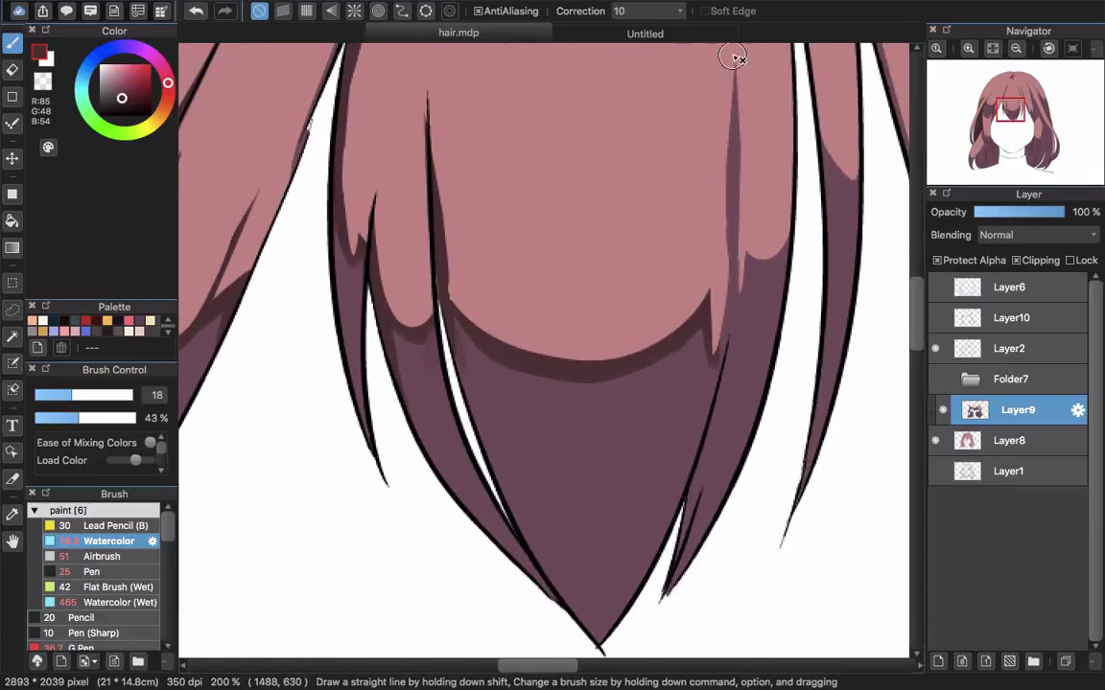
# Darken the strand shadow and small scallop on the central bang's right side, sampling nearby tones to clean up the edges.
pyautogui.moveTo(738, 56); pyautogui.dragTo(724, 350)
pyautogui.moveTo(727, 335)
pyautogui.mouseDown()
pyautogui.moveTo(714, 200)
pyautogui.moveTo(670, 391)
pyautogui.mouseUp()
pyautogui.moveTo(674, 418); pyautogui.dragTo(676, 383)
pyautogui.keyDown('alt'); pyautogui.click(688, 207); pyautogui.keyUp('alt')
pyautogui.moveTo(687, 207); pyautogui.dragTo(675, 336)
pyautogui.moveTo(734, 110); pyautogui.dragTo(662, 402)
pyautogui.keyDown('alt'); pyautogui.click(708, 182); pyautogui.keyUp('alt')
pyautogui.moveTo(762, 97); pyautogui.dragTo(670, 277)
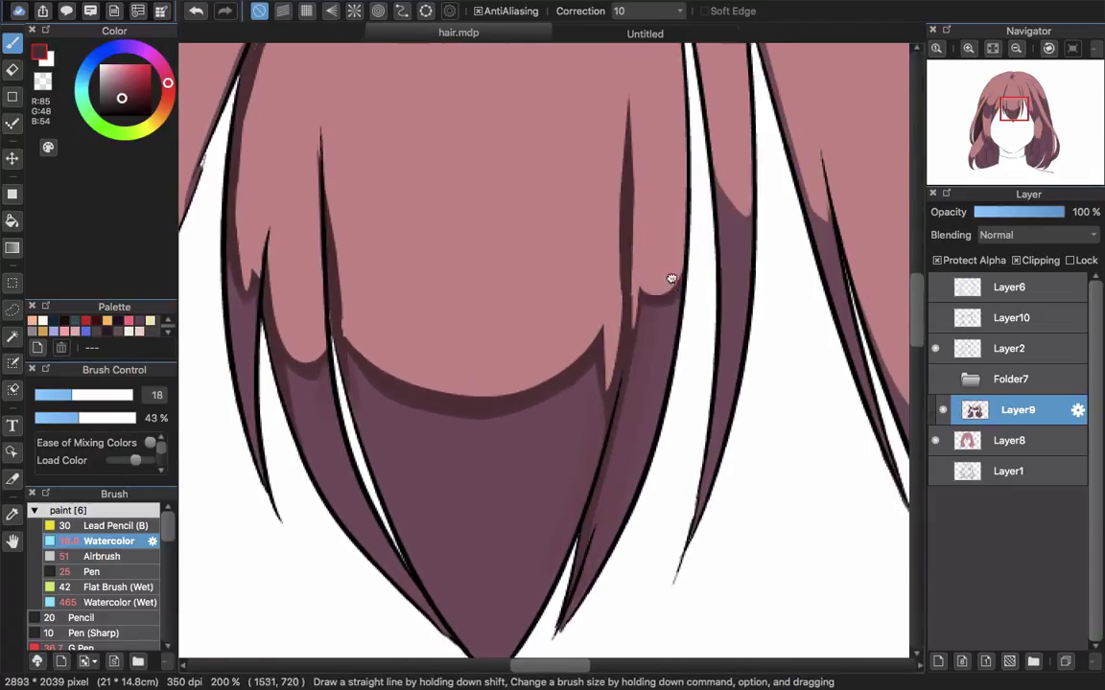
# Darken the shadow edges of the narrow strand beside the central bang and the scalloped shadows of the right front lock.
pyautogui.moveTo(760, 192); pyautogui.dragTo(564, 367)
pyautogui.moveTo(508, 115); pyautogui.dragTo(661, 441)
pyautogui.moveTo(412, 96); pyautogui.dragTo(548, 306)
pyautogui.moveTo(499, 235); pyautogui.dragTo(541, 230)
pyautogui.moveTo(785, 492); pyautogui.dragTo(538, 171)
pyautogui.moveTo(651, 500); pyautogui.dragTo(594, 305)
pyautogui.moveTo(593, 304); pyautogui.dragTo(551, 305)
pyautogui.moveTo(543, 202)
pyautogui.mouseDown()
pyautogui.moveTo(643, 433)
pyautogui.moveTo(537, 228)
pyautogui.mouseUp()
pyautogui.moveTo(608, 284); pyautogui.dragTo(641, 412)
pyautogui.moveTo(642, 417); pyautogui.dragTo(611, 259)
pyautogui.moveTo(599, 216); pyautogui.dragTo(623, 375)
pyautogui.moveTo(644, 331); pyautogui.dragTo(659, 431)
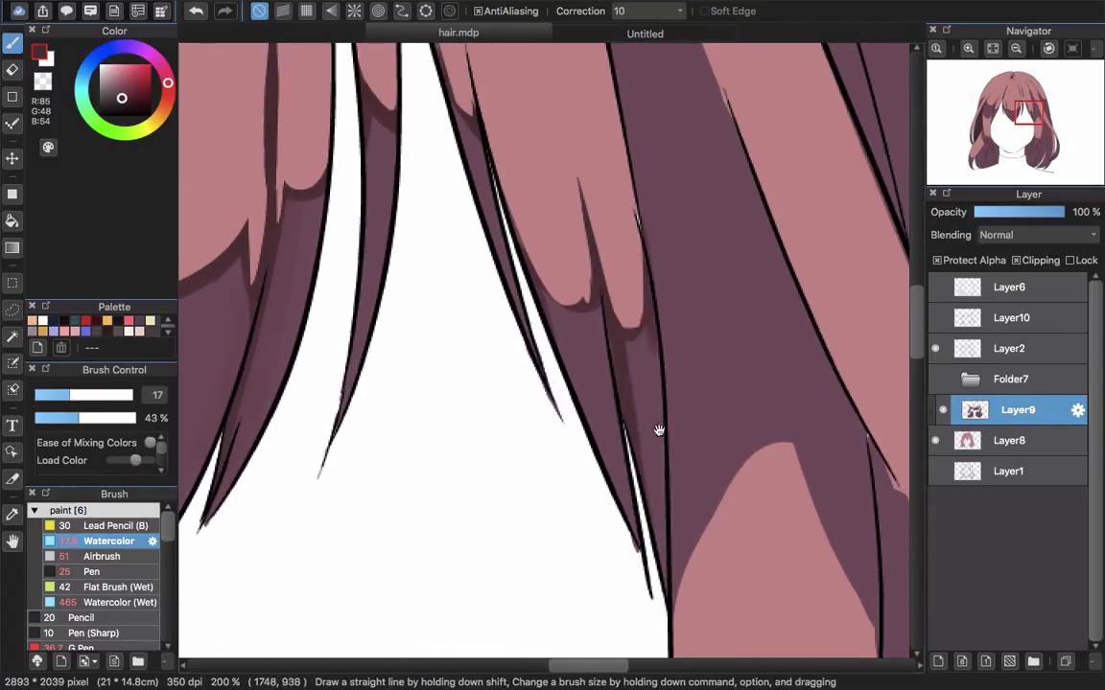
# Darken the scalloped shadow edge near the tip of the right side lock with a larger Watercolor brush.
pyautogui.hotkey('ctrl', '-')
pyautogui.moveTo(589, 196); pyautogui.dragTo(545, 348)
pyautogui.press(']')
pyautogui.moveTo(510, 216)
pyautogui.mouseDown()
pyautogui.moveTo(601, 434)
pyautogui.moveTo(671, 564)
pyautogui.mouseUp()
pyautogui.moveTo(513, 225); pyautogui.dragTo(533, 302)
pyautogui.moveTo(603, 648)
pyautogui.mouseDown()
pyautogui.moveTo(557, 439)
pyautogui.moveTo(572, 271)
pyautogui.mouseUp()
pyautogui.moveTo(548, 399)
pyautogui.mouseDown()
pyautogui.moveTo(556, 434)
pyautogui.moveTo(606, 424)
pyautogui.mouseUp()
pyautogui.moveTo(607, 420)
pyautogui.mouseDown()
pyautogui.moveTo(586, 489)
pyautogui.moveTo(521, 557)
pyautogui.mouseUp()
# Outline the right inner back hair in dark plum and fill it, leaving a lighter plum band along the outer side.
pyautogui.press('g')
pyautogui.scroll(-5, 594, 364)
pyautogui.press('b')
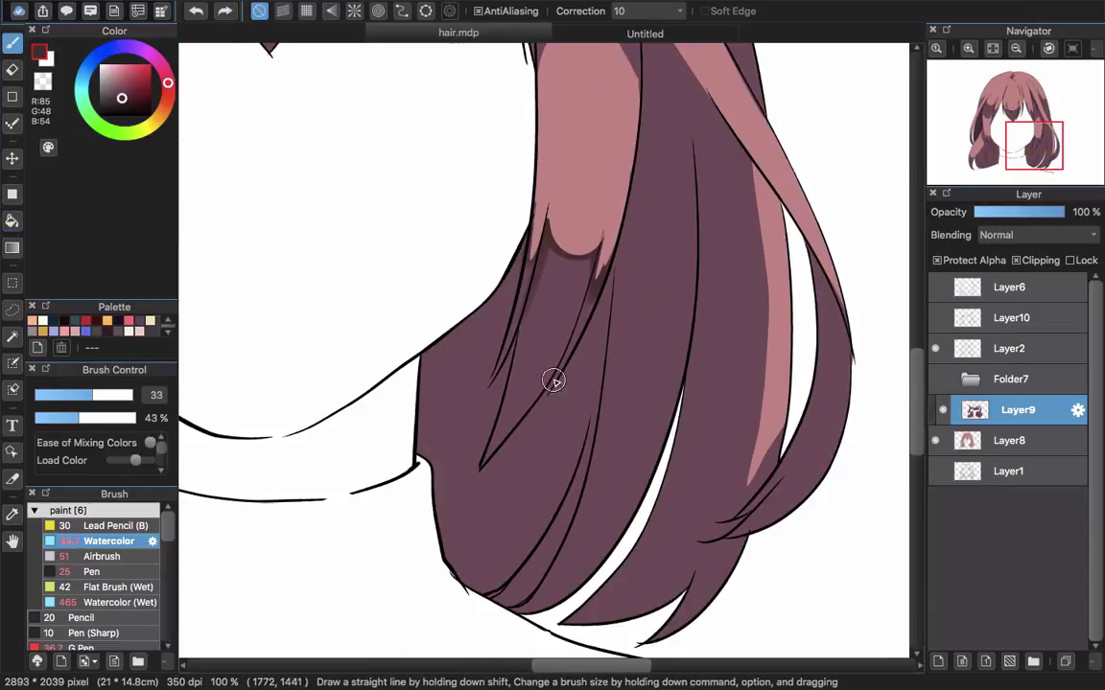
pyautogui.moveTo(743, 166)
pyautogui.mouseDown()
pyautogui.moveTo(713, 348)
pyautogui.moveTo(751, 422)
pyautogui.mouseUp()
pyautogui.moveTo(666, 256); pyautogui.dragTo(690, 290)
pyautogui.moveTo(726, 412)
pyautogui.mouseDown()
pyautogui.moveTo(676, 130)
pyautogui.moveTo(704, 322)
pyautogui.mouseUp()
pyautogui.moveTo(717, 153); pyautogui.dragTo(683, 436)
pyautogui.press('g')
pyautogui.scroll(1, 660, 312)
pyautogui.press('b')
pyautogui.scroll(-2, 575, 364)
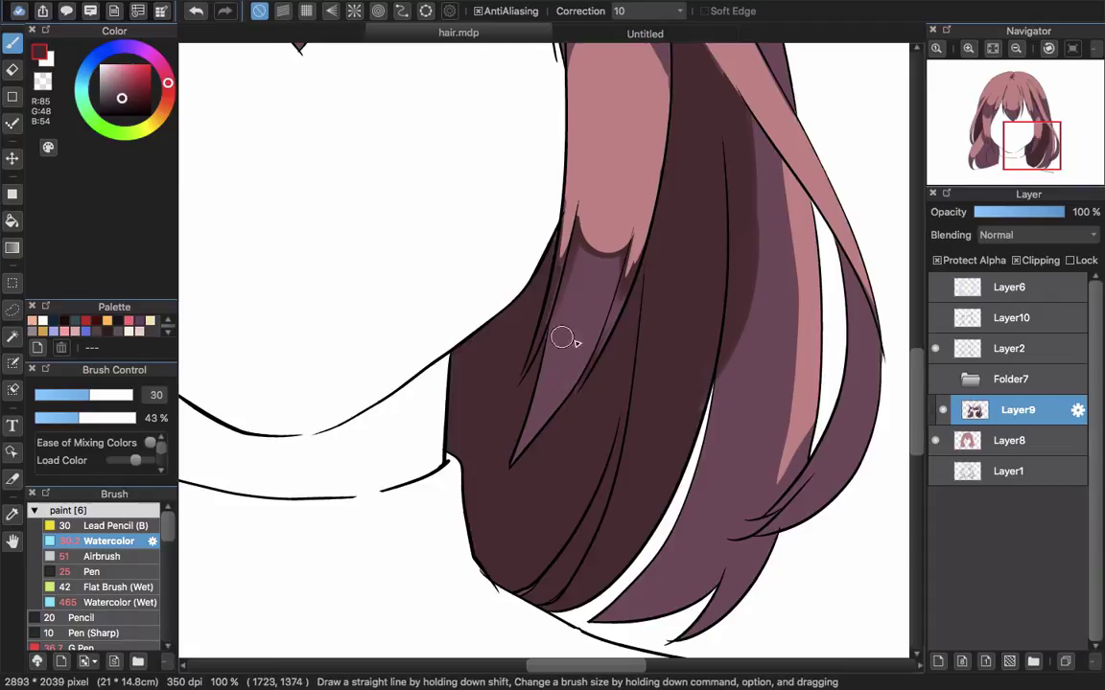
# Sample the lighter plum and touch up the right side lock's tip with a smaller brush.
pyautogui.keyDown('alt'); pyautogui.click(562, 338); pyautogui.keyUp('alt')
pyautogui.press('[')
pyautogui.press('[')
pyautogui.press('[')
pyautogui.moveTo(564, 276)
pyautogui.mouseDown()
pyautogui.moveTo(554, 338)
pyautogui.moveTo(584, 350)
pyautogui.moveTo(525, 327)
pyautogui.mouseUp()
# Resample the dark plum and fill a tapering shadow beneath the long outer strand on the right.
pyautogui.keyDown('alt'); pyautogui.click(575, 186); pyautogui.keyUp('alt')
pyautogui.moveTo(613, 384); pyautogui.dragTo(588, 192)
pyautogui.moveTo(657, 299)
pyautogui.mouseDown()
pyautogui.moveTo(698, 239)
pyautogui.moveTo(698, 365)
pyautogui.mouseUp()
pyautogui.moveTo(671, 489); pyautogui.dragTo(703, 296)
pyautogui.press('g')
pyautogui.click(703, 296)
pyautogui.moveTo(672, 115); pyautogui.dragTo(662, 537)
pyautogui.press('b')
pyautogui.moveTo(488, 152); pyautogui.dragTo(537, 298)
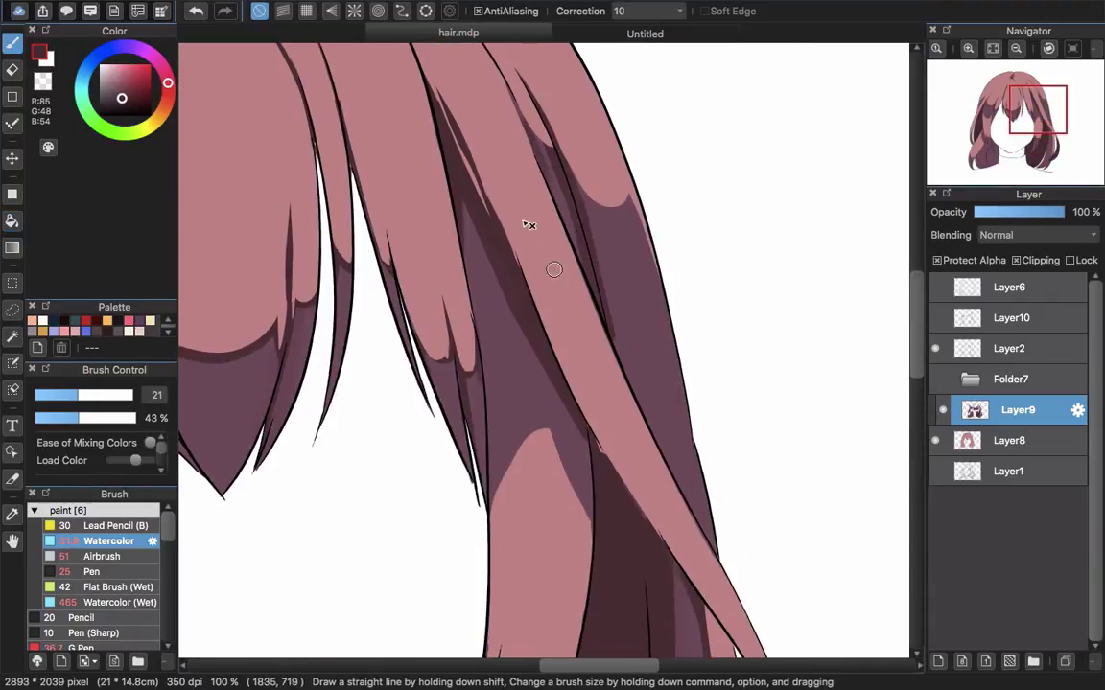
# Fill the lower left back hair with dark plum and darken the inner shadow of the lock beside it.
pyautogui.scroll(-4, 617, 554)
pyautogui.hscroll(-6, 617, 554)
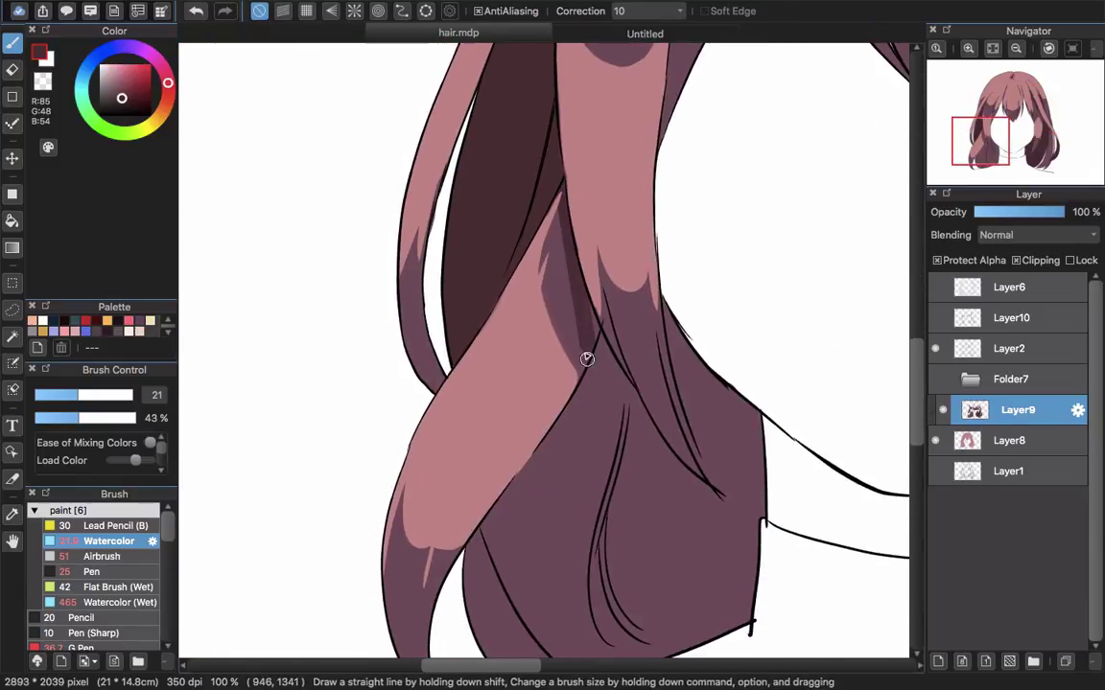
pyautogui.moveTo(586, 358)
pyautogui.mouseDown()
pyautogui.moveTo(567, 358)
pyautogui.moveTo(601, 247)
pyautogui.mouseUp()
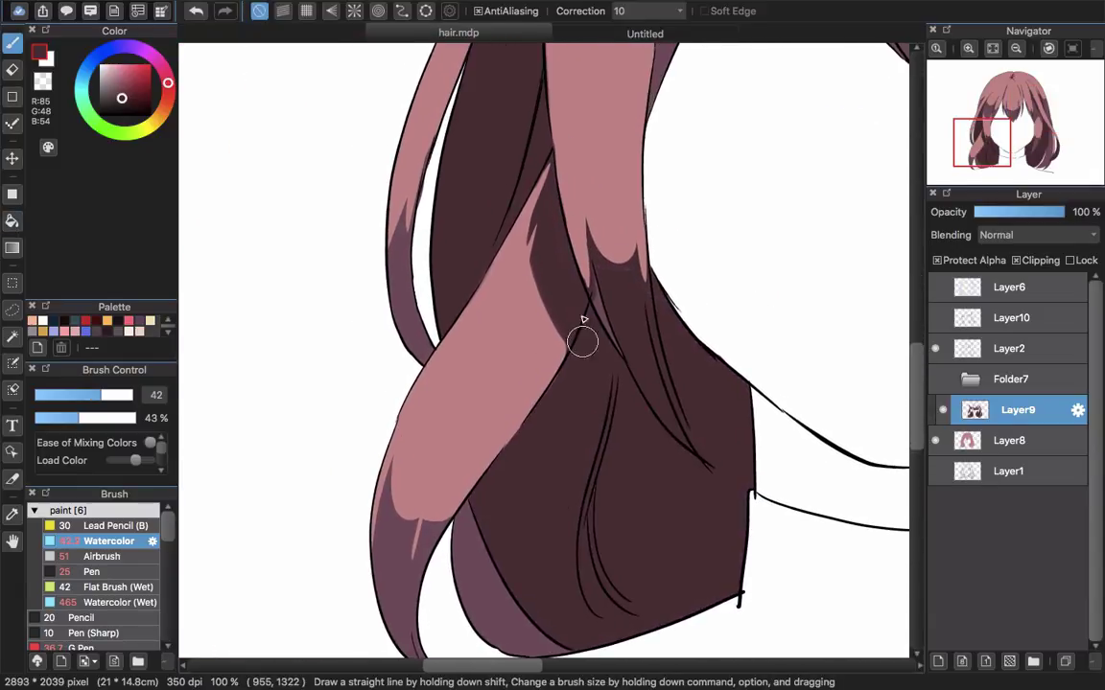
pyautogui.press('g')
pyautogui.press('b')
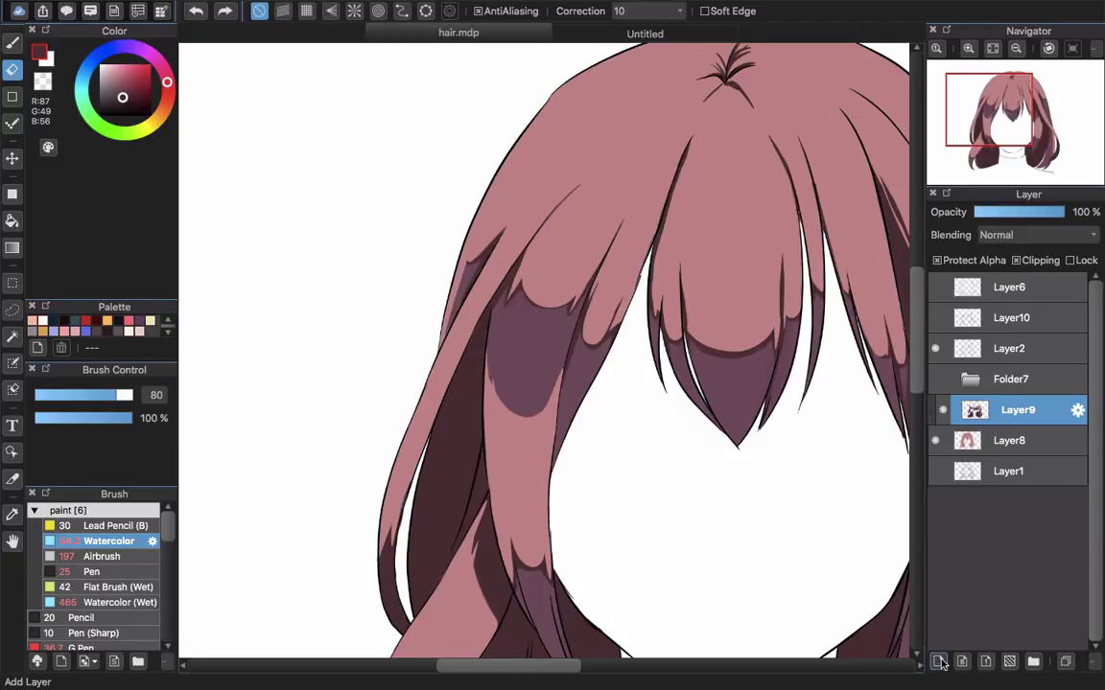
# Add a new clipped layer above Layer9 and set its blending mode to Add.
pyautogui.click(938, 660)
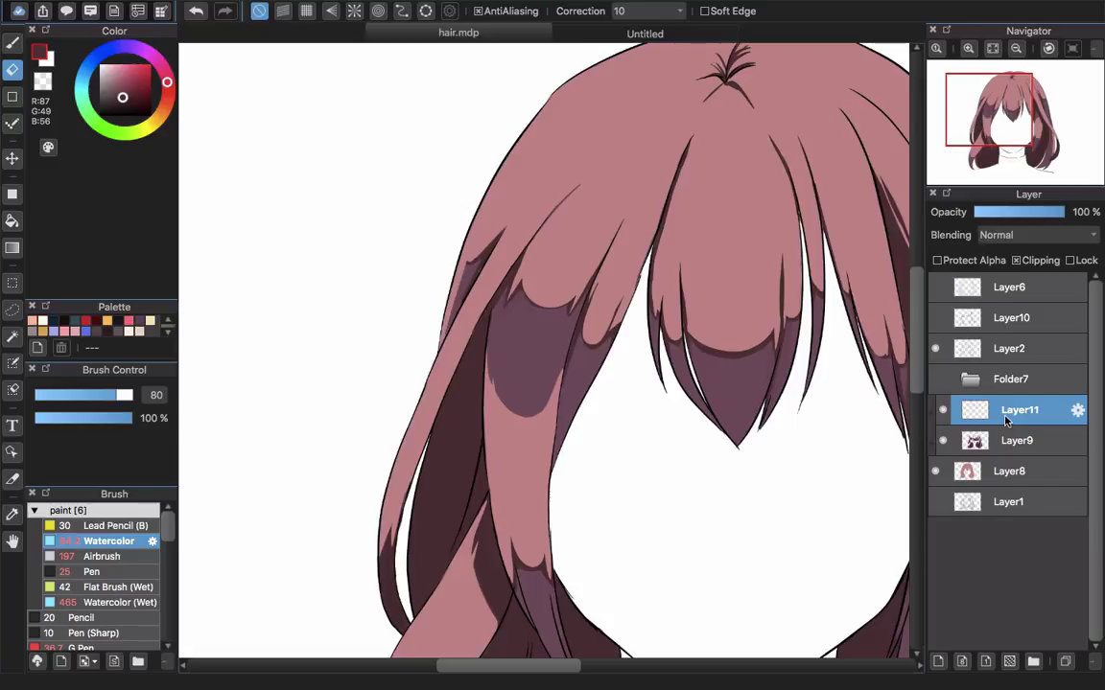
pyautogui.click(1040, 235)
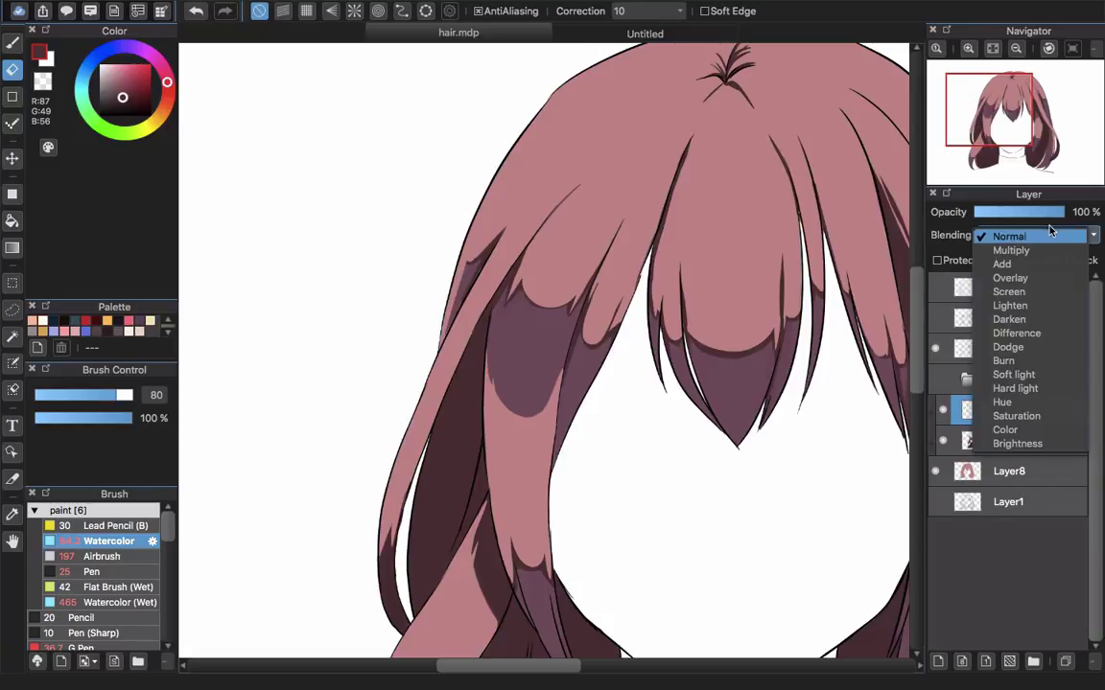
pyautogui.click(1032, 268)
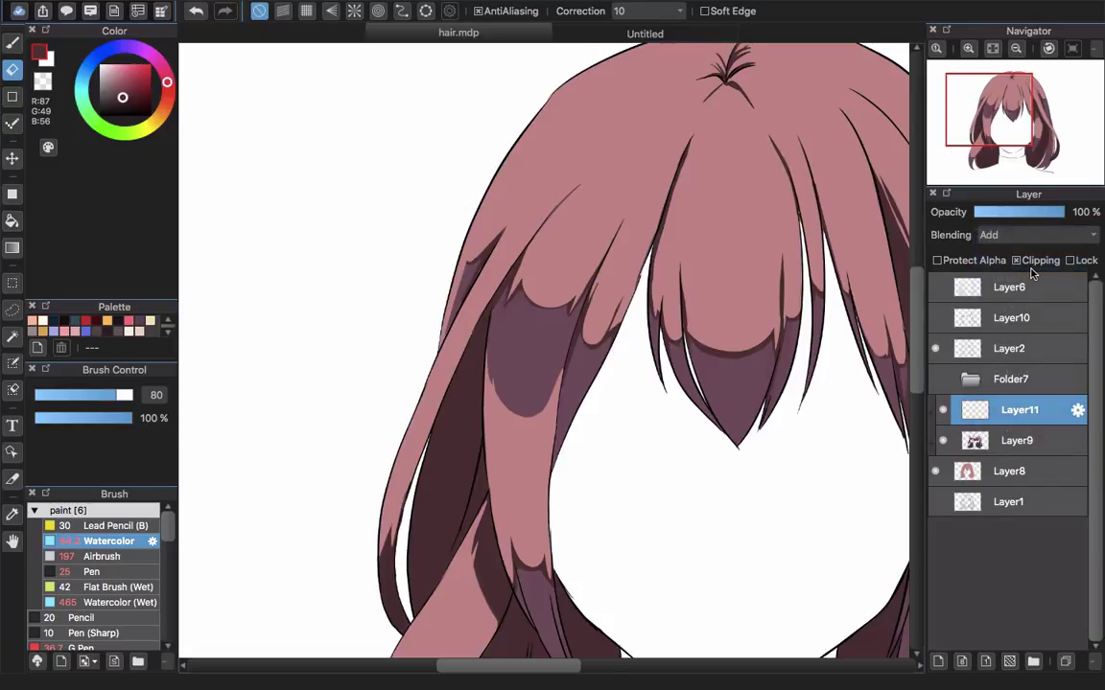
pyautogui.moveTo(444, 284)
pyautogui.mouseDown()
pyautogui.moveTo(446, 446)
pyautogui.moveTo(461, 441)
pyautogui.mouseUp()
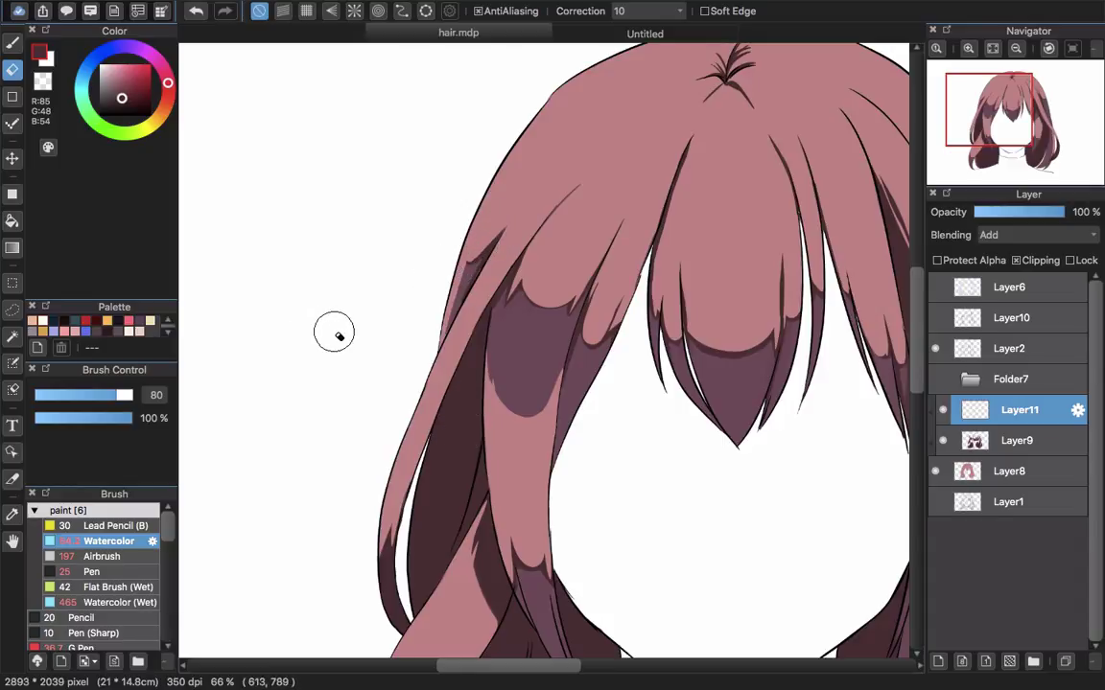
# Select a jagged highlight on the outer left strand with the rounded Polygon selection, fill it, and deselect.
pyautogui.press('m')
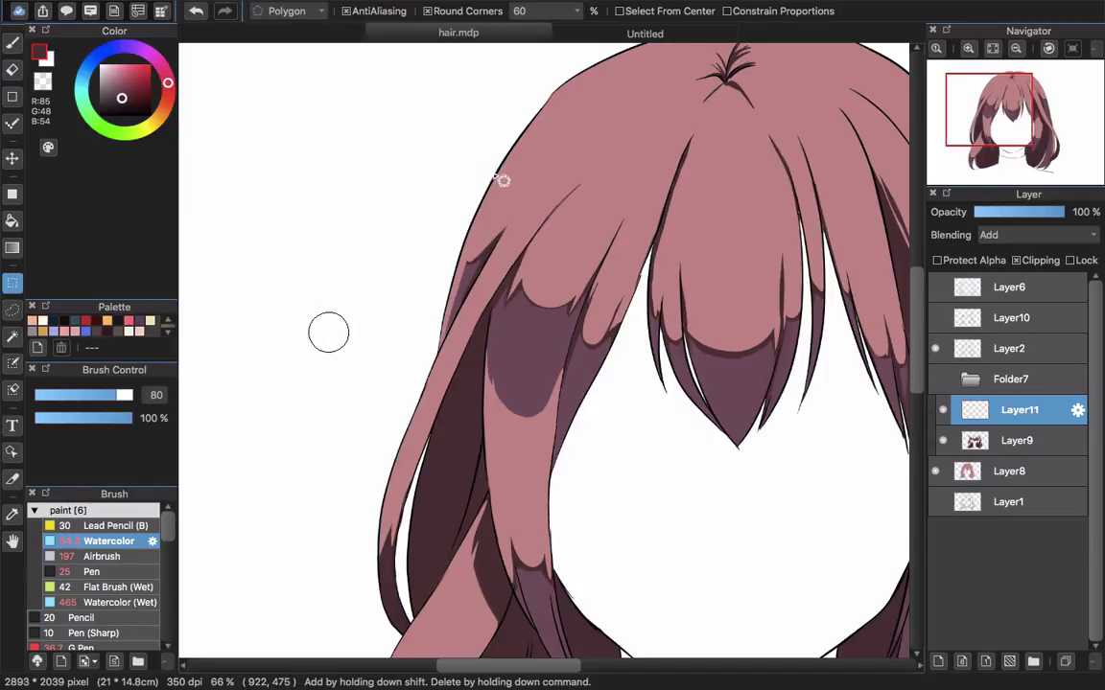
pyautogui.click(491, 174)
pyautogui.click(475, 242)
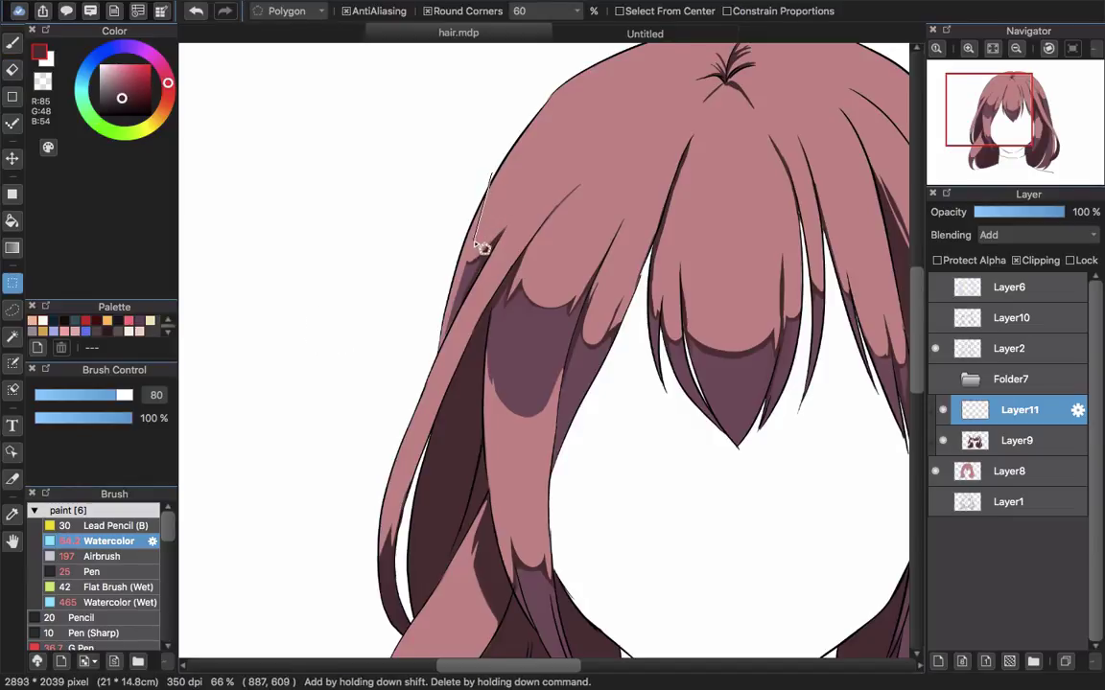
pyautogui.click(530, 188)
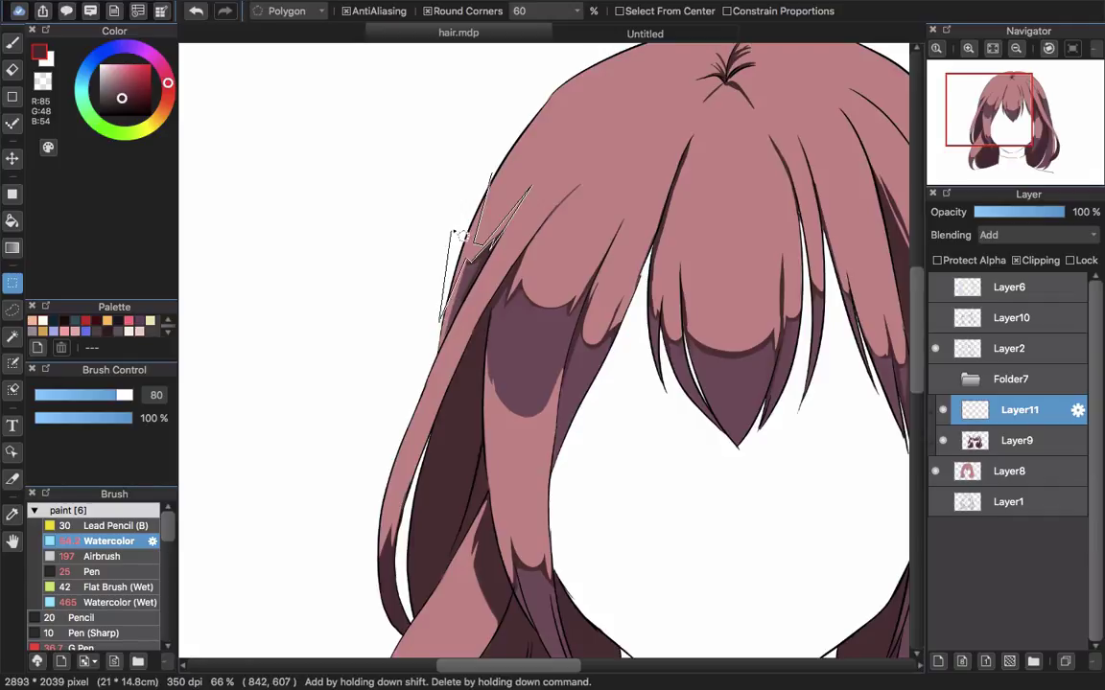
pyautogui.doubleClick(487, 180)
pyautogui.press('u')
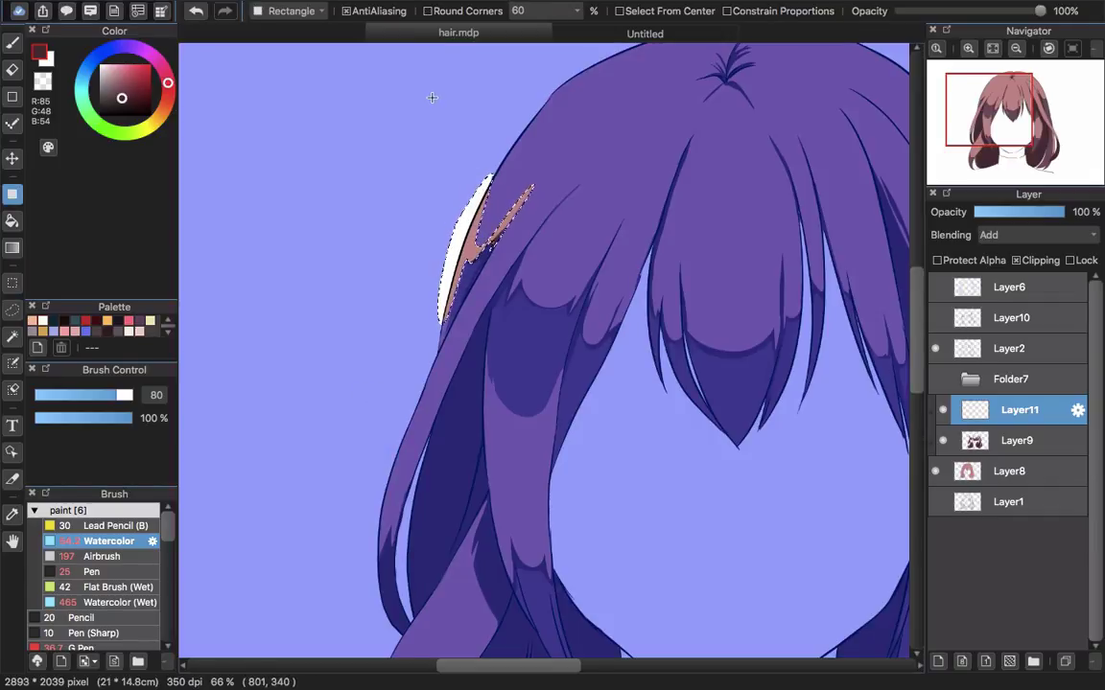
pyautogui.moveTo(433, 99); pyautogui.dragTo(602, 474)
pyautogui.press('super+d')
pyautogui.moveTo(530, 276); pyautogui.dragTo(517, 332)
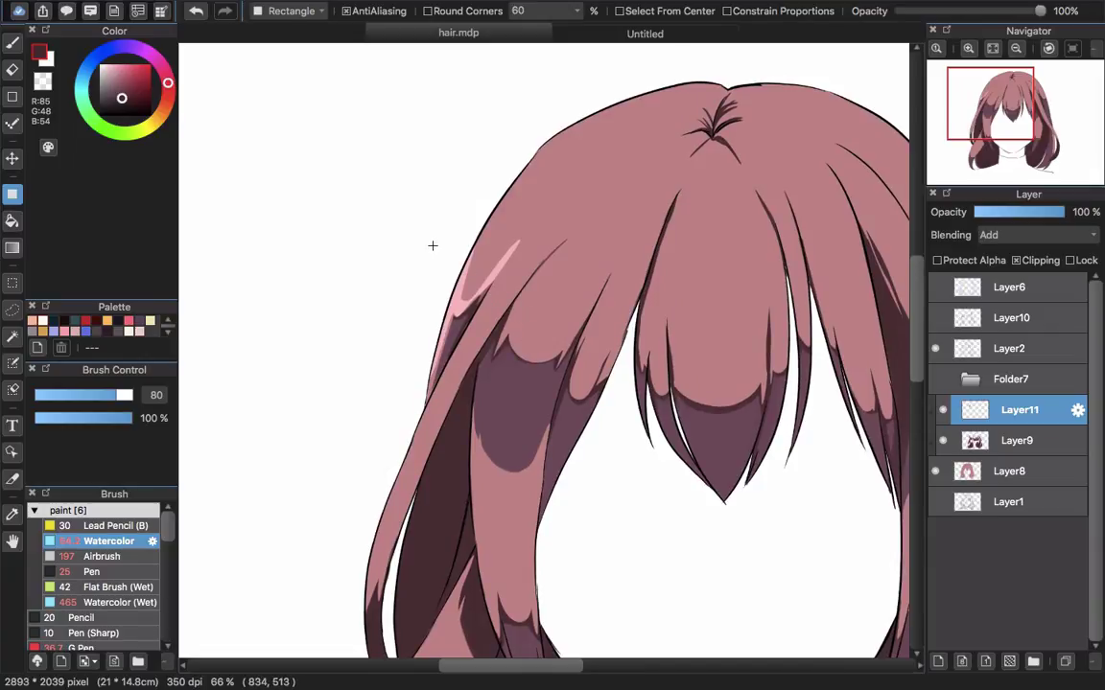
# Select a curved, spiked highlight above the left front lock's shadow with the Polygon selection, fill it, and deselect.
pyautogui.press('m')
pyautogui.click(525, 282)
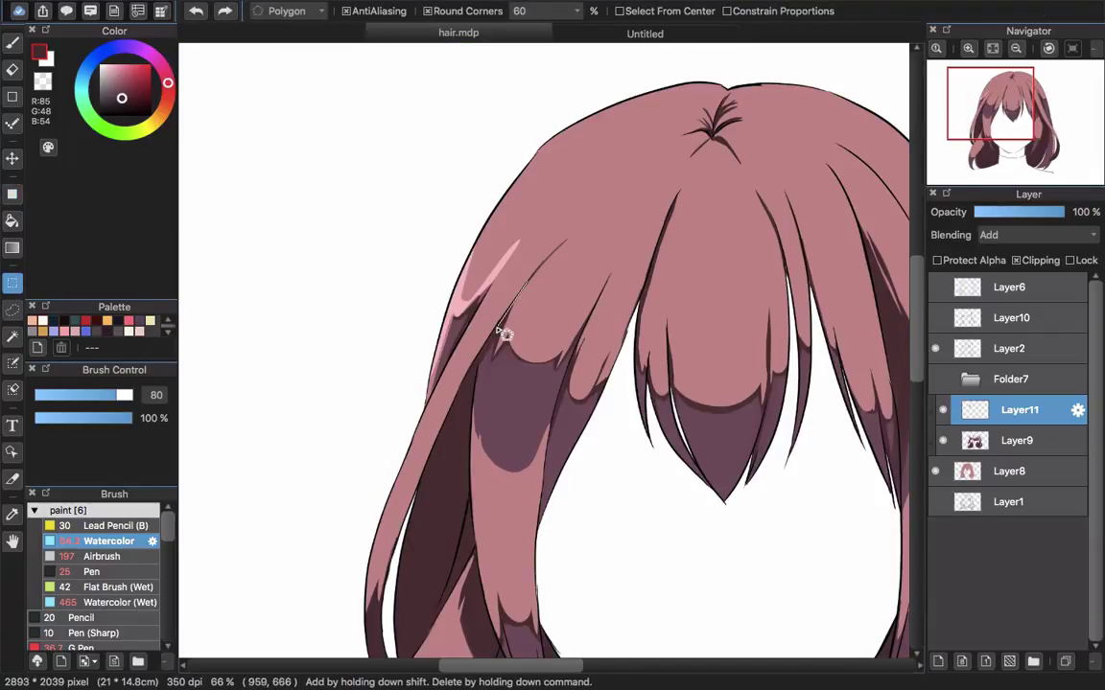
pyautogui.click(573, 331)
pyautogui.click(532, 352)
pyautogui.doubleClick(527, 297)
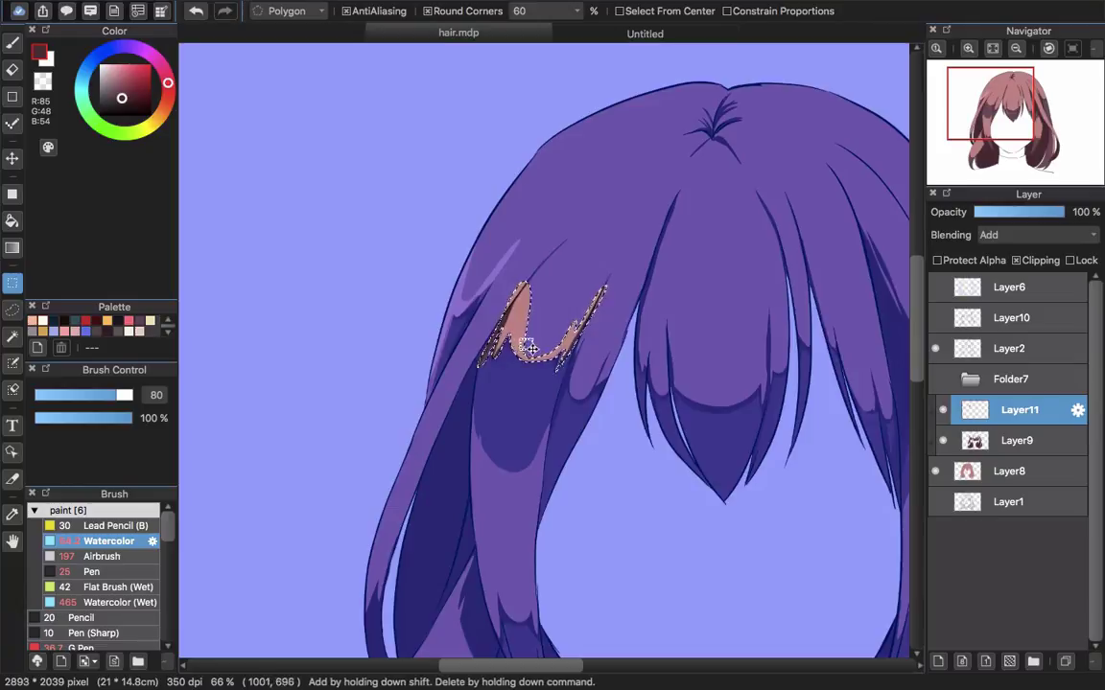
pyautogui.press('u')
pyautogui.moveTo(461, 255); pyautogui.dragTo(613, 422)
pyautogui.press('super+d')
pyautogui.moveTo(601, 441); pyautogui.dragTo(620, 417)
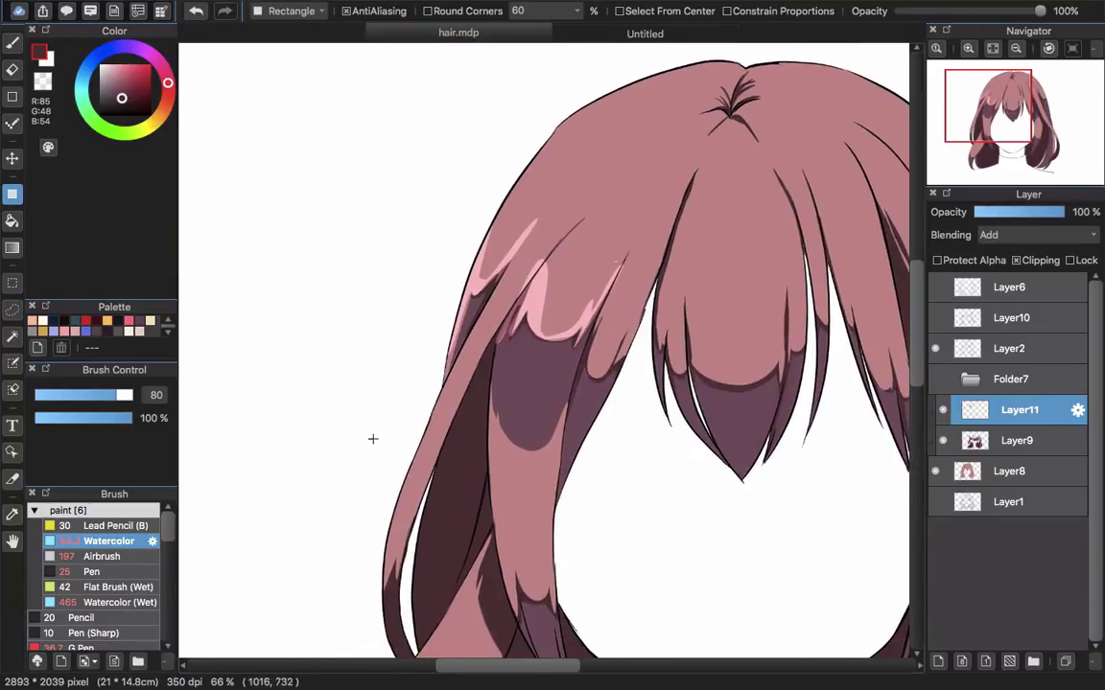
# Refine the left highlights with Pen (Sharp) and the eraser, thinning them into curved, pointed shapes.
pyautogui.press('s')
pyautogui.press('z')
pyautogui.press('e')
pyautogui.press('b')
pyautogui.scroll(3, 555, 282)
pyautogui.moveTo(466, 409); pyautogui.dragTo(402, 513)
pyautogui.moveTo(491, 443); pyautogui.dragTo(564, 520)
pyautogui.moveTo(535, 280); pyautogui.dragTo(489, 378)
pyautogui.moveTo(532, 287); pyautogui.dragTo(539, 468)
pyautogui.press('e')
pyautogui.moveTo(583, 312); pyautogui.dragTo(631, 434)
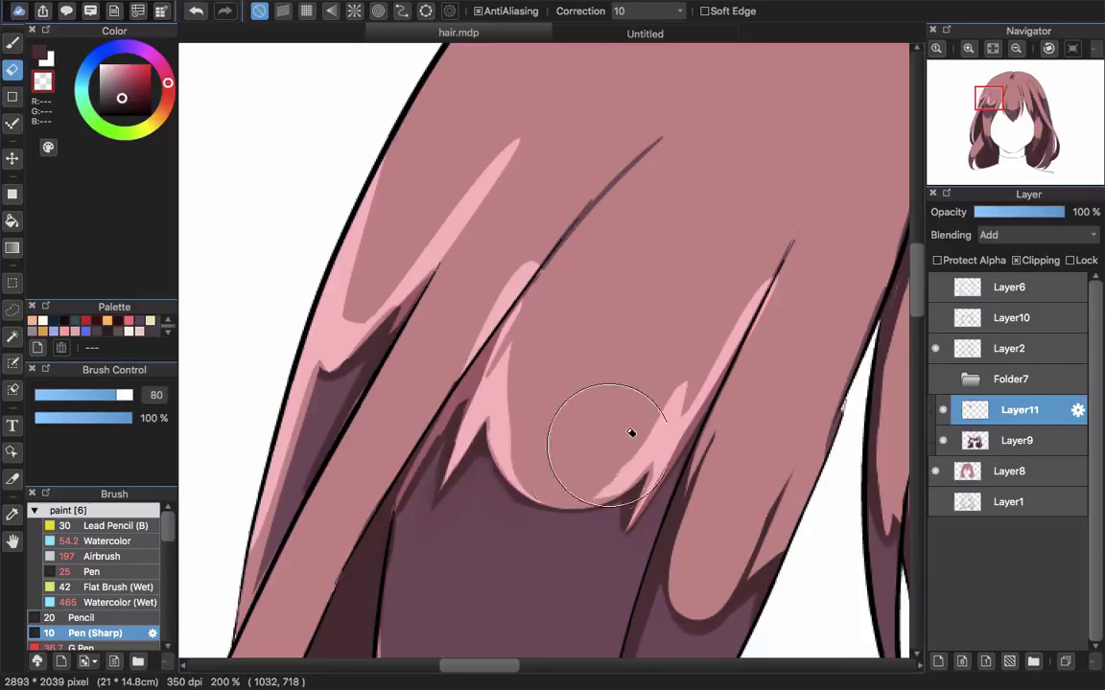
pyautogui.scroll(-3, 510, 284)
pyautogui.moveTo(691, 380); pyautogui.dragTo(491, 283)
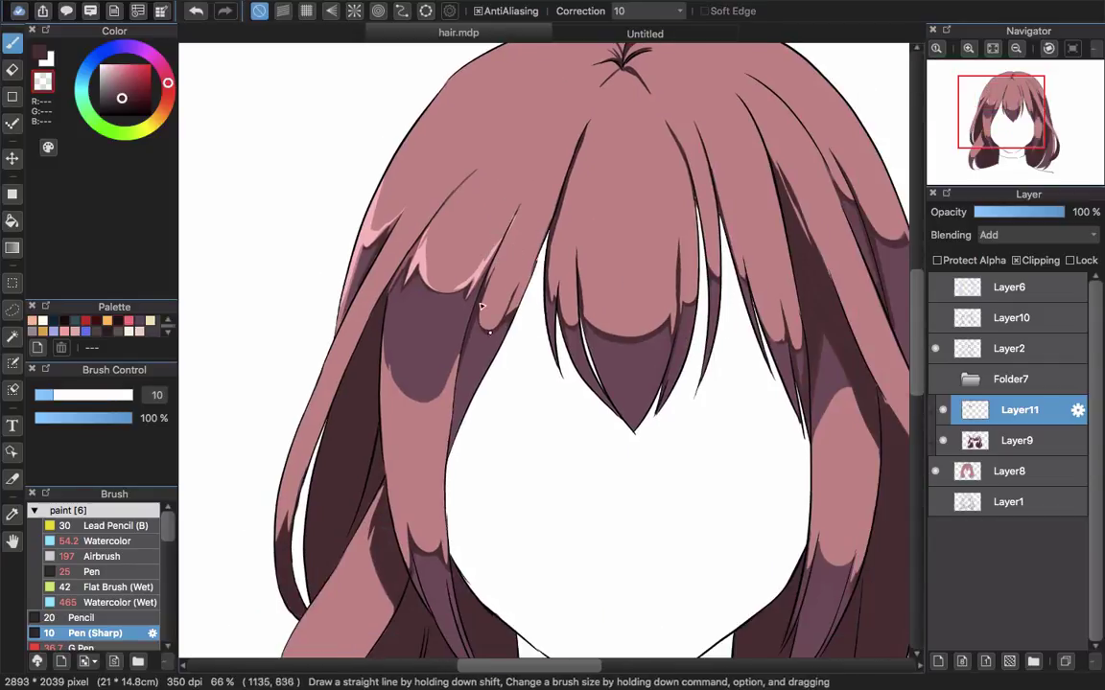
# Try a Polygon-selected highlight filled on the small lock between the left front lock and the central bang.
pyautogui.press('m')
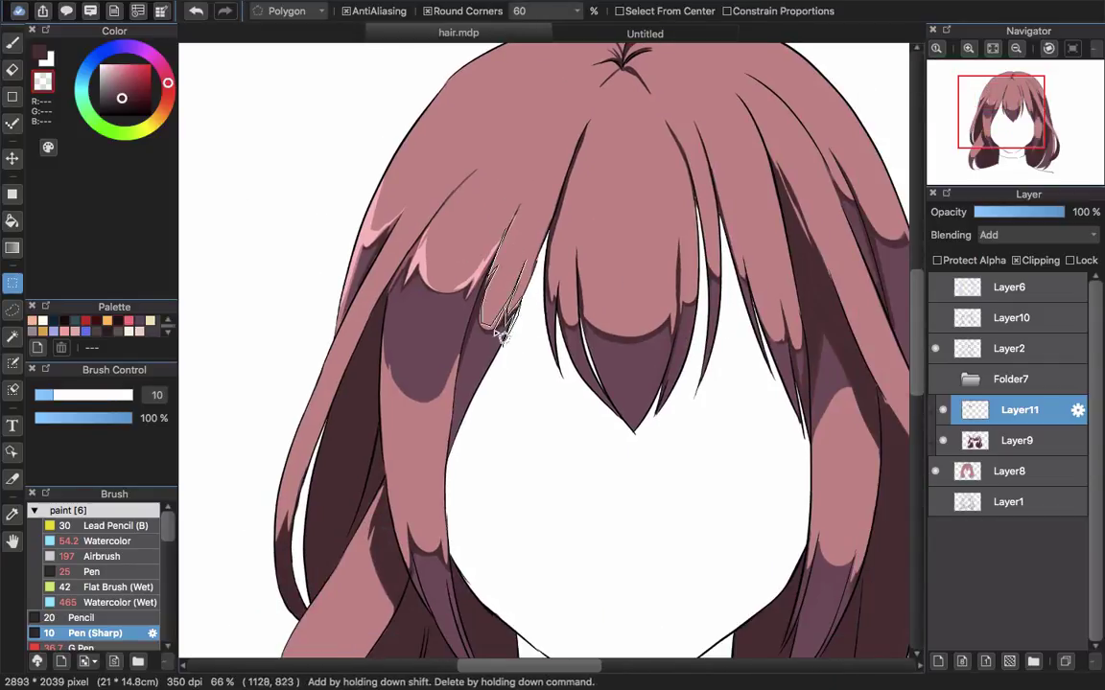
pyautogui.doubleClick(519, 208)
pyautogui.press('u')
pyautogui.moveTo(431, 182); pyautogui.dragTo(545, 362)
pyautogui.press('super+z')
pyautogui.press('z')
pyautogui.moveTo(412, 180); pyautogui.dragTo(562, 369)
pyautogui.press('super+d')
pyautogui.moveTo(562, 334); pyautogui.dragTo(499, 249)
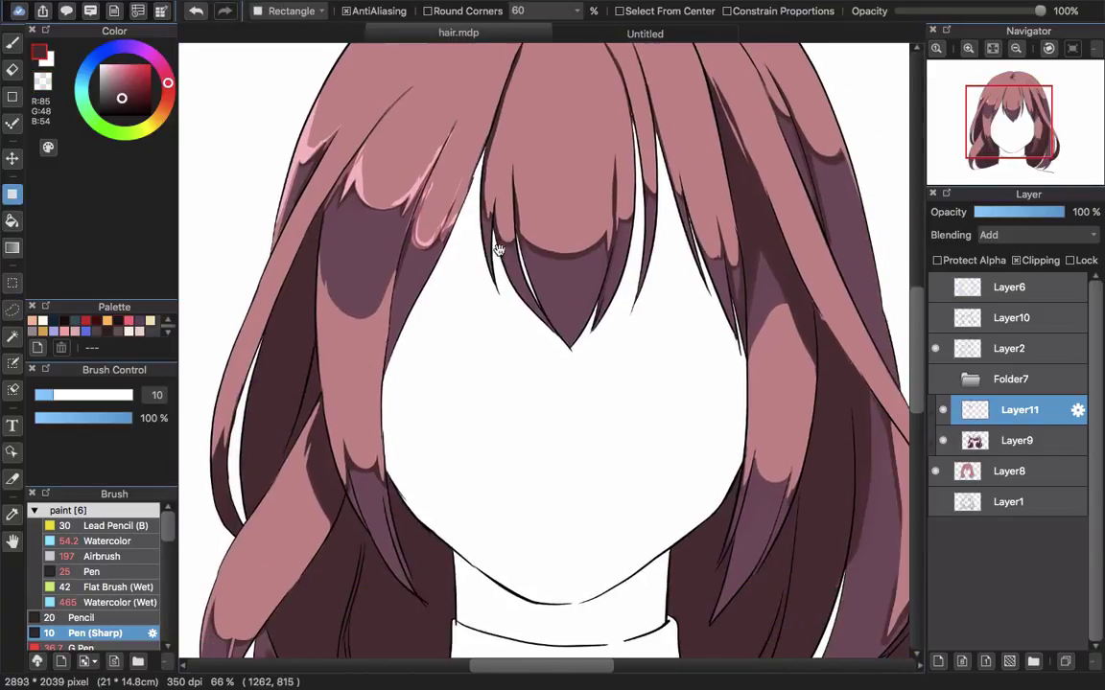
# Undo the highlight on the small left lock and clear its selection.
pyautogui.moveTo(456, 294); pyautogui.dragTo(463, 454)
pyautogui.press('super+z')
pyautogui.press('super+z')
pyautogui.press('v')
pyautogui.press('super+d')
pyautogui.moveTo(436, 362); pyautogui.dragTo(442, 349)
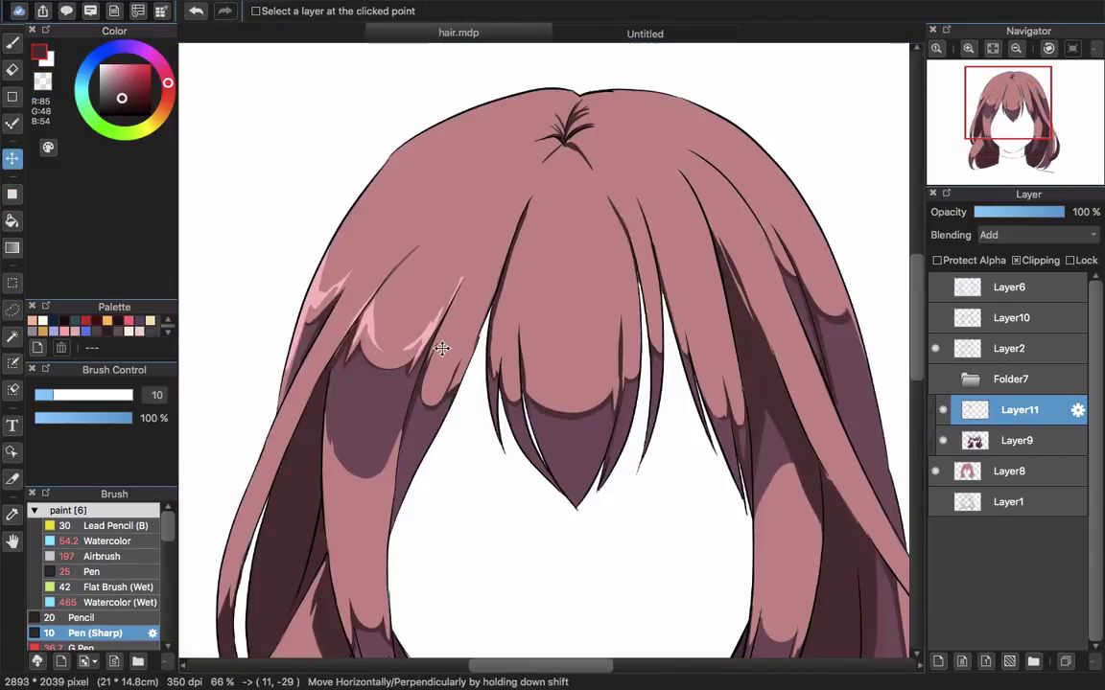
# Draw a highlight outline across the central bang with Pen (Sharp) and fill its right side.
pyautogui.moveTo(490, 419)
pyautogui.mouseDown()
pyautogui.moveTo(495, 239)
pyautogui.moveTo(519, 237)
pyautogui.mouseUp()
pyautogui.press('b')
pyautogui.moveTo(525, 188); pyautogui.dragTo(526, 312)
pyautogui.moveTo(531, 236)
pyautogui.mouseDown()
pyautogui.moveTo(544, 273)
pyautogui.moveTo(557, 272)
pyautogui.mouseUp()
pyautogui.moveTo(624, 284); pyautogui.dragTo(647, 259)
pyautogui.press('g')
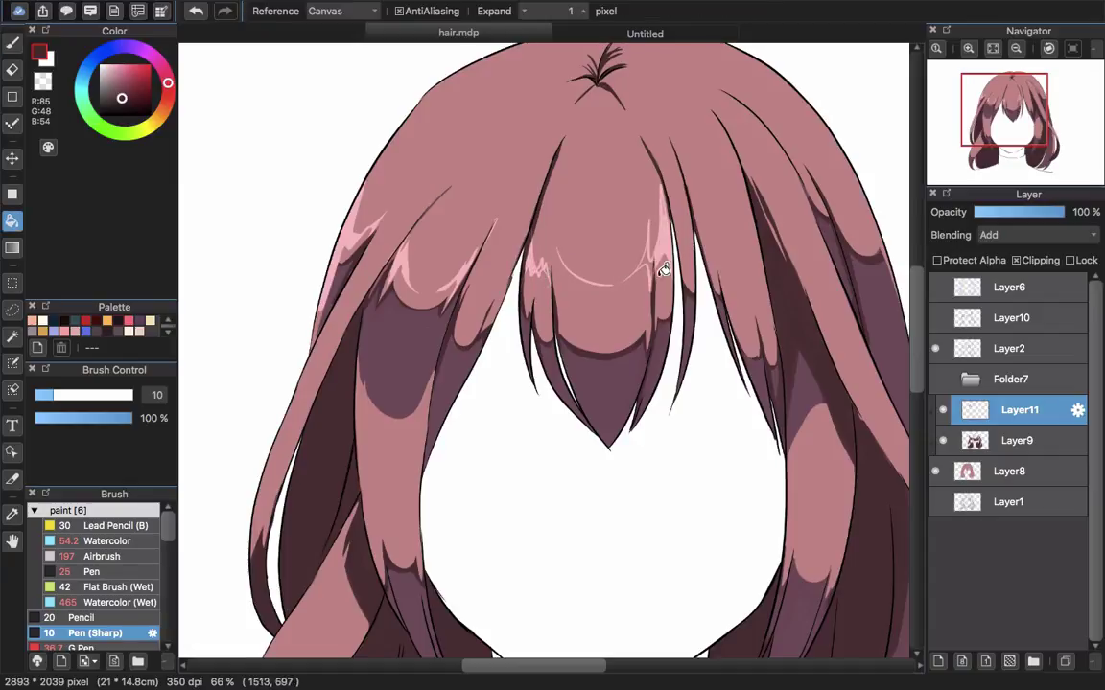
pyautogui.click(661, 267)
# Add pointed streaks to both sides of the central bang's highlight and clean up its shape with the eraser.
pyautogui.press('b')
pyautogui.moveTo(576, 240); pyautogui.dragTo(622, 268)
pyautogui.moveTo(601, 230); pyautogui.dragTo(599, 286)
pyautogui.scroll(-4, 626, 310)
pyautogui.hscroll(-2, 625, 309)
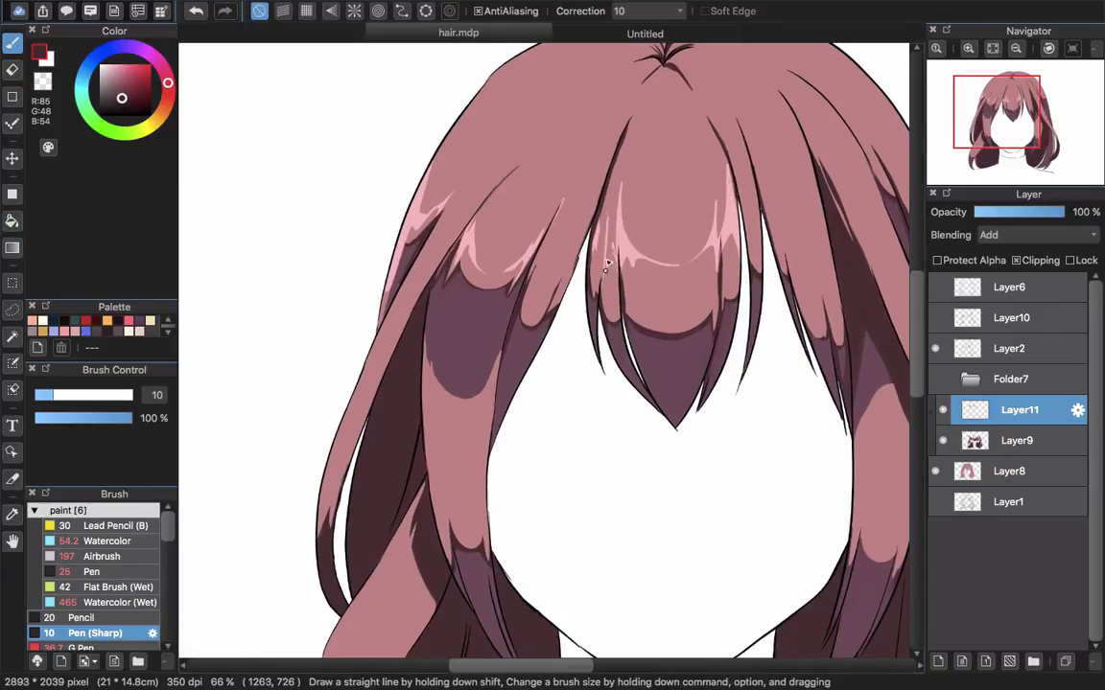
pyautogui.press('e')
pyautogui.scroll(4, 609, 287)
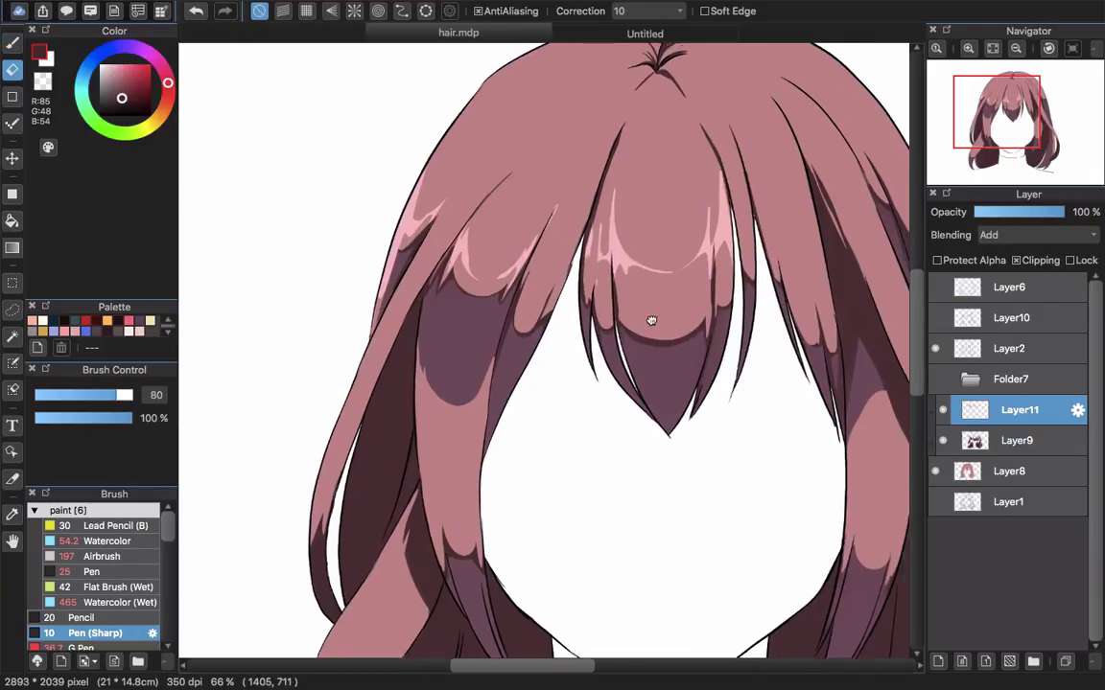
pyautogui.press('b')
pyautogui.scroll(5, 623, 307)
pyautogui.hscroll(8, 632, 321)
pyautogui.scroll(-5, 651, 336)
pyautogui.press('e')
pyautogui.scroll(6, 570, 335)
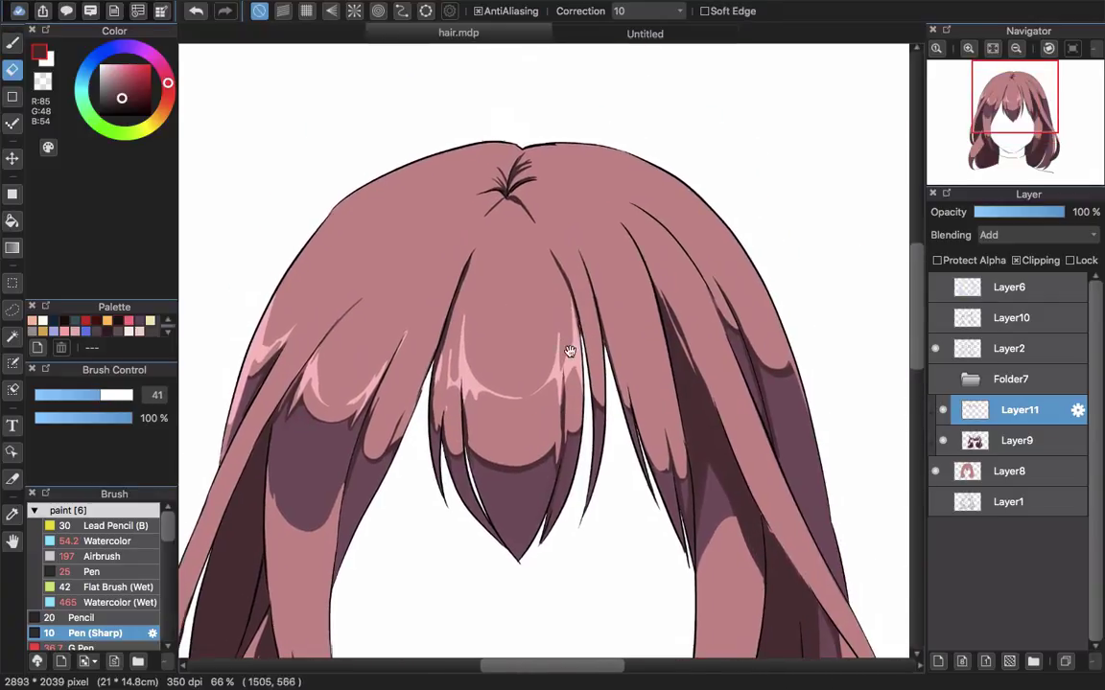
# Paint a highlight on the narrow strand to the right of the central bang.
pyautogui.press('b')
pyautogui.moveTo(579, 309); pyautogui.dragTo(592, 355)
pyautogui.scroll(-2, 613, 388)
pyautogui.hscroll(3, 614, 388)
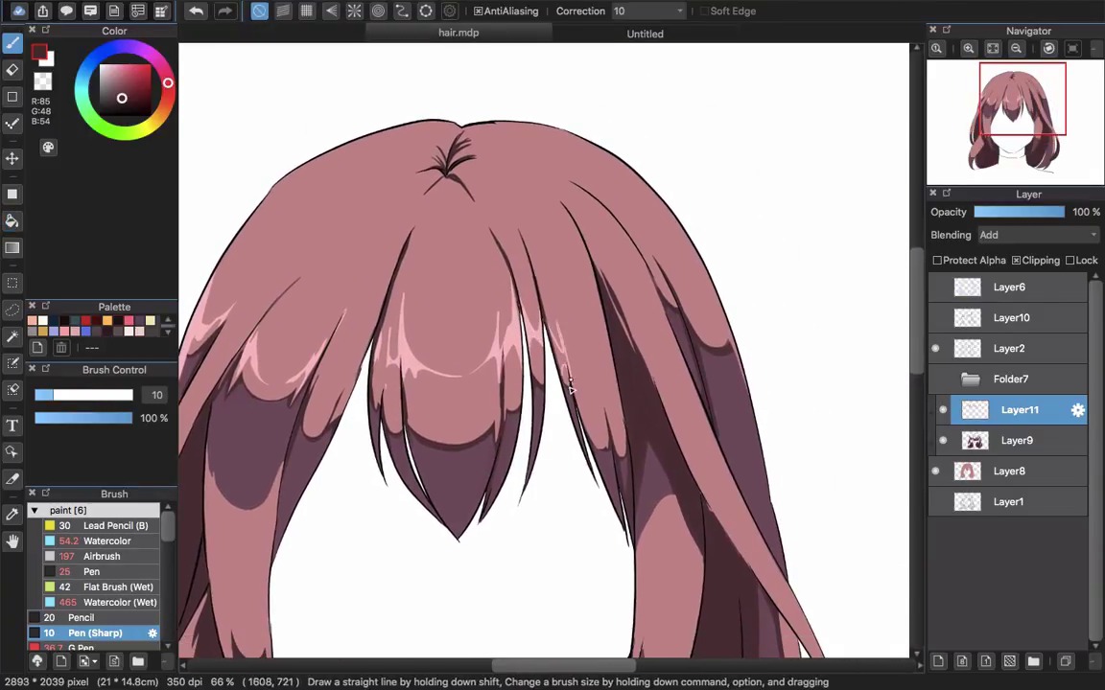
# Outline a scalloped highlight band across the right front lock, undo the premature fill, and fill the completed outline.
pyautogui.scroll(2, 570, 388)
pyautogui.hscroll(1, 566, 384)
pyautogui.press('g')
pyautogui.click(587, 453)
pyautogui.press('super+z')
pyautogui.scroll(5, 590, 412)
pyautogui.press('b')
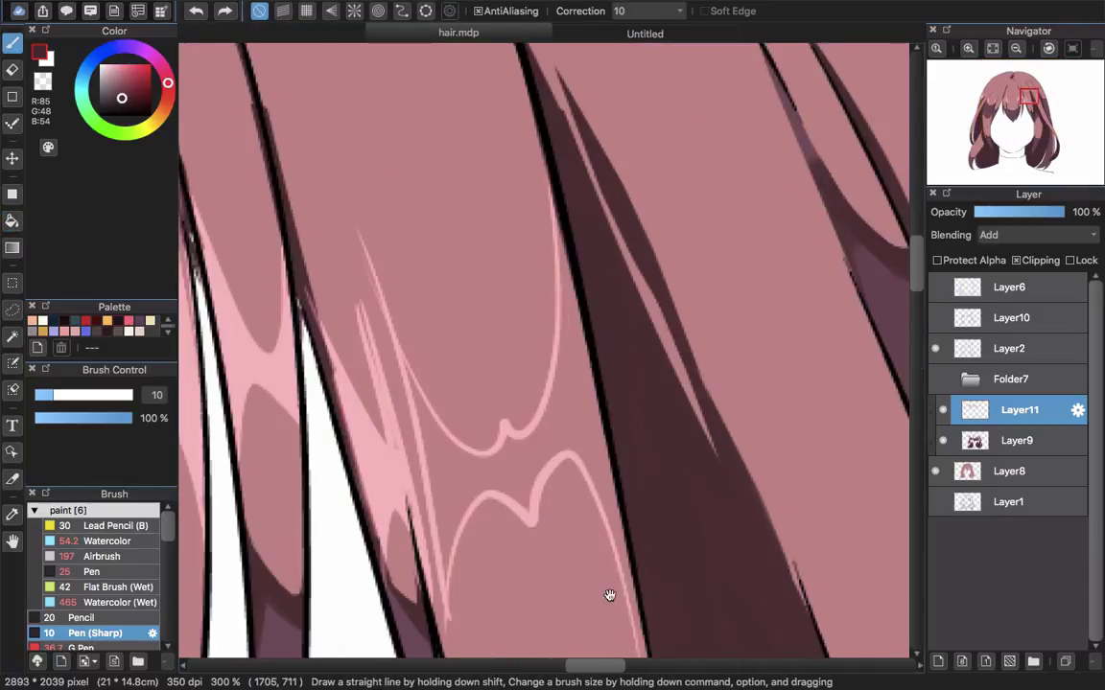
pyautogui.press('g')
pyautogui.click(606, 460)
# Paint a pointed, scalloped highlight across the strand between the dark shadow and the outermost right lock with Pen (Sharp).
pyautogui.press('b')
pyautogui.hscroll(4, 279, 422)
pyautogui.scroll(1, 278, 422)
pyautogui.moveTo(414, 233); pyautogui.dragTo(566, 426)
pyautogui.moveTo(585, 183); pyautogui.dragTo(569, 392)
pyautogui.moveTo(430, 272); pyautogui.dragTo(537, 432)
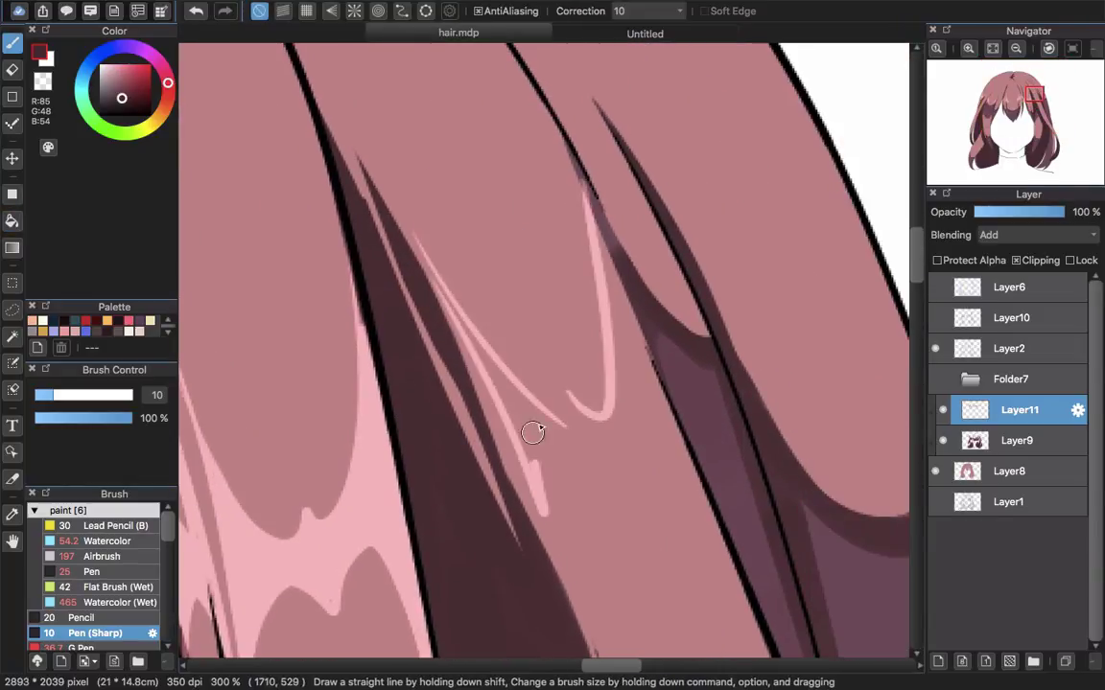
pyautogui.moveTo(470, 335); pyautogui.dragTo(533, 446)
pyautogui.moveTo(621, 385); pyautogui.dragTo(676, 426)
pyautogui.moveTo(631, 370); pyautogui.dragTo(596, 216)
pyautogui.moveTo(530, 423); pyautogui.dragTo(572, 445)
# Outline a curved highlight band across the outermost right lock and fill it.
pyautogui.hscroll(5, 575, 412)
pyautogui.moveTo(540, 335); pyautogui.dragTo(671, 222)
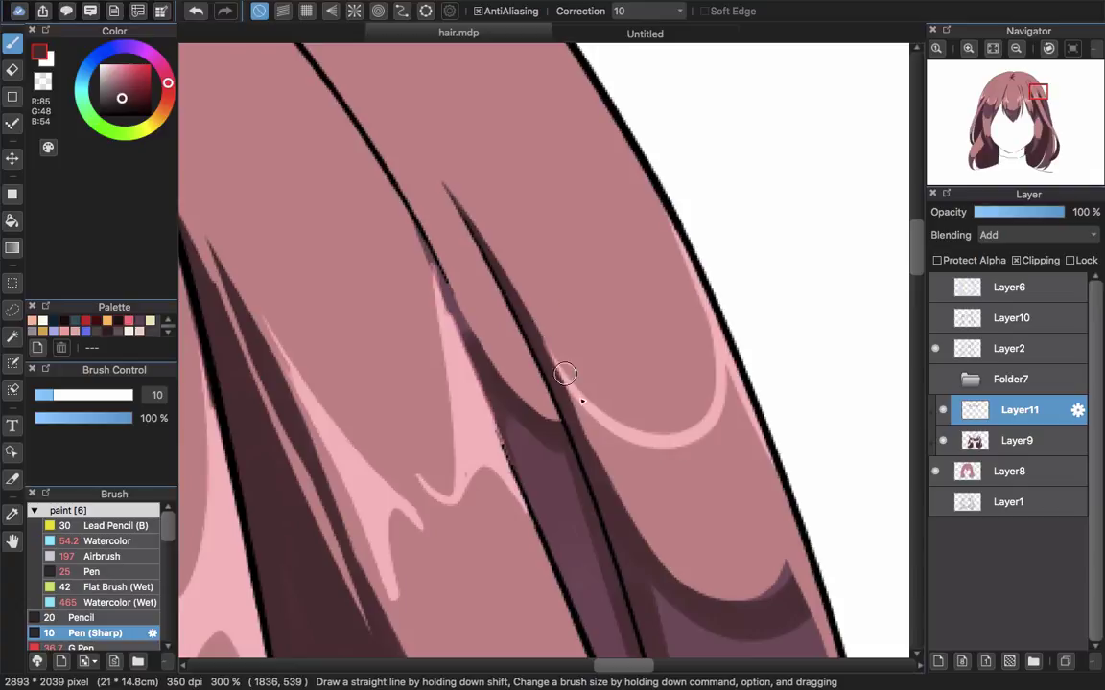
pyautogui.moveTo(580, 394); pyautogui.dragTo(633, 513)
pyautogui.moveTo(700, 441); pyautogui.dragTo(779, 471)
pyautogui.press('g')
pyautogui.click(597, 420)
pyautogui.press('b')
# Lasso the highlights on the central bang and right locks, shift them slightly downward, and clear the selection.
pyautogui.scroll(-8, 580, 485)
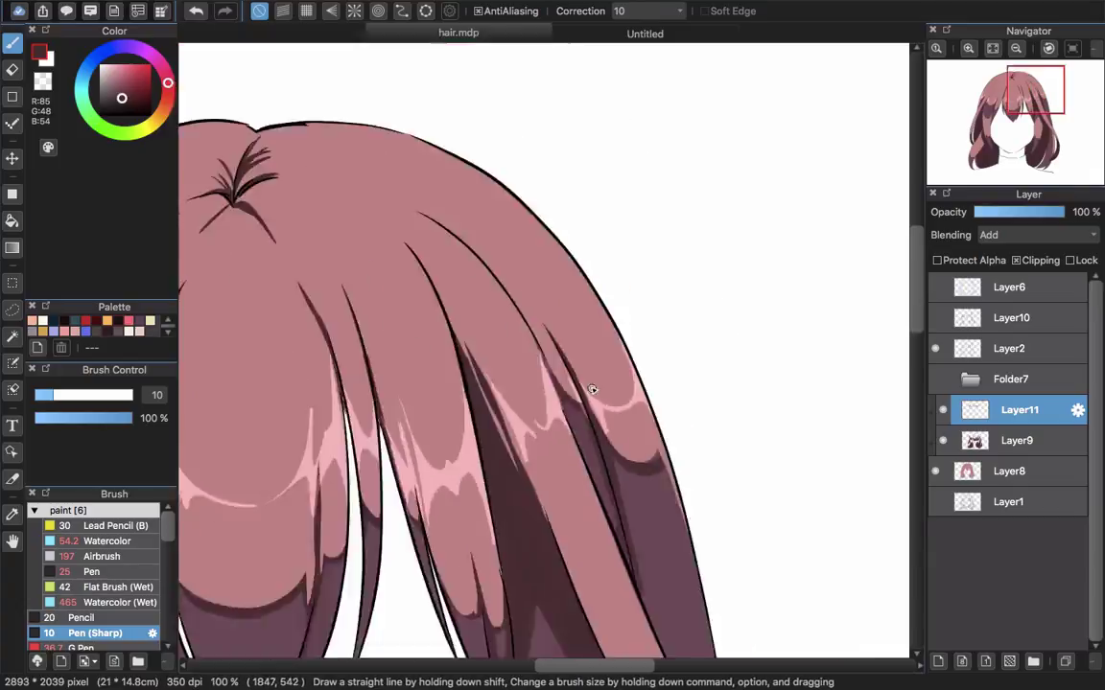
pyautogui.scroll(1, 477, 523)
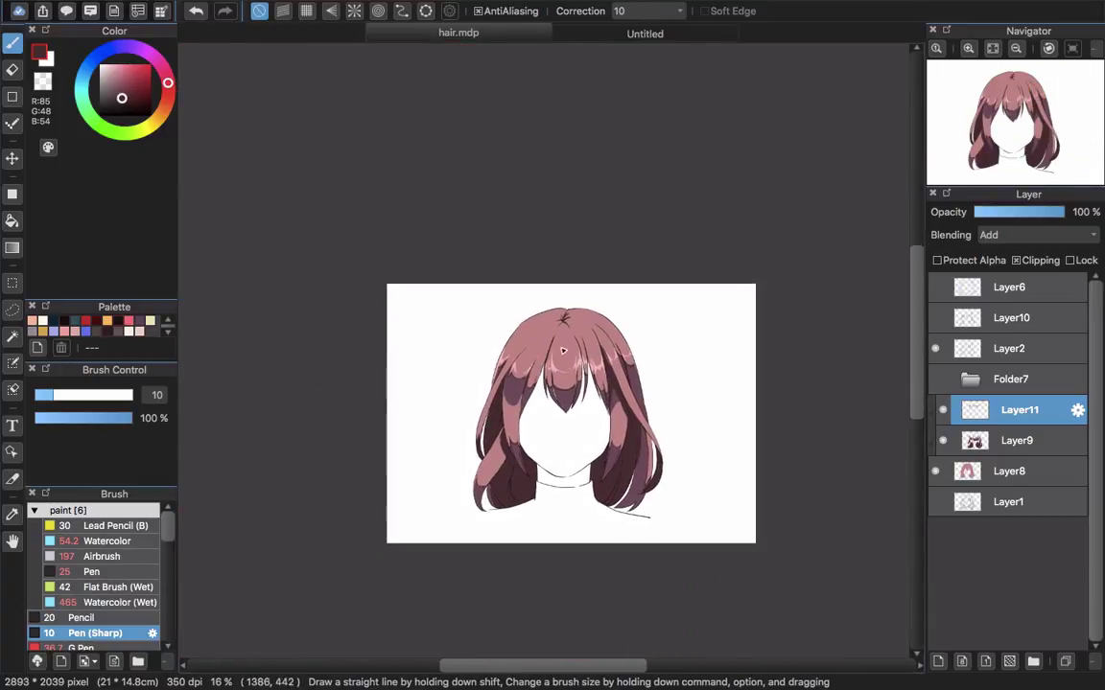
pyautogui.scroll(2, 614, 407)
pyautogui.press('v')
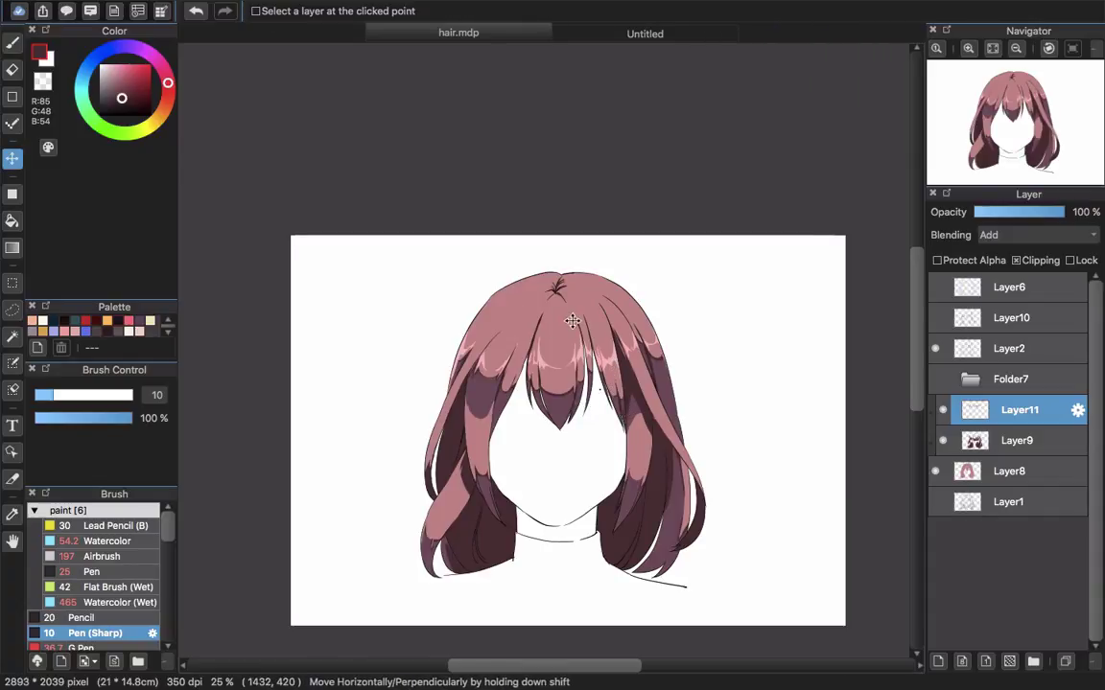
pyautogui.press('l')
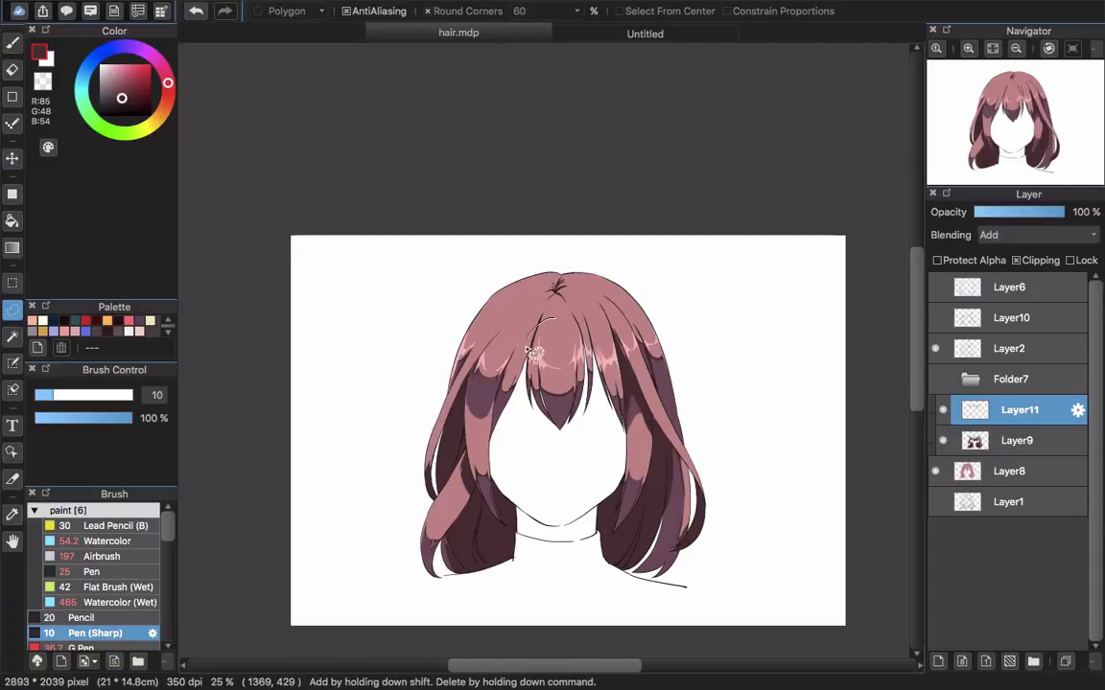
pyautogui.moveTo(534, 353); pyautogui.dragTo(593, 415)
pyautogui.moveTo(704, 327); pyautogui.dragTo(545, 317)
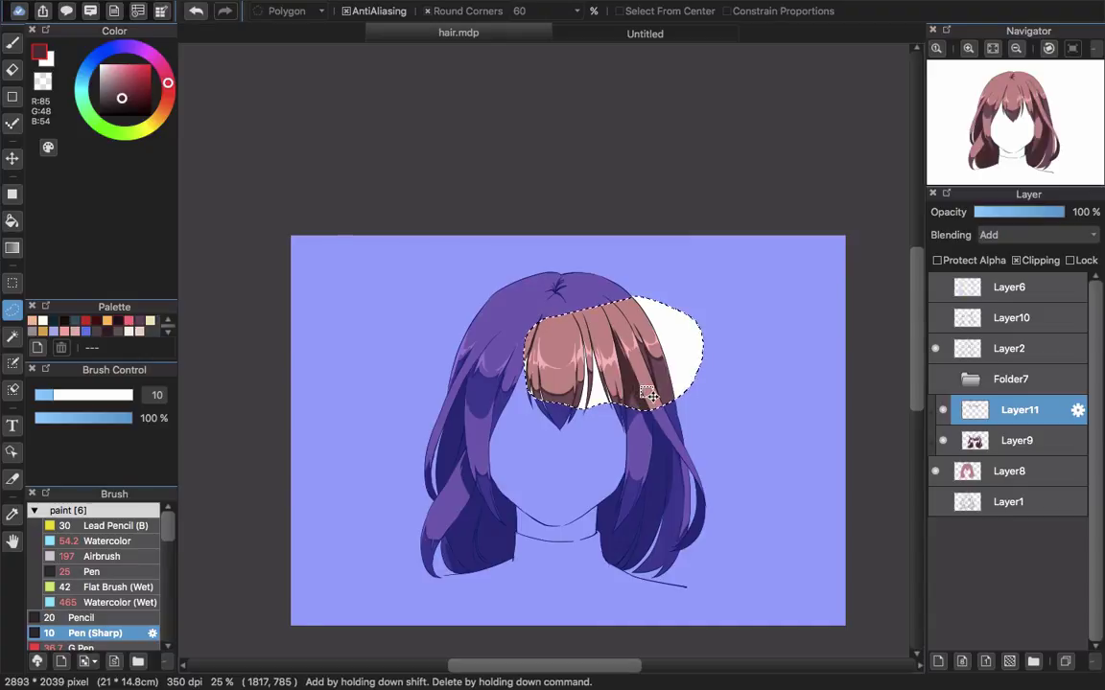
pyautogui.press('v')
pyautogui.moveTo(645, 380)
pyautogui.mouseDown()
pyautogui.moveTo(644, 401)
pyautogui.moveTo(644, 388)
pyautogui.mouseUp()
pyautogui.hotkey('ctrl', 'd')
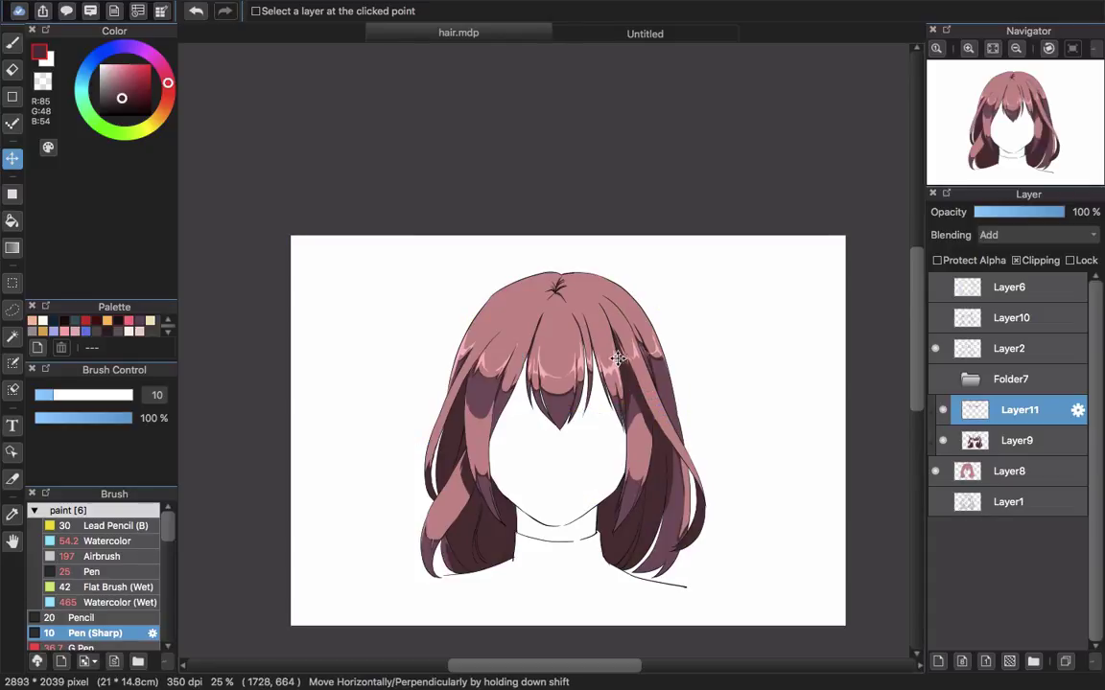
# Lasso the highlights on the right locks, tilt and shift them slightly with Transform, and deselect.
pyautogui.press('l')
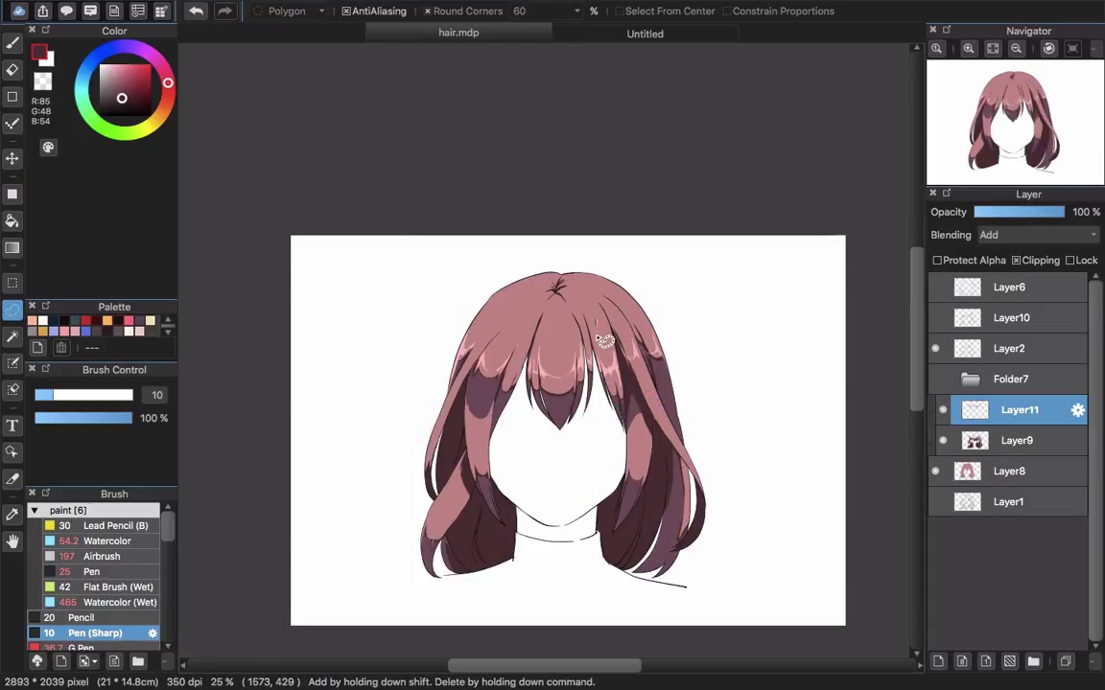
pyautogui.moveTo(692, 342); pyautogui.dragTo(597, 318)
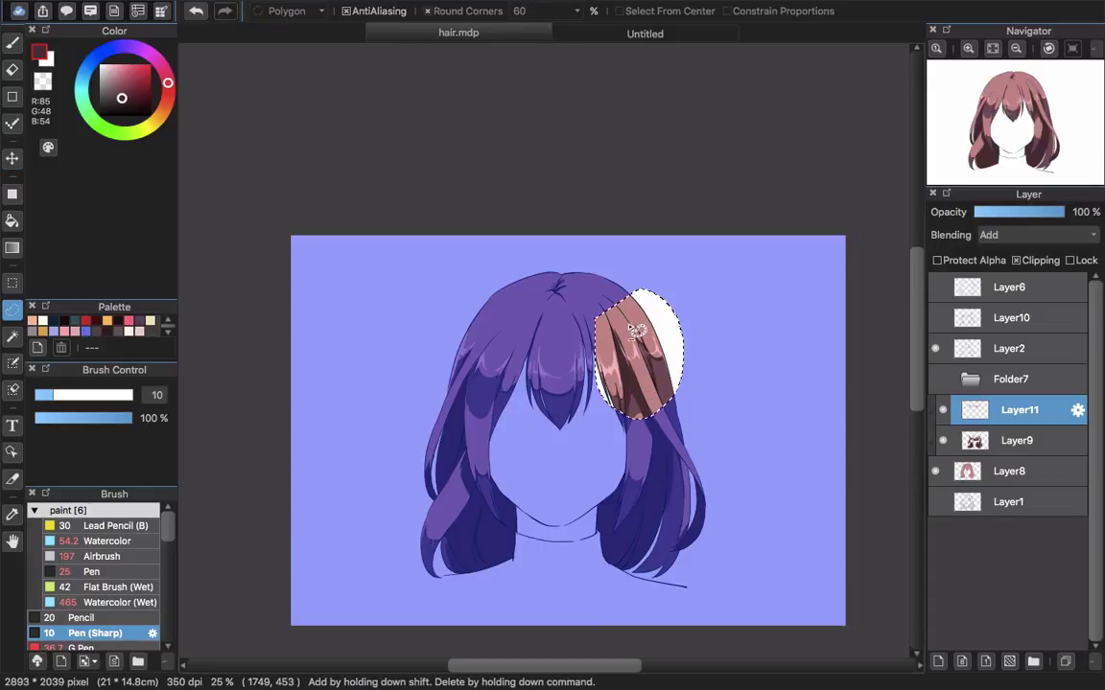
pyautogui.press('super+t')
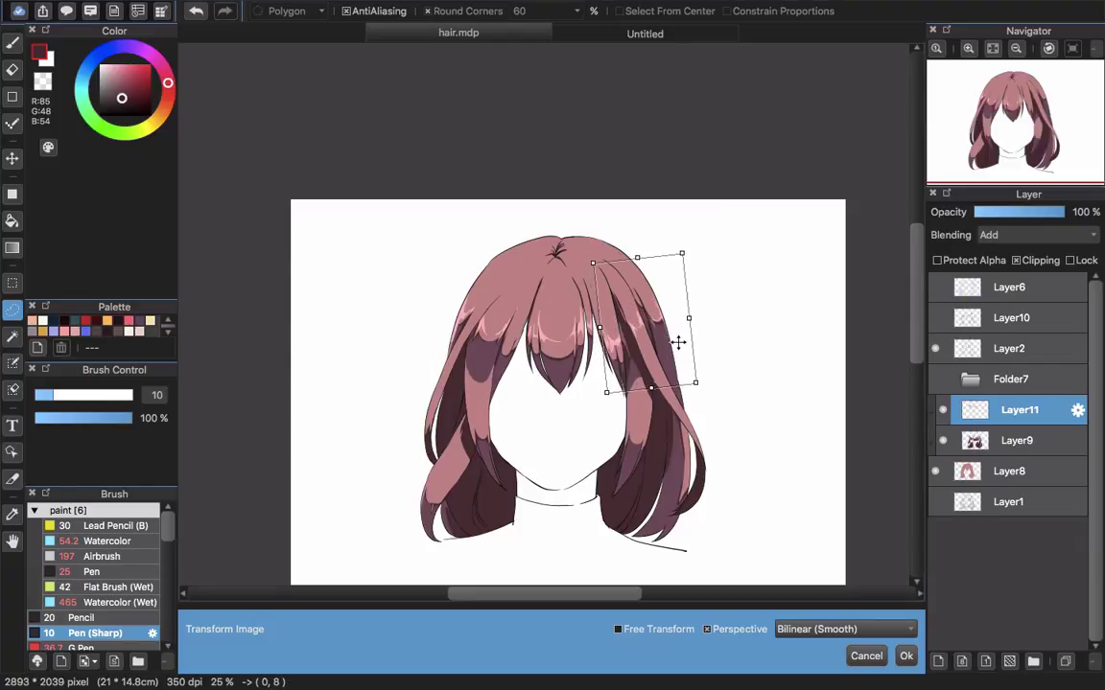
pyautogui.moveTo(678, 342); pyautogui.dragTo(677, 343)
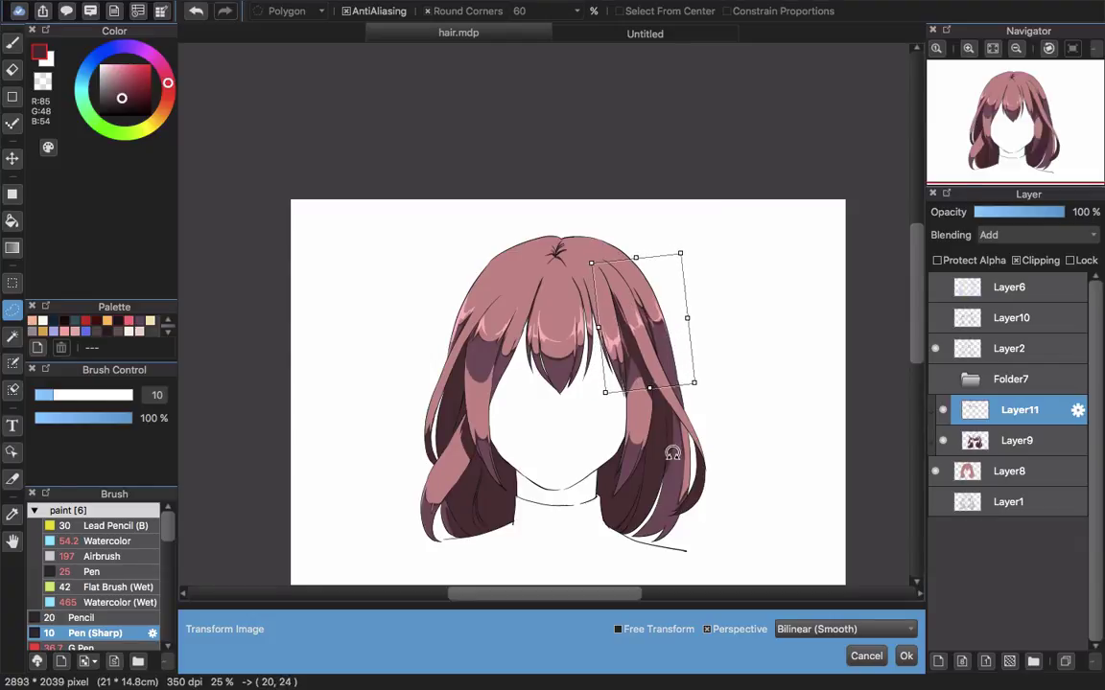
pyautogui.press('Return')
pyautogui.press('super+d')
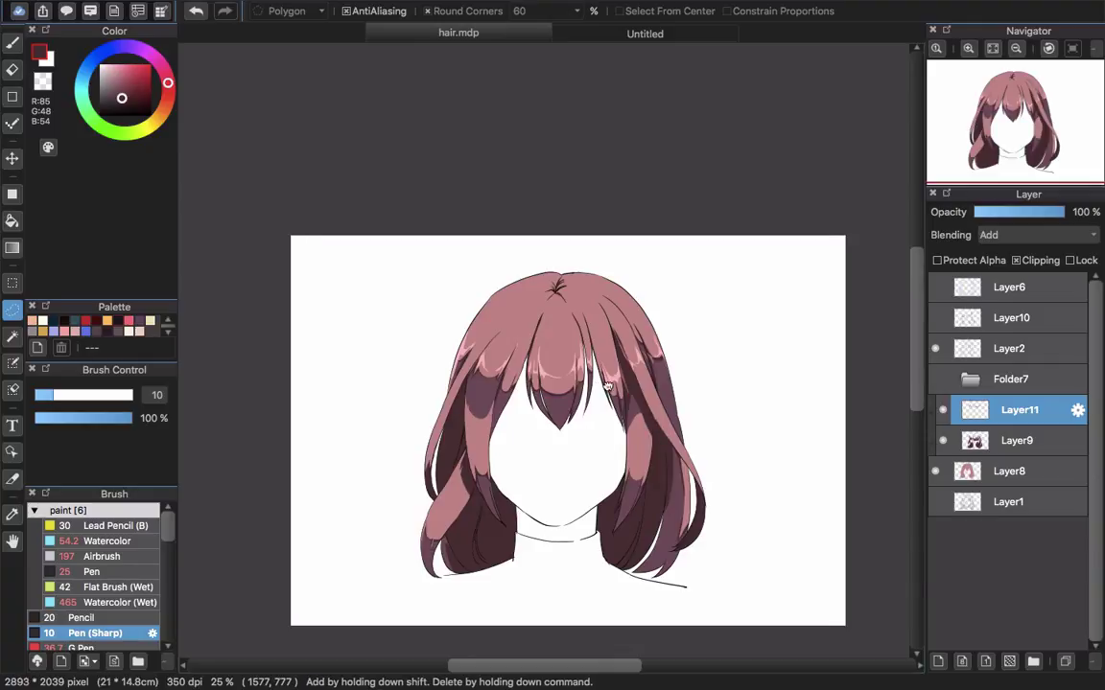
# Lasso the highlights on the left front locks, adjust their placement with Transform, and deselect.
pyautogui.moveTo(438, 342); pyautogui.dragTo(492, 335)
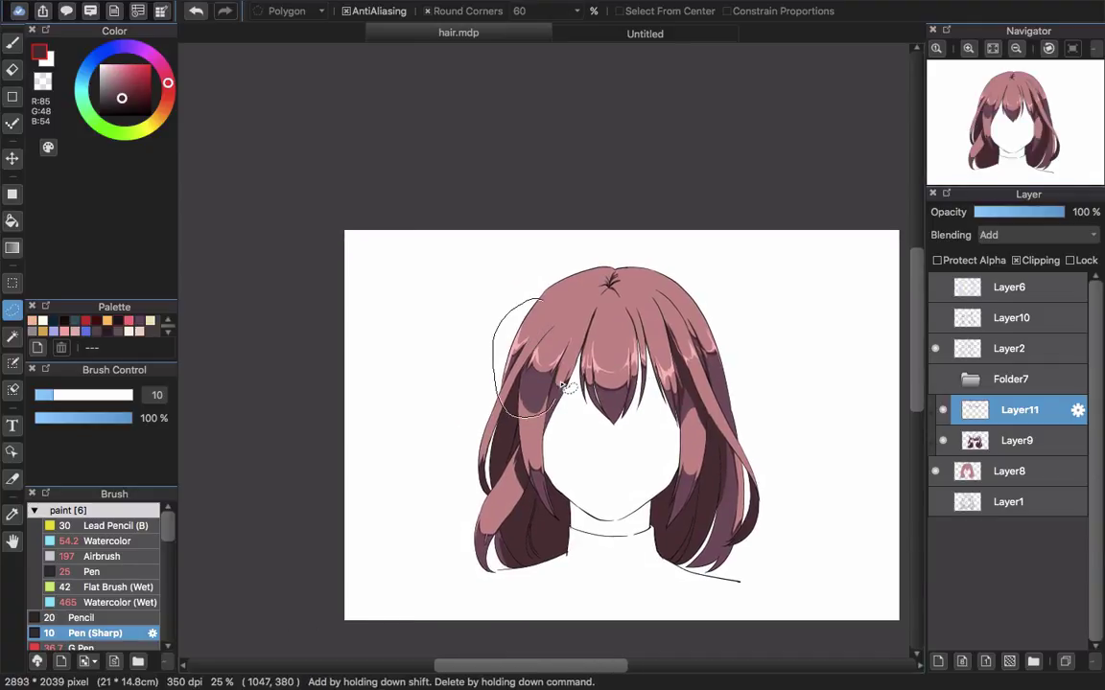
pyautogui.moveTo(566, 386); pyautogui.dragTo(572, 364)
pyautogui.press('super+t')
pyautogui.press('Return')
pyautogui.press('super+d')
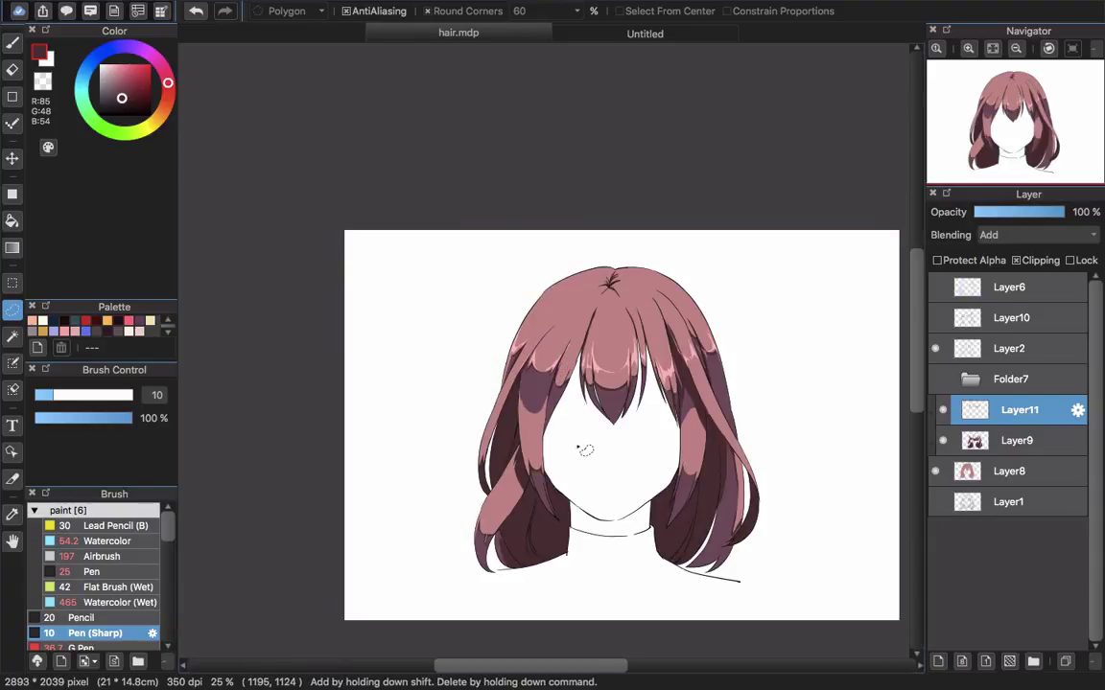
# Recolor the Layer11 highlights with Hue 39, Saturation 151% and Brightness 149%.
pyautogui.moveTo(625, 446); pyautogui.dragTo(589, 341)
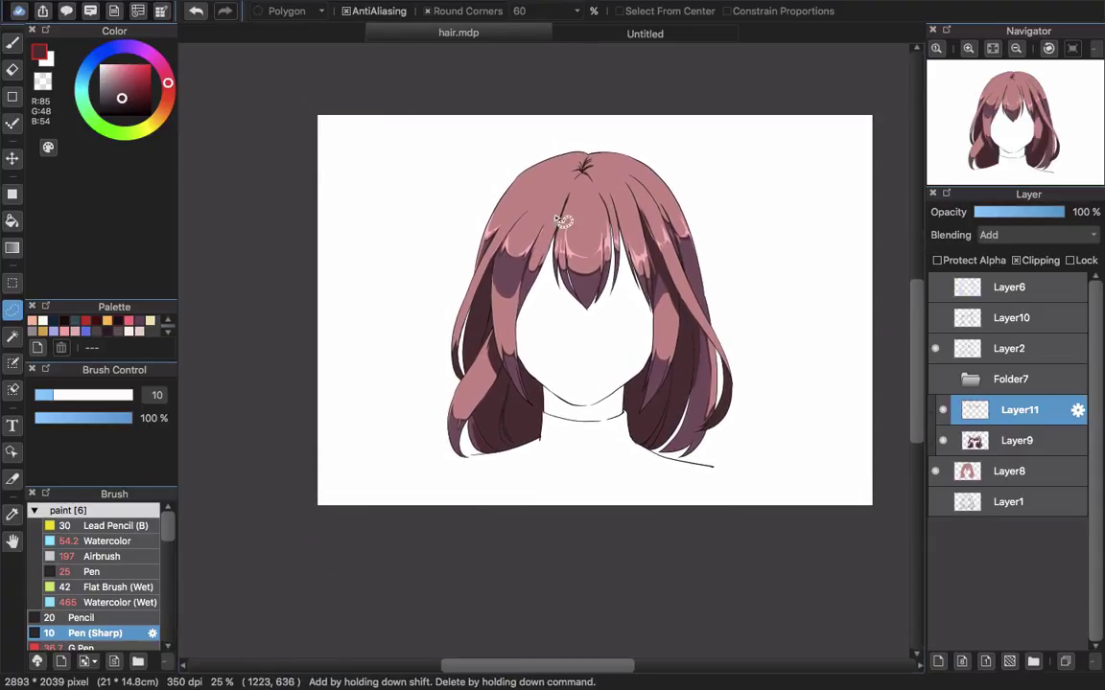
pyautogui.moveTo(672, 244); pyautogui.dragTo(656, 269)
pyautogui.press('super+u')
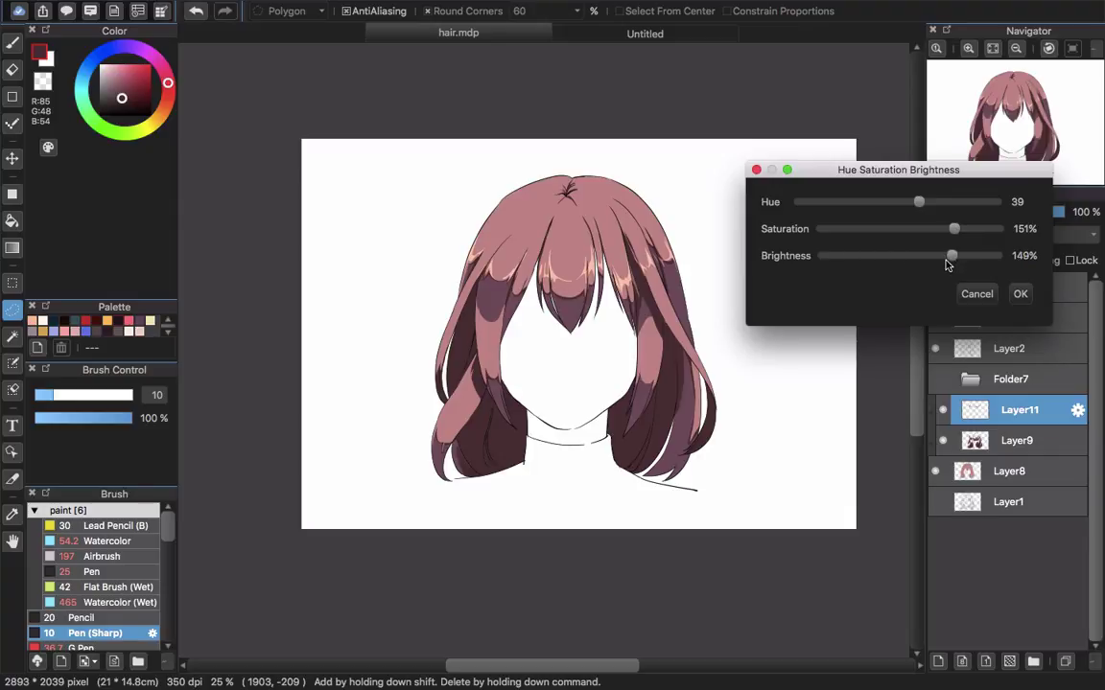
pyautogui.click(1019, 295)
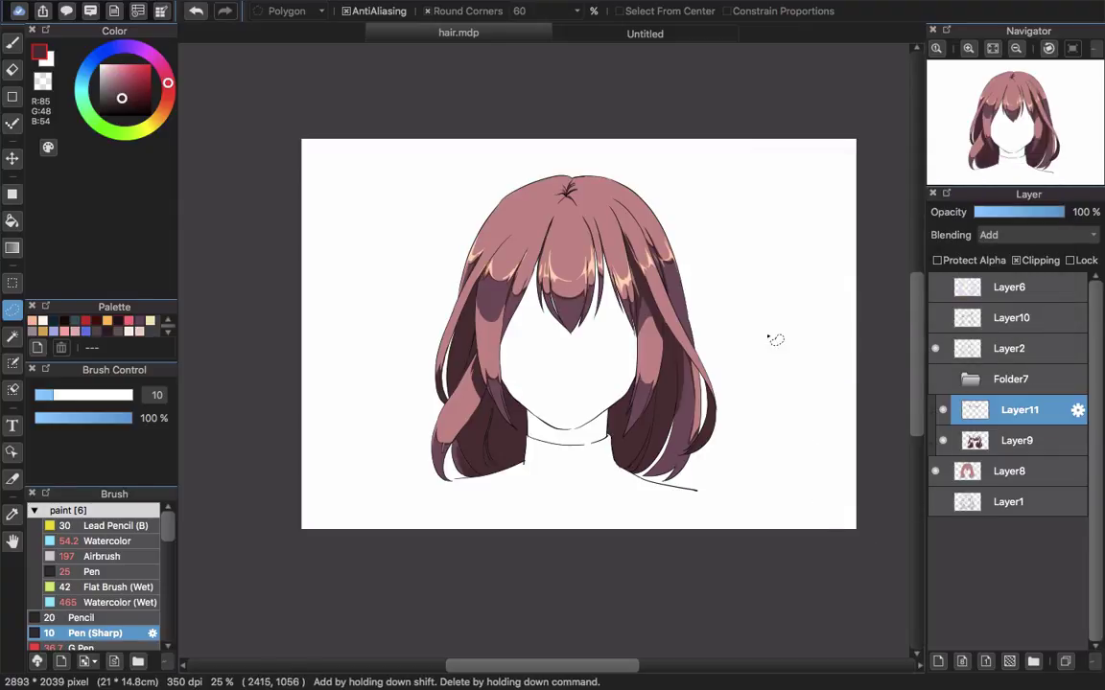